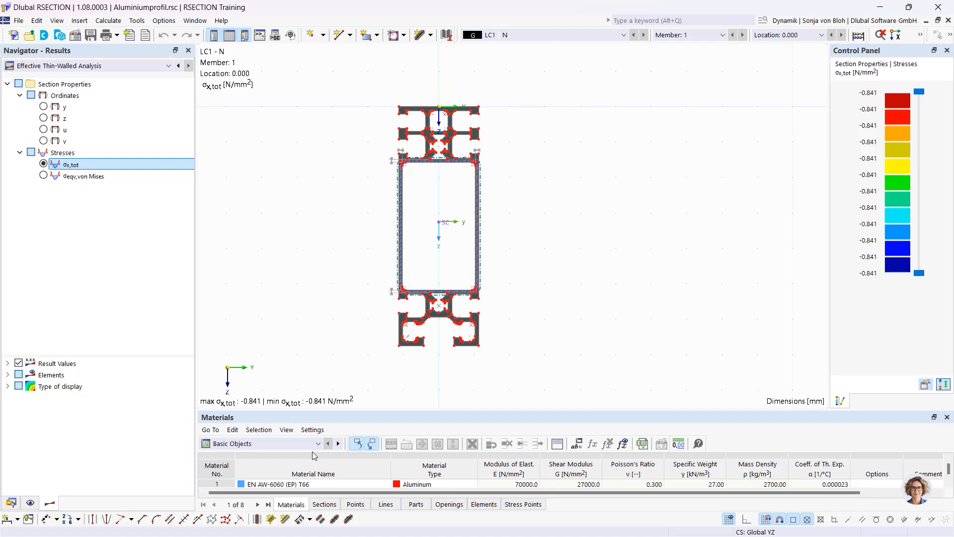
# - Look through the navigator's data, display and results views, returning to the data view
pyautogui.click(10, 503)
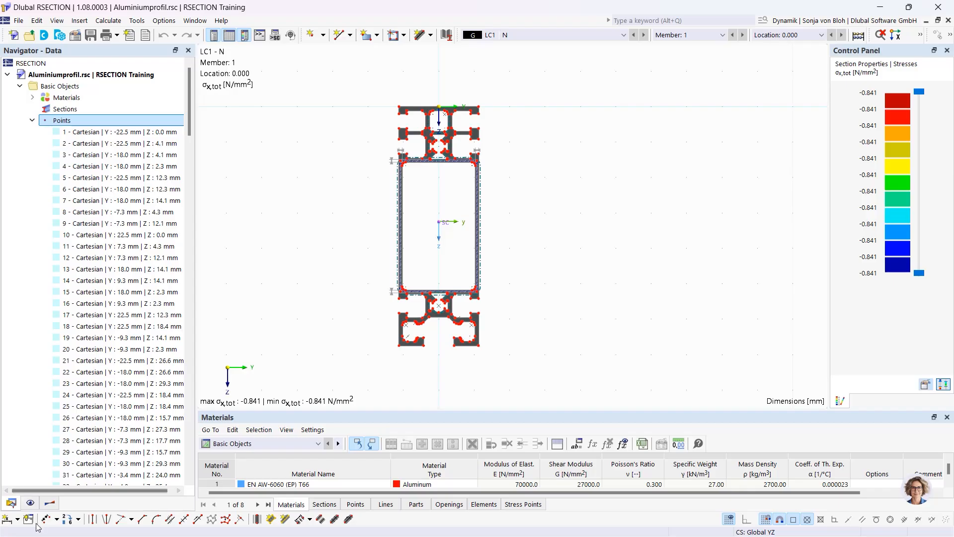
pyautogui.click(30, 503)
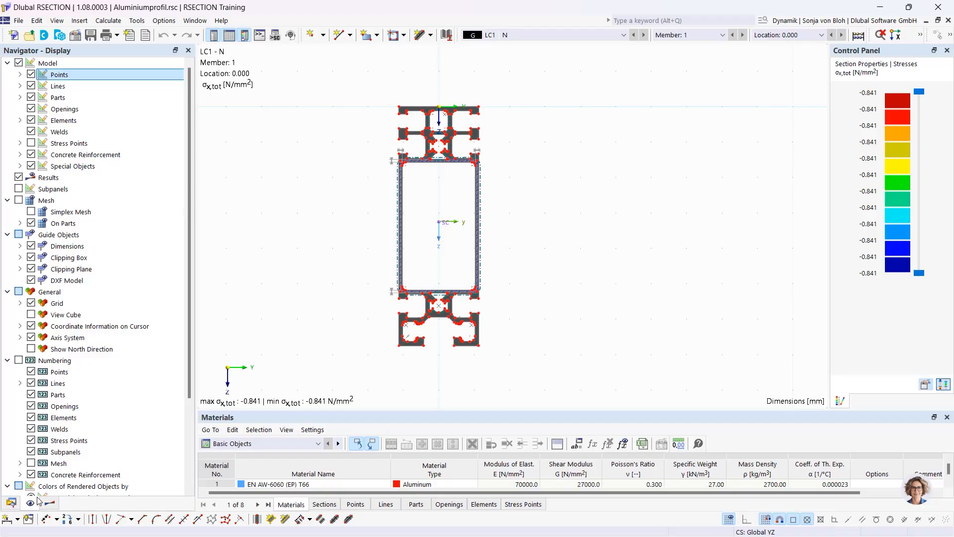
pyautogui.click(49, 504)
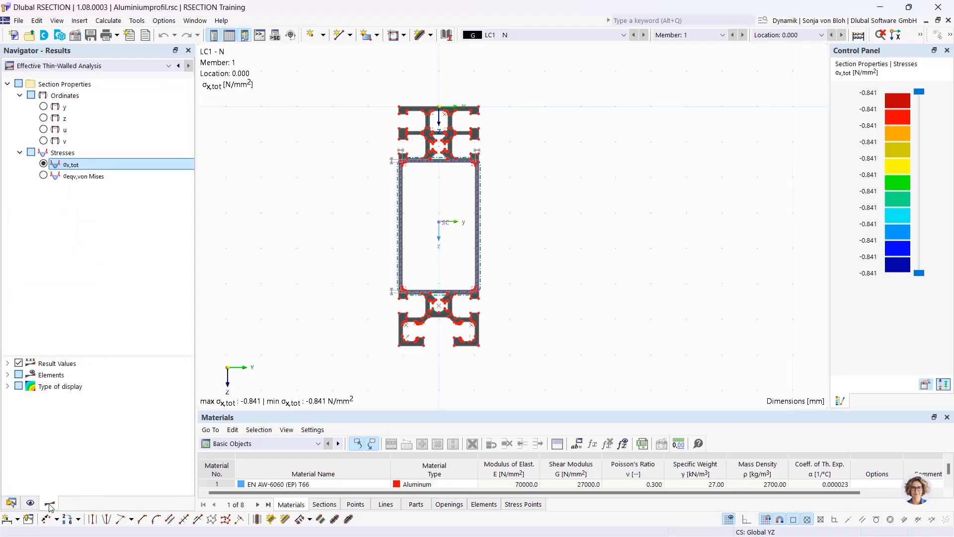
pyautogui.click(11, 503)
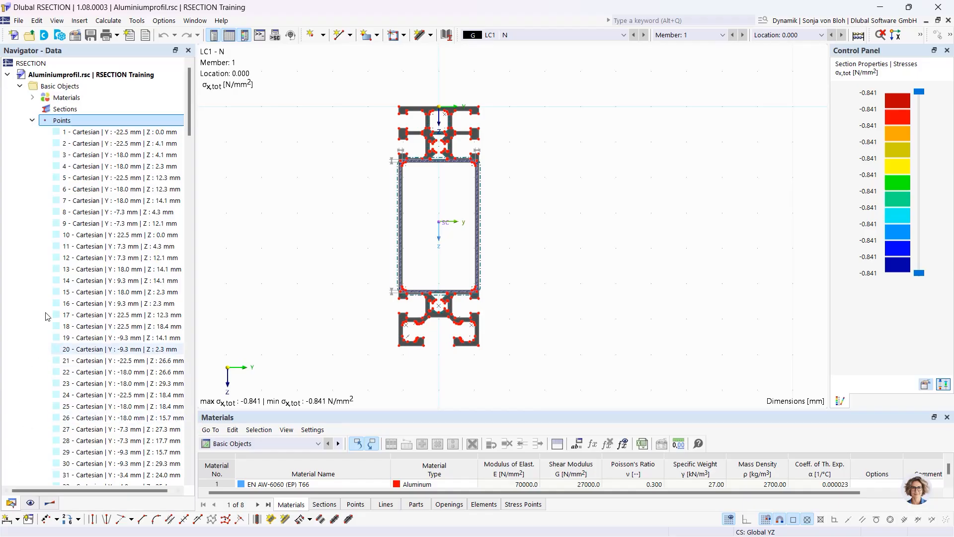
# - Review the definition of point 1 and the dialog for a new standard point, closing both without changes
pyautogui.doubleClick(89, 133)
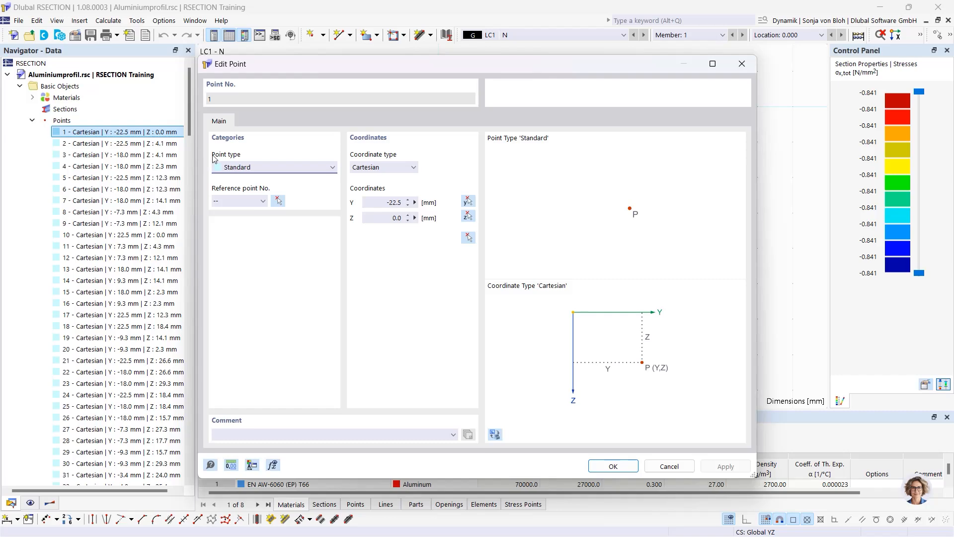
pyautogui.click(742, 63)
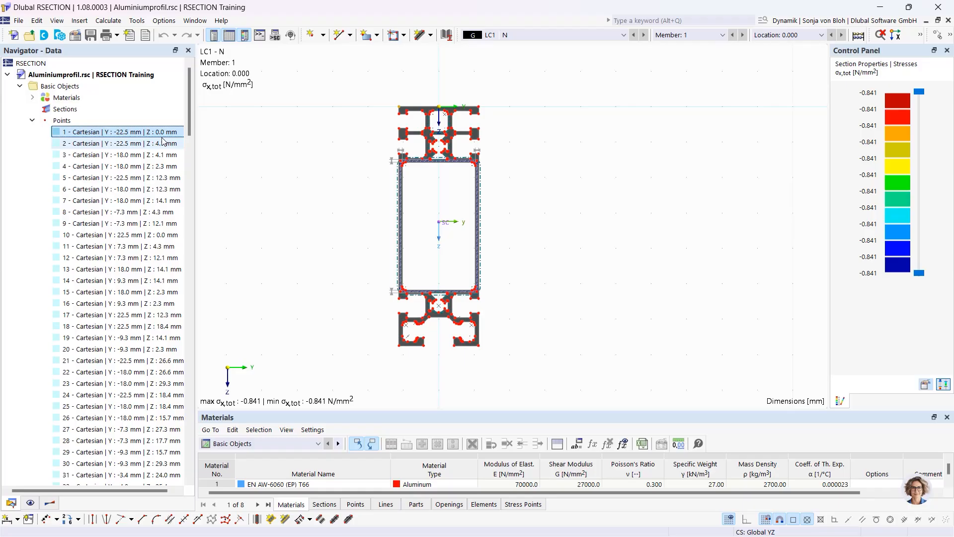
pyautogui.rightClick(61, 121)
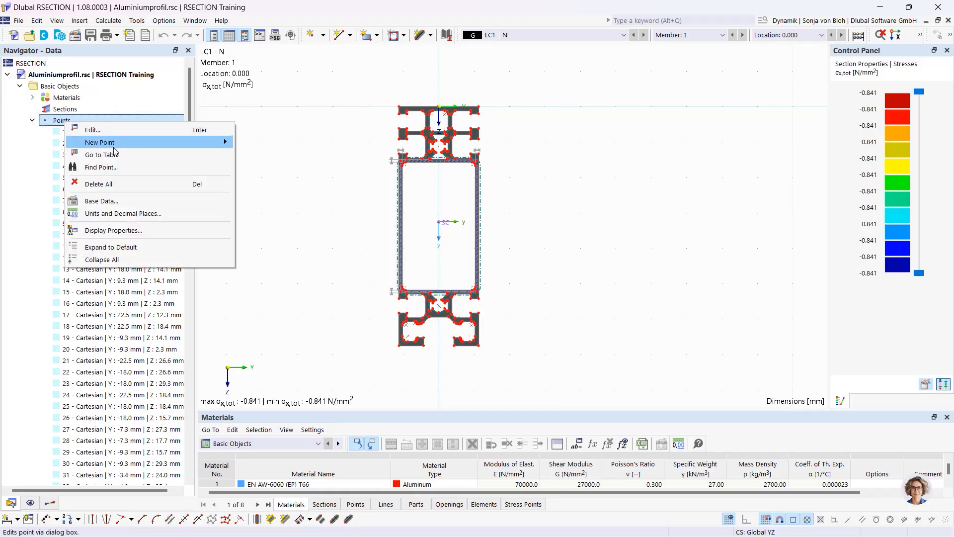
pyautogui.moveTo(114, 147)
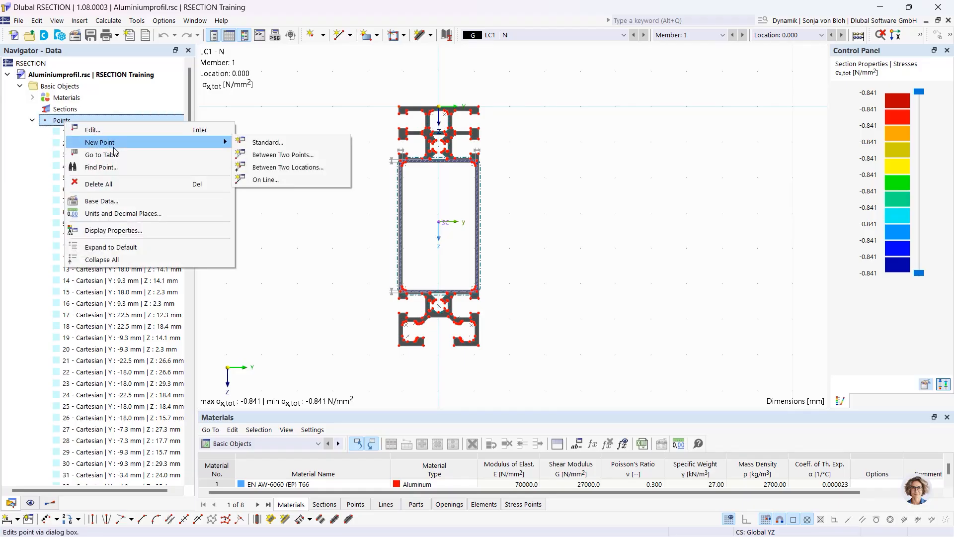
pyautogui.click(257, 144)
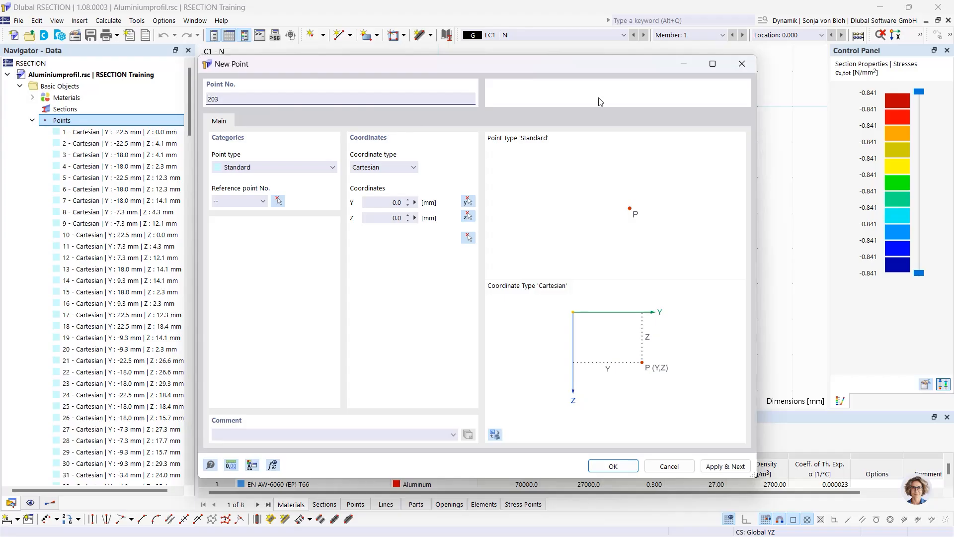
pyautogui.click(742, 63)
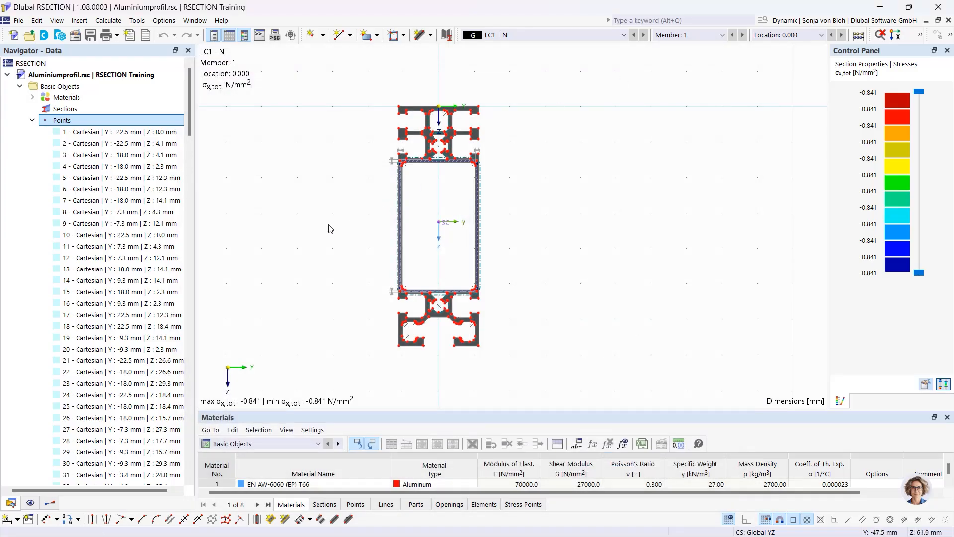
# - Hide the model's points in the display settings and show them again
pyautogui.click(29, 503)
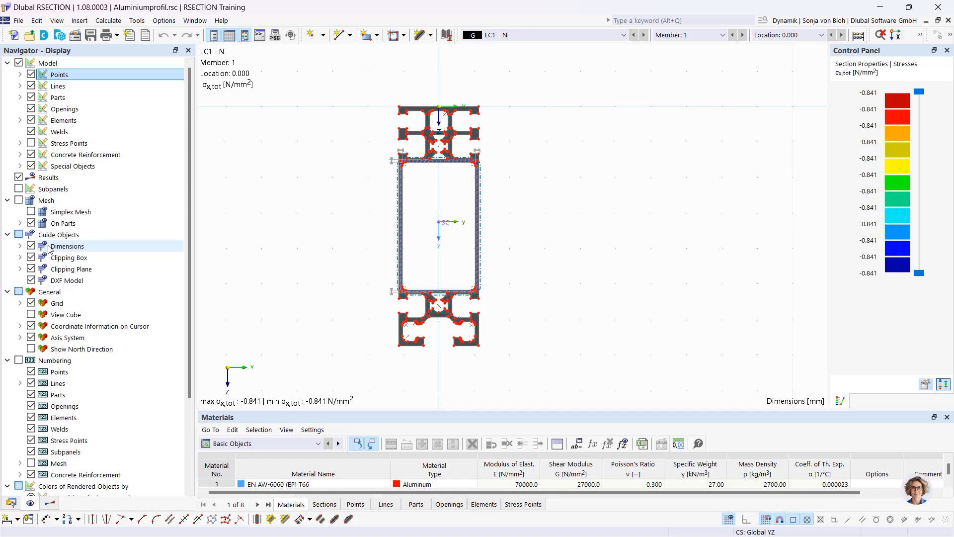
pyautogui.click(31, 74)
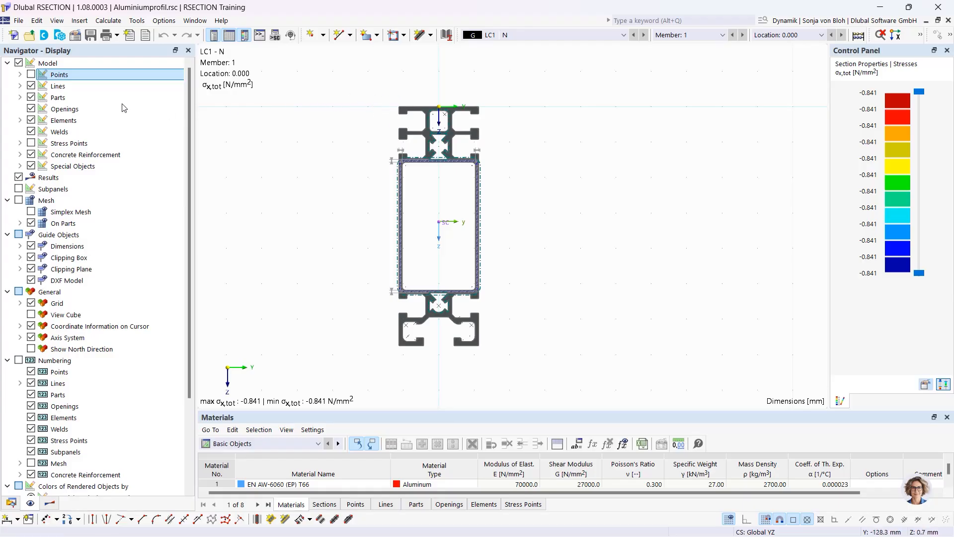
pyautogui.click(31, 74)
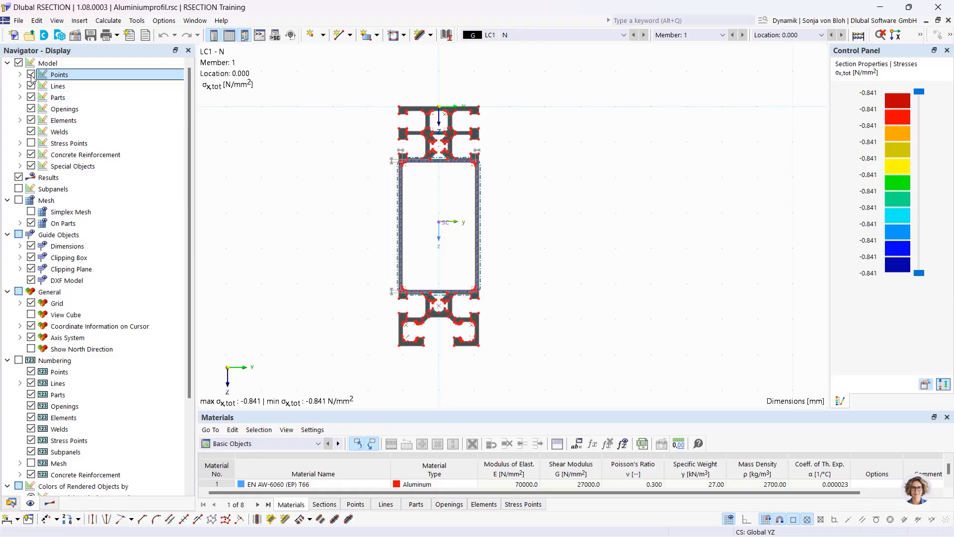
# - Display the y ordinates as section results and switch back to the σx,tot stresses
pyautogui.click(50, 503)
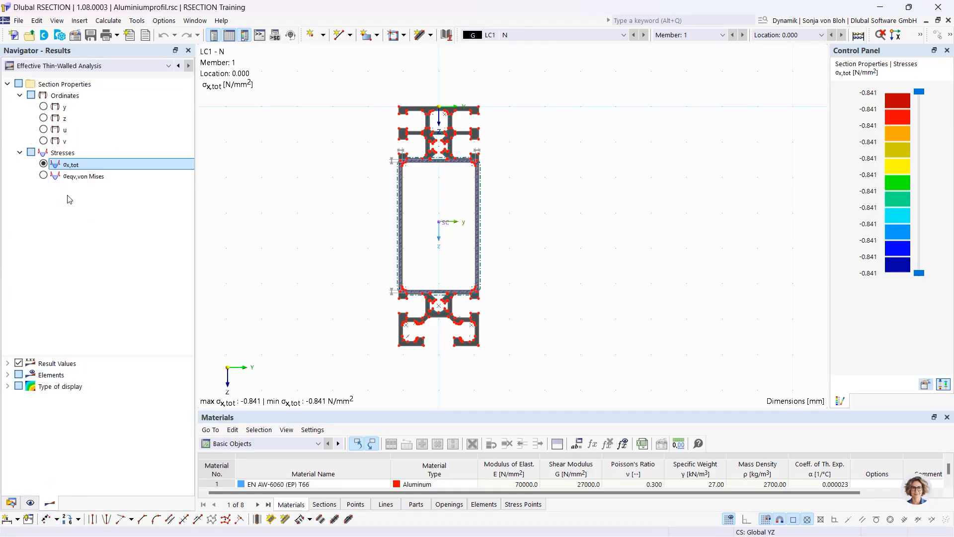
pyautogui.click(44, 106)
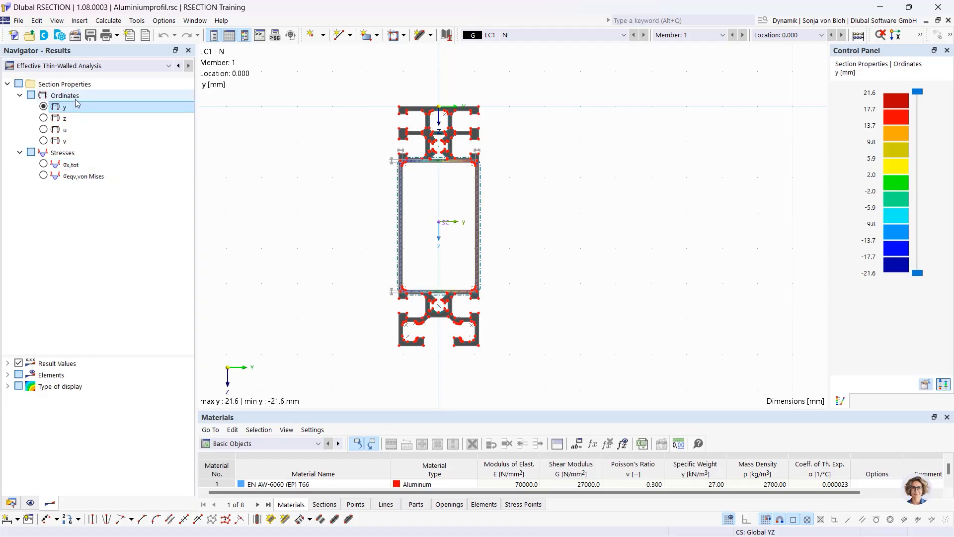
pyautogui.click(44, 163)
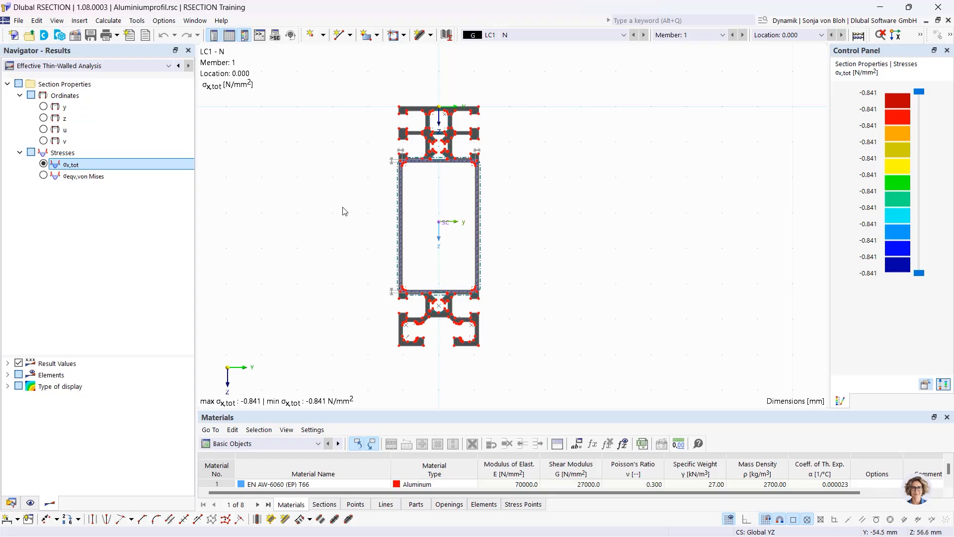
# - Review the context commands available for part 1 of the aluminum profile and dismiss them
pyautogui.moveTo(381, 207)
pyautogui.mouseDown(button='middle')
pyautogui.moveTo(461, 223)
pyautogui.moveTo(339, 221)
pyautogui.moveTo(345, 233)
pyautogui.moveTo(516, 234)
pyautogui.moveTo(402, 236)
pyautogui.moveTo(388, 211)
pyautogui.mouseUp(button='middle')
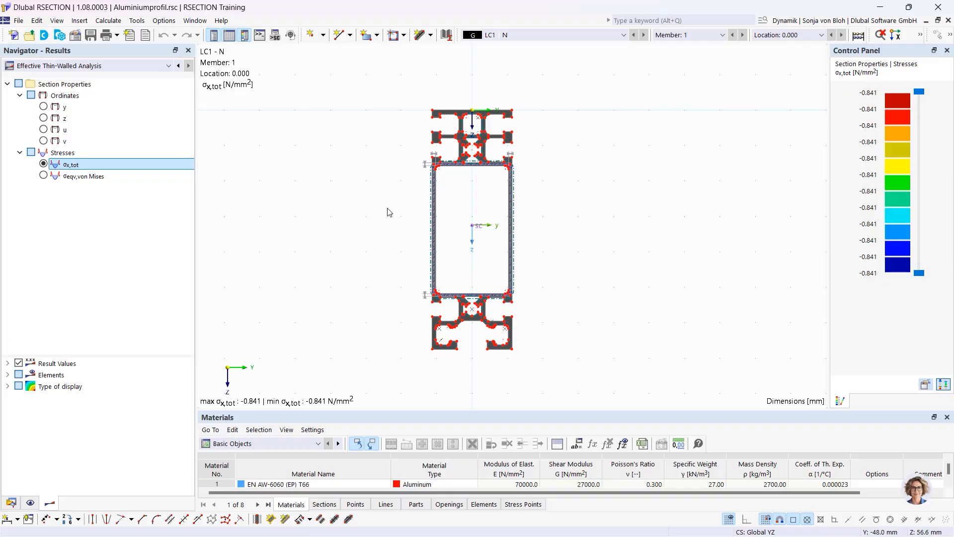
pyautogui.scroll(2, 388, 210)
pyautogui.scroll(-1, 392, 205)
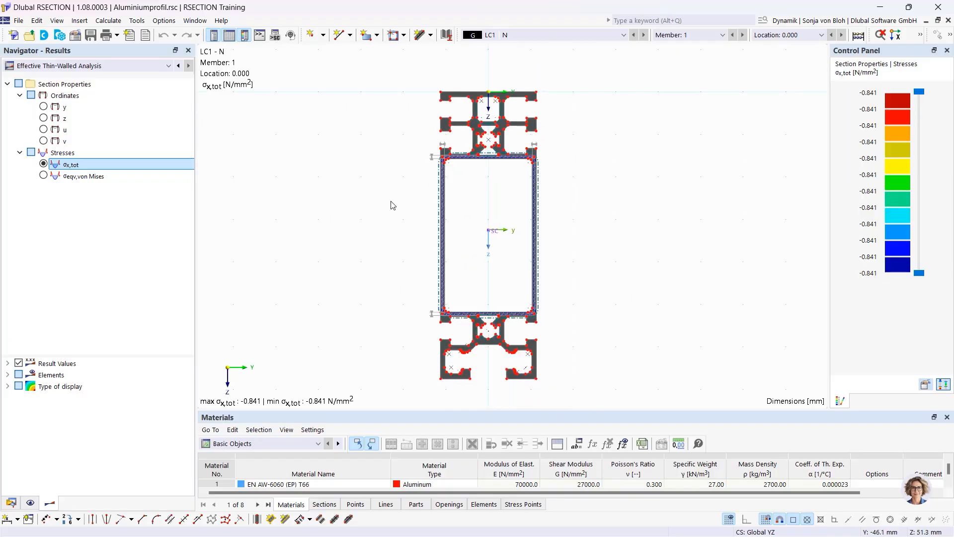
pyautogui.rightClick(476, 127)
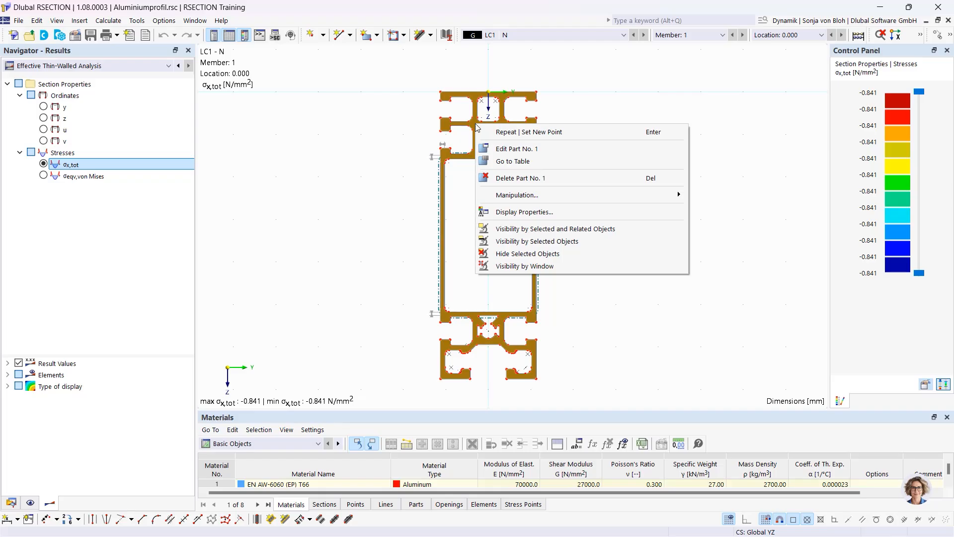
pyautogui.click(401, 125)
# - Select objects at the profile's top flange with an enclosing window and again with a crossing window, clearing each selection
pyautogui.scroll(2, 408, 130)
pyautogui.scroll(1, 396, 207)
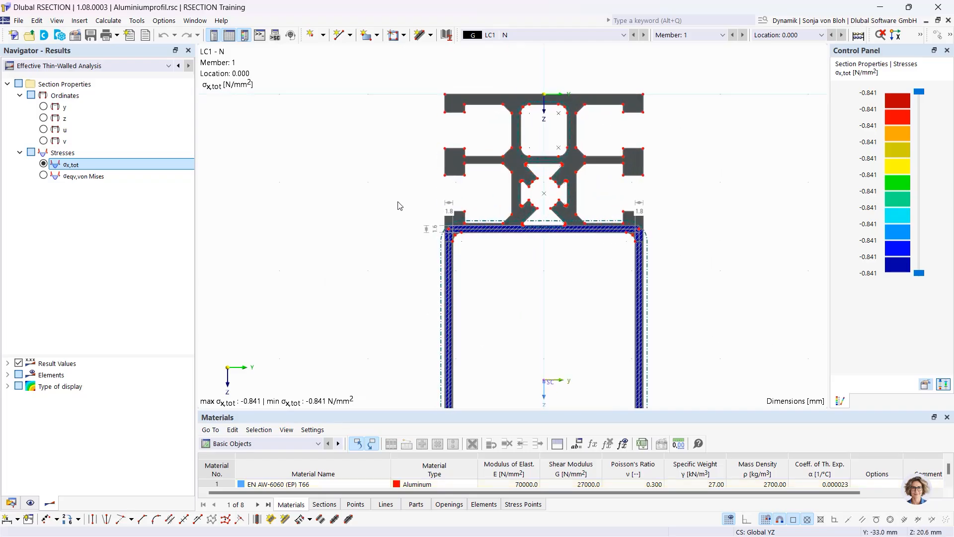
pyautogui.scroll(1, 354, 197)
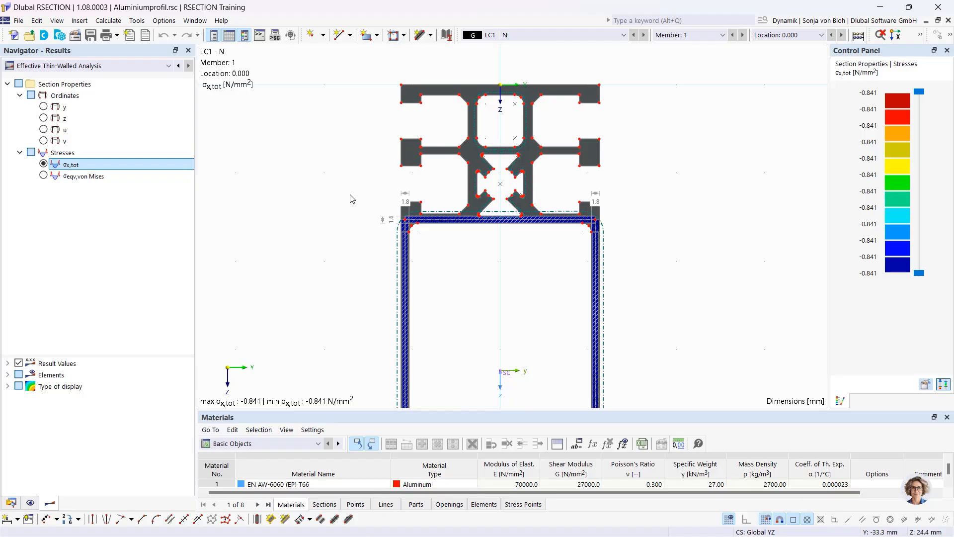
pyautogui.moveTo(351, 198); pyautogui.dragTo(348, 219, button='middle')
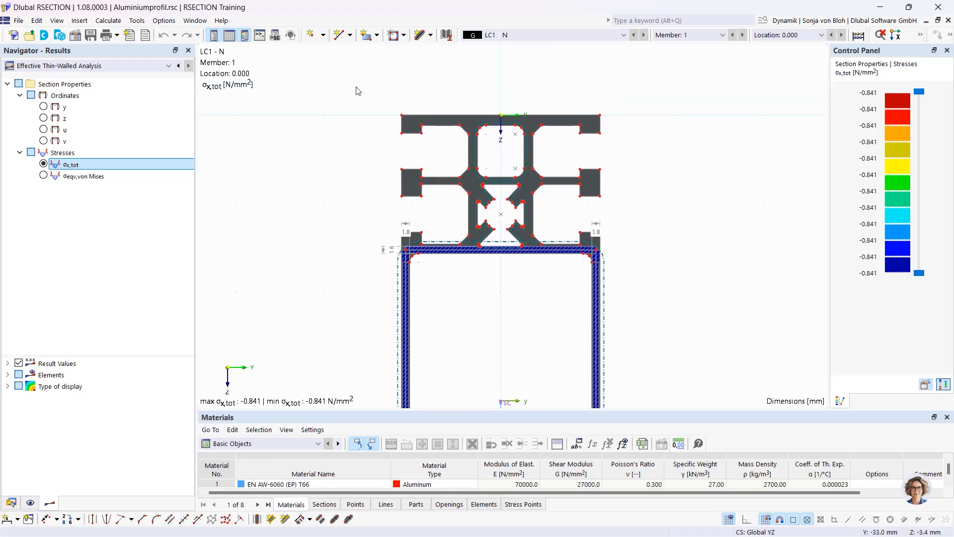
pyautogui.moveTo(355, 77); pyautogui.dragTo(665, 164)
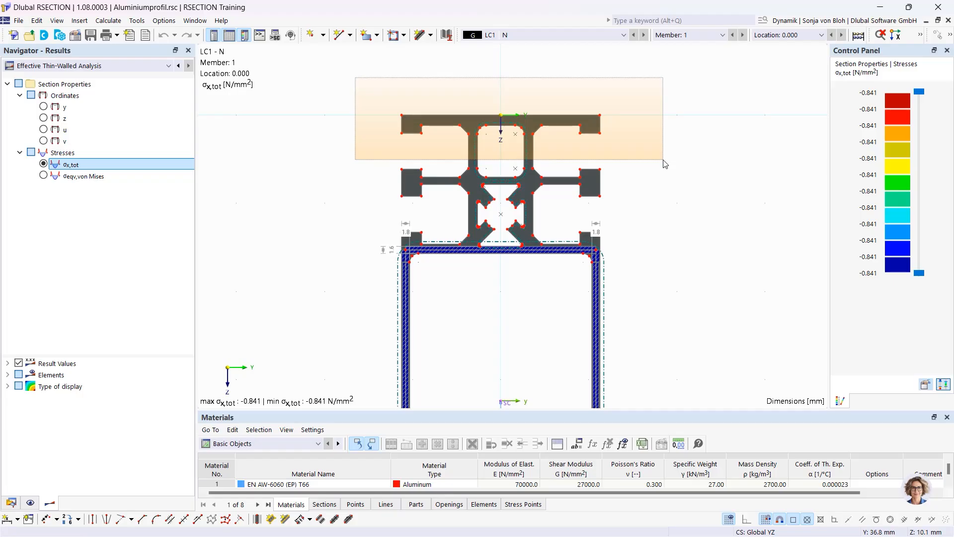
pyautogui.moveTo(665, 164); pyautogui.dragTo(665, 164)
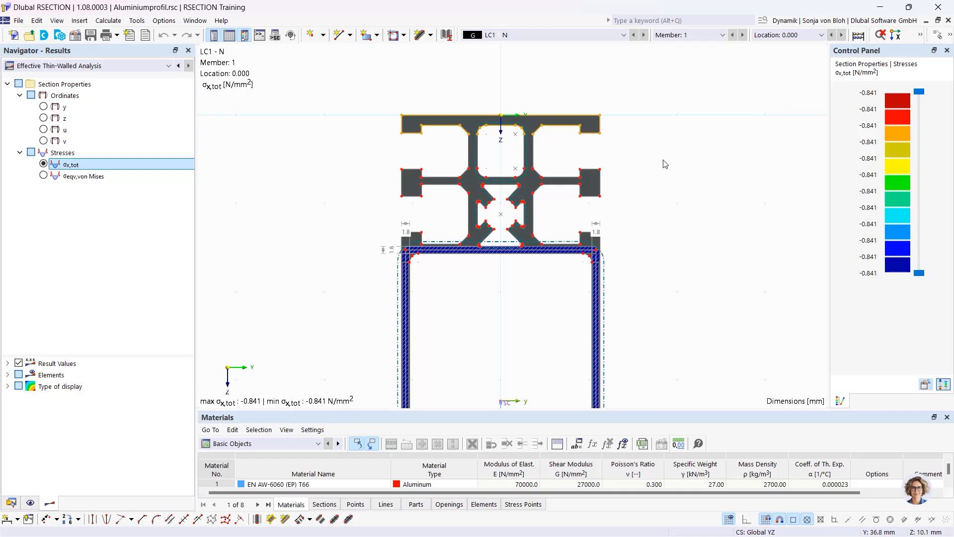
pyautogui.click(665, 164)
pyautogui.moveTo(654, 162); pyautogui.dragTo(334, 87)
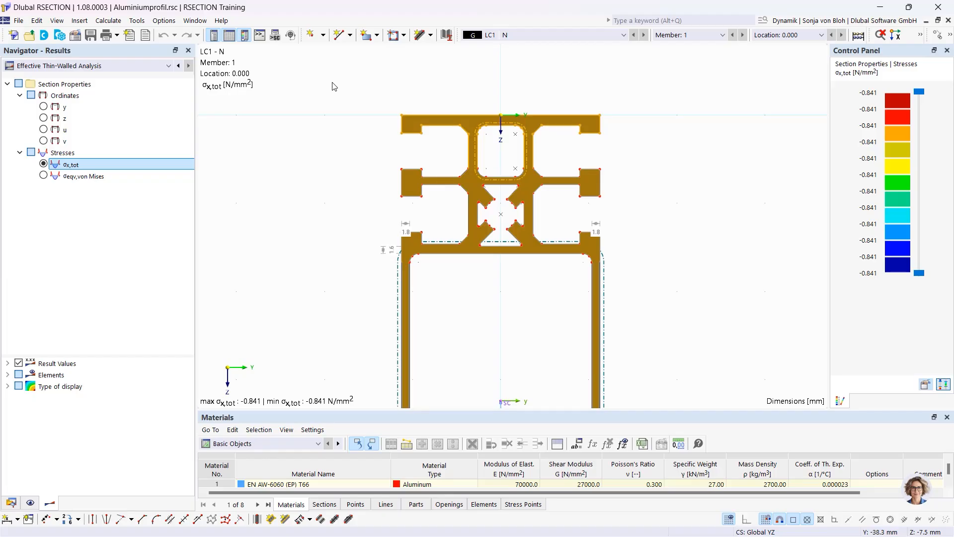
pyautogui.click(323, 102)
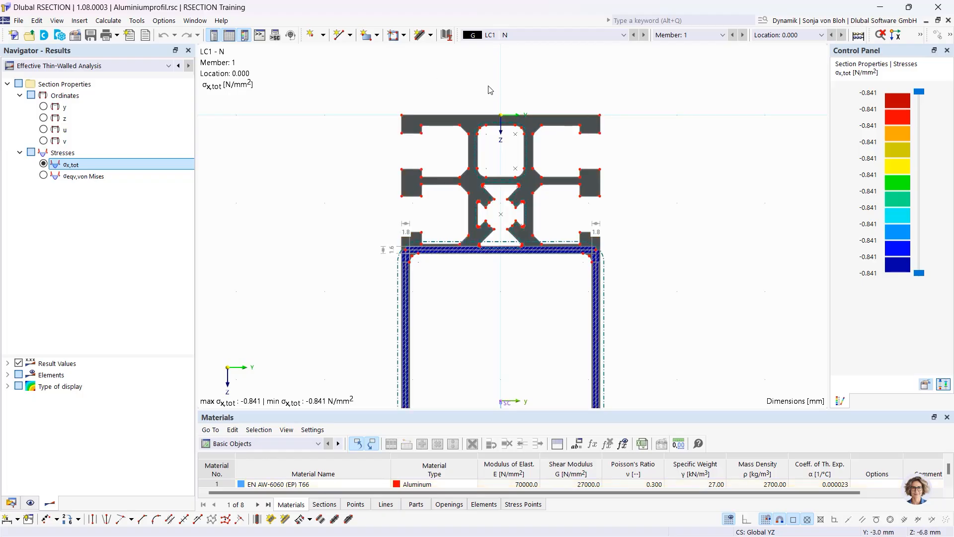
# - Select several boundary lines of the profile's top flange and remove the top edge line from the selection
pyautogui.click(488, 116)
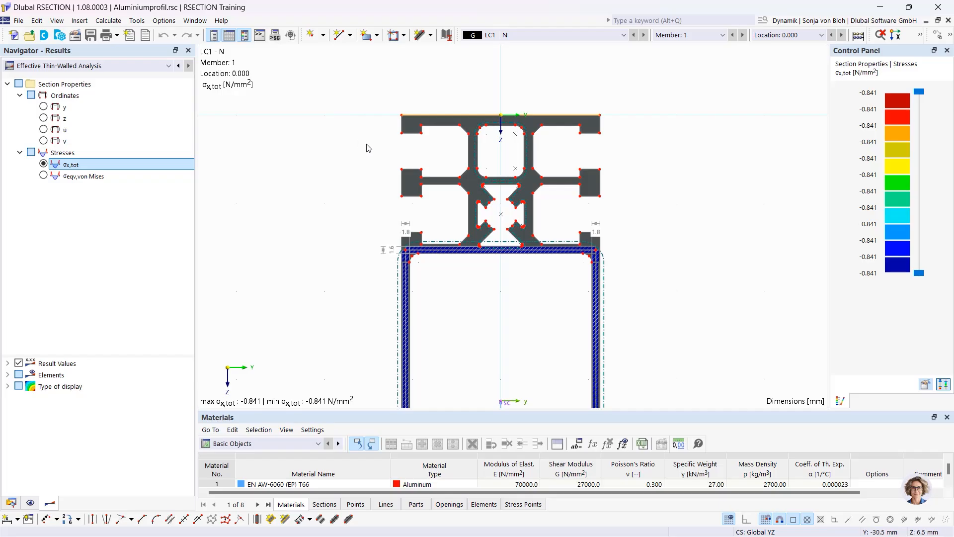
pyautogui.scroll(2, 378, 147)
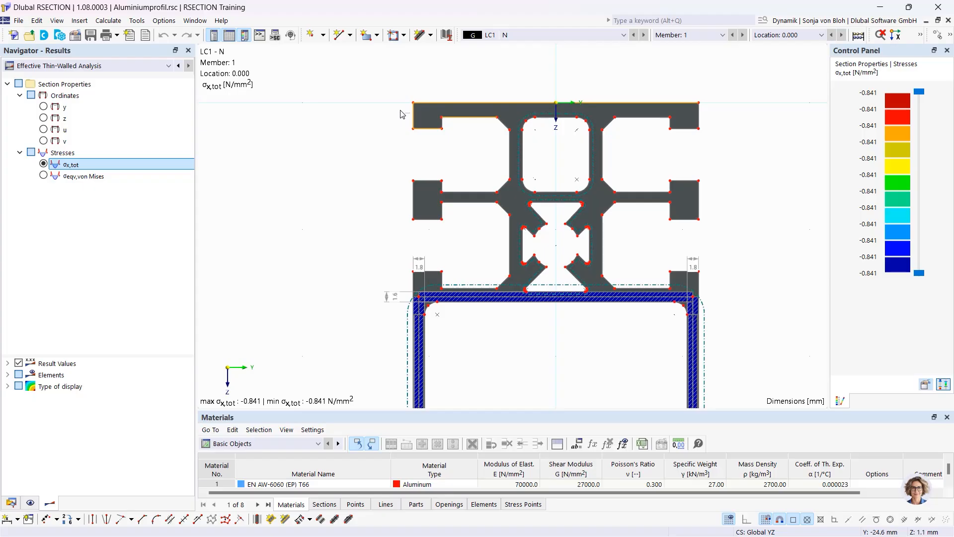
pyautogui.click(430, 102)
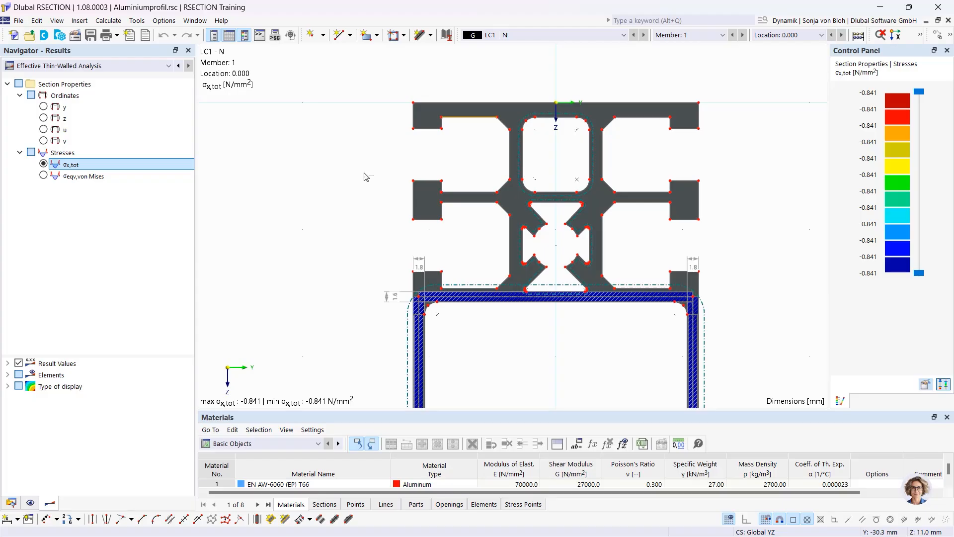
# - Start a new model named Example 1 and set its analysis method to Thin-Walled Analysis
pyautogui.click(14, 38)
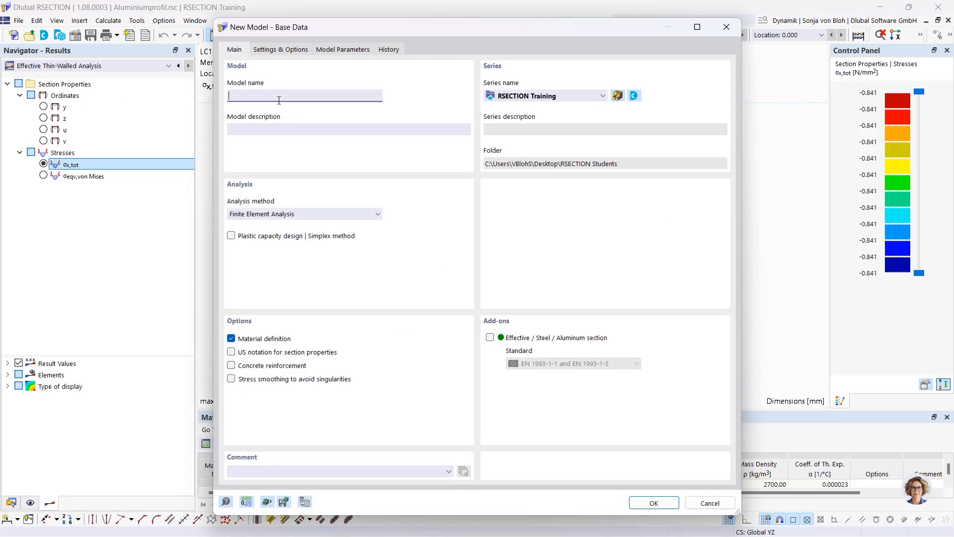
pyautogui.write('Example 1')
pyautogui.click(372, 217)
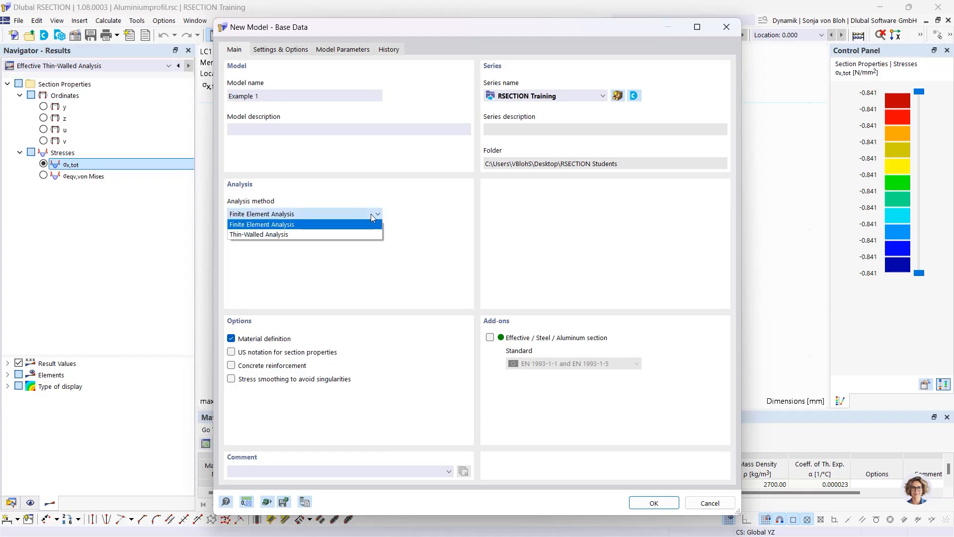
pyautogui.click(295, 234)
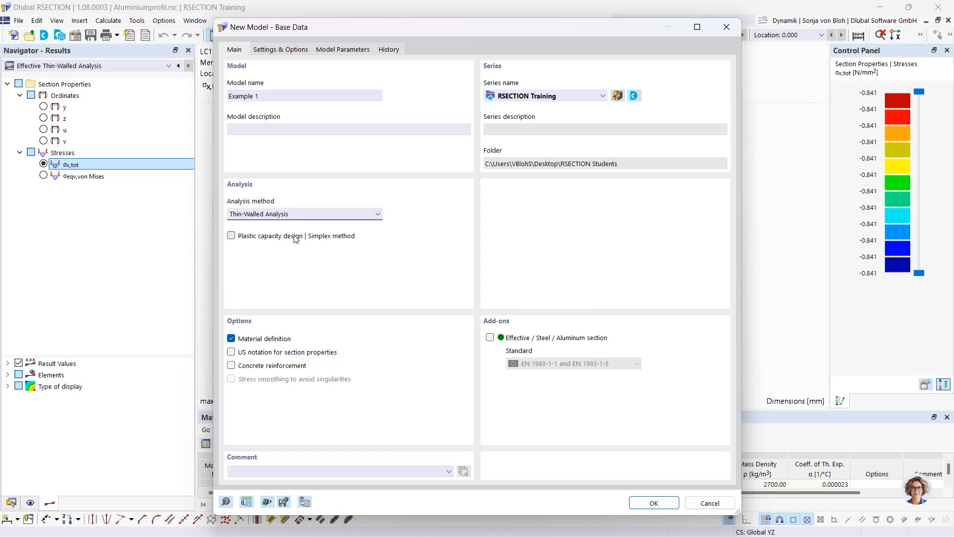
# - Enable the Effective / Steel / Aluminum section add-on with the standard EN 1993-1-1 and EN 1993-1-5
pyautogui.click(490, 337)
pyautogui.click(598, 364)
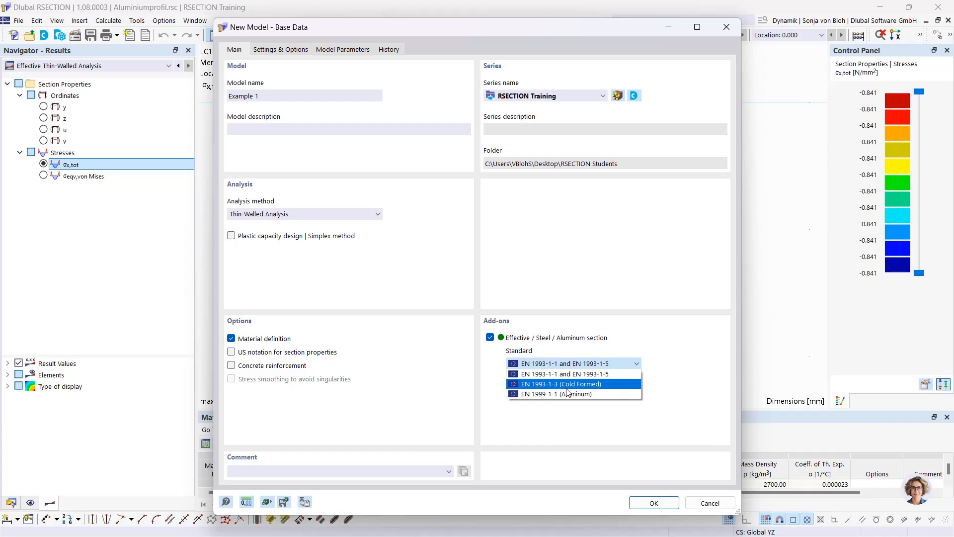
pyautogui.click(558, 376)
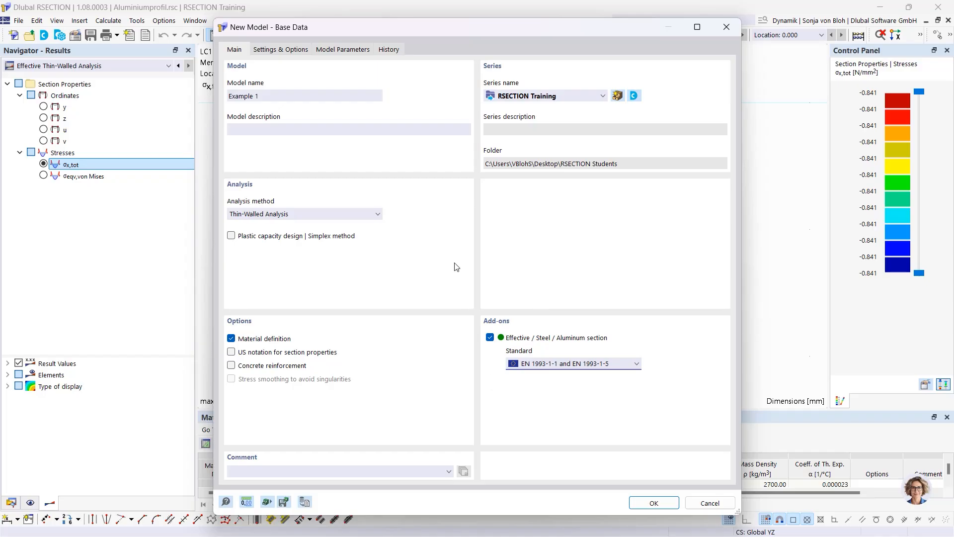
# - Leave the manufacturing type undefined and create the model with the default settings and options
pyautogui.click(288, 50)
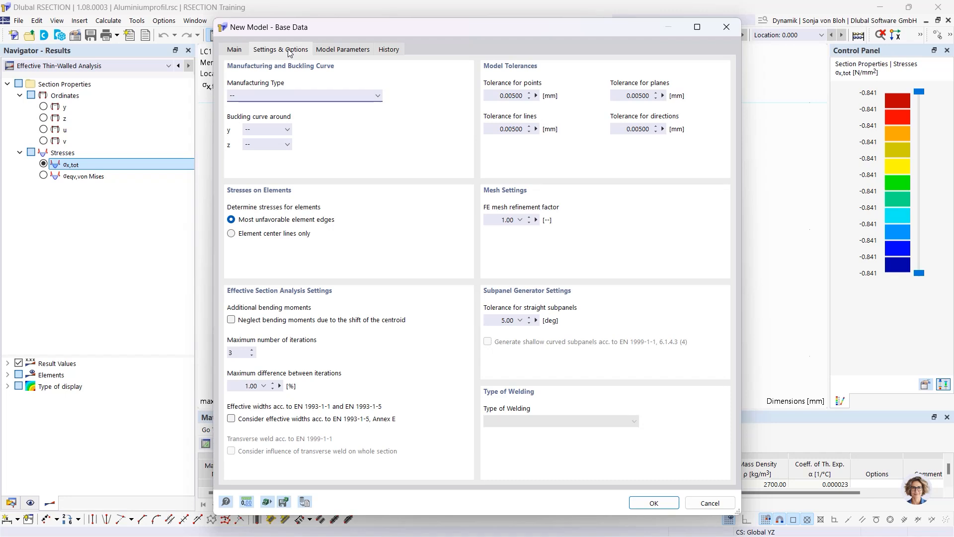
pyautogui.click(259, 99)
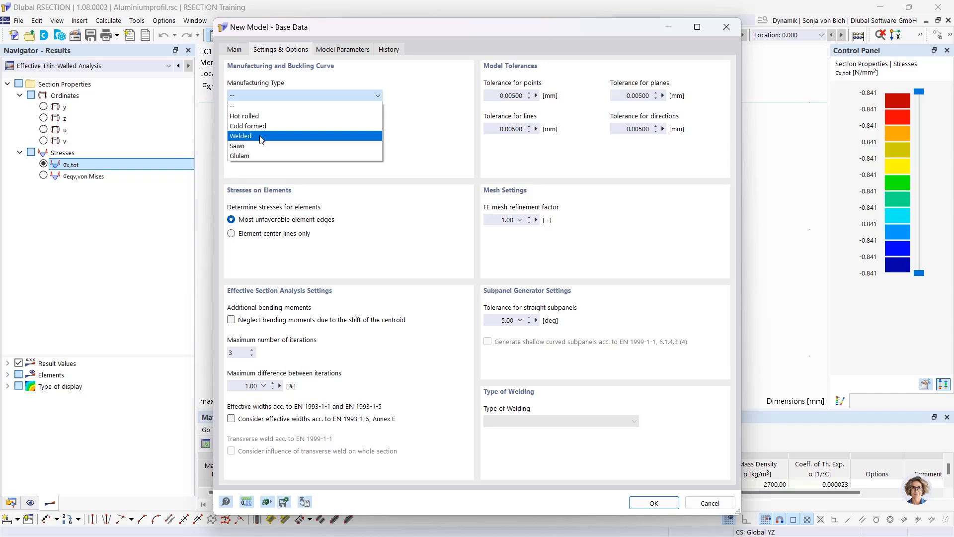
pyautogui.click(272, 109)
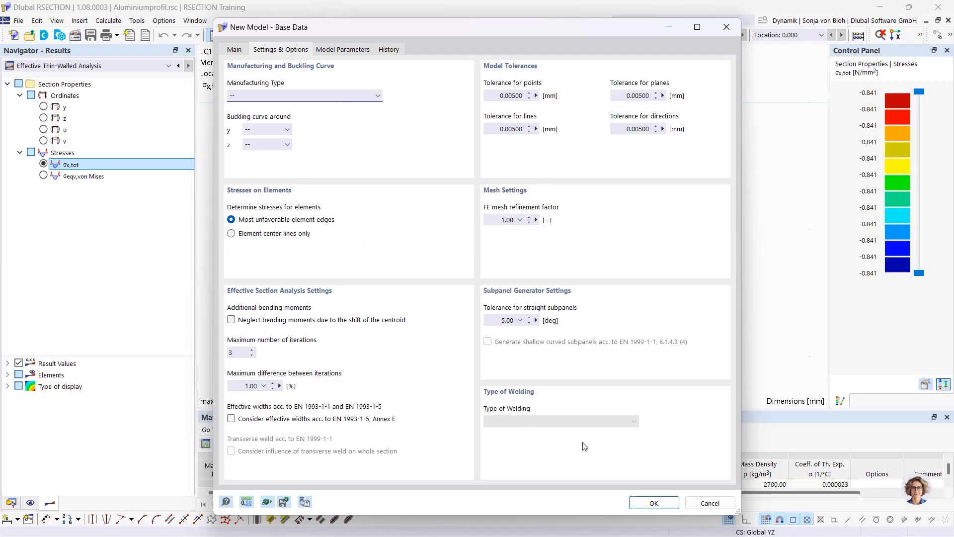
pyautogui.click(654, 502)
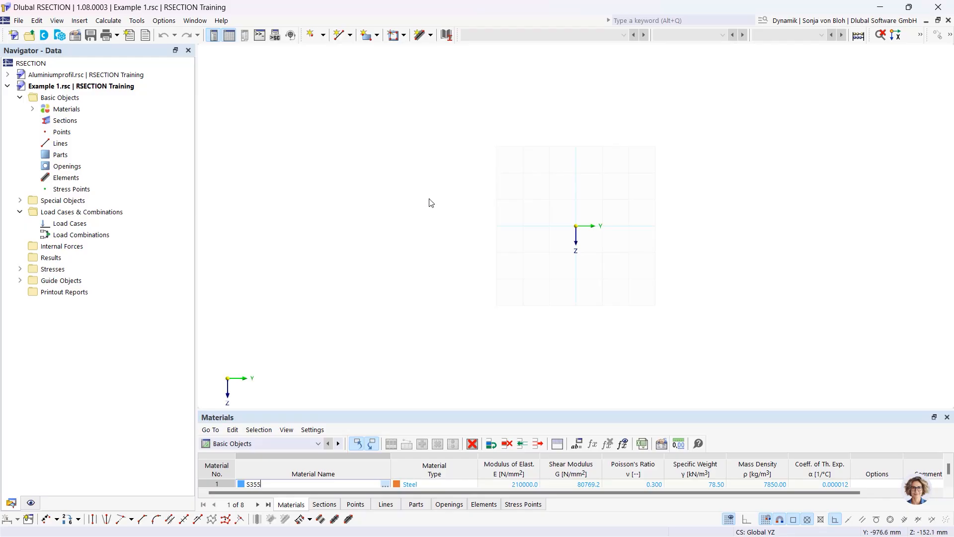
# - Open the S355 material of Example 1 for editing and try S235 as its name
pyautogui.click(33, 109)
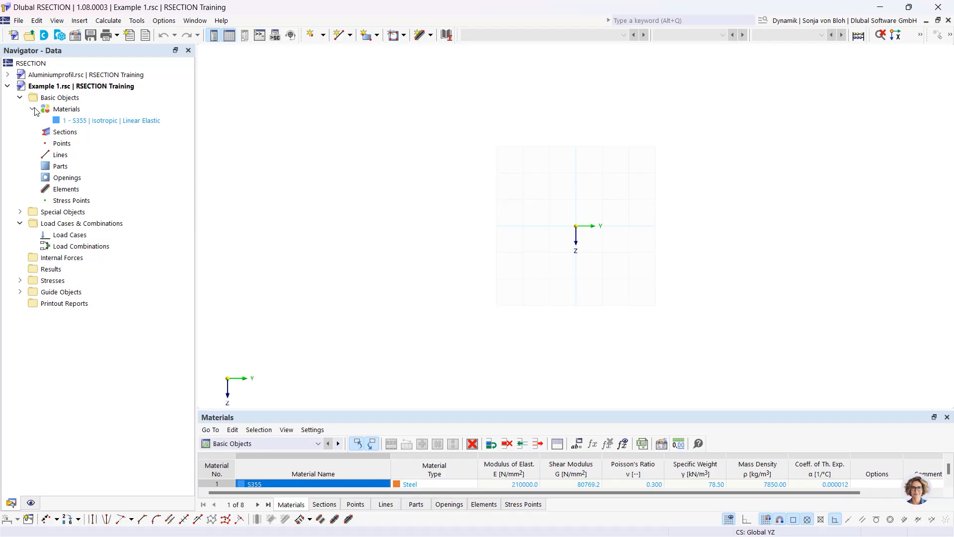
pyautogui.doubleClick(90, 121)
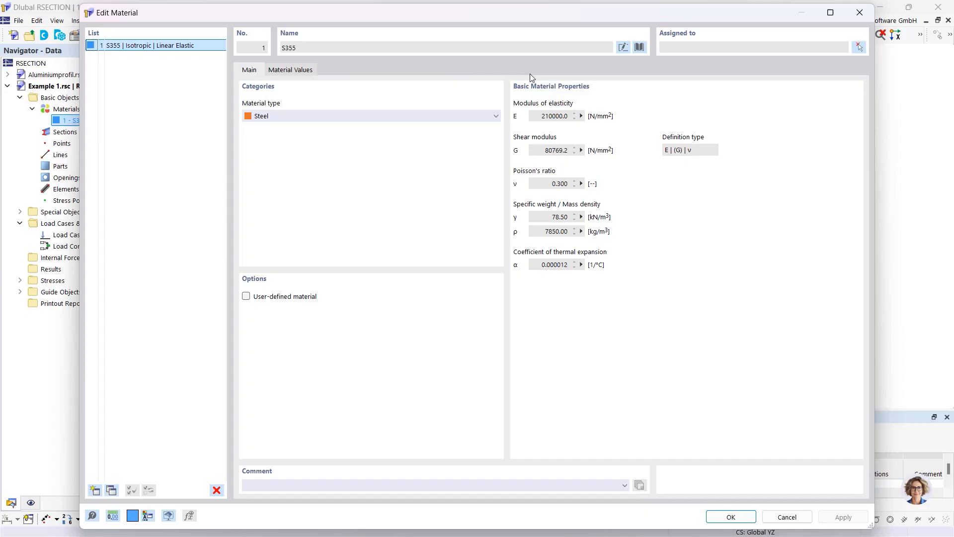
pyautogui.click(623, 47)
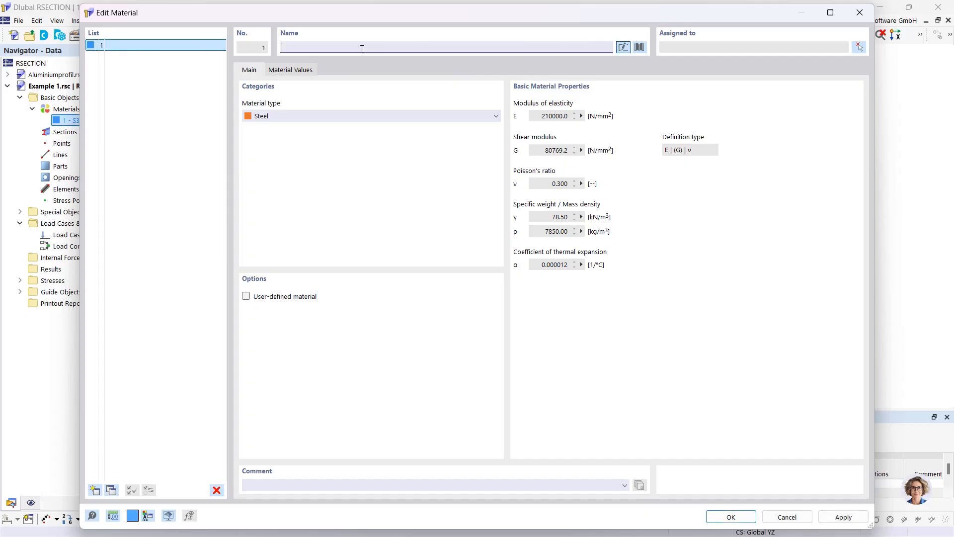
pyautogui.write('S235')
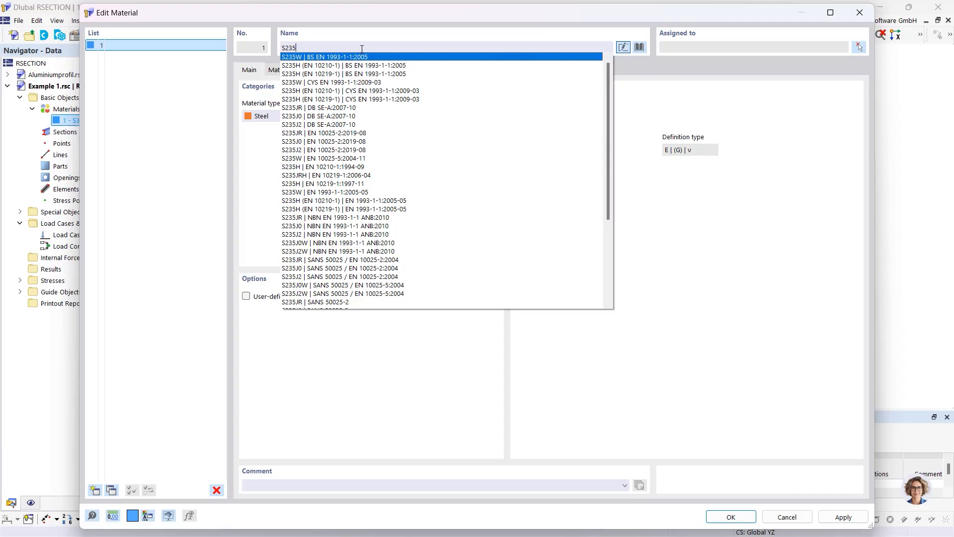
pyautogui.click(555, 29)
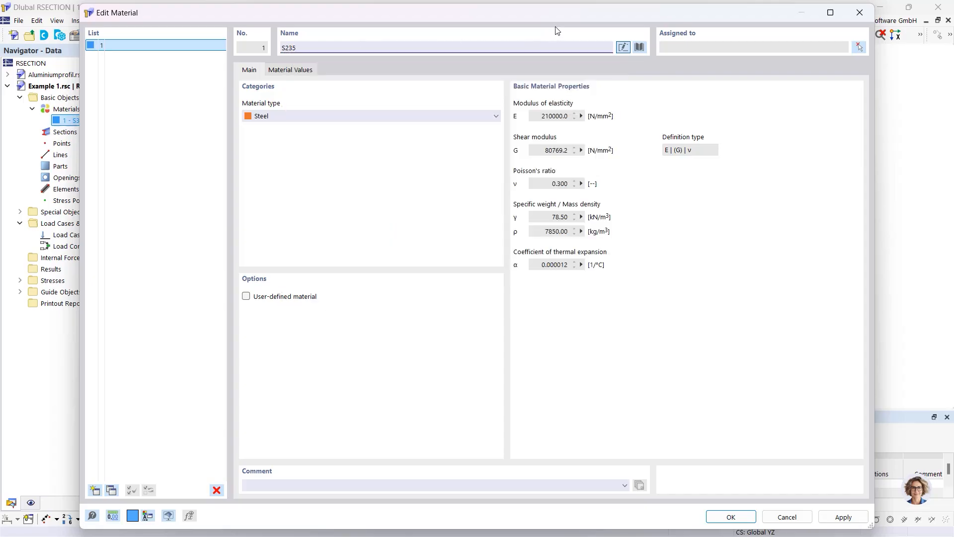
# - Assign S355 of series Steel S, EN 1993-1-1:2005-05, from the material library, filtering by material type Steel and searching for S 355
pyautogui.click(639, 48)
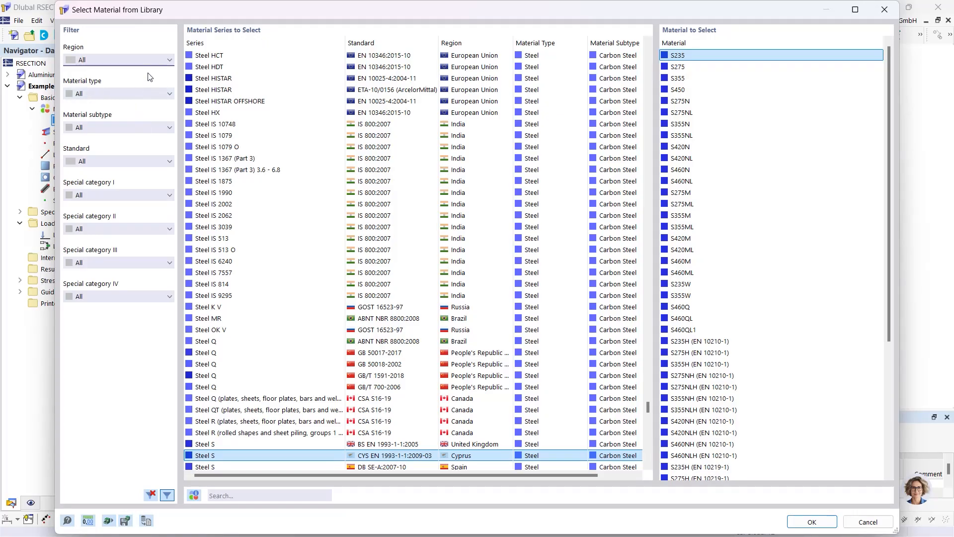
pyautogui.click(148, 94)
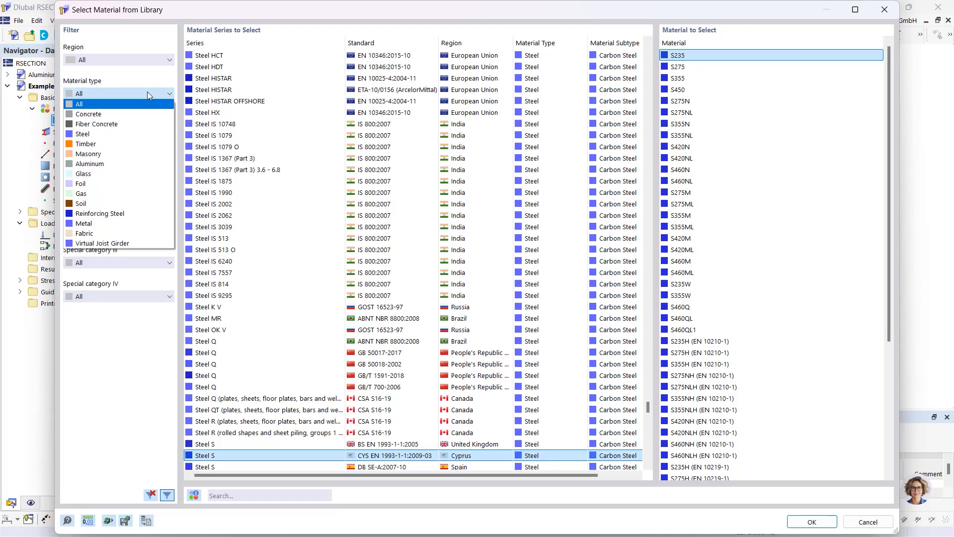
pyautogui.click(114, 131)
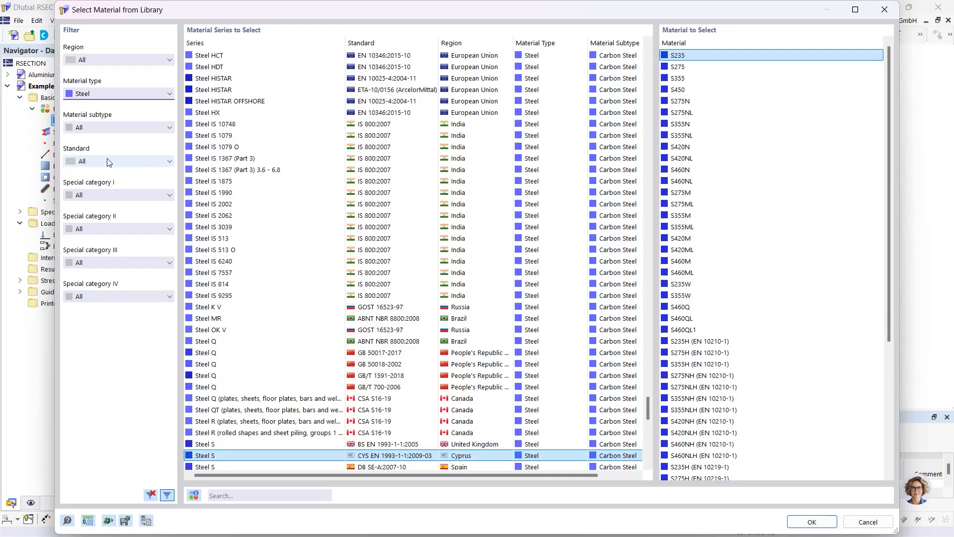
pyautogui.click(226, 499)
pyautogui.write('S 355')
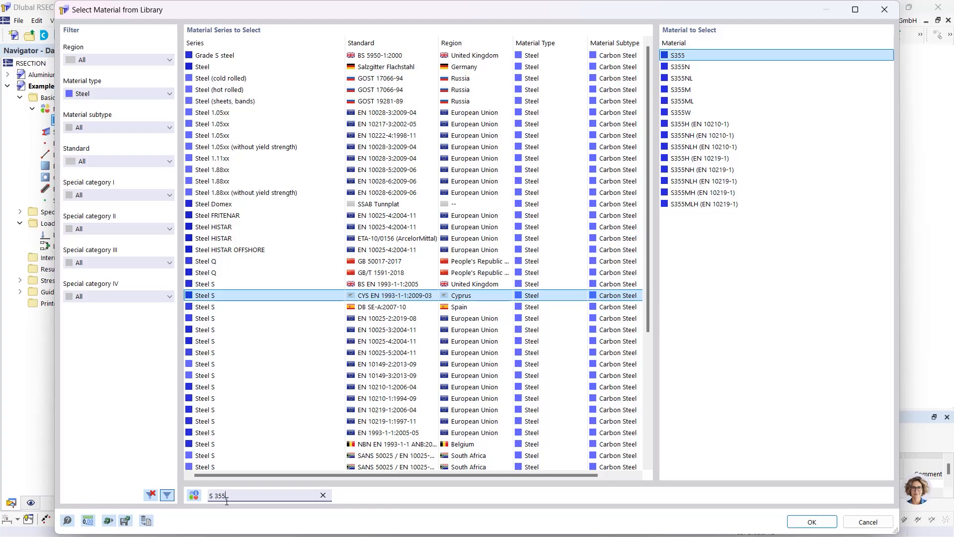
pyautogui.click(391, 433)
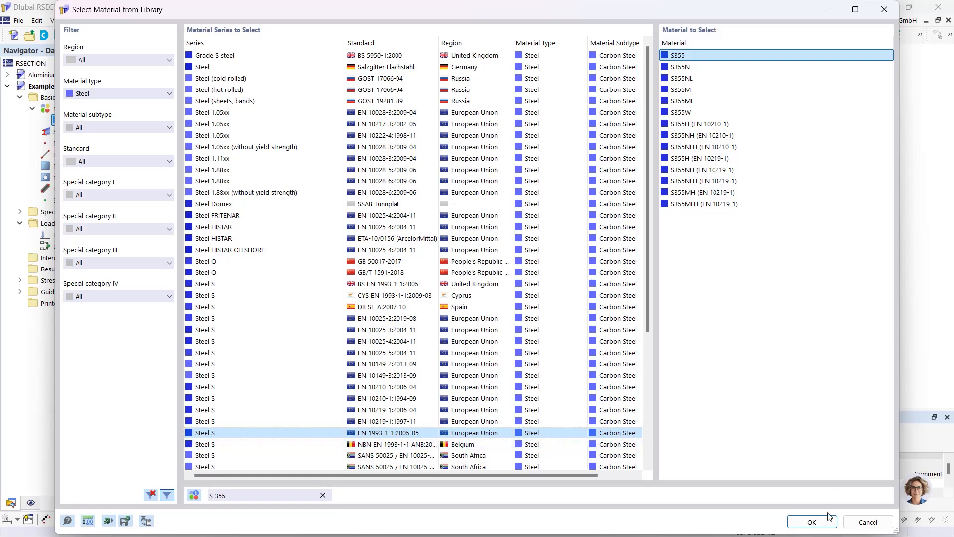
pyautogui.click(810, 520)
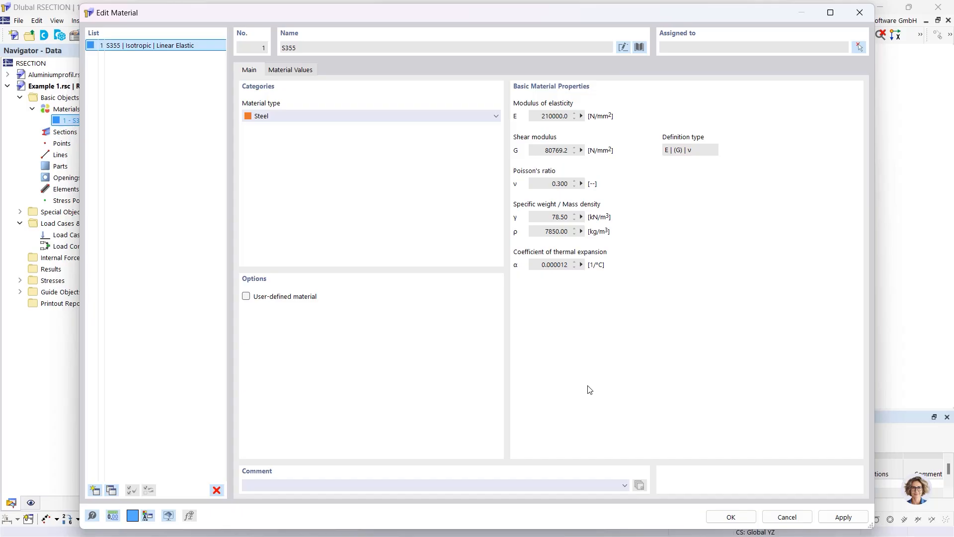
# - Examine the S355 material values with the user-defined option enabled, and accept the material with that option disabled again
pyautogui.click(246, 297)
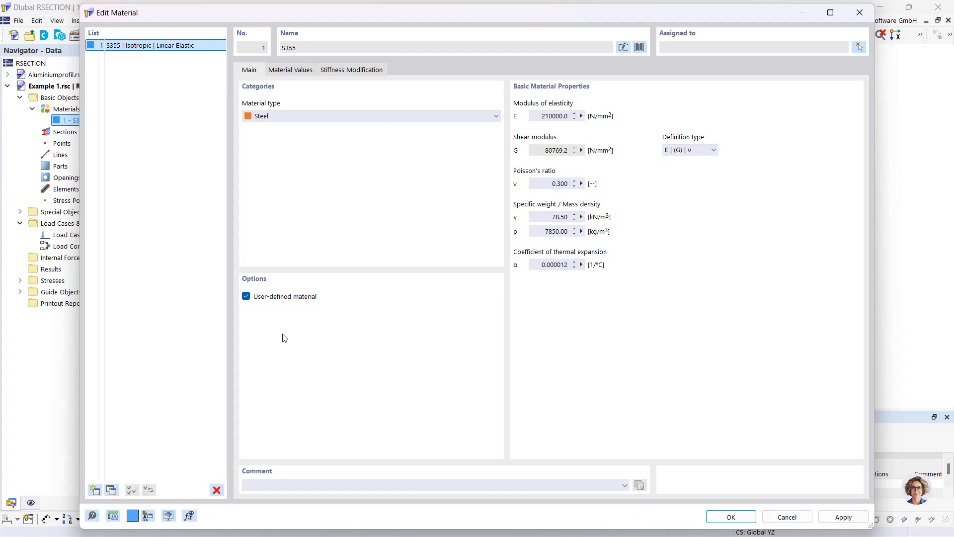
pyautogui.click(291, 70)
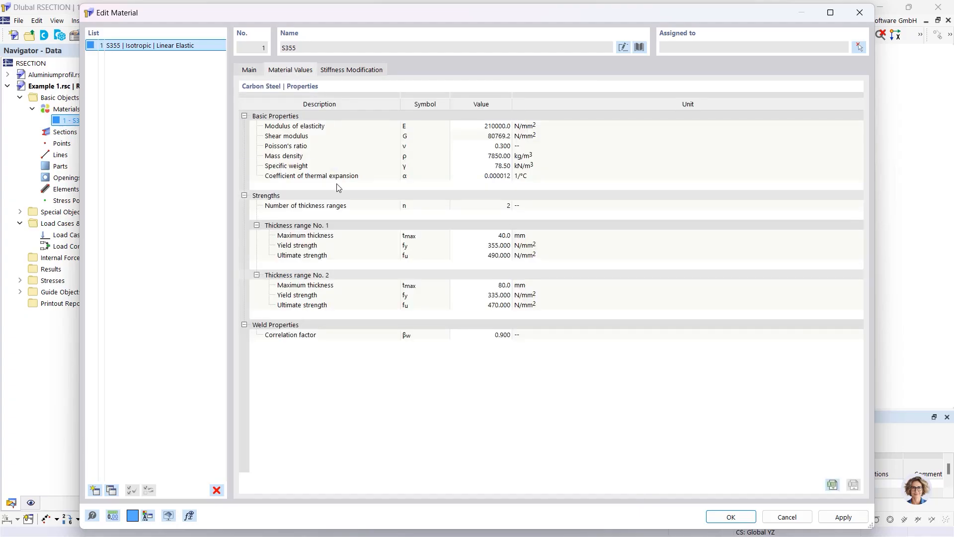
pyautogui.click(464, 127)
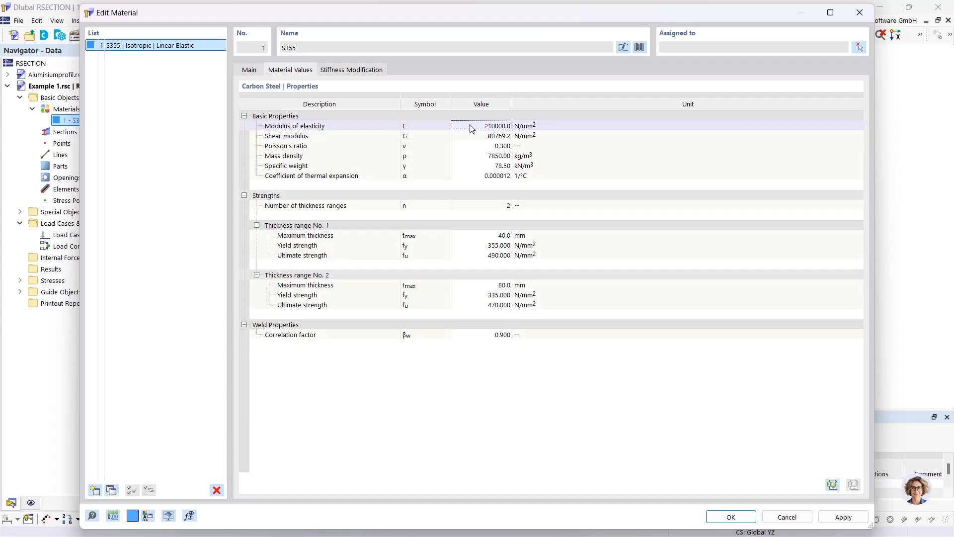
pyautogui.click(251, 71)
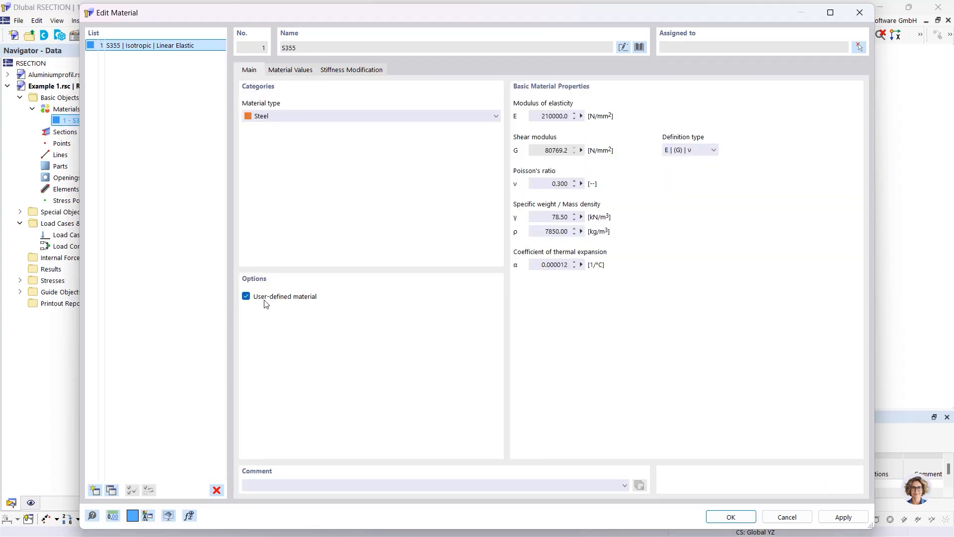
pyautogui.click(246, 296)
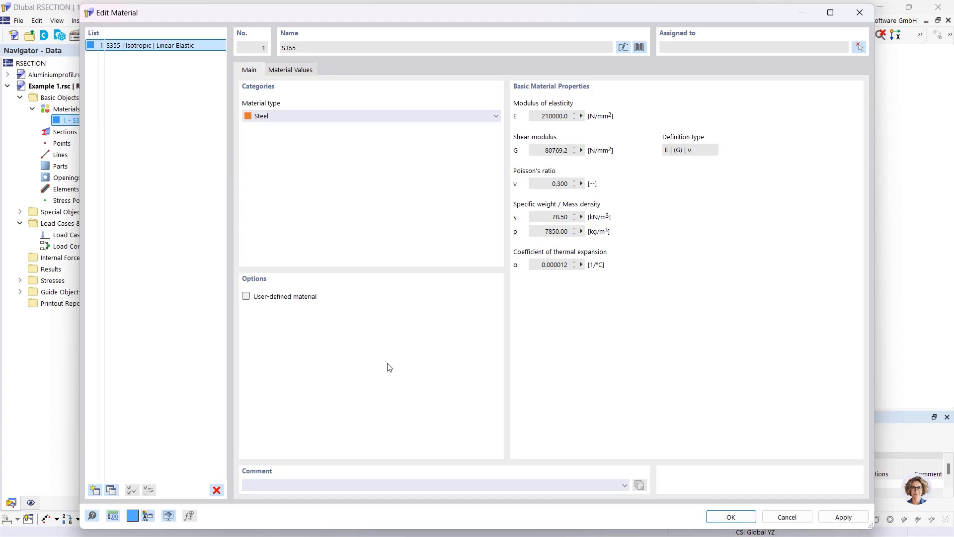
pyautogui.click(716, 517)
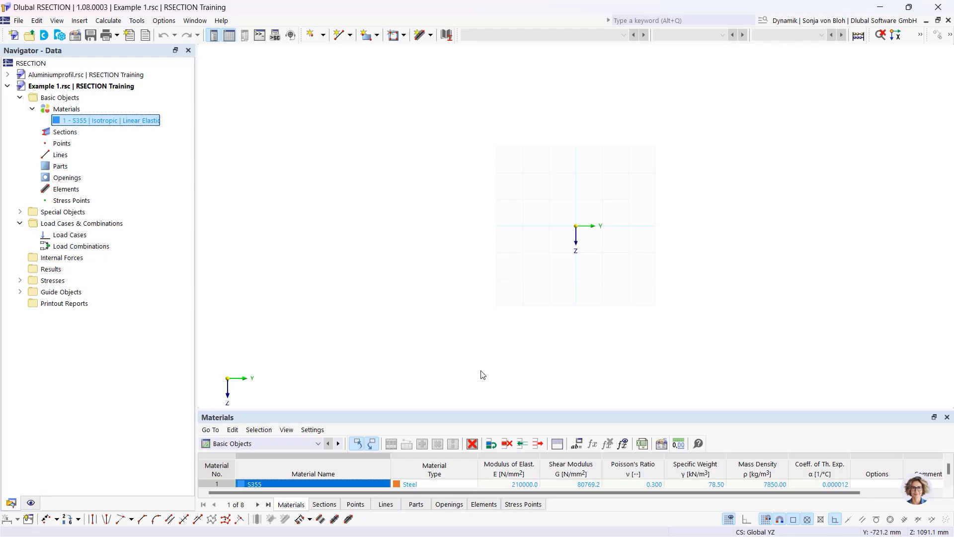
pyautogui.click(60, 167)
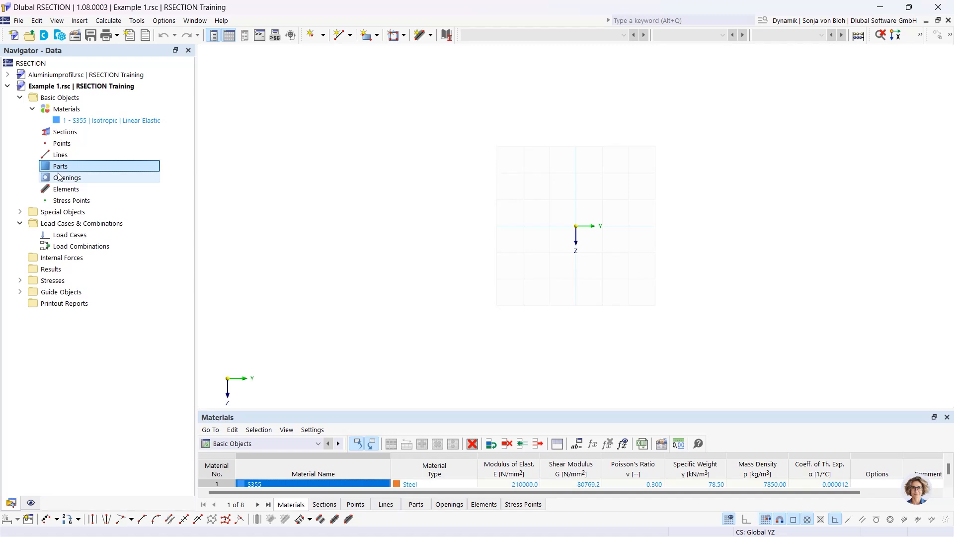
pyautogui.click(431, 36)
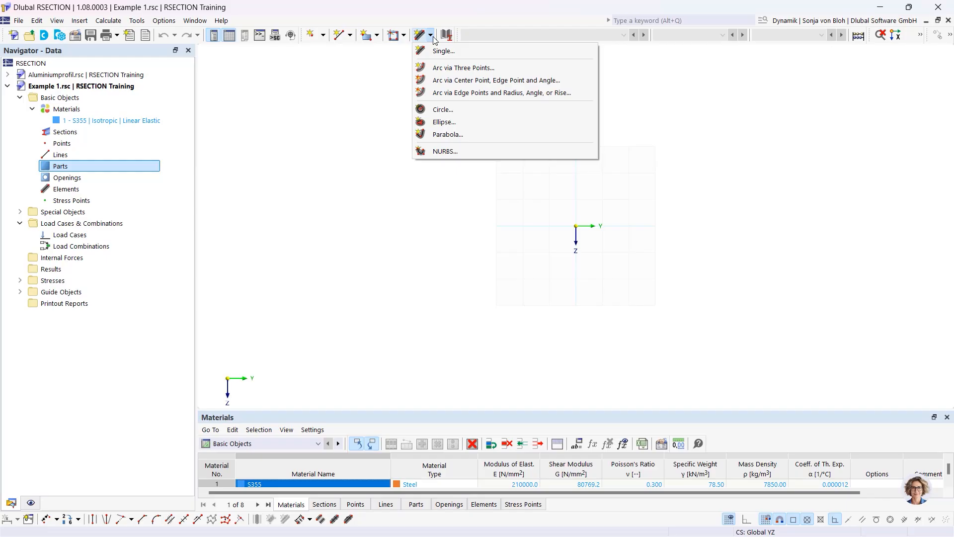
pyautogui.click(116, 177)
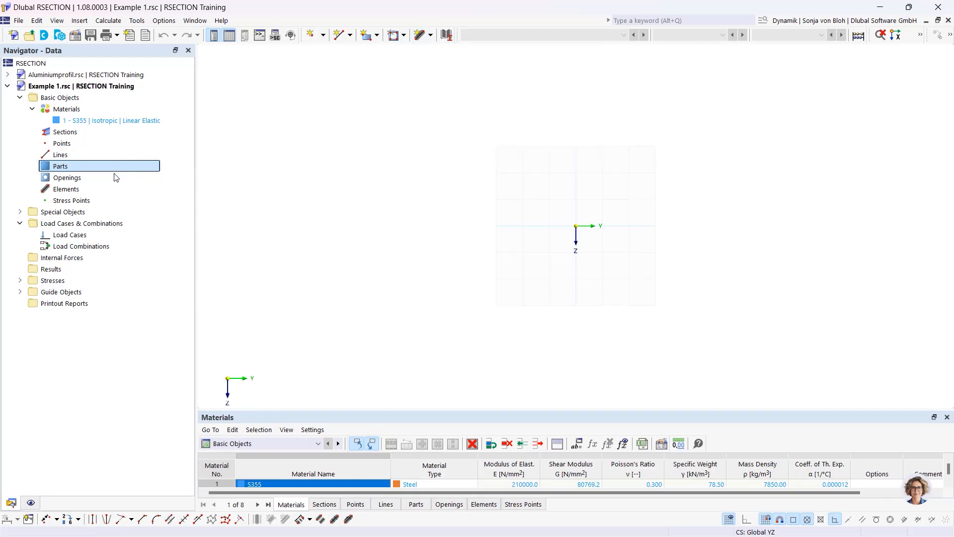
pyautogui.click(79, 191)
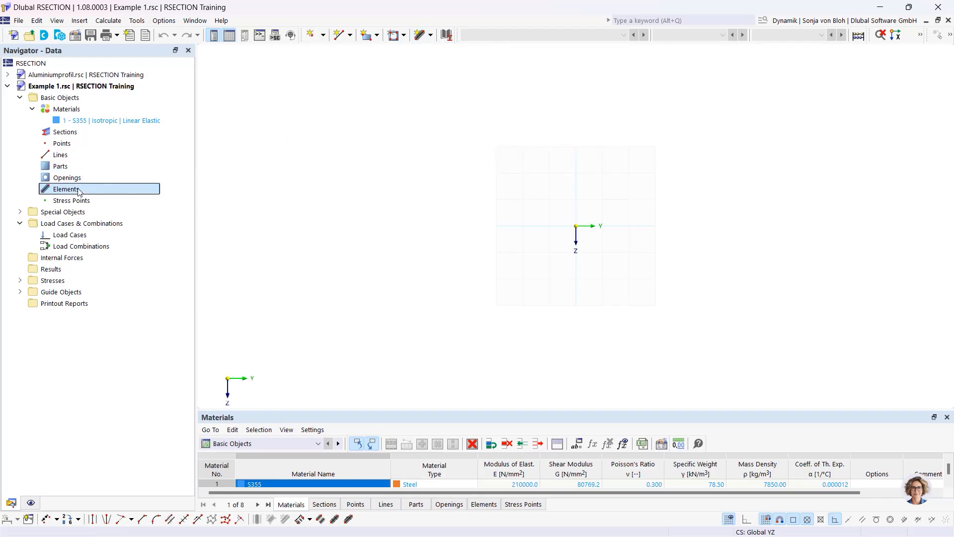
pyautogui.rightClick(79, 191)
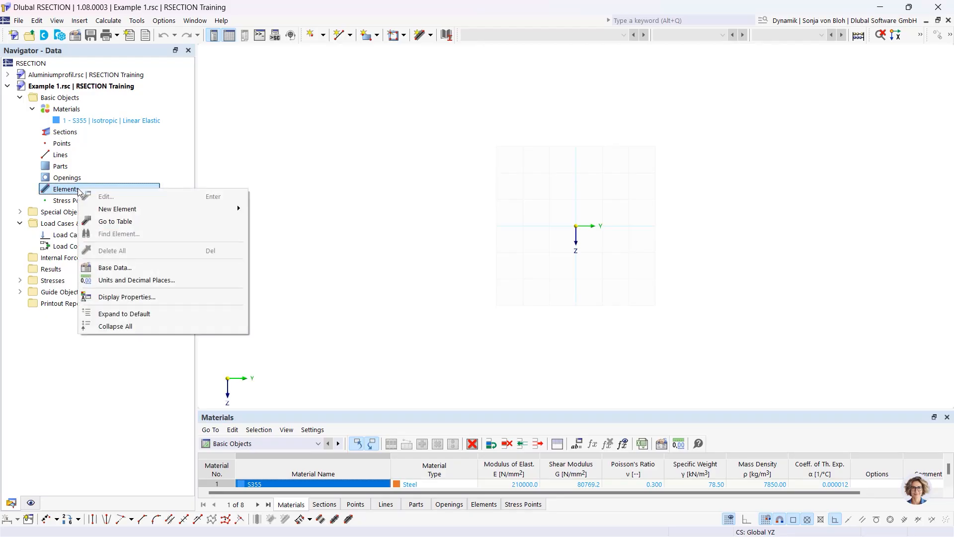
# - Create a single straight element by length and direction from the origin, 150 mm long and 10.7 mm thick, at 0° in S355
pyautogui.moveTo(130, 213)
pyautogui.click(430, 36)
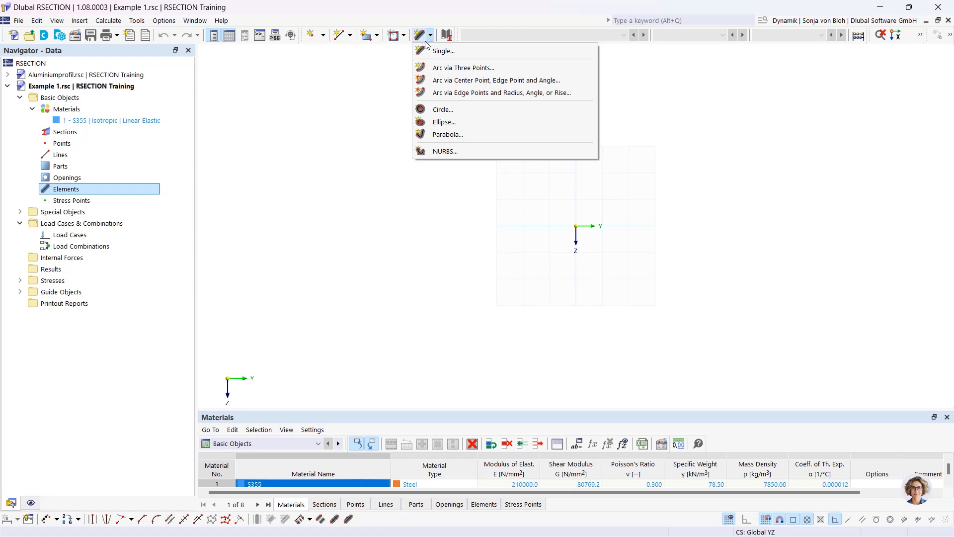
pyautogui.click(440, 51)
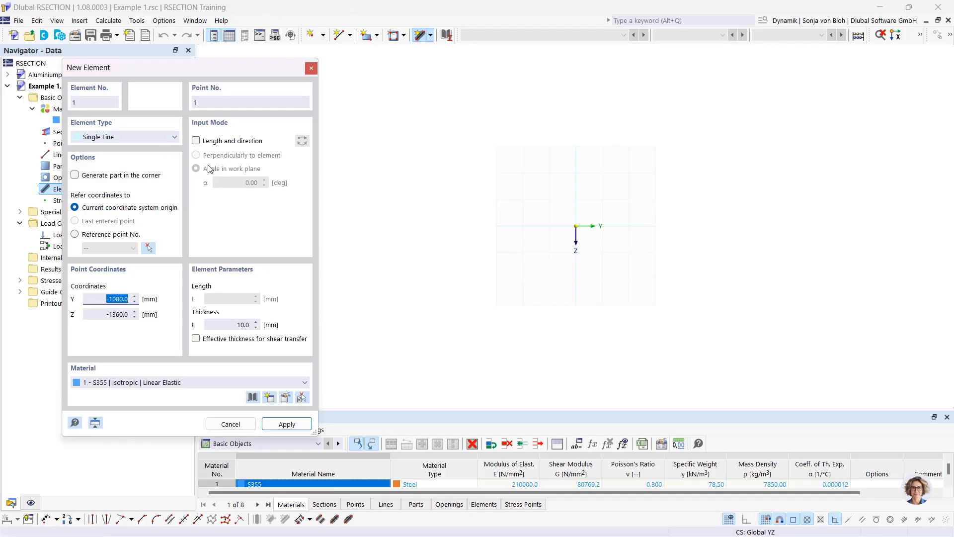
pyautogui.click(196, 141)
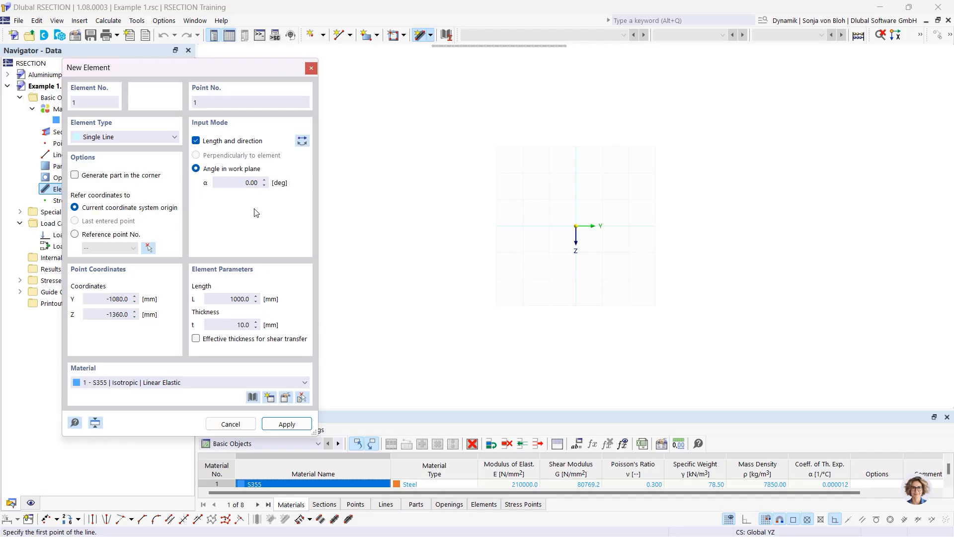
pyautogui.doubleClick(236, 299)
pyautogui.write('150')
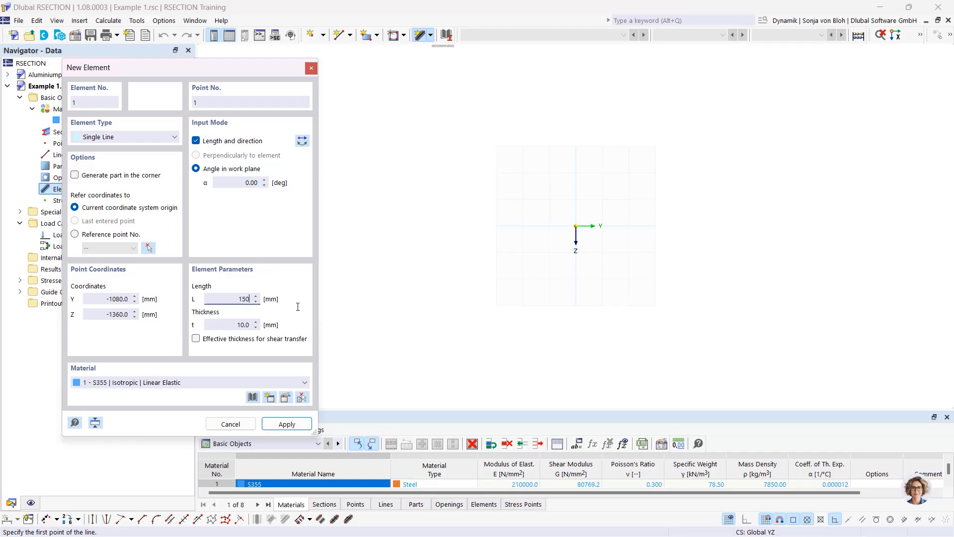
pyautogui.moveTo(226, 325); pyautogui.dragTo(273, 328)
pyautogui.write('10,7')
pyautogui.scroll(6, 615, 238)
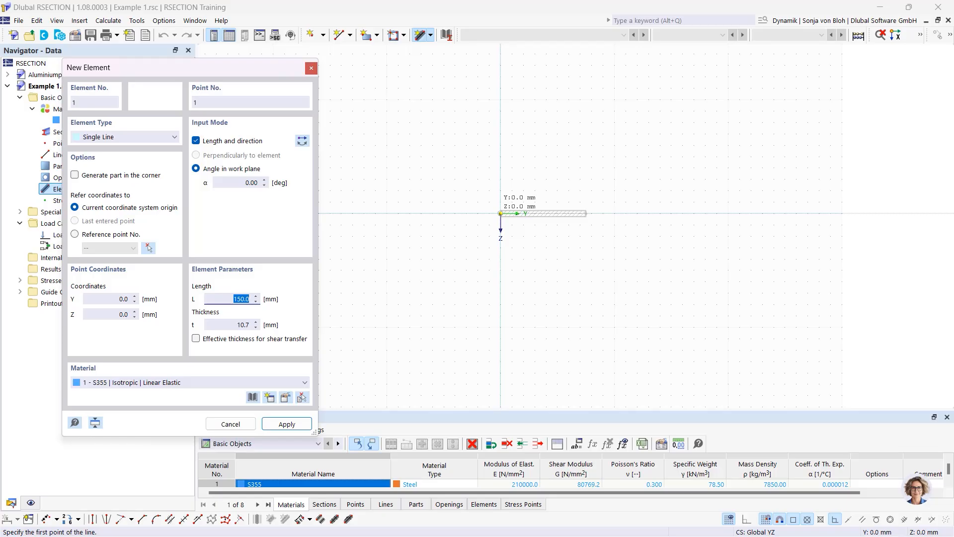
pyautogui.click(500, 213)
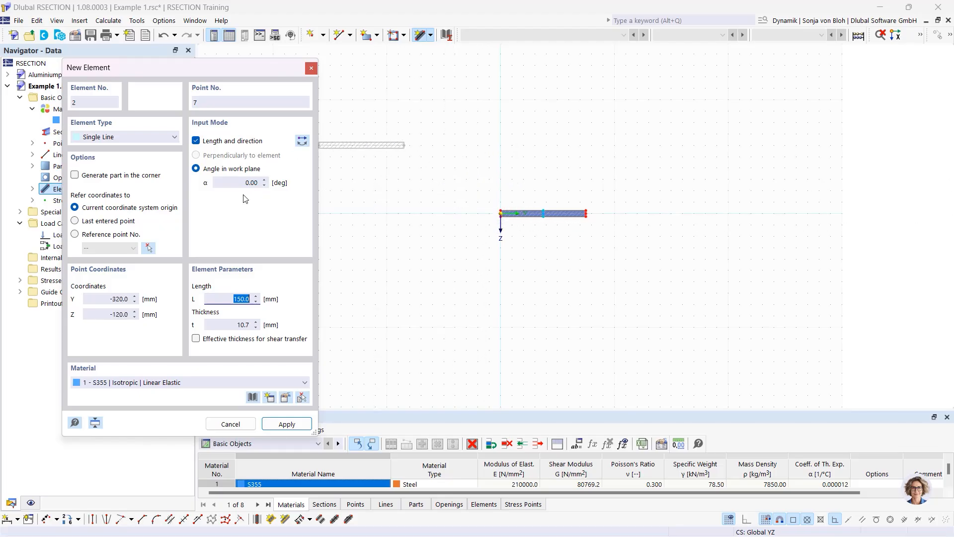
# - Create the web as a single straight element 289.3 mm long and 7.1 mm thick at 90°, placing its reversed insertion end on the bottom flange's midpoint
pyautogui.click(238, 183)
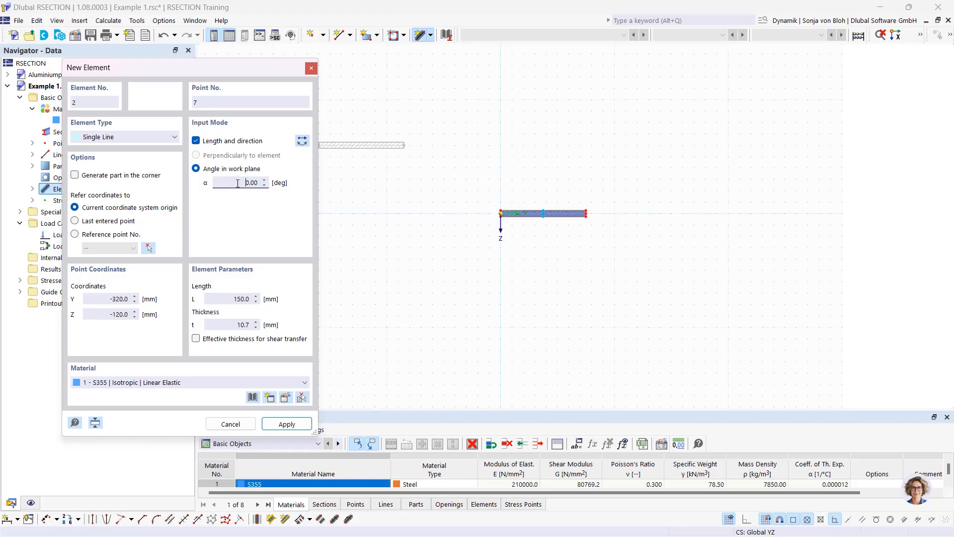
pyautogui.click(301, 142)
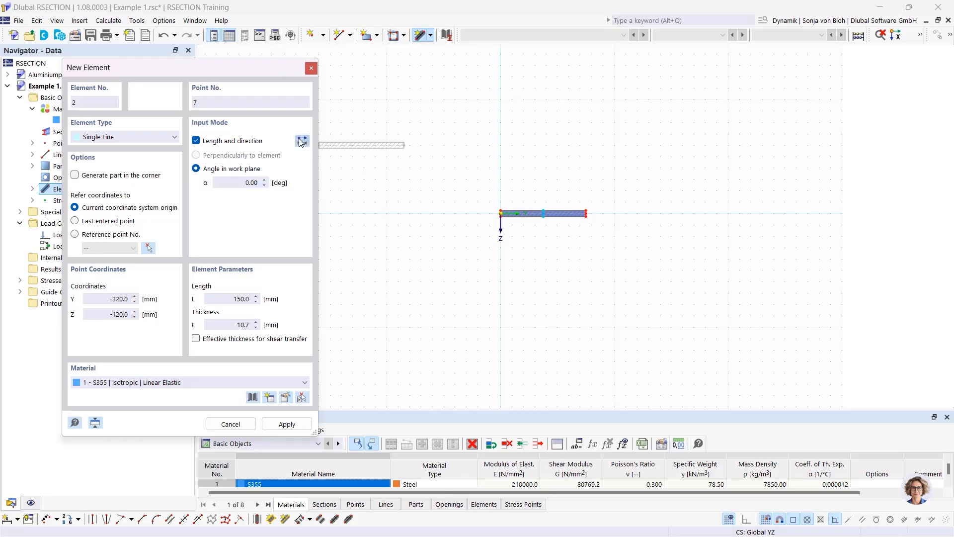
pyautogui.click(241, 183)
pyautogui.write('90')
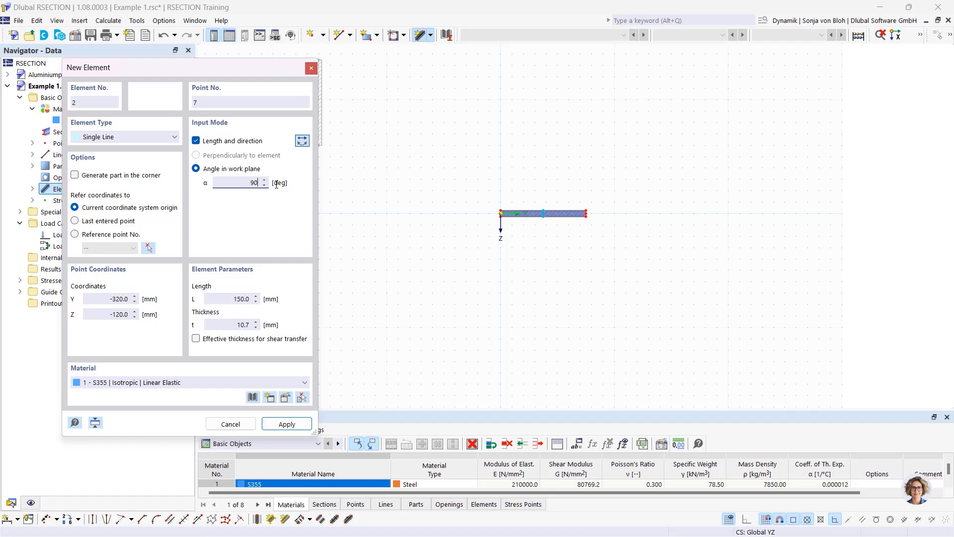
pyautogui.click(217, 299)
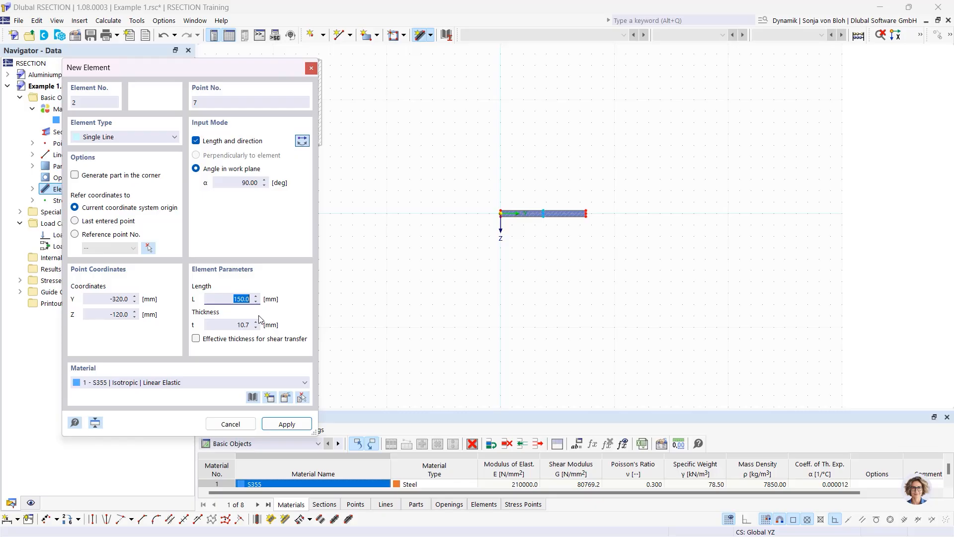
pyautogui.write('289.3')
pyautogui.click(259, 329)
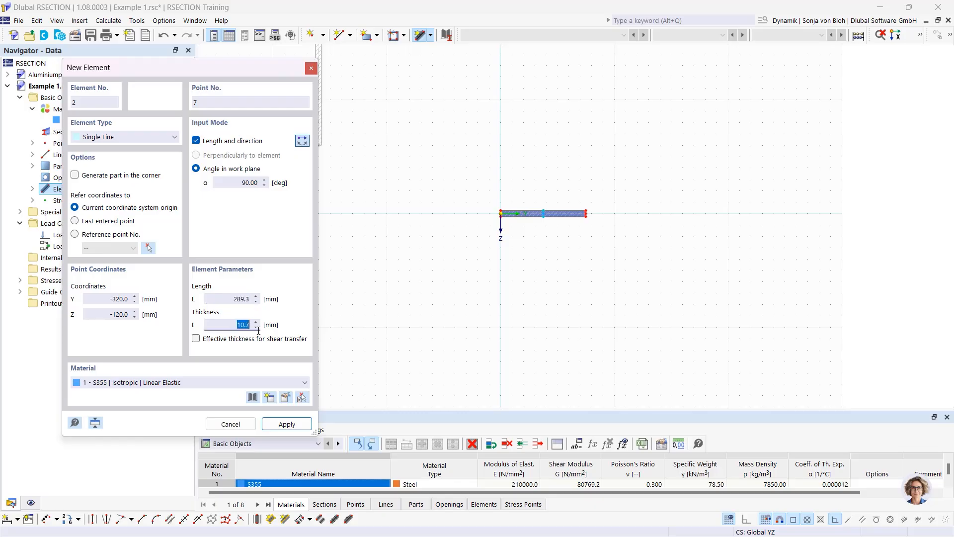
pyautogui.write('7,1')
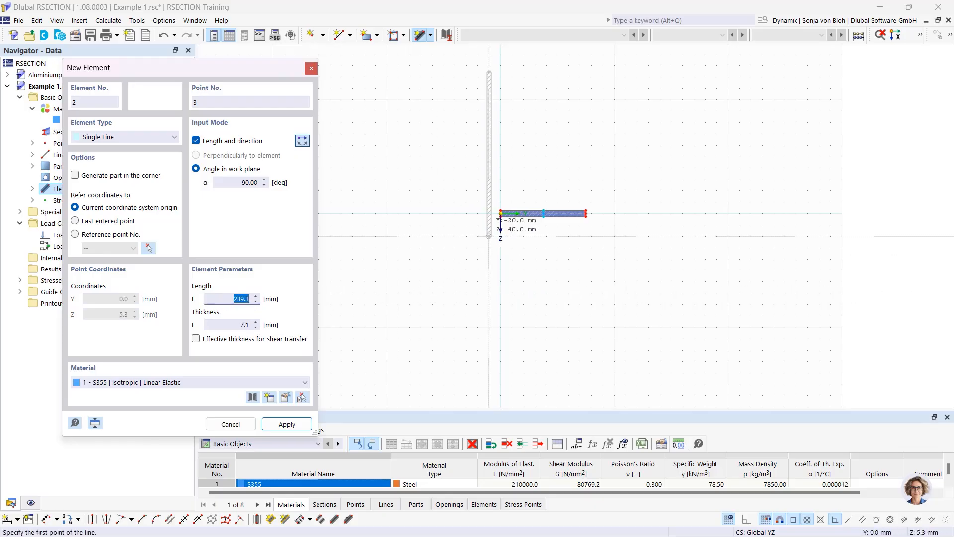
pyautogui.scroll(3, 517, 210)
pyautogui.scroll(2, 566, 215)
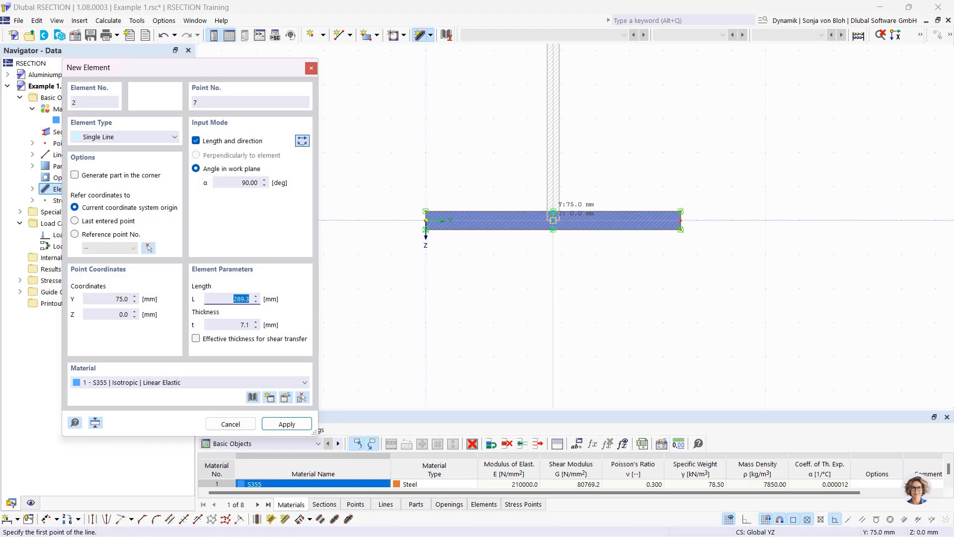
pyautogui.click(553, 220)
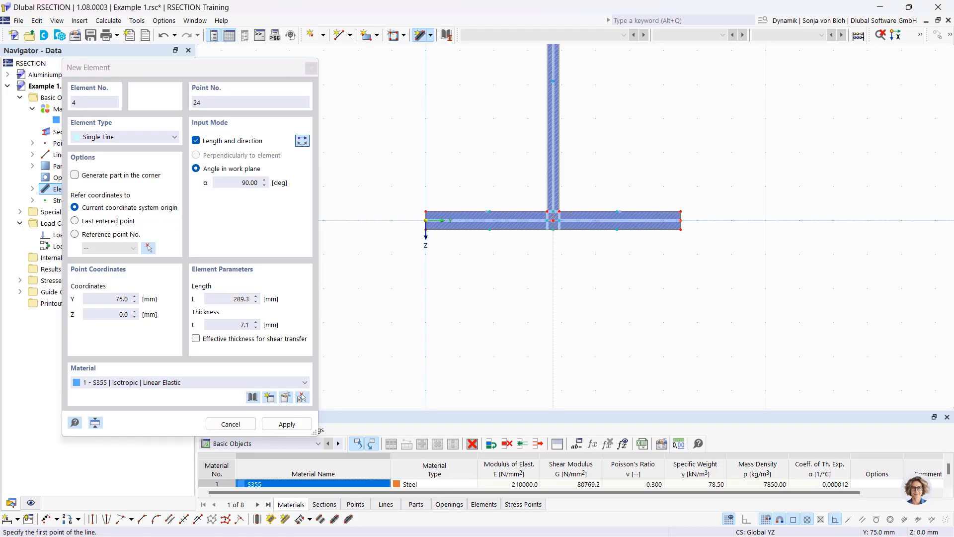
# - Create the left half of the top flange, 75 mm long and 10.7 mm thick at 0°, with its end on the web's upper end point
pyautogui.scroll(-4, 592, 268)
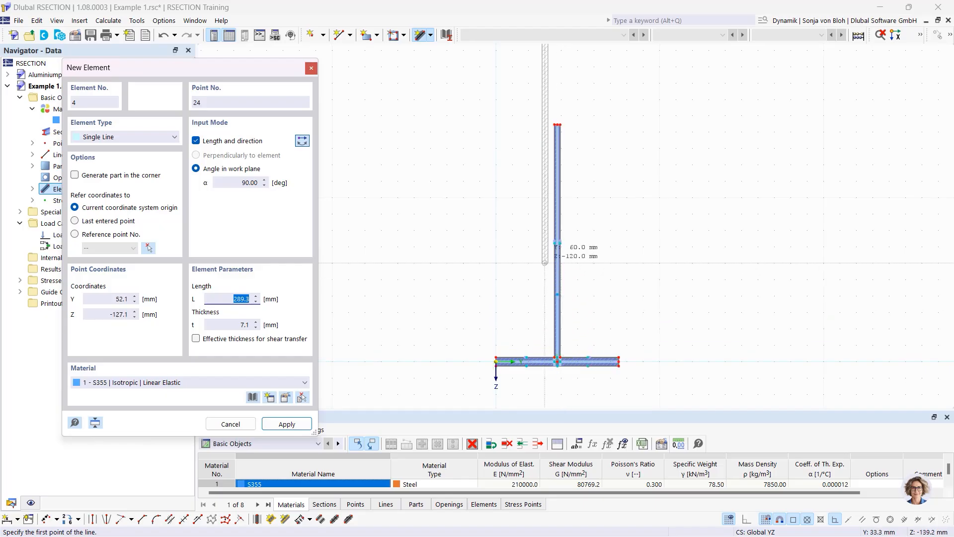
pyautogui.click(239, 184)
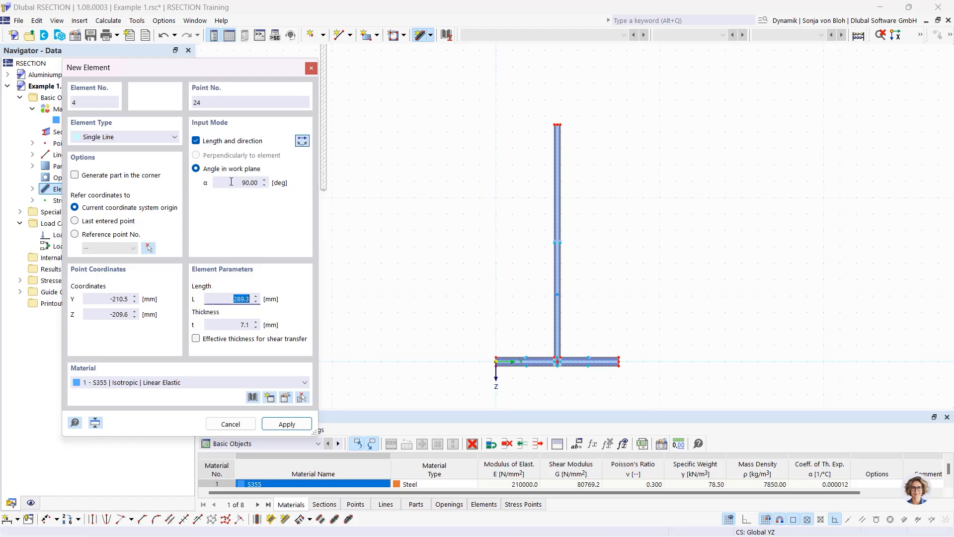
pyautogui.click(265, 182)
pyautogui.write('0')
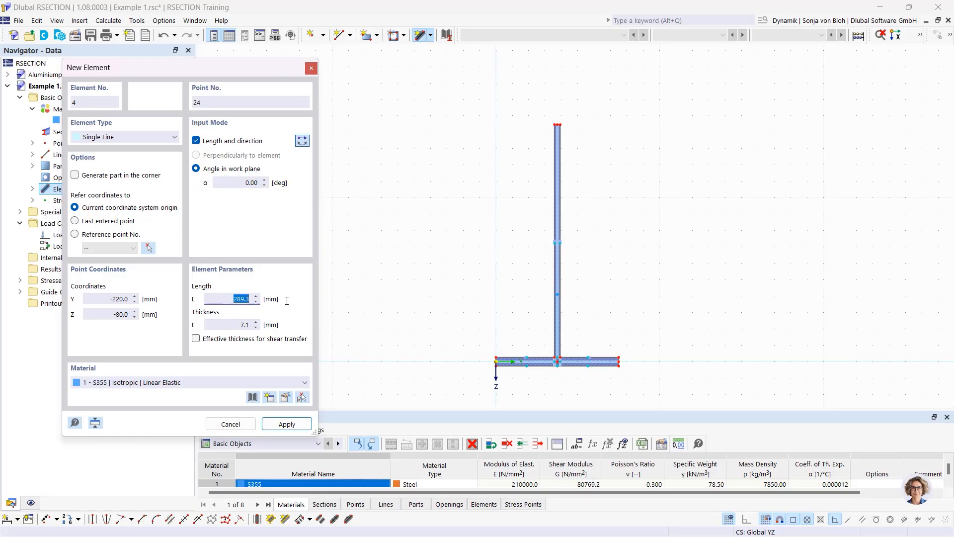
pyautogui.write('75')
pyautogui.press('Tab')
pyautogui.write('10,7')
pyautogui.press('Return')
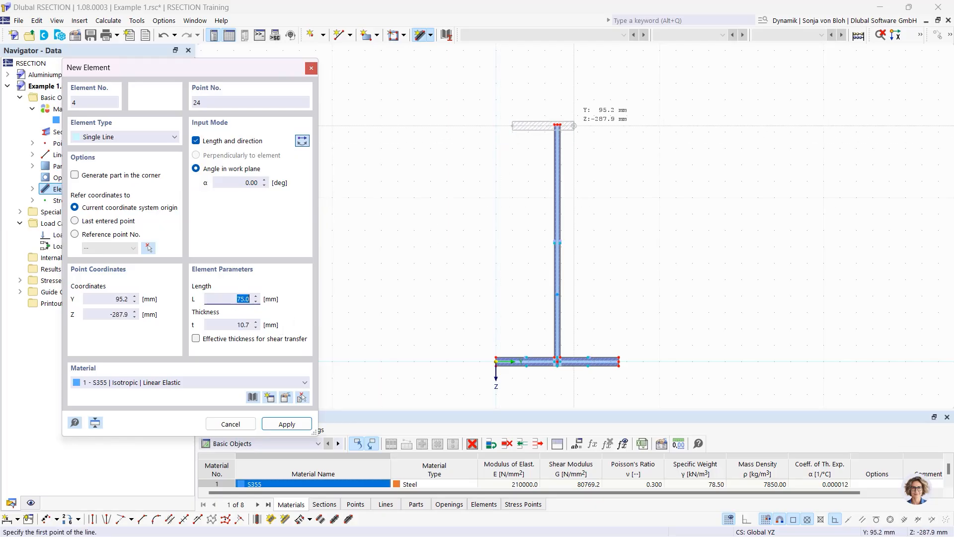
pyautogui.scroll(3, 550, 139)
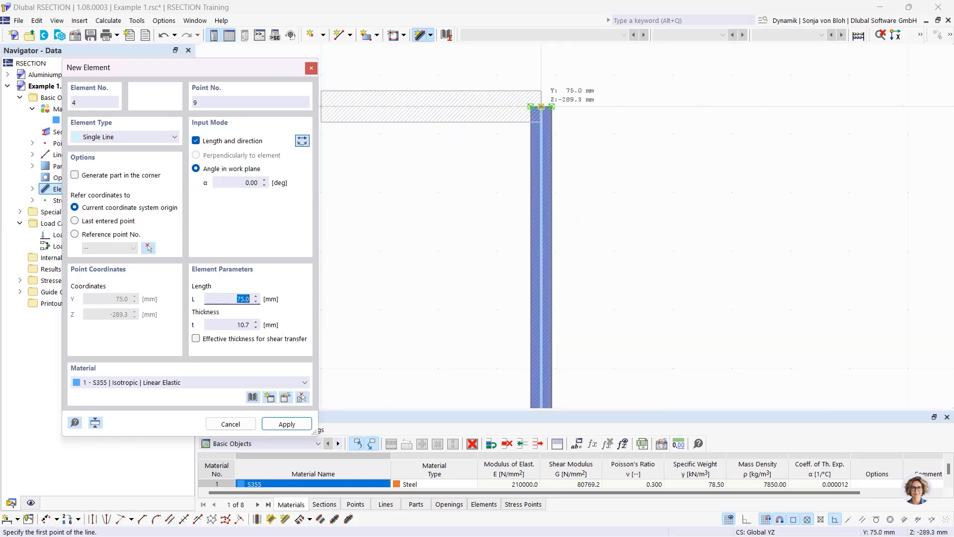
pyautogui.click(542, 107)
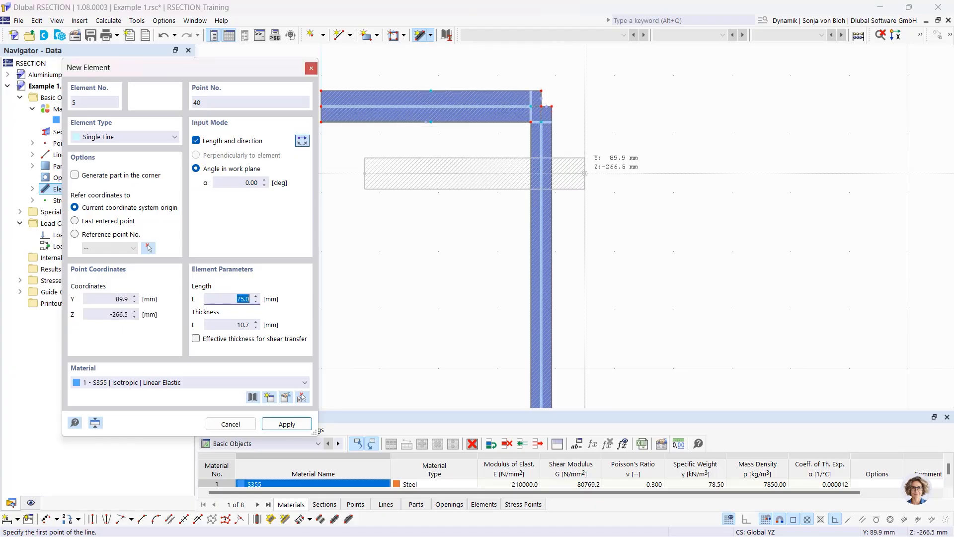
# - Switch the insertion end back and add the 75 mm right half of the top flange from the web's upper end point, ending element creation
pyautogui.click(305, 142)
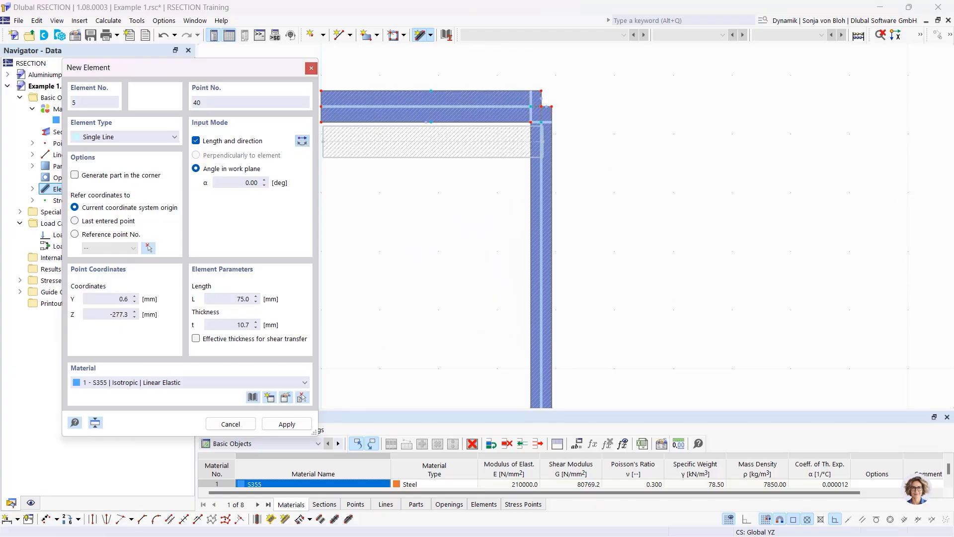
pyautogui.scroll(3, 565, 113)
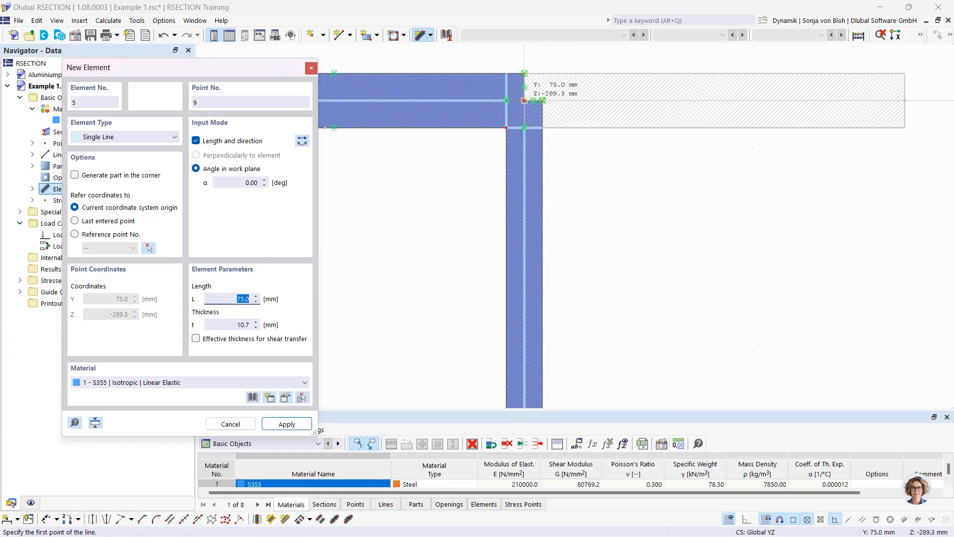
pyautogui.click(524, 100)
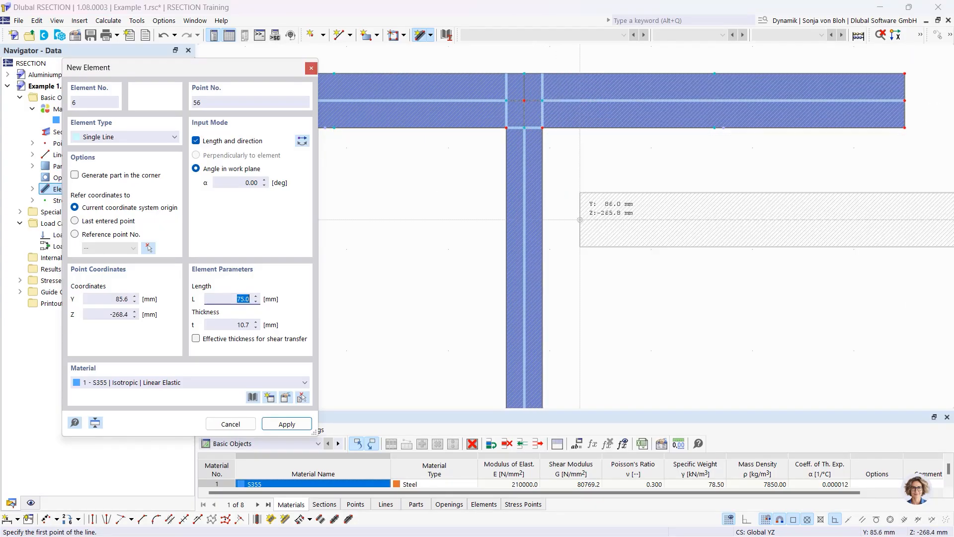
pyautogui.scroll(-3, 590, 246)
pyautogui.scroll(-5, 590, 246)
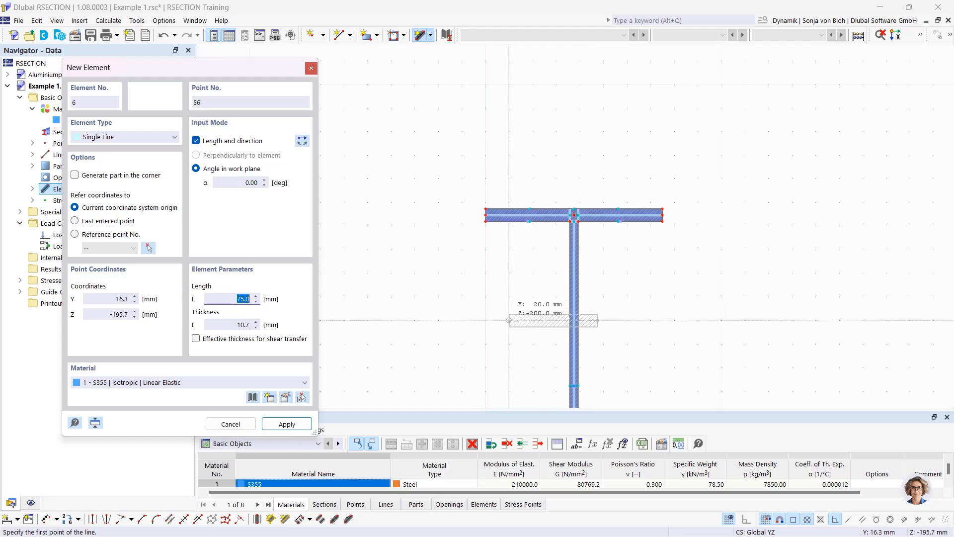
pyautogui.moveTo(493, 316); pyautogui.dragTo(493, 149, button='middle')
pyautogui.scroll(-2, 493, 150)
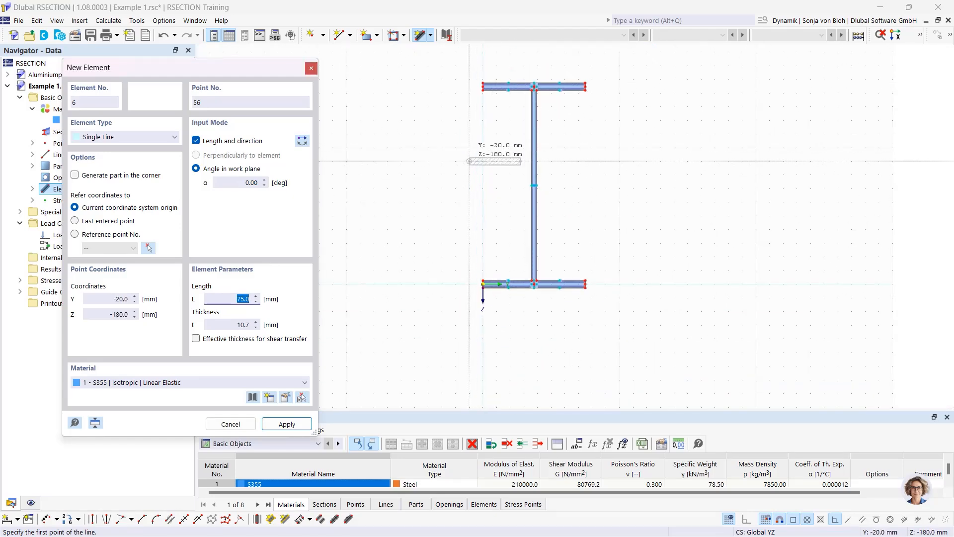
pyautogui.press('Escape')
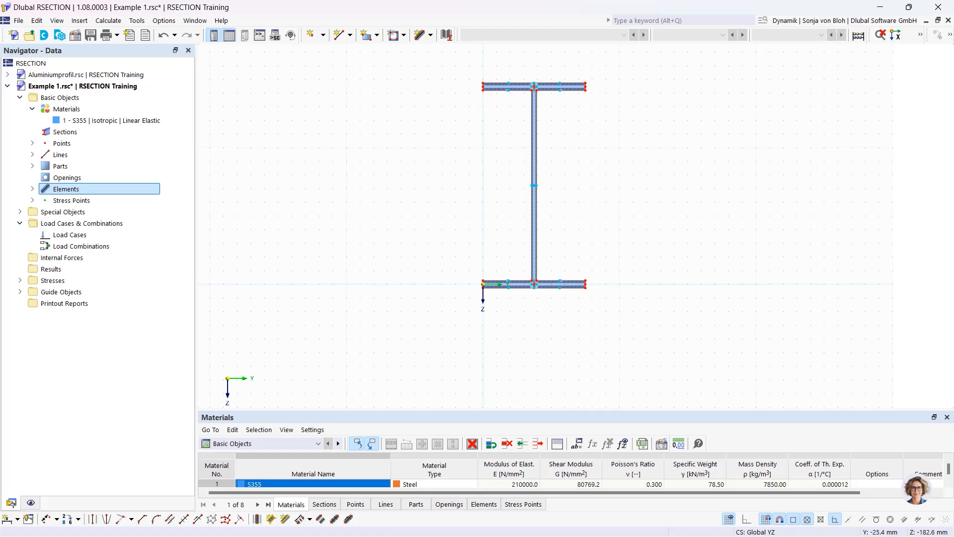
# - Round both inner corners between the top flange's underside and the web with a 15 mm radius
pyautogui.click(157, 520)
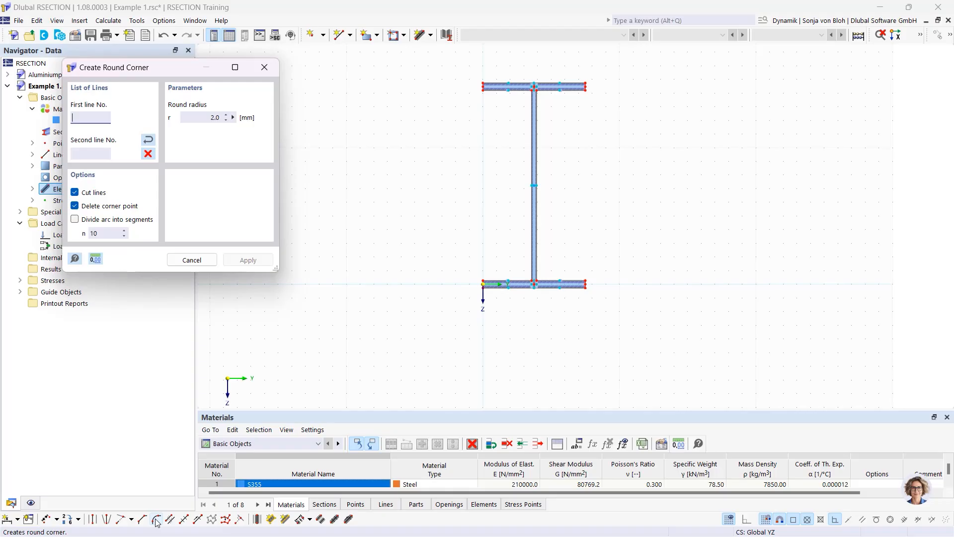
pyautogui.moveTo(168, 68); pyautogui.dragTo(247, 73)
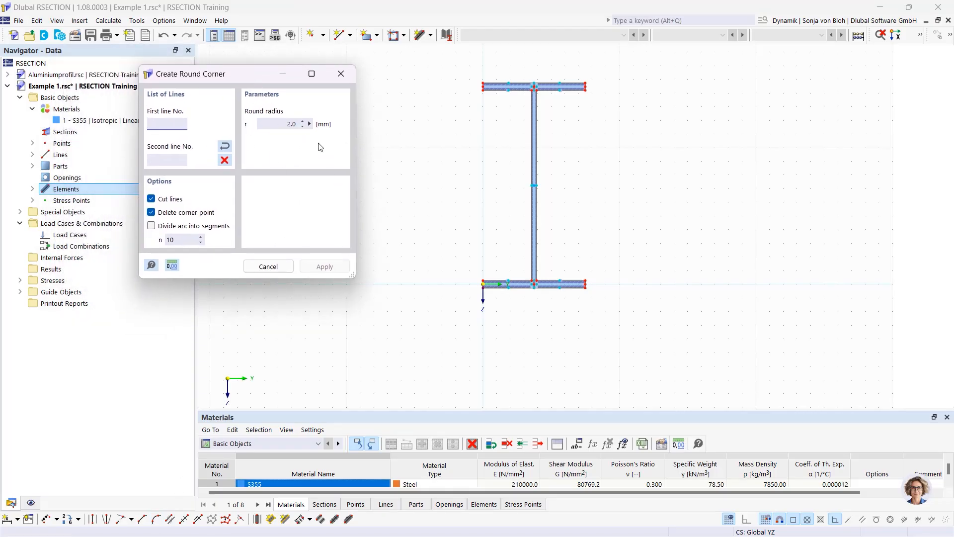
pyautogui.doubleClick(298, 124)
pyautogui.write('15')
pyautogui.scroll(3, 484, 95)
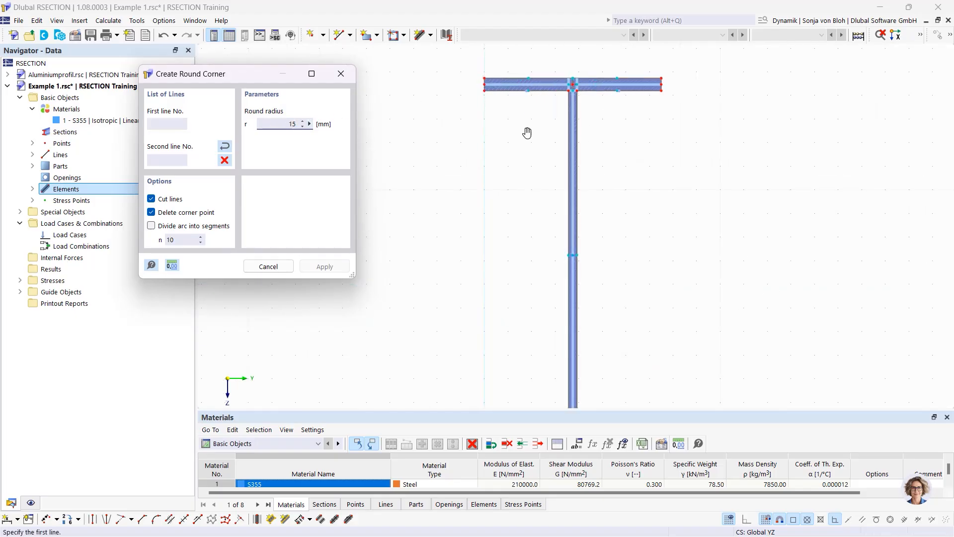
pyautogui.moveTo(527, 133); pyautogui.dragTo(506, 204, button='middle')
pyautogui.scroll(3, 512, 197)
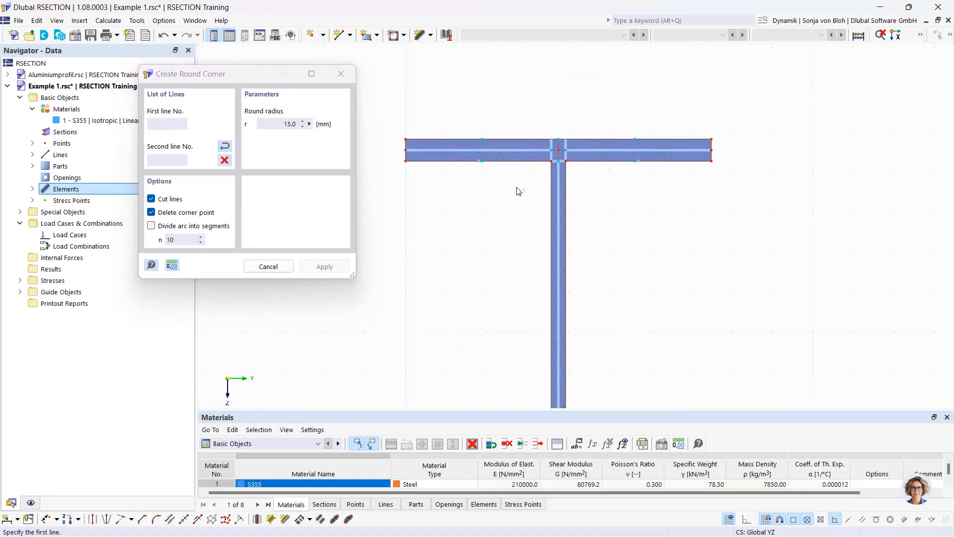
pyautogui.click(517, 159)
pyautogui.click(551, 201)
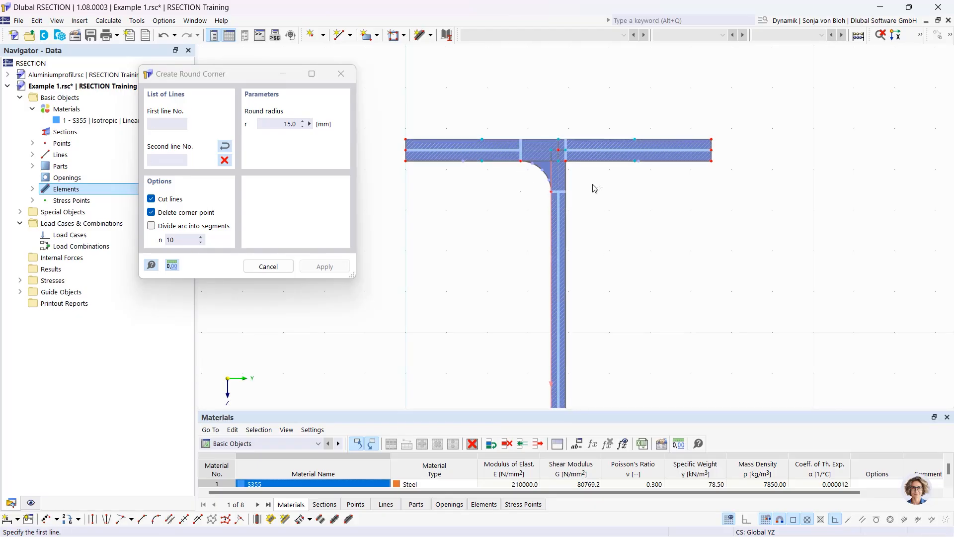
pyautogui.click(604, 159)
pyautogui.click(566, 184)
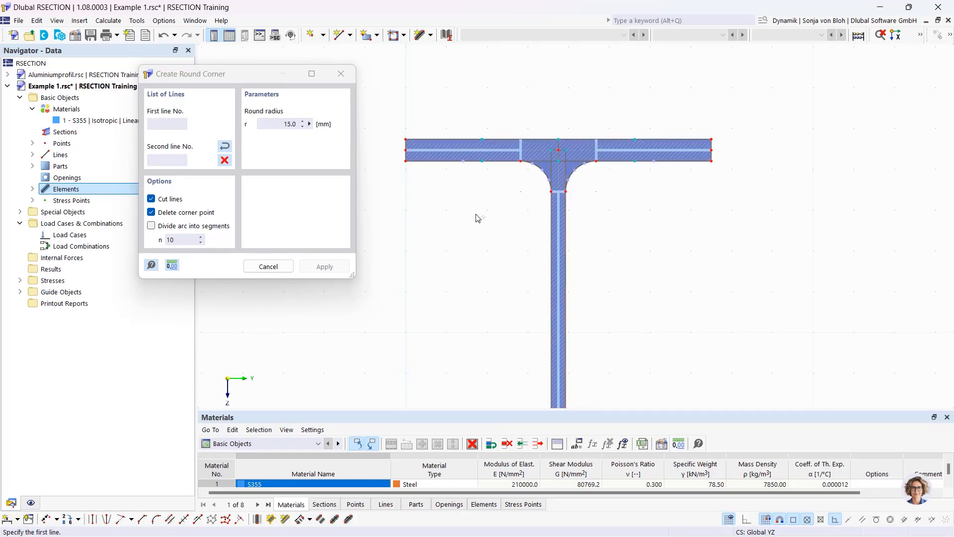
pyautogui.press('Escape')
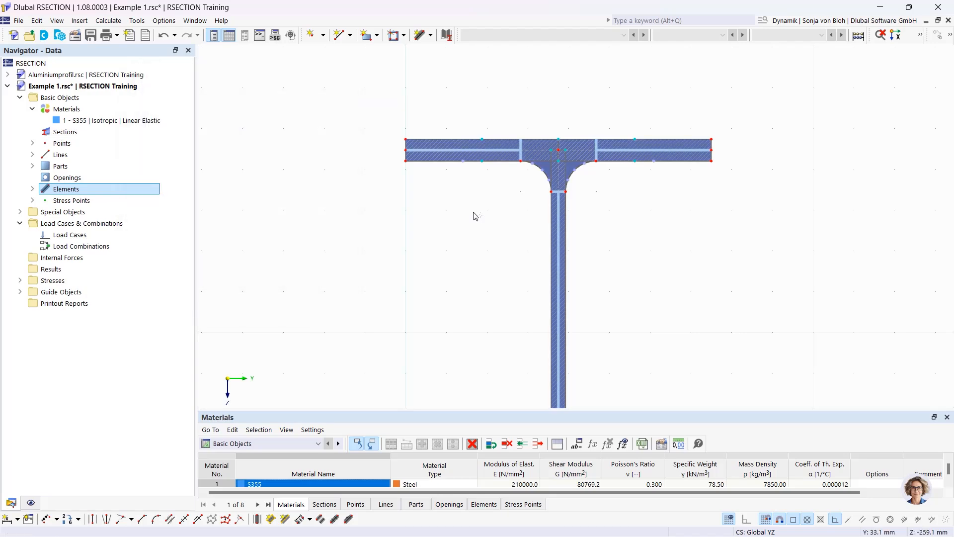
# - Set up an angled corner of type Edge and Angle with edge length L1 of 6*sqrt(2) mm and angle α of 45°
pyautogui.scroll(-2, 475, 216)
pyautogui.moveTo(451, 278); pyautogui.dragTo(429, 167, button='middle')
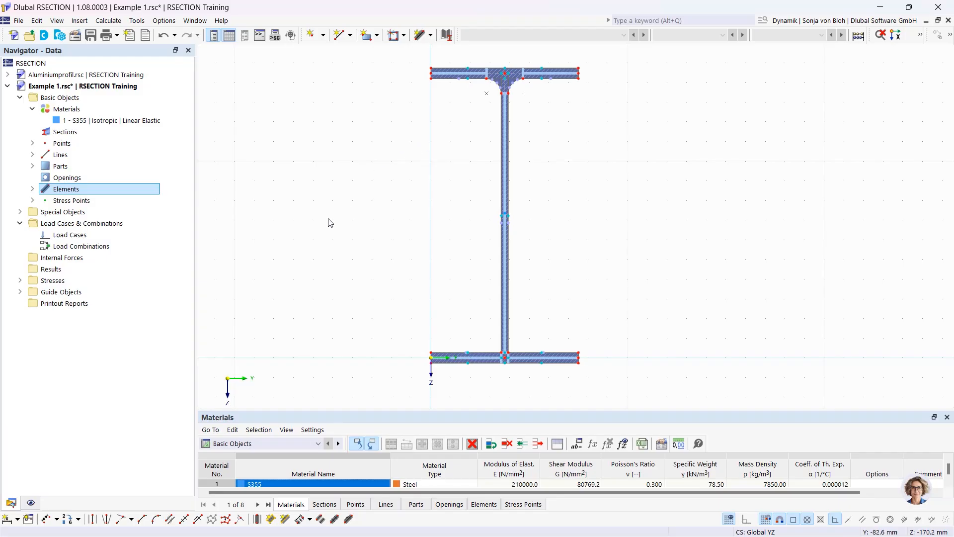
pyautogui.click(143, 520)
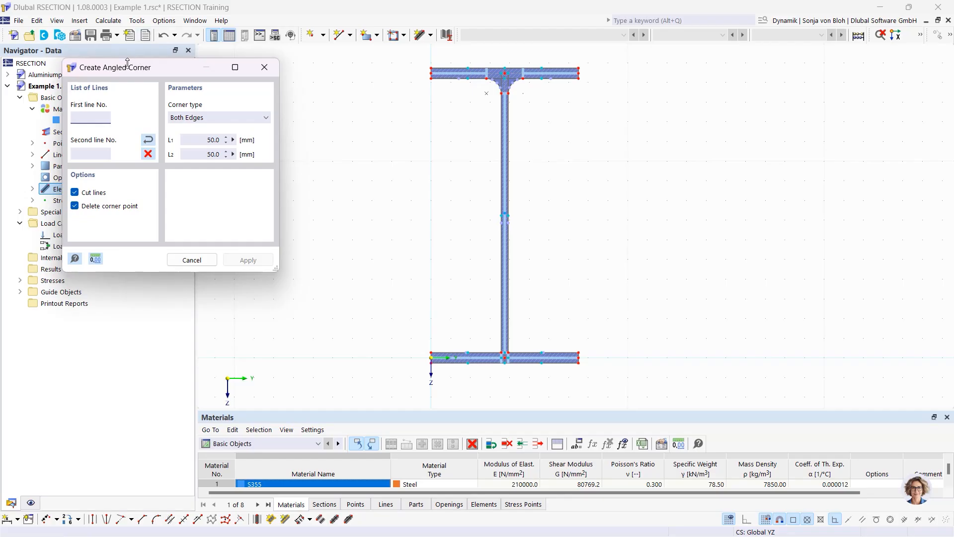
pyautogui.moveTo(129, 68); pyautogui.dragTo(194, 76)
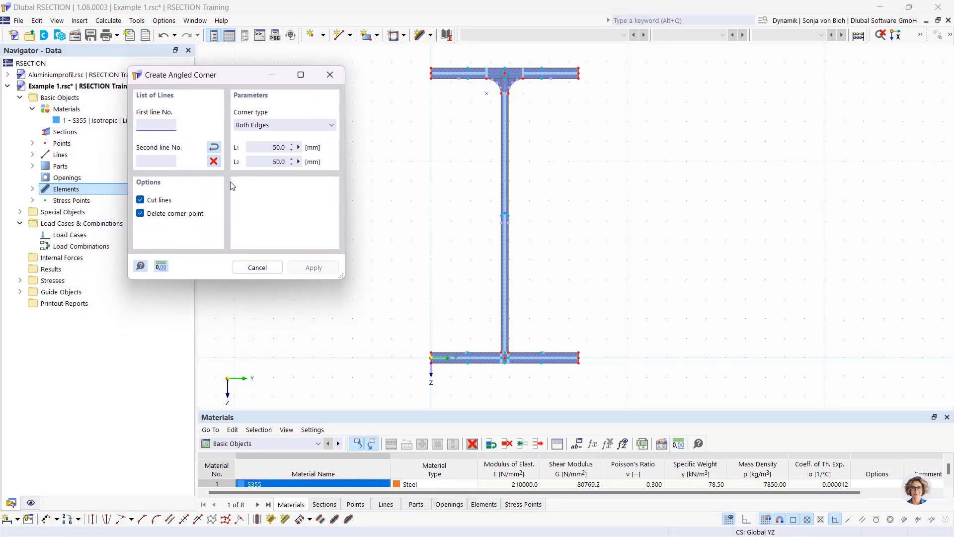
pyautogui.click(300, 126)
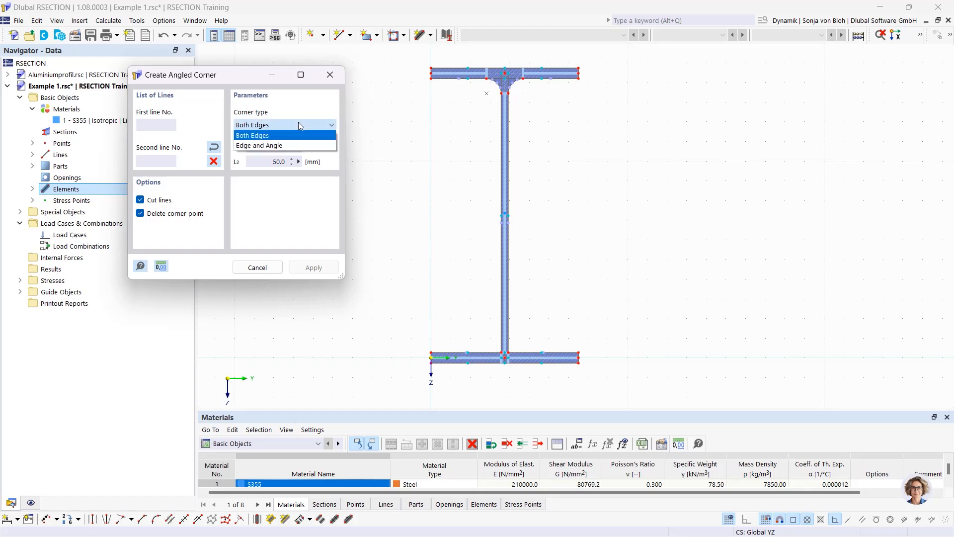
pyautogui.click(262, 146)
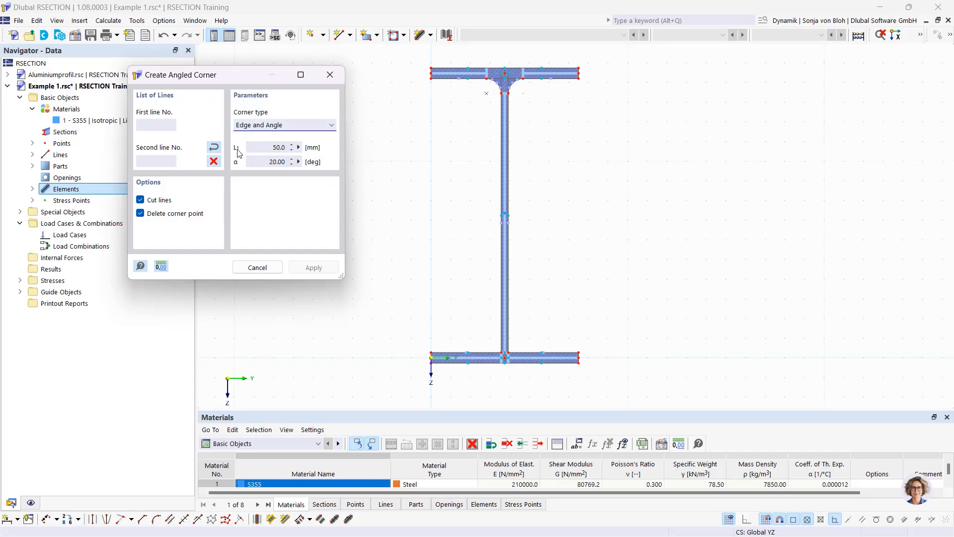
pyautogui.click(279, 147)
pyautogui.write('6*sqrt(2)')
pyautogui.click(269, 162)
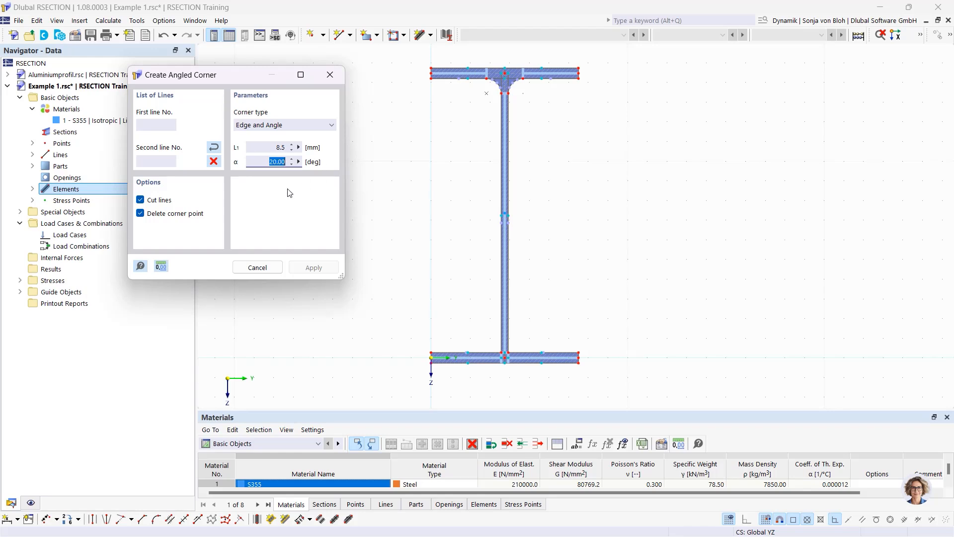
pyautogui.write('45')
# - Apply the 8.5 mm, 45° angled corners between the bottom flange's upper edge and both sides of the web, and end the command
pyautogui.scroll(2, 462, 342)
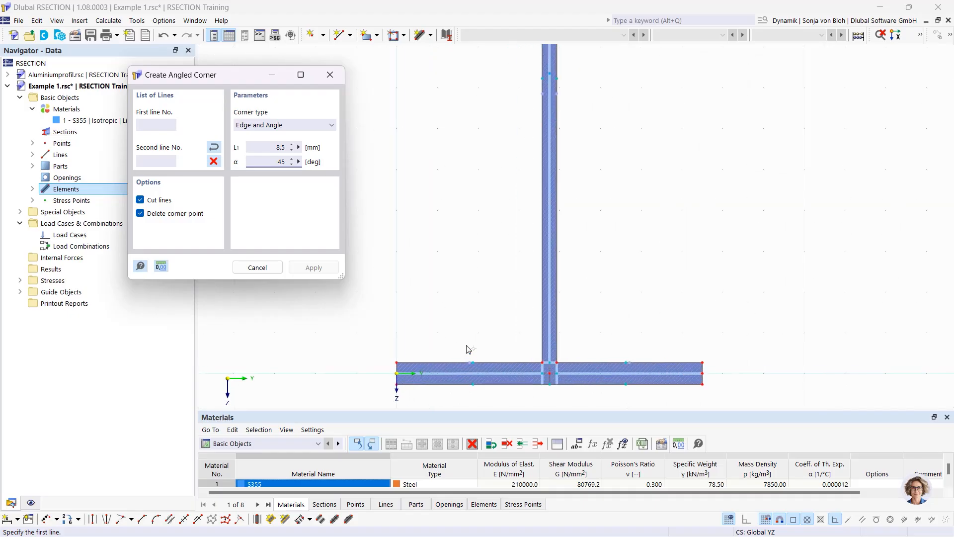
pyautogui.scroll(2, 498, 352)
pyautogui.click(492, 359)
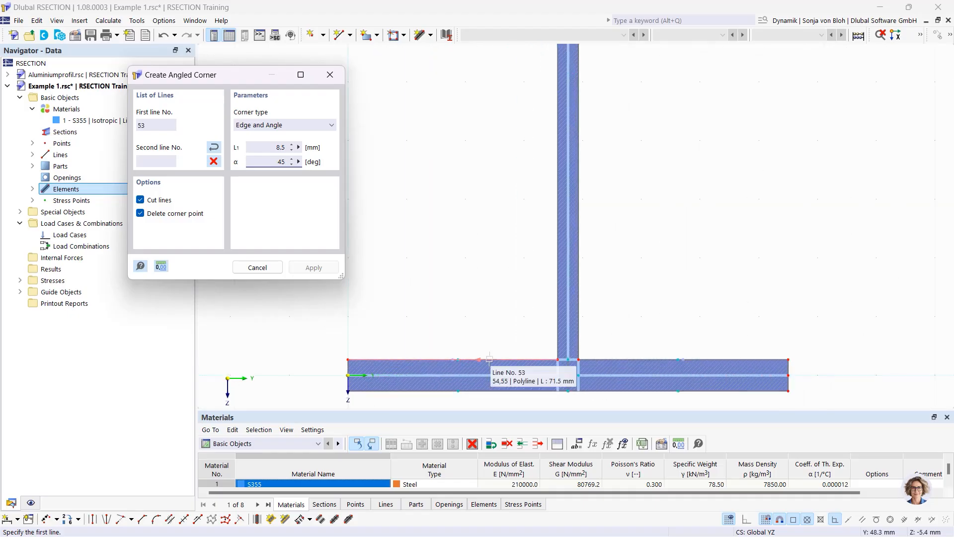
pyautogui.click(554, 317)
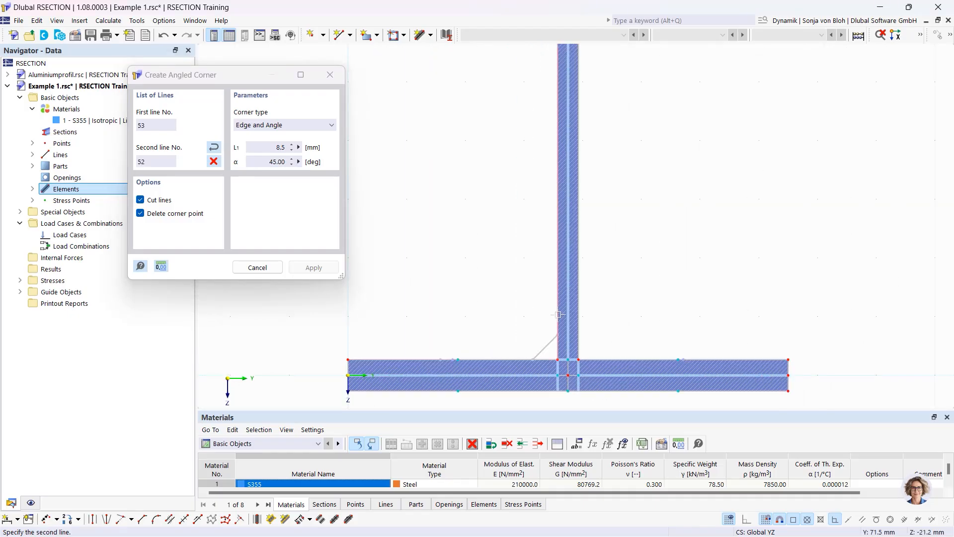
pyautogui.click(576, 309)
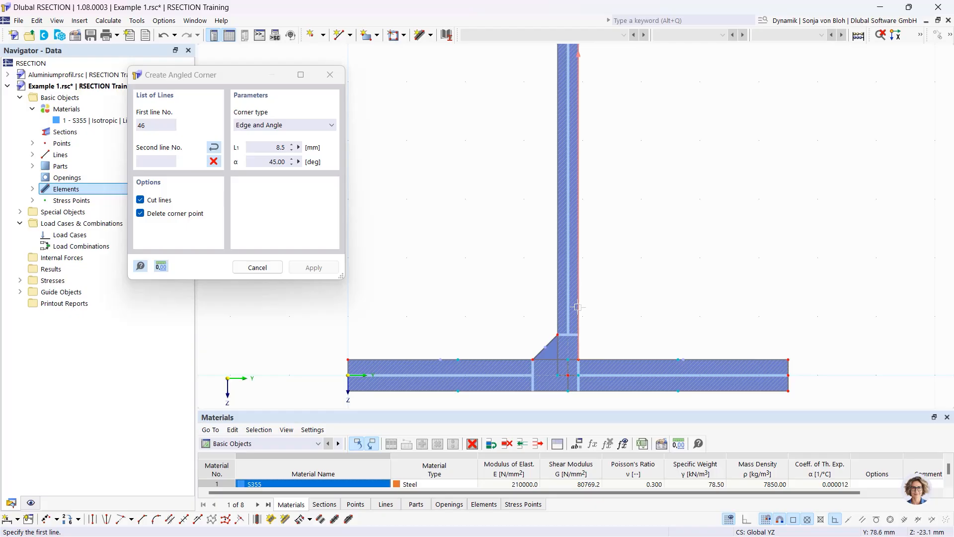
pyautogui.click(594, 359)
pyautogui.press('Escape')
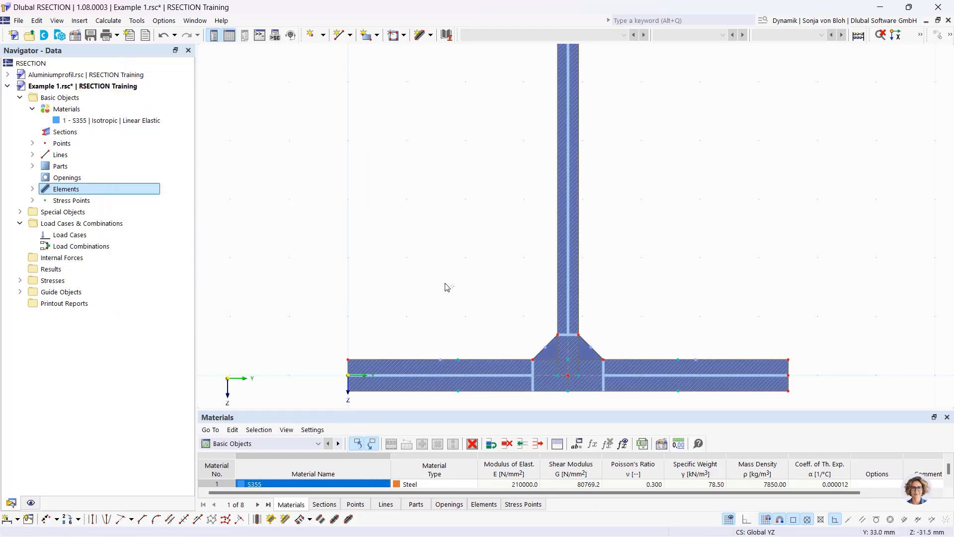
# - Examine the top flange's left and right elements next to the rounded corners
pyautogui.scroll(-5, 445, 283)
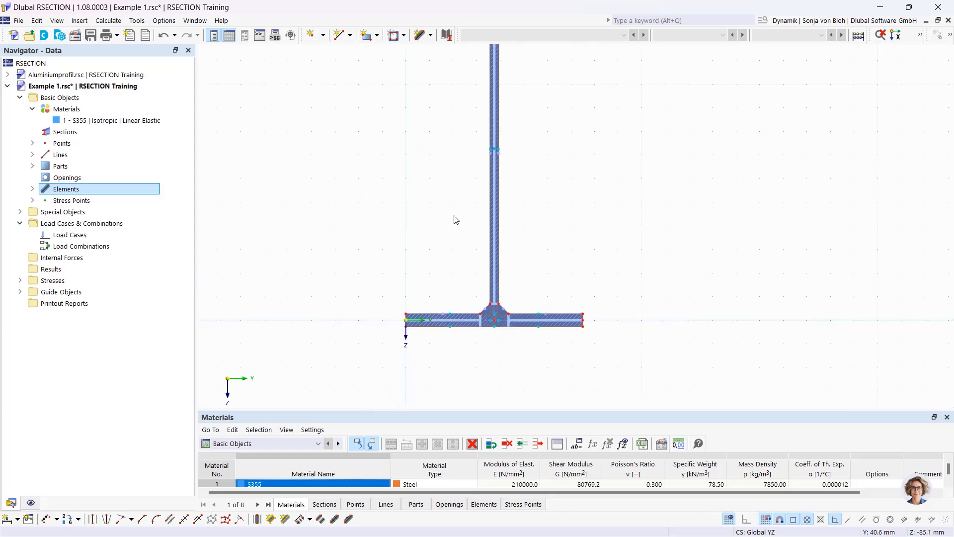
pyautogui.moveTo(454, 216); pyautogui.dragTo(463, 390, button='middle')
pyautogui.scroll(2, 485, 226)
pyautogui.scroll(3, 485, 224)
pyautogui.moveTo(481, 162); pyautogui.dragTo(502, 349, button='middle')
pyautogui.scroll(1, 476, 222)
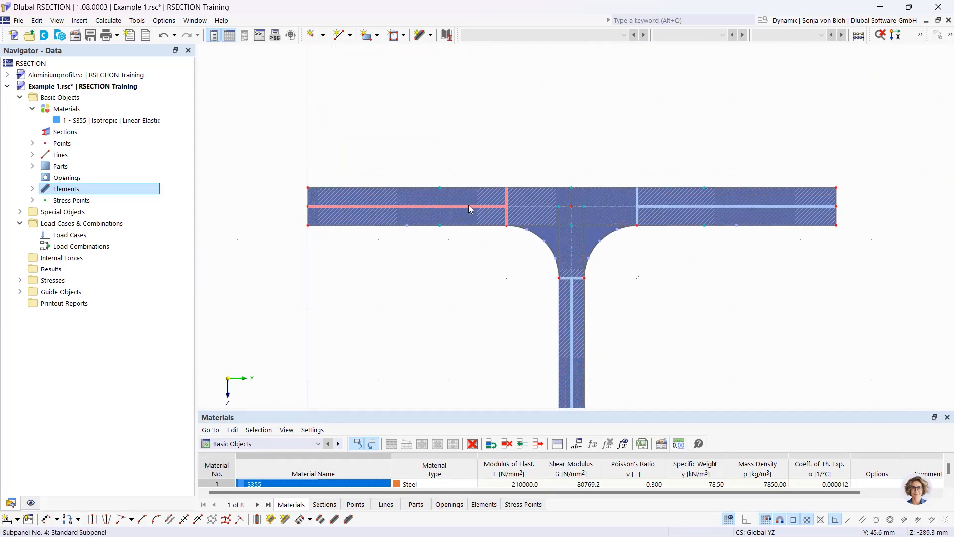
pyautogui.click(470, 207)
pyautogui.click(669, 207)
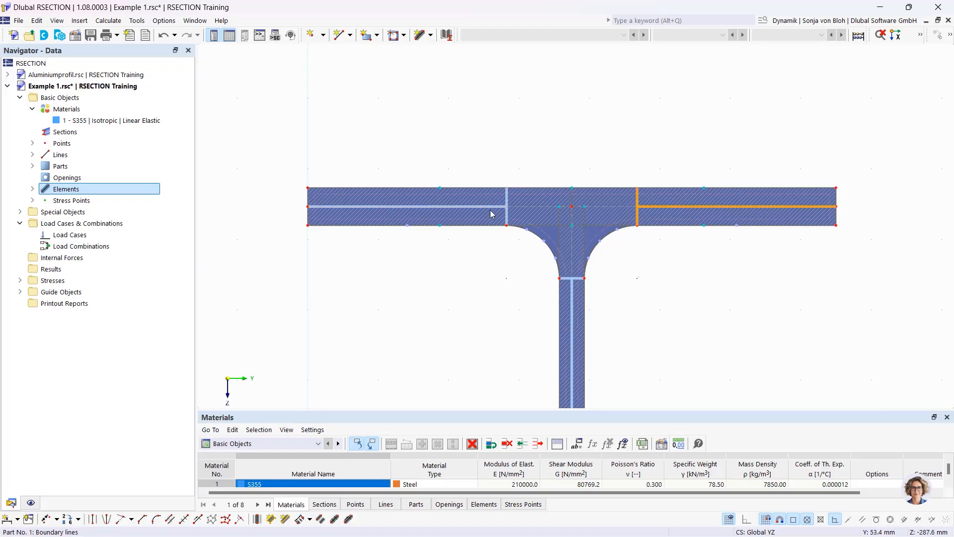
pyautogui.click(490, 205)
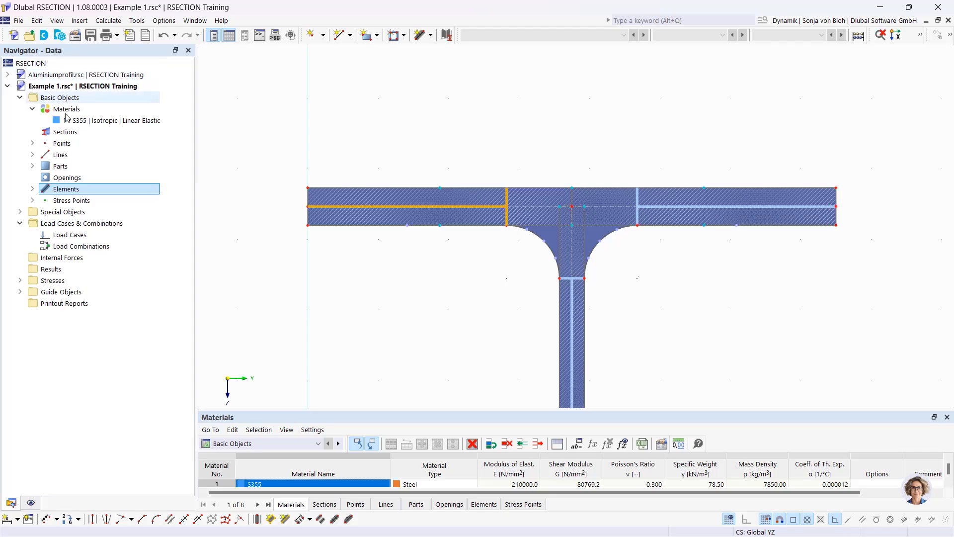
# - Create two permanent load cases, LC1 named N and LC2 named My
pyautogui.rightClick(67, 237)
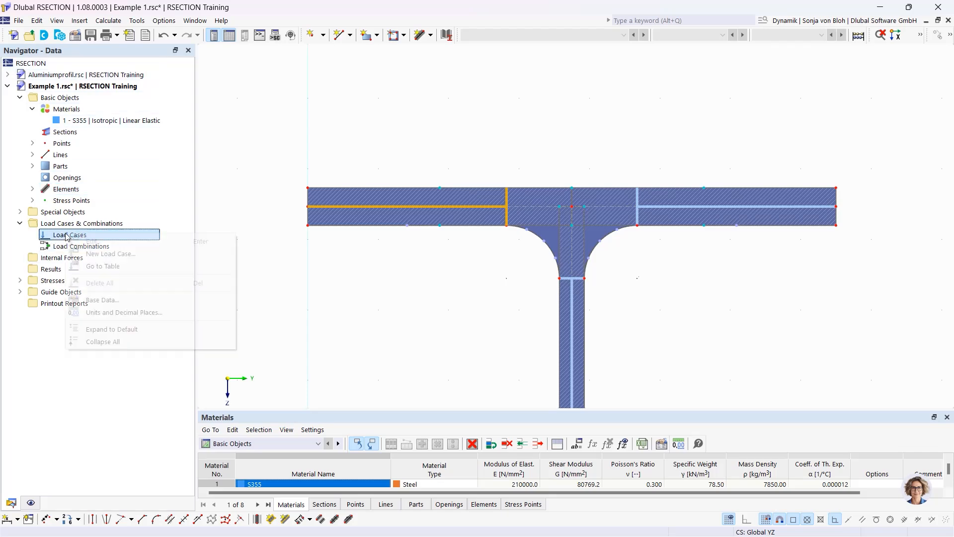
pyautogui.click(127, 253)
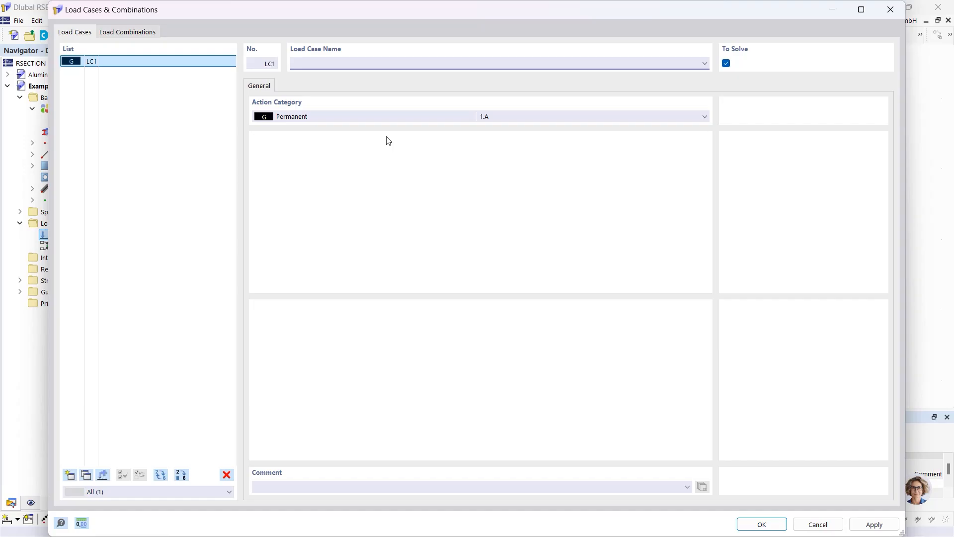
pyautogui.write('N')
pyautogui.click(70, 476)
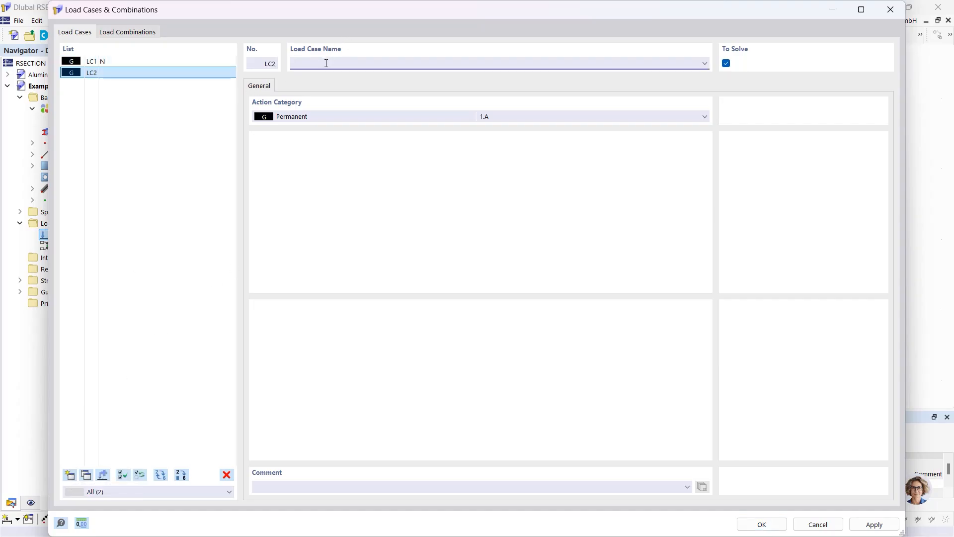
pyautogui.write('My')
# - Create load combination CO1 from LC1 and LC2, each with factor 1.00, and accept the load cases and combinations
pyautogui.click(142, 33)
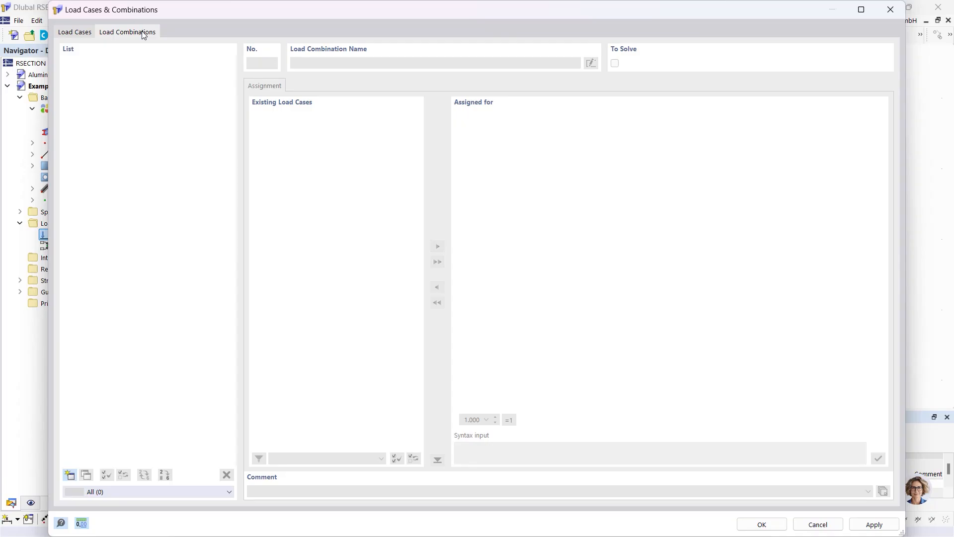
pyautogui.click(70, 475)
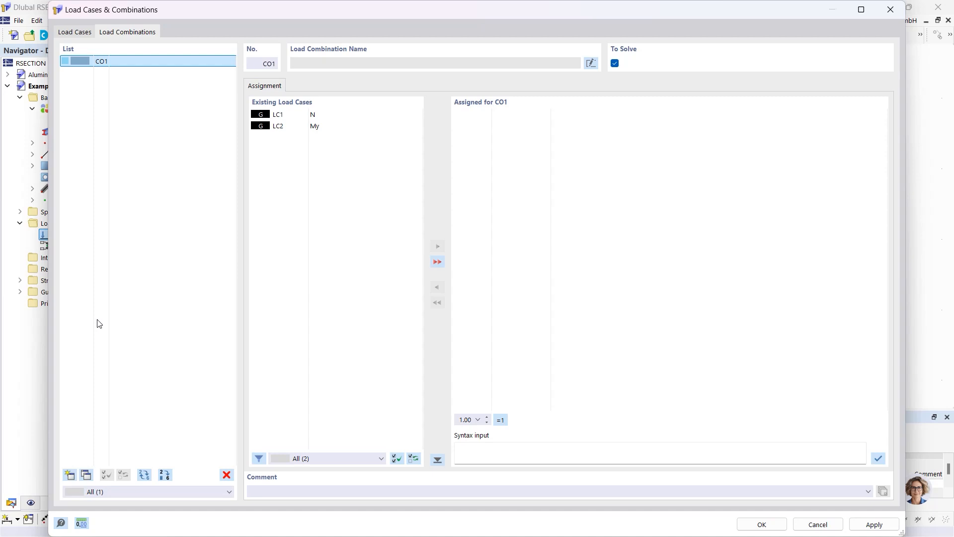
pyautogui.click(312, 177)
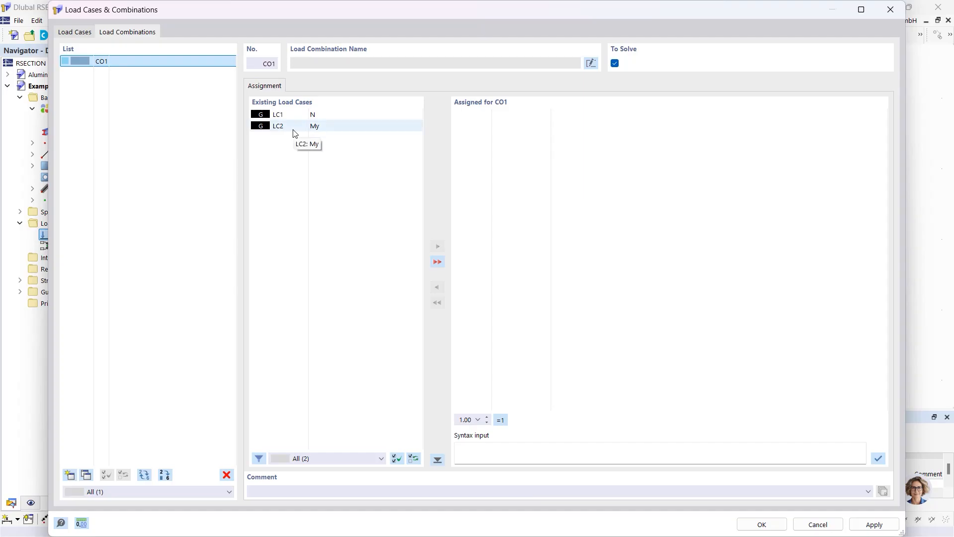
pyautogui.click(436, 262)
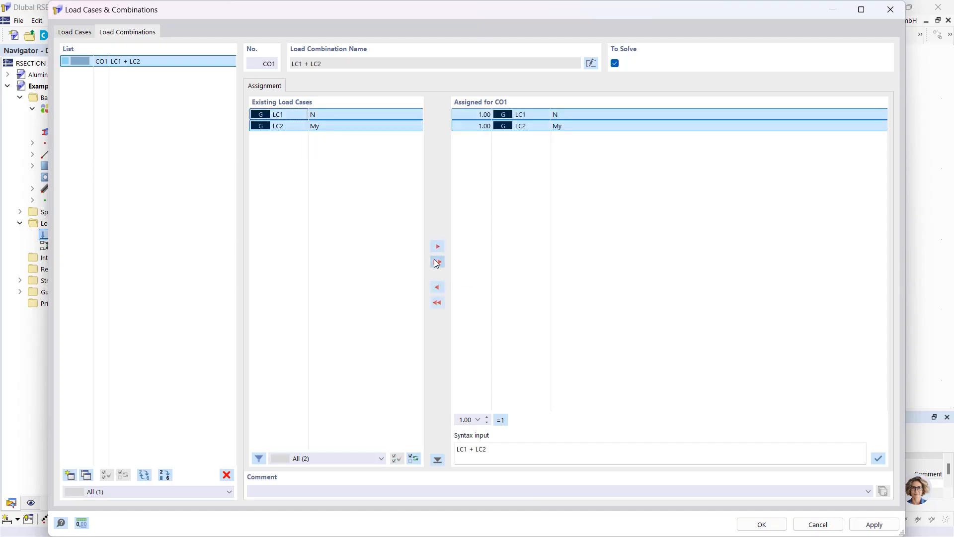
pyautogui.click(468, 115)
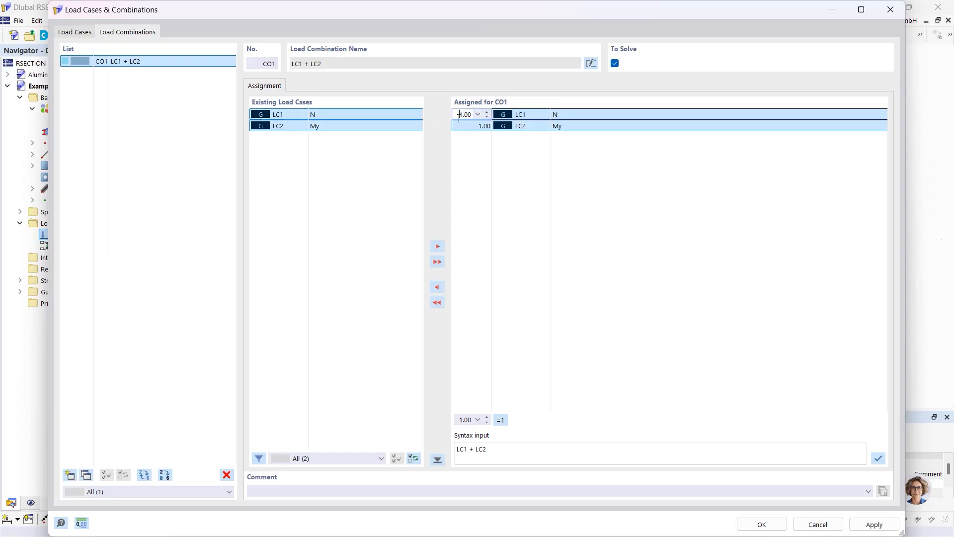
pyautogui.click(762, 525)
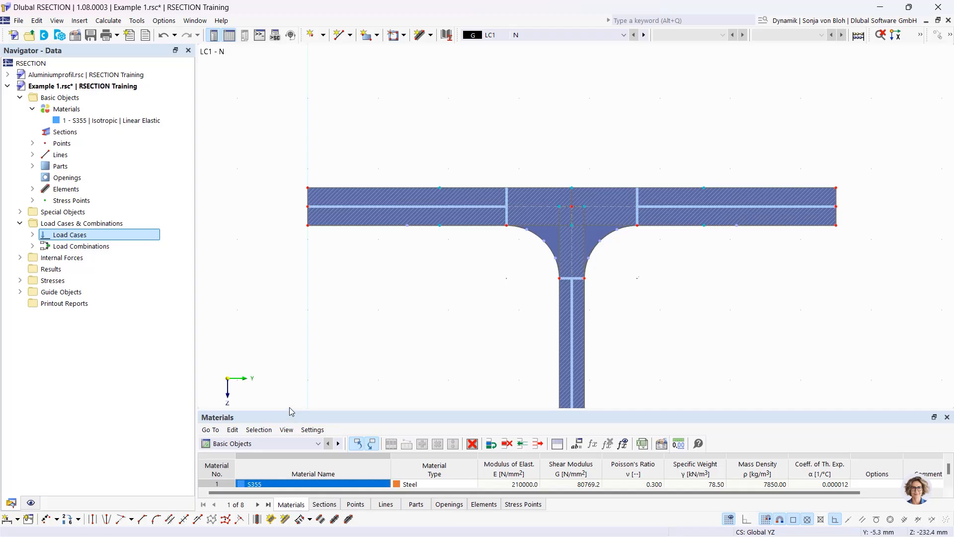
# - Display the Internal Forces table for load case LC1 and adjust the table area's height
pyautogui.moveTo(291, 411); pyautogui.dragTo(289, 301)
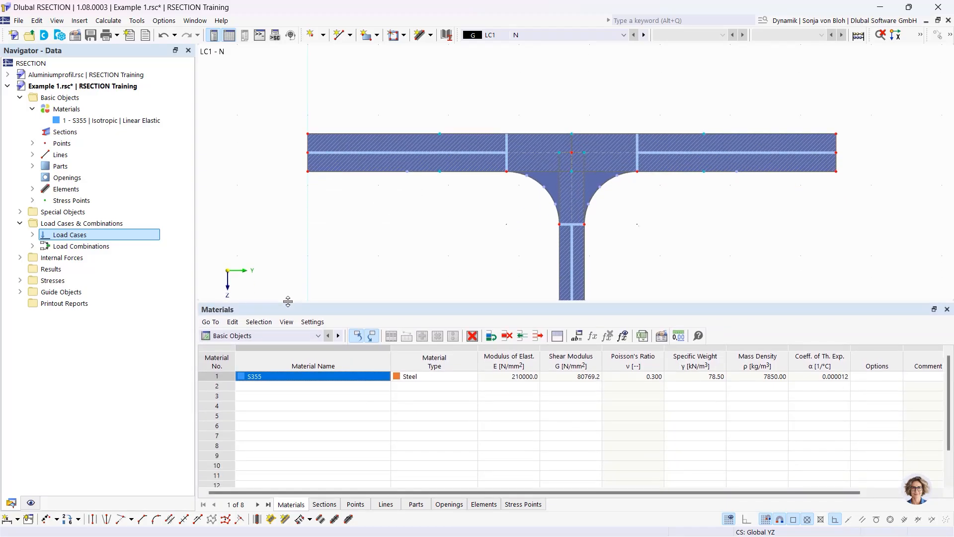
pyautogui.click(319, 336)
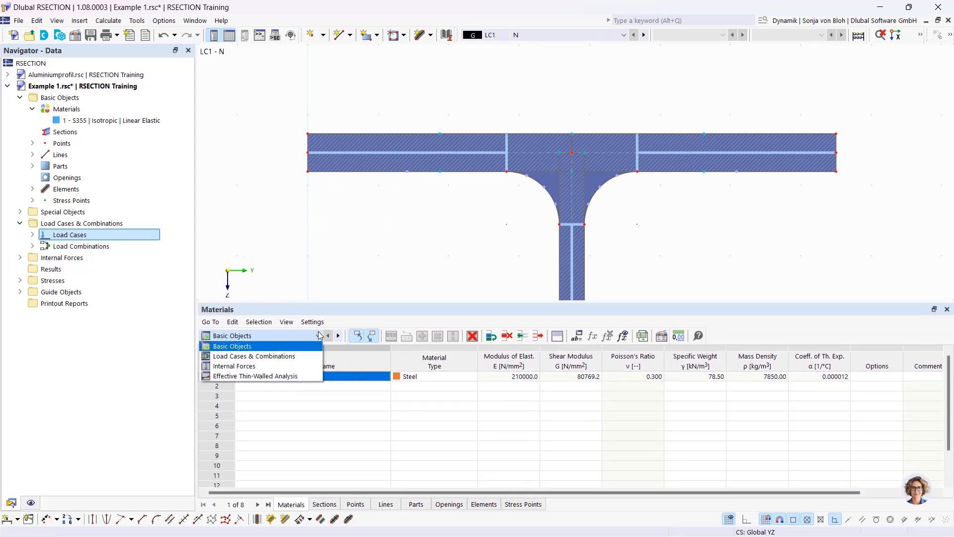
pyautogui.click(265, 367)
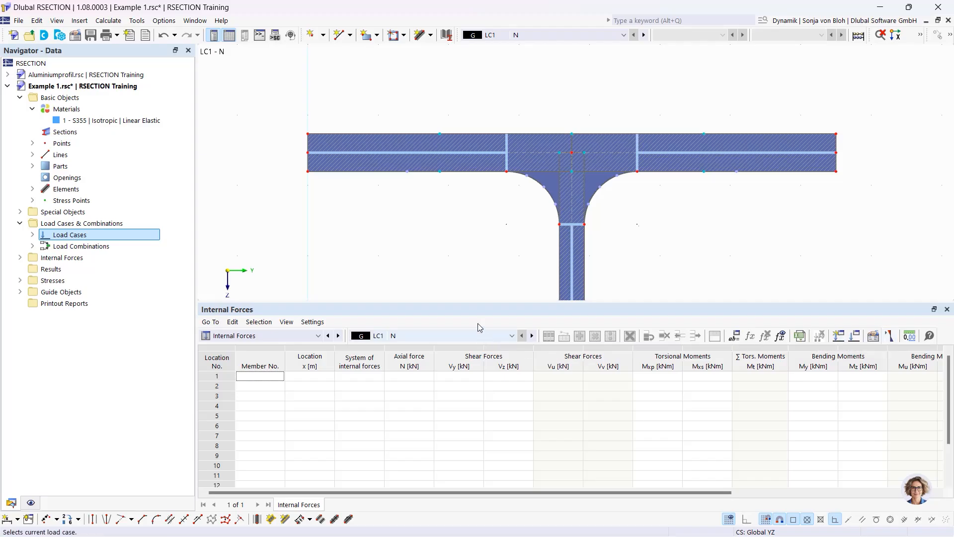
pyautogui.moveTo(474, 302); pyautogui.dragTo(474, 388)
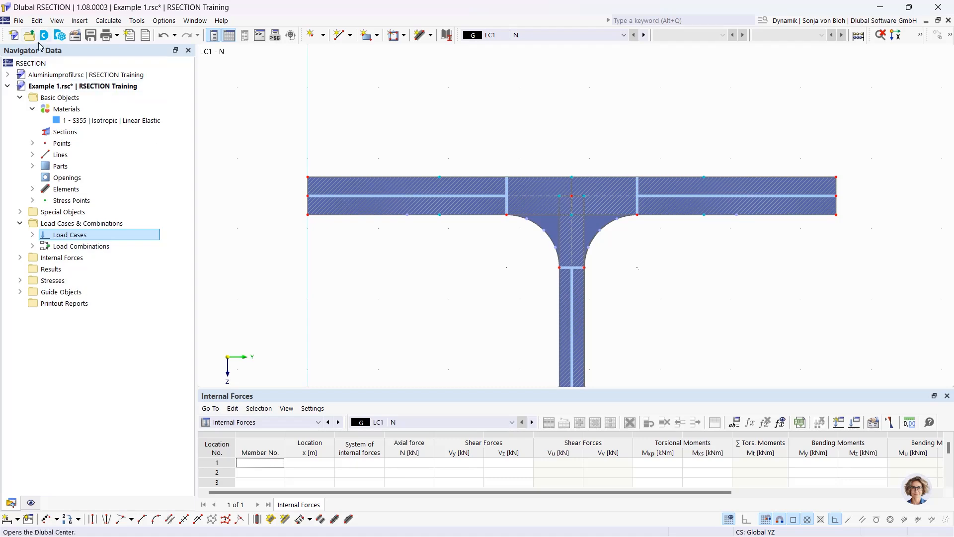
# - Define internal forces for LC1 on member 1 at x = 0 m with an axial force N of -10 kN
pyautogui.click(20, 258)
pyautogui.click(32, 270)
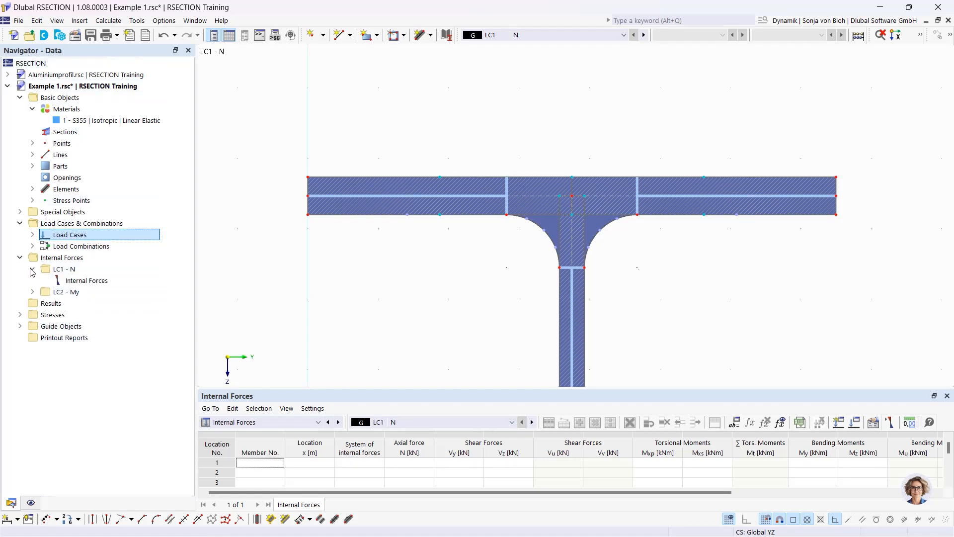
pyautogui.click(100, 281)
pyautogui.doubleClick(100, 282)
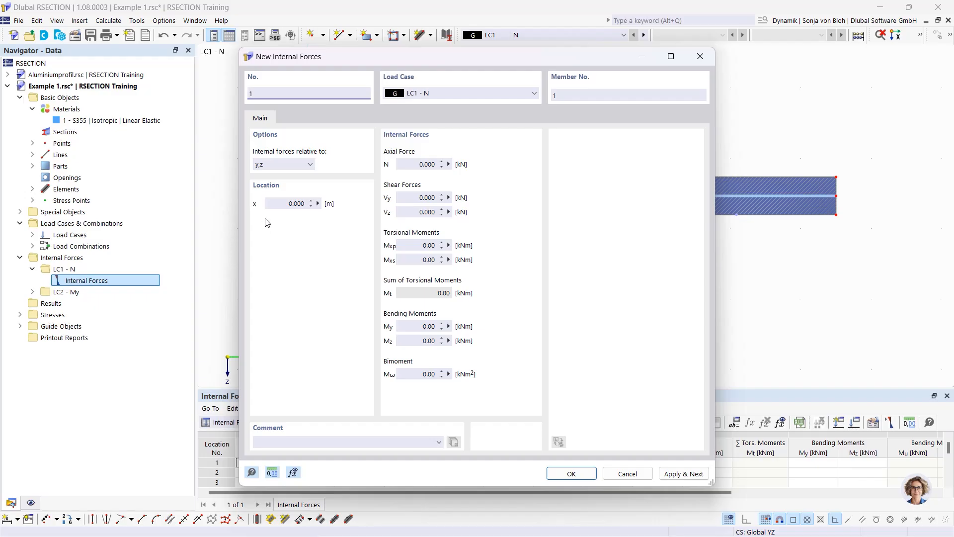
pyautogui.click(426, 165)
pyautogui.write('-10')
pyautogui.click(419, 198)
pyautogui.click(680, 474)
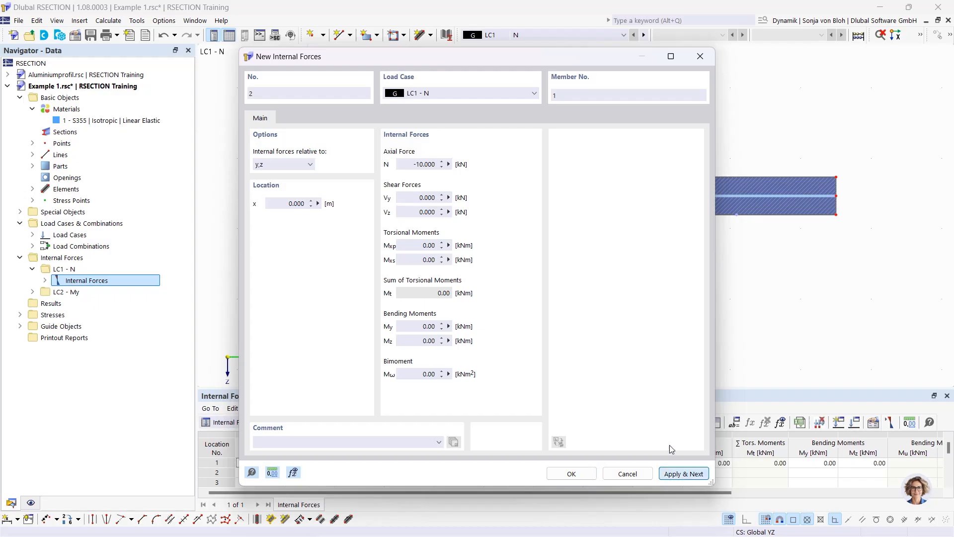
# - Define internal forces for LC2 on member 1 with N set to 0 kN and a bending moment My of 100 kNm
pyautogui.click(487, 93)
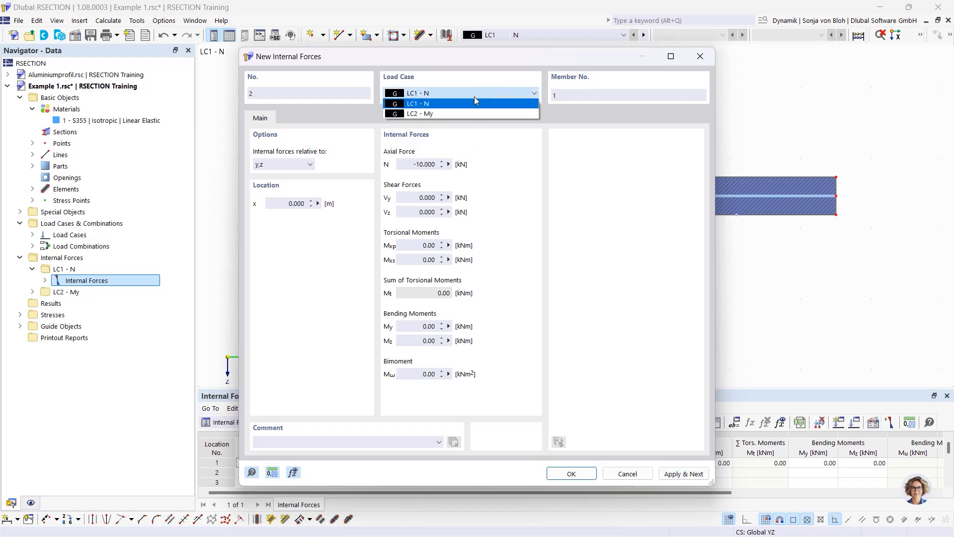
pyautogui.click(454, 111)
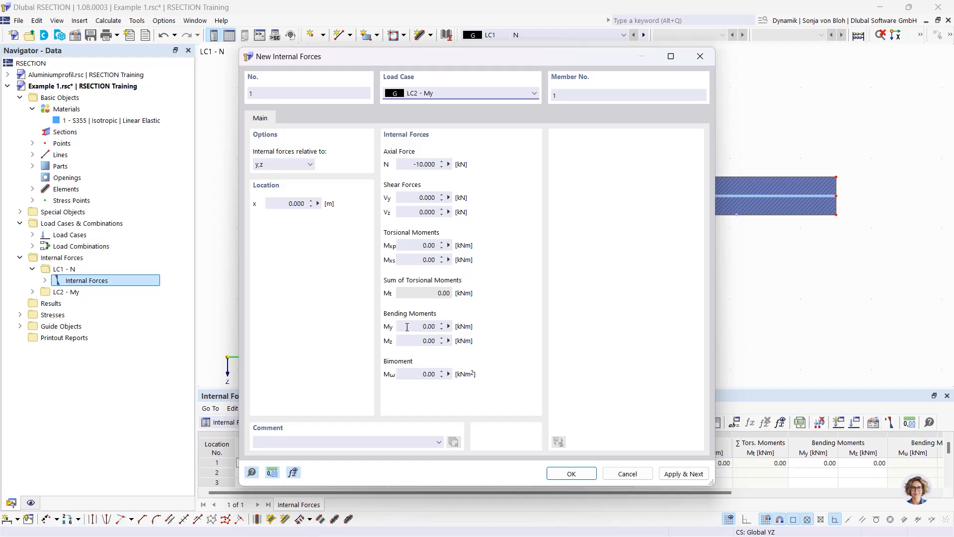
pyautogui.click(410, 164)
pyautogui.hotkey('shift', 'End')
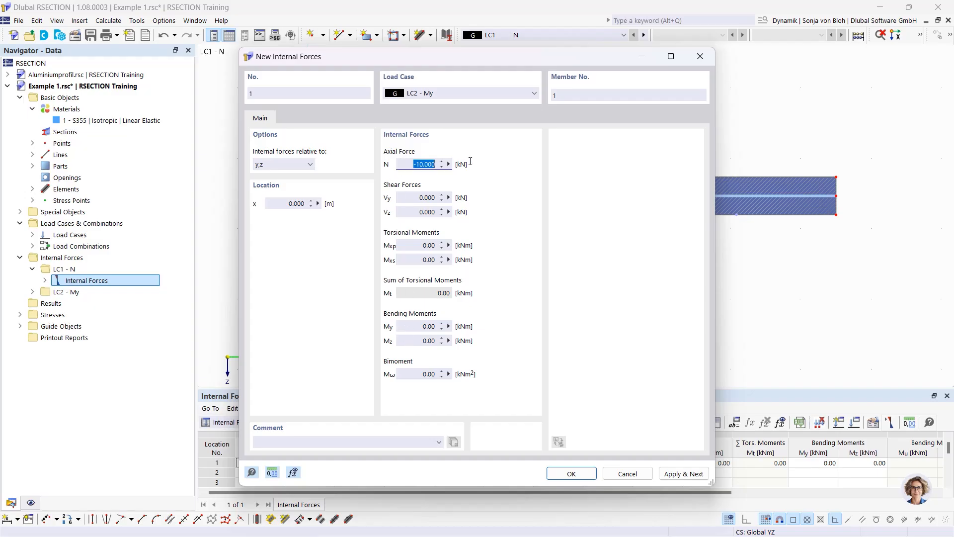
pyautogui.write('0')
pyautogui.doubleClick(411, 328)
pyautogui.write('100')
pyautogui.click(570, 475)
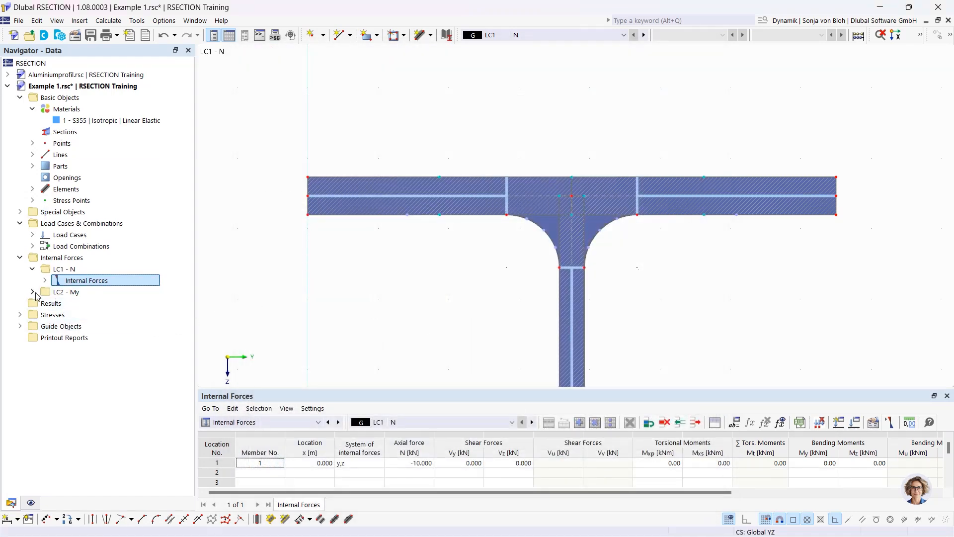
# - Review the internal forces entries of load cases LC1 and LC2
pyautogui.click(45, 281)
pyautogui.click(105, 293)
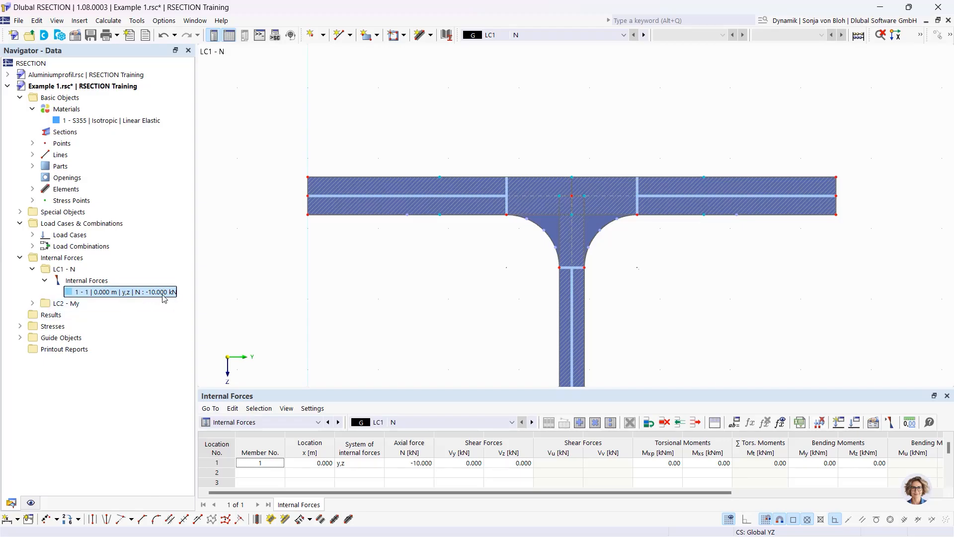
pyautogui.click(33, 303)
pyautogui.click(44, 315)
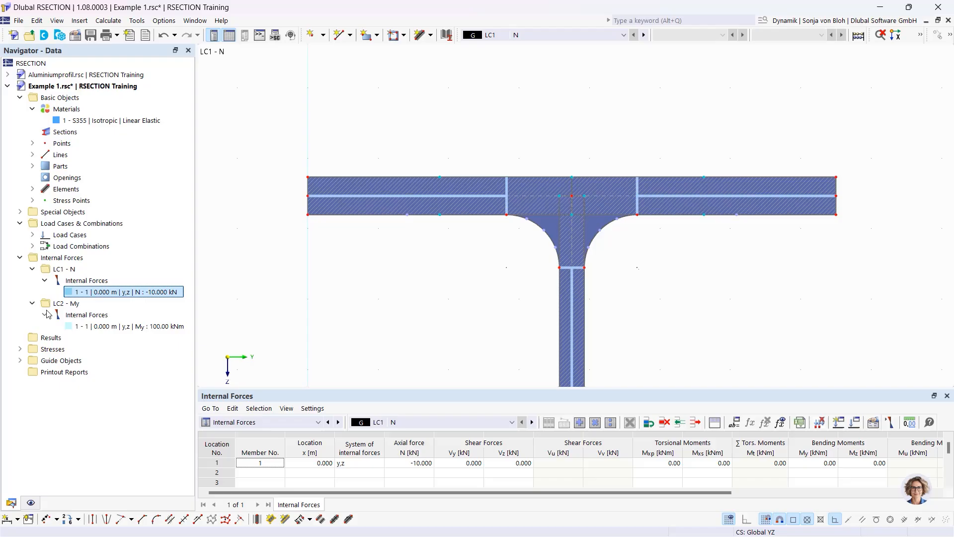
pyautogui.click(128, 328)
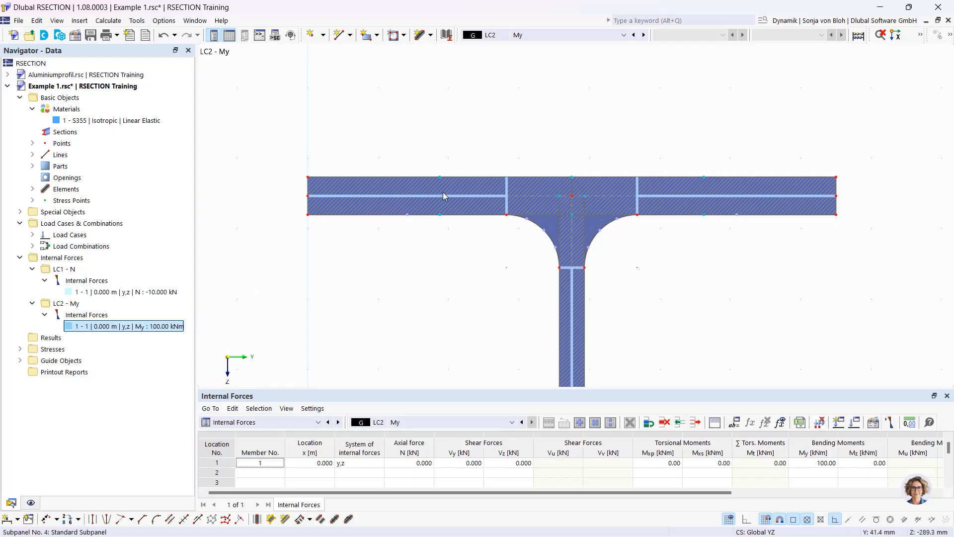
# - Create standard stress point No. 100 on part 1, element 1, with Cartesian coordinates Y 75 mm and Z -100 mm
pyautogui.moveTo(439, 177)
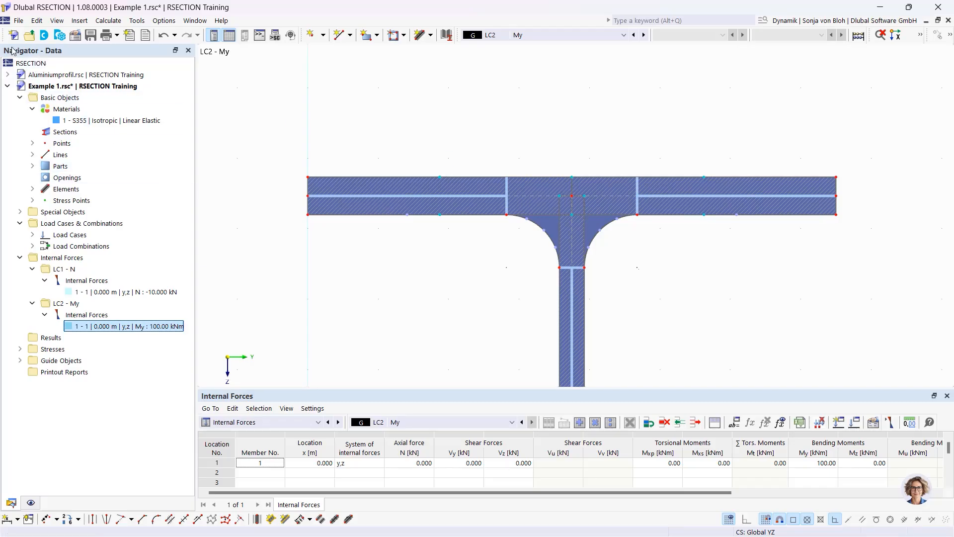
pyautogui.click(32, 200)
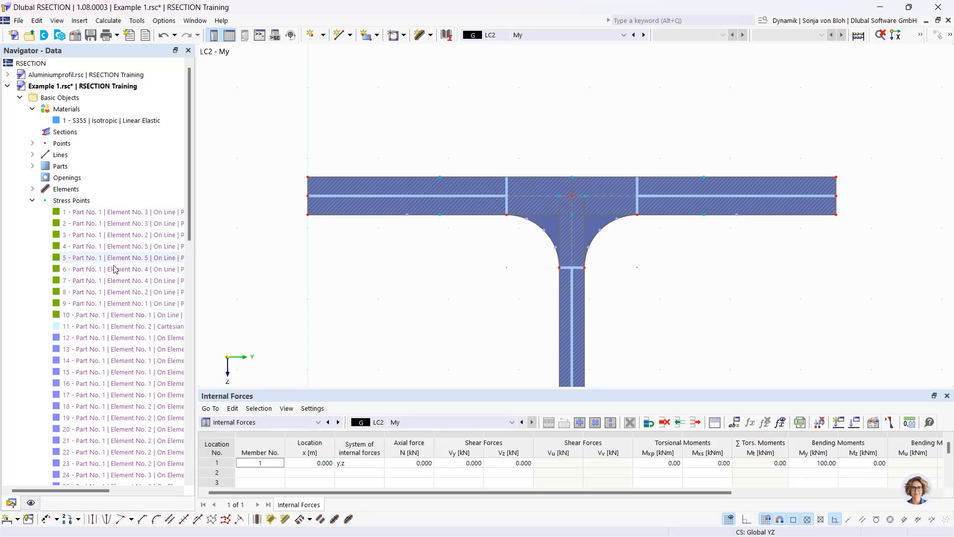
pyautogui.rightClick(81, 202)
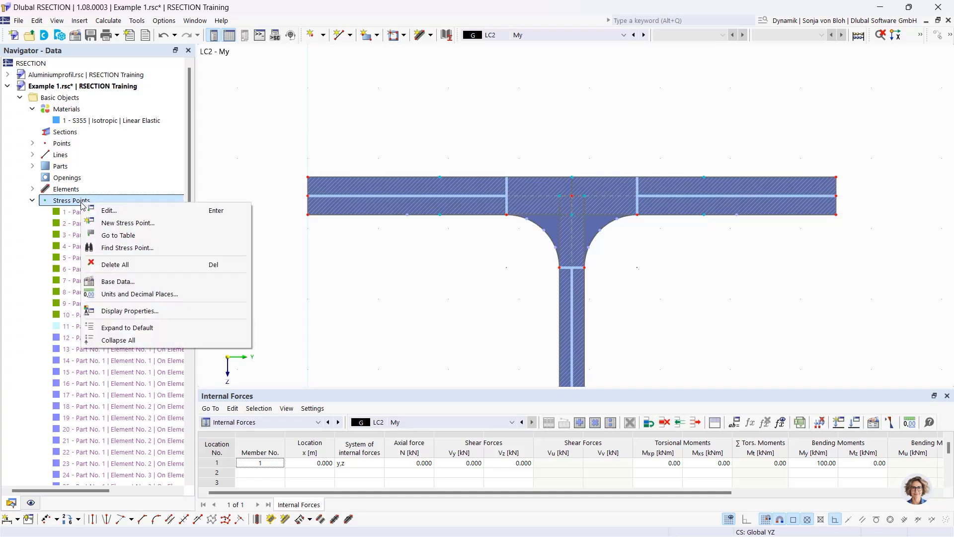
pyautogui.click(117, 224)
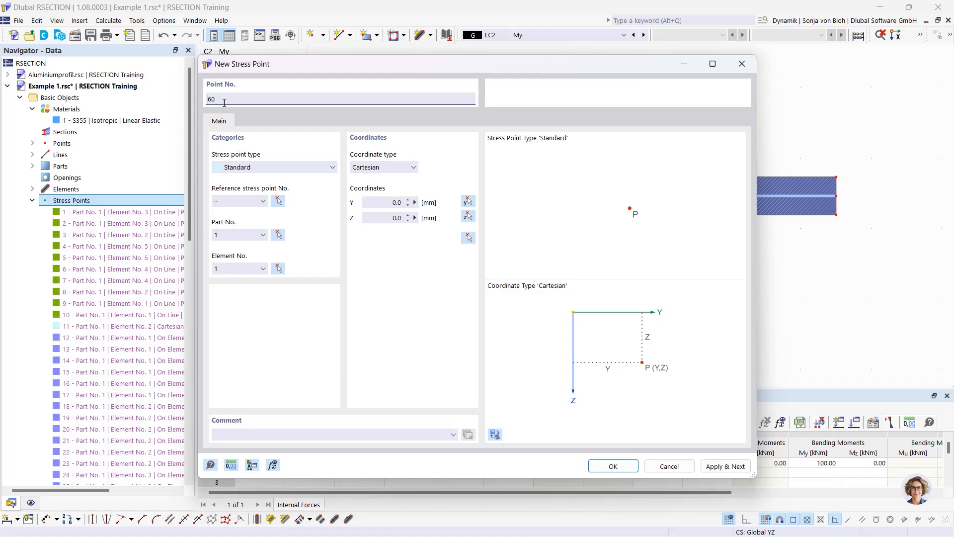
pyautogui.moveTo(224, 103); pyautogui.dragTo(188, 95)
pyautogui.write('100')
pyautogui.click(385, 201)
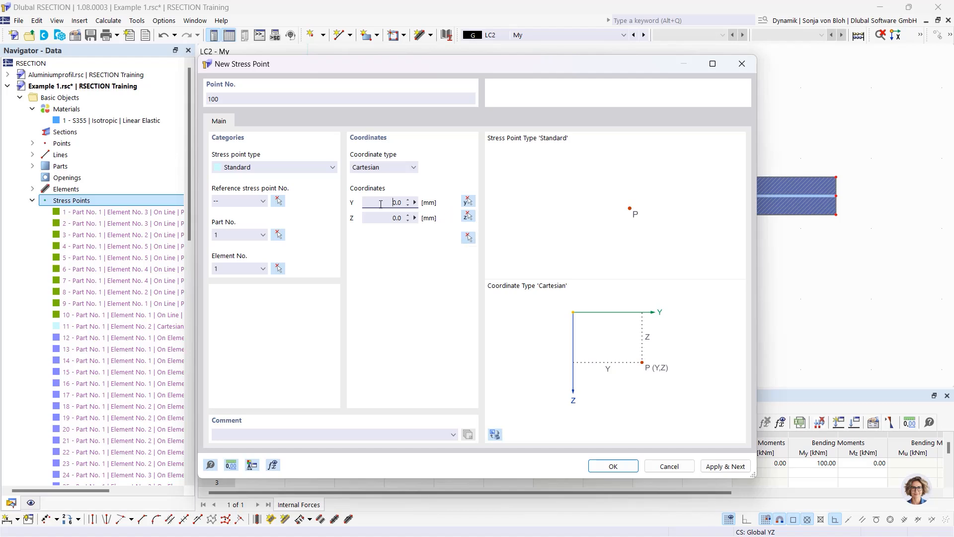
pyautogui.doubleClick(408, 206)
pyautogui.write('75')
pyautogui.press('Tab')
pyautogui.write('-')
pyautogui.click(610, 467)
# - Locate the new stress point on the web of the I-section
pyautogui.scroll(-8, 367, 129)
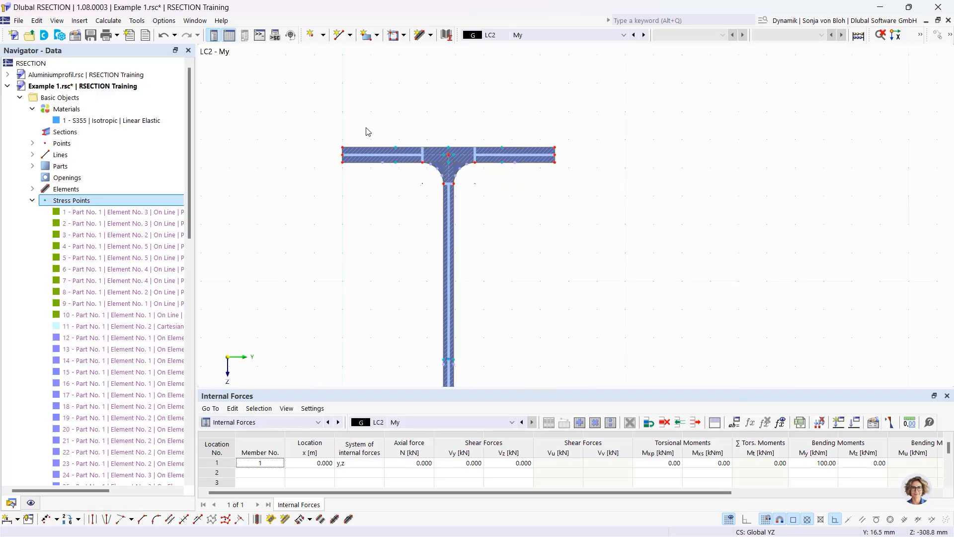
pyautogui.moveTo(381, 267); pyautogui.dragTo(436, 191, button='middle')
pyautogui.scroll(3, 443, 229)
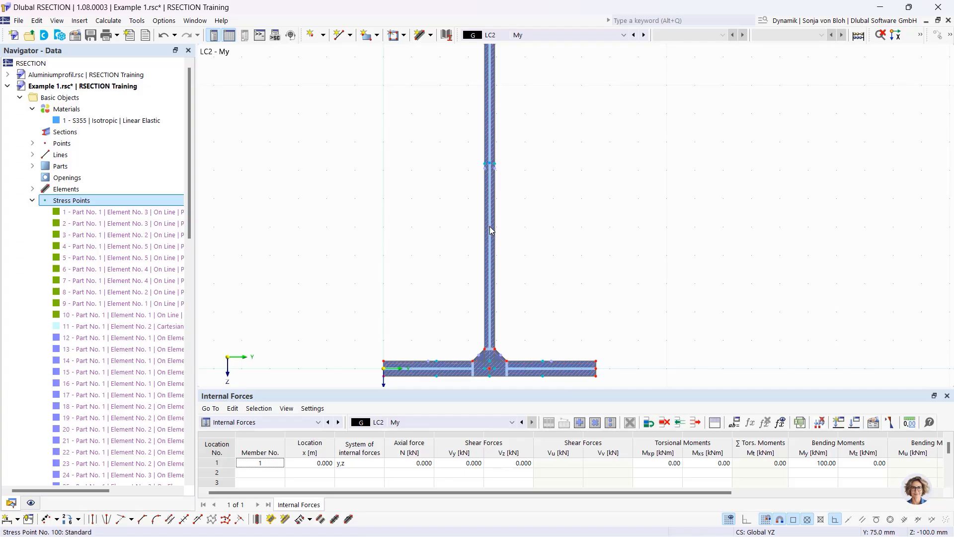
pyautogui.moveTo(491, 229)
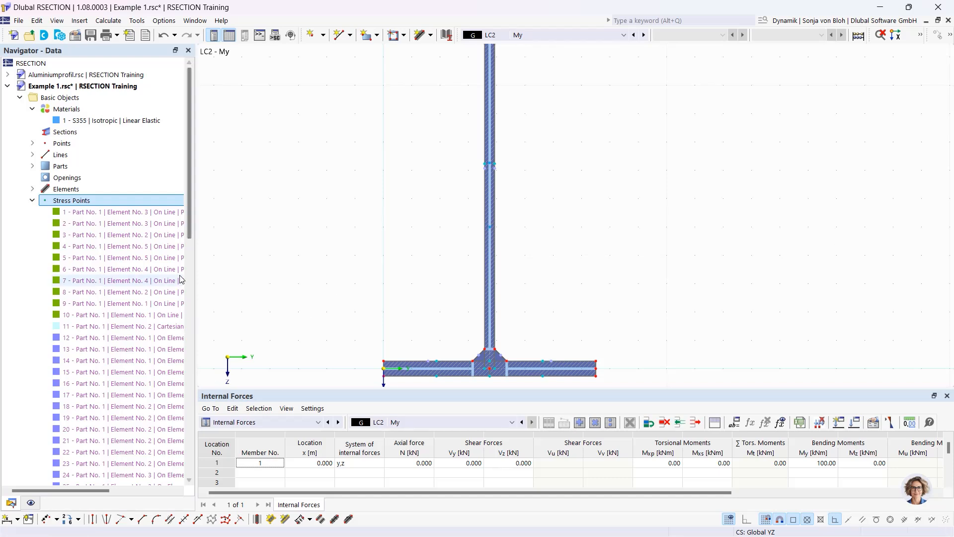
# - Turn on object numbering in the model display and include the stress point numbers
pyautogui.click(31, 504)
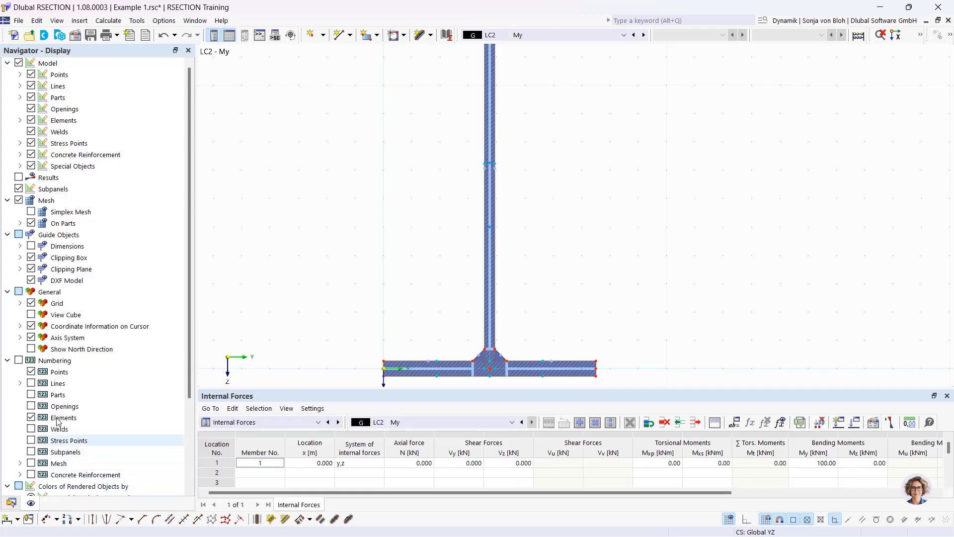
pyautogui.click(19, 360)
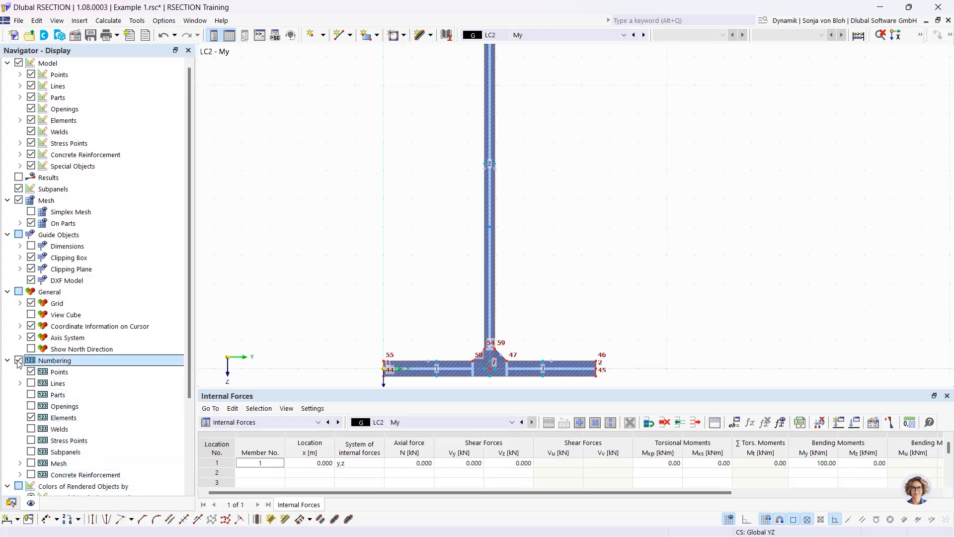
pyautogui.scroll(-3, 18, 363)
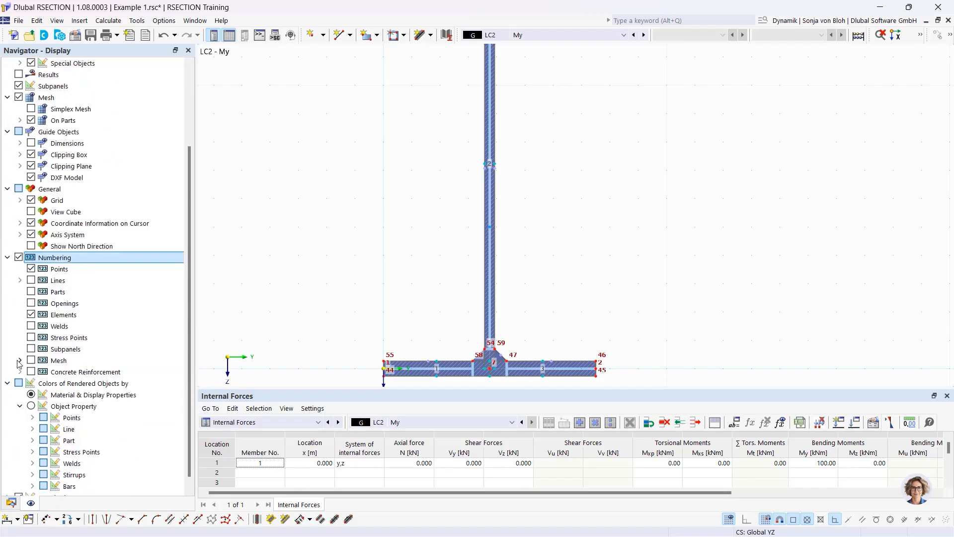
pyautogui.click(31, 338)
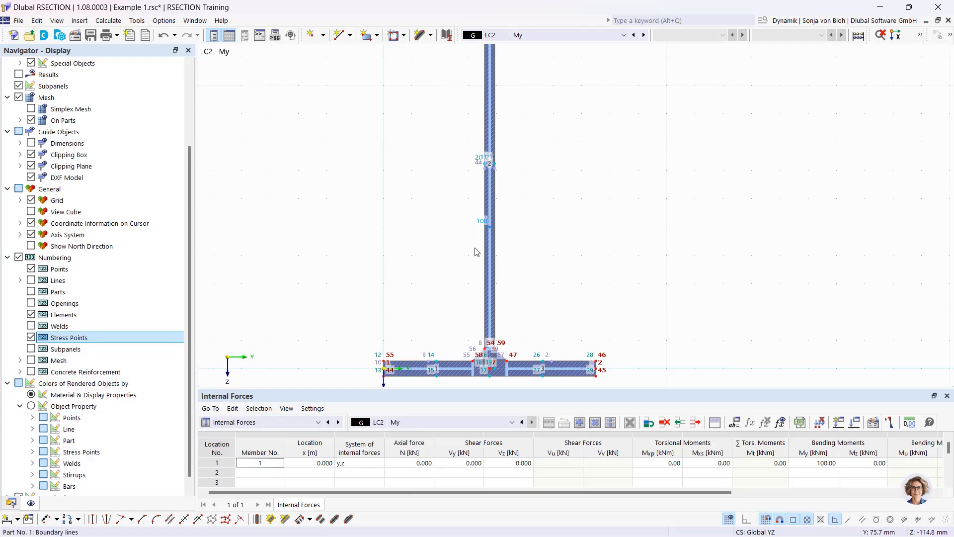
# - Hide all numbering in the model and return to the project data with the Stress Points list collapsed
pyautogui.click(19, 257)
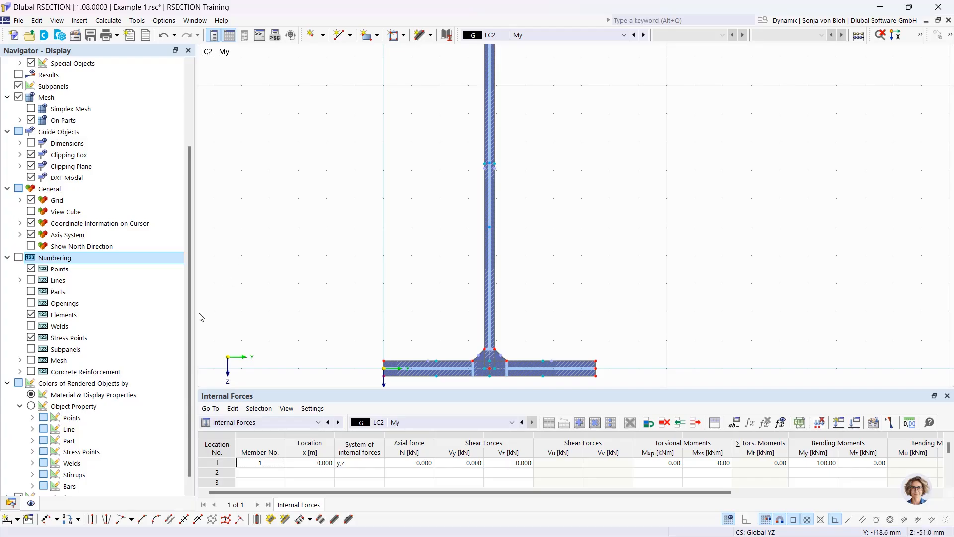
pyautogui.click(11, 502)
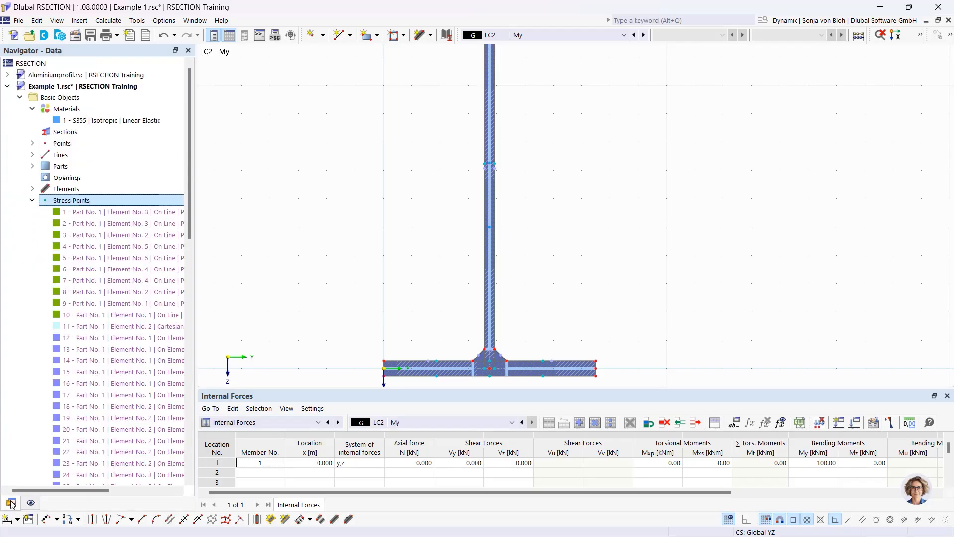
pyautogui.click(33, 200)
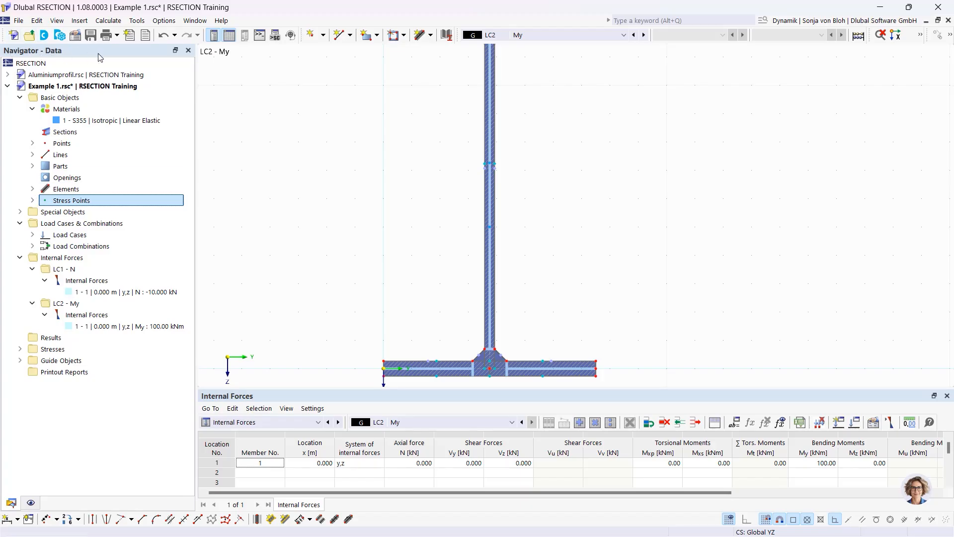
# - Review the stress types activated in the Stress Configuration: total normal stress, total shear stress and von Mises equivalent stress
pyautogui.click(20, 348)
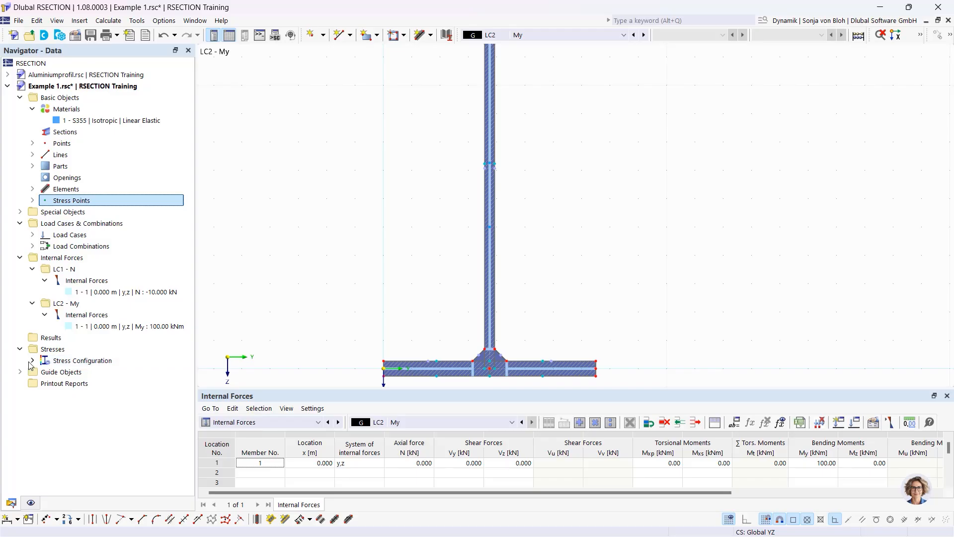
pyautogui.click(31, 362)
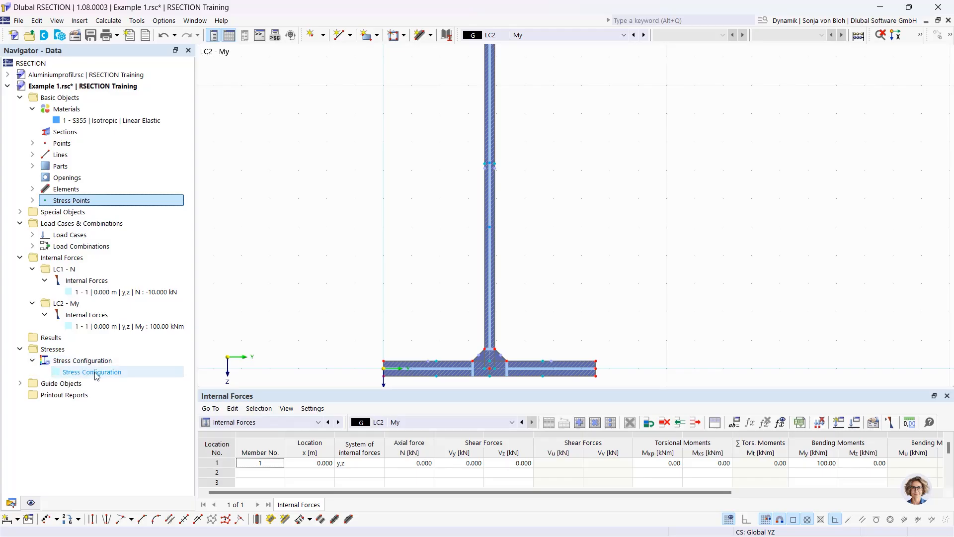
pyautogui.doubleClick(80, 372)
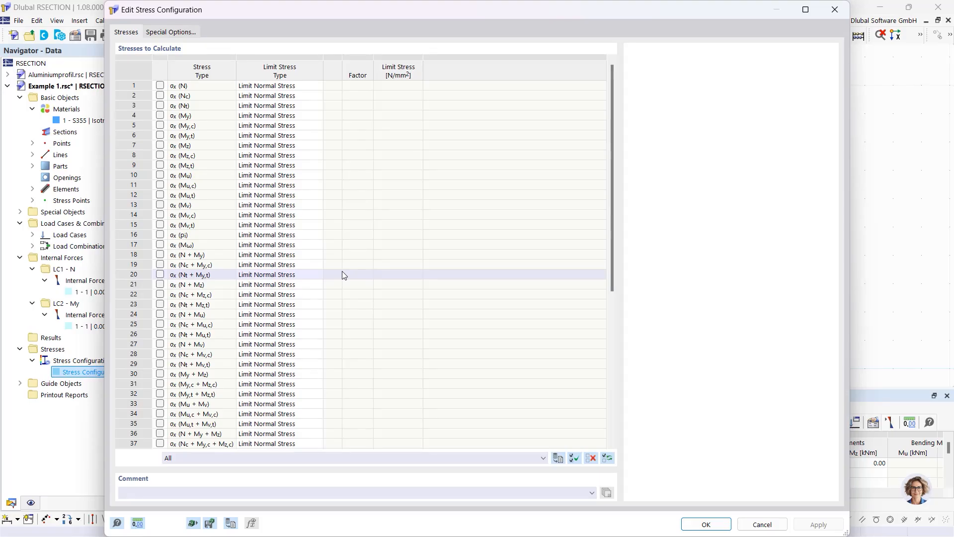
pyautogui.scroll(-4, 416, 357)
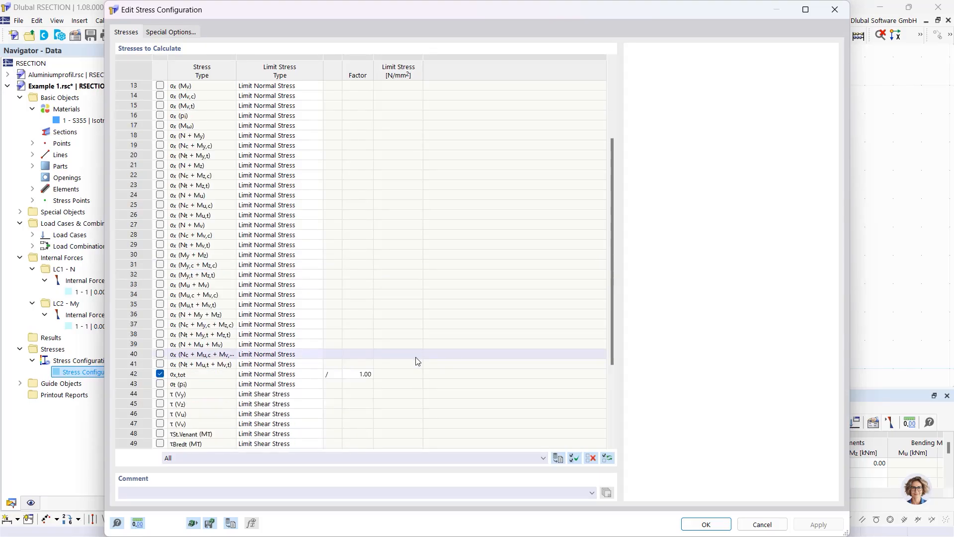
pyautogui.scroll(-4, 323, 374)
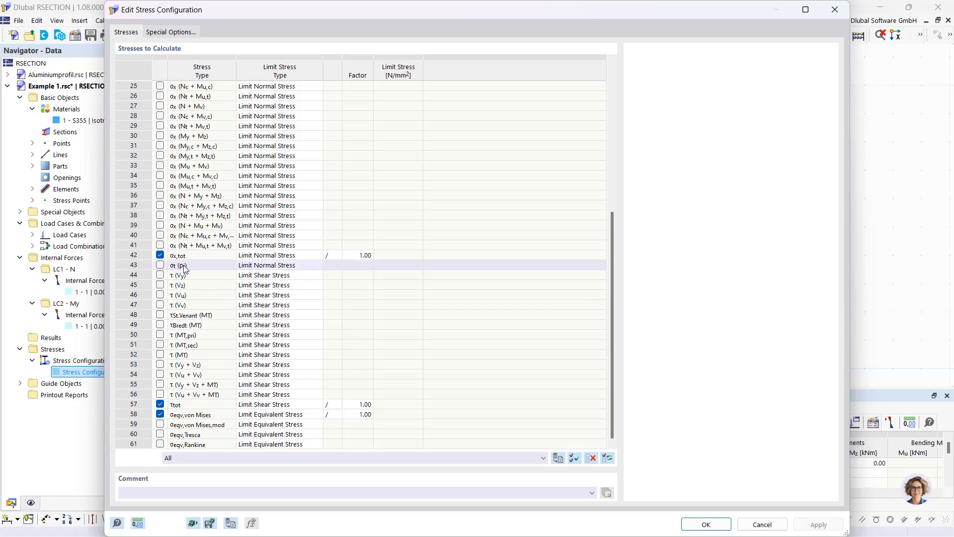
pyautogui.click(199, 257)
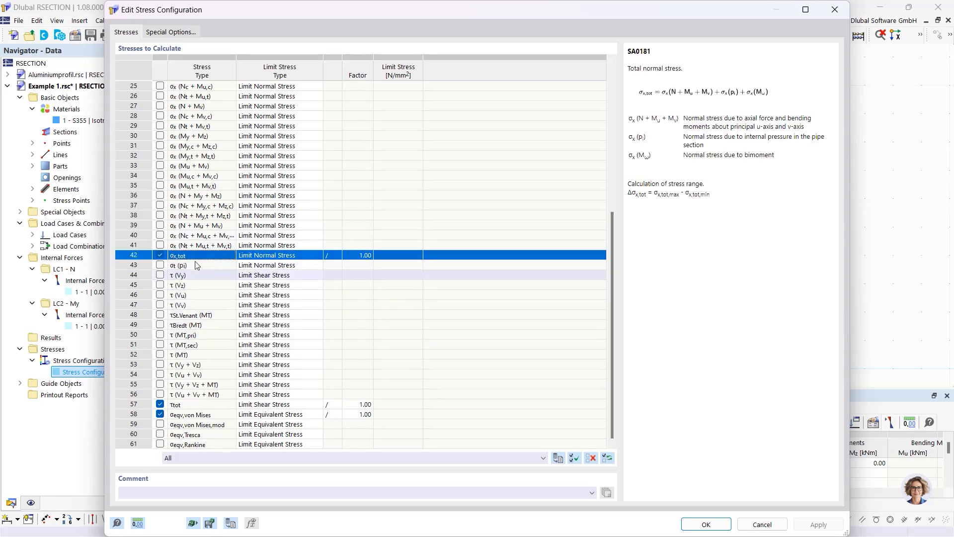
pyautogui.click(200, 405)
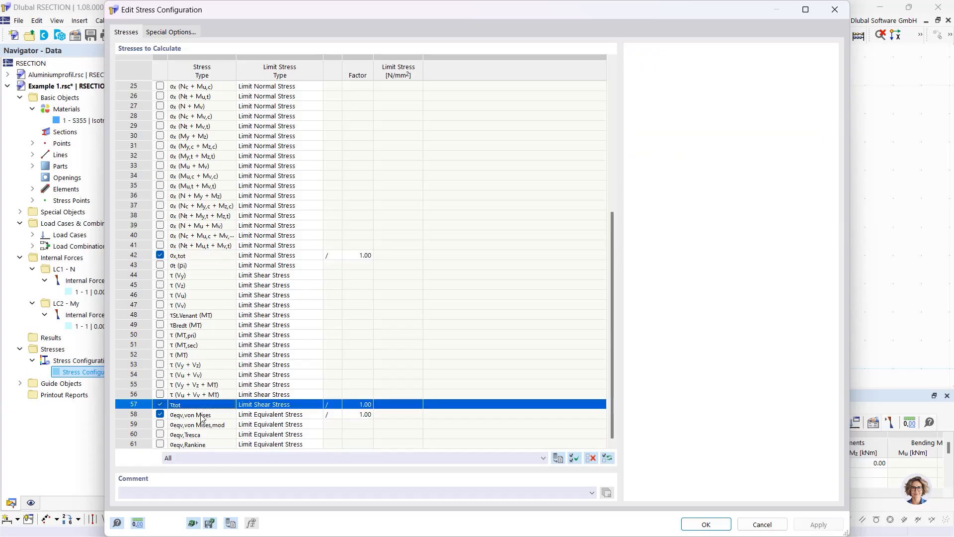
pyautogui.click(211, 415)
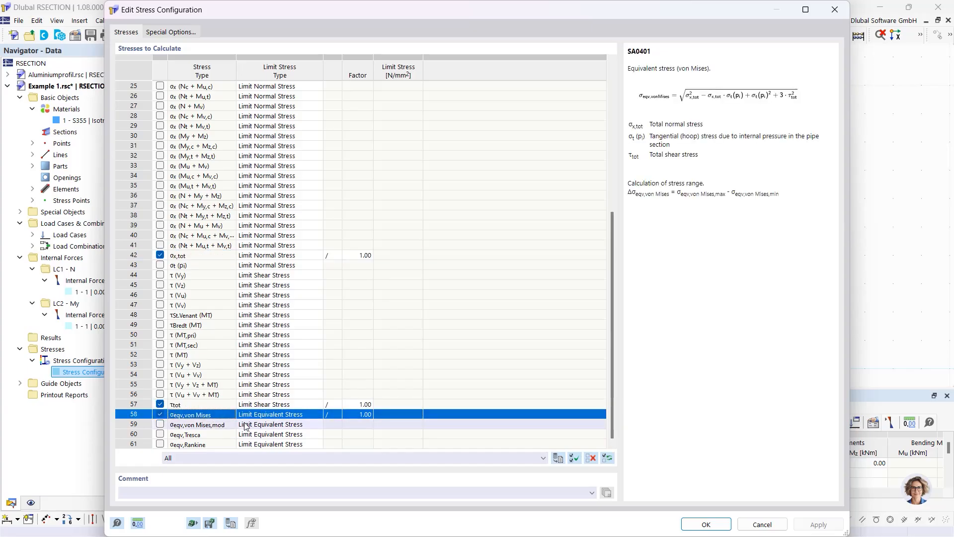
pyautogui.click(707, 524)
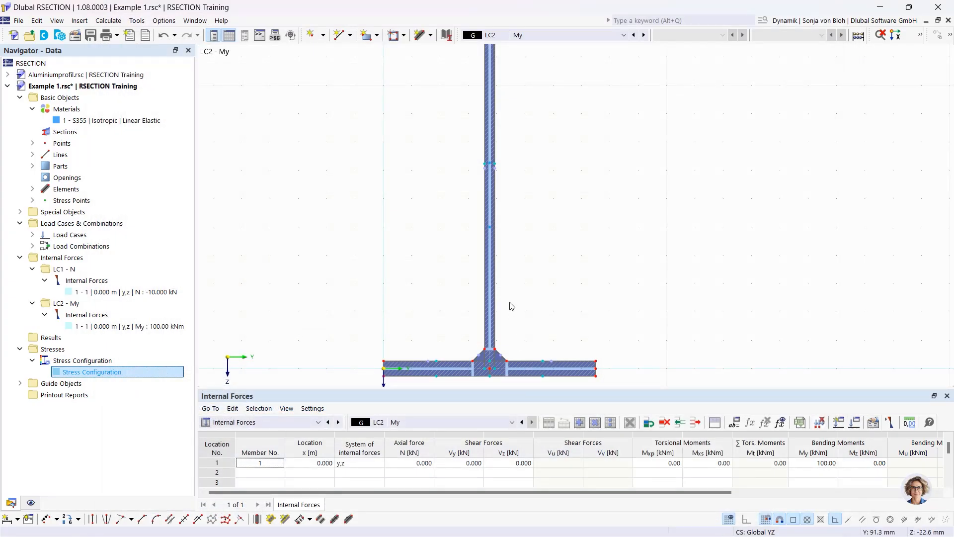
# - Calculate the section and bring the whole I-section with its results into view
pyautogui.click(109, 21)
pyautogui.click(120, 33)
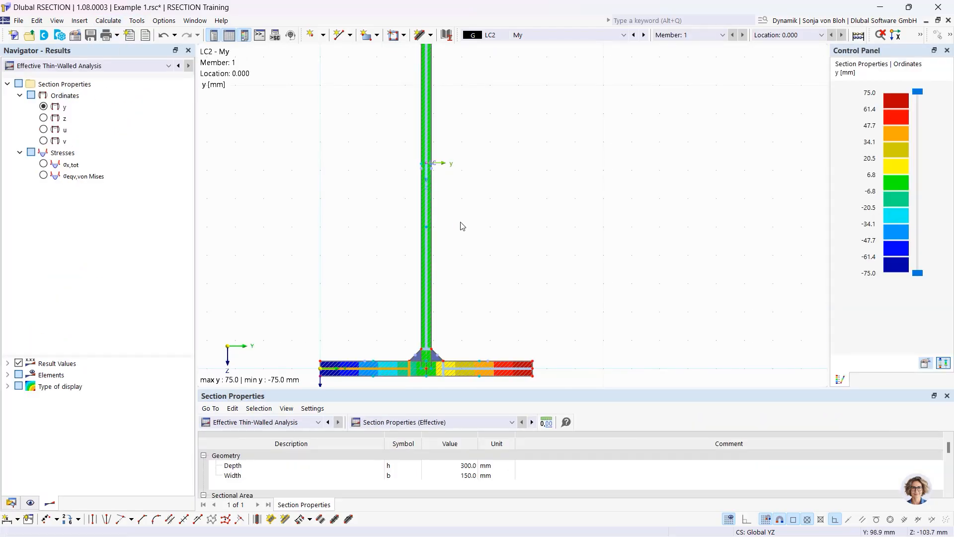
pyautogui.scroll(-3, 460, 223)
pyautogui.moveTo(426, 170); pyautogui.dragTo(416, 199, button='middle')
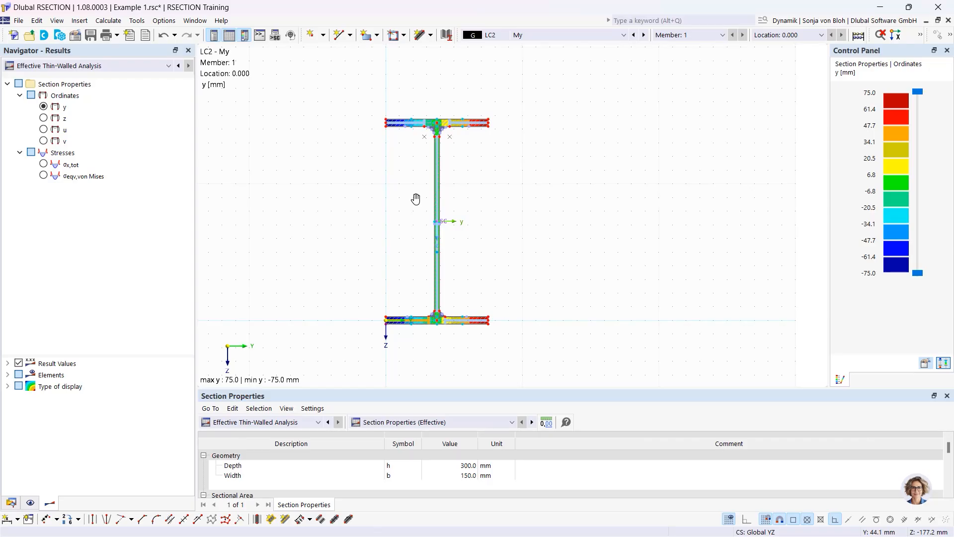
# - Compare the result categories of the effective and the regular thin-walled analysis, leaving Thin-Walled Analysis selected for the graphical results
pyautogui.click(73, 66)
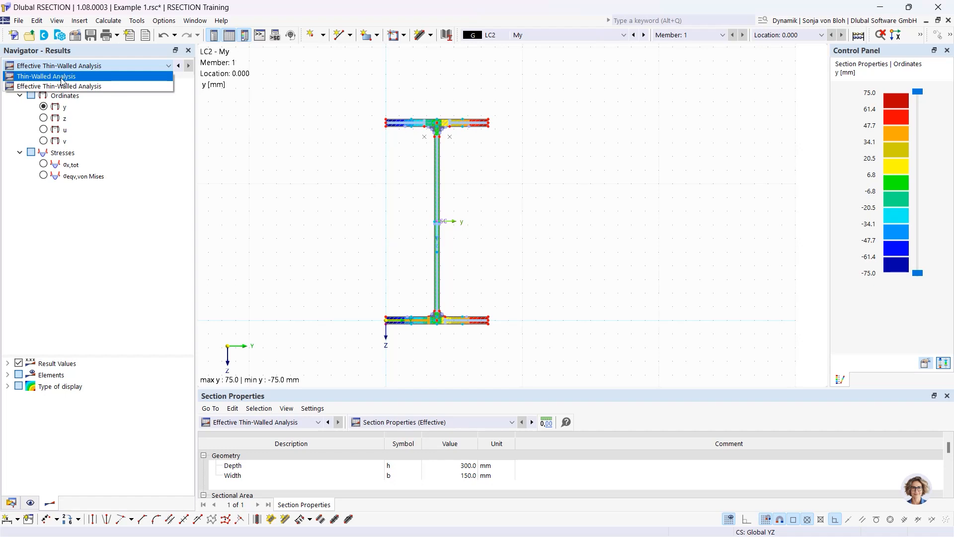
pyautogui.click(62, 77)
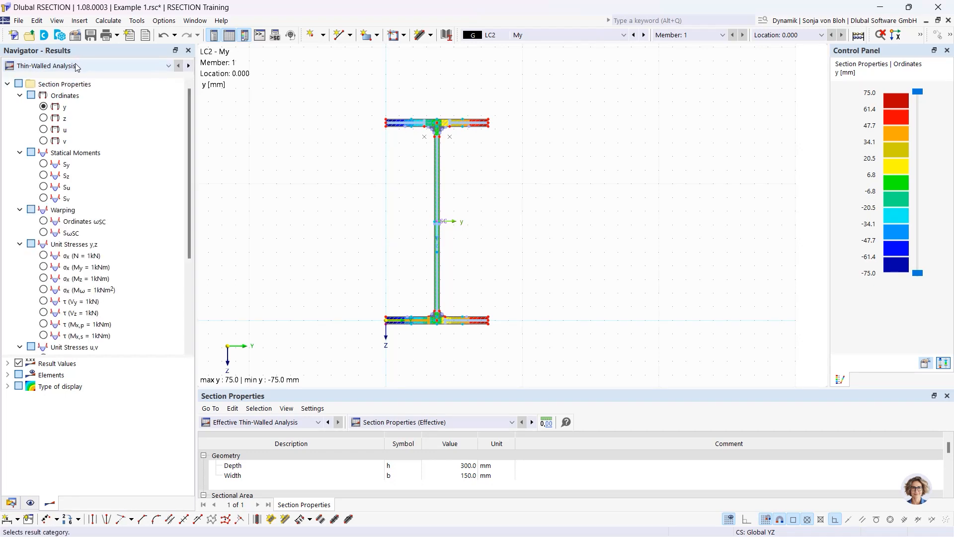
pyautogui.click(73, 69)
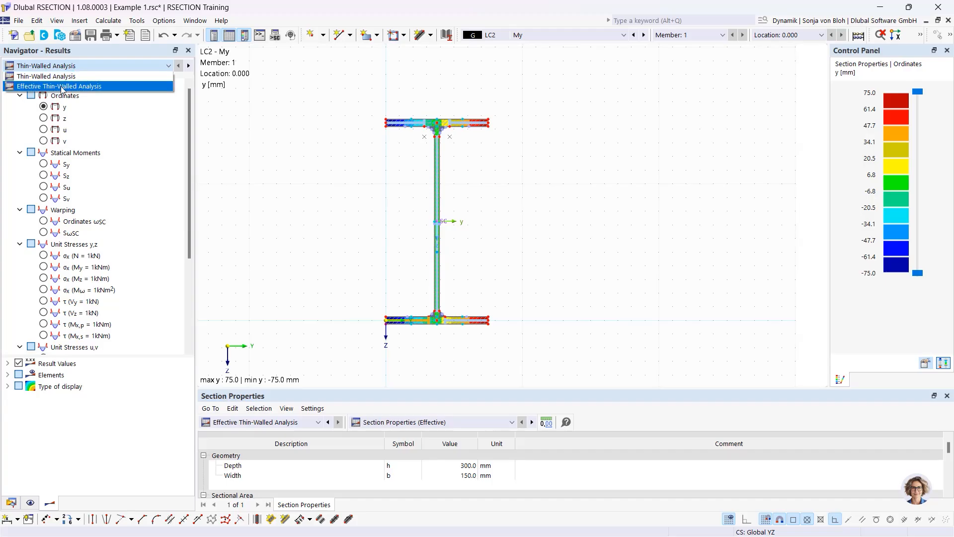
pyautogui.click(63, 87)
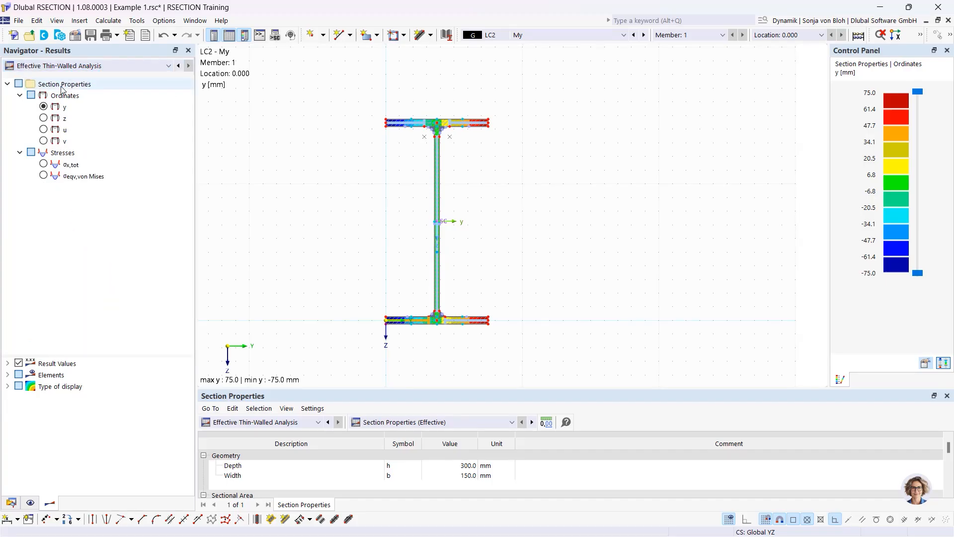
pyautogui.click(81, 66)
pyautogui.click(81, 77)
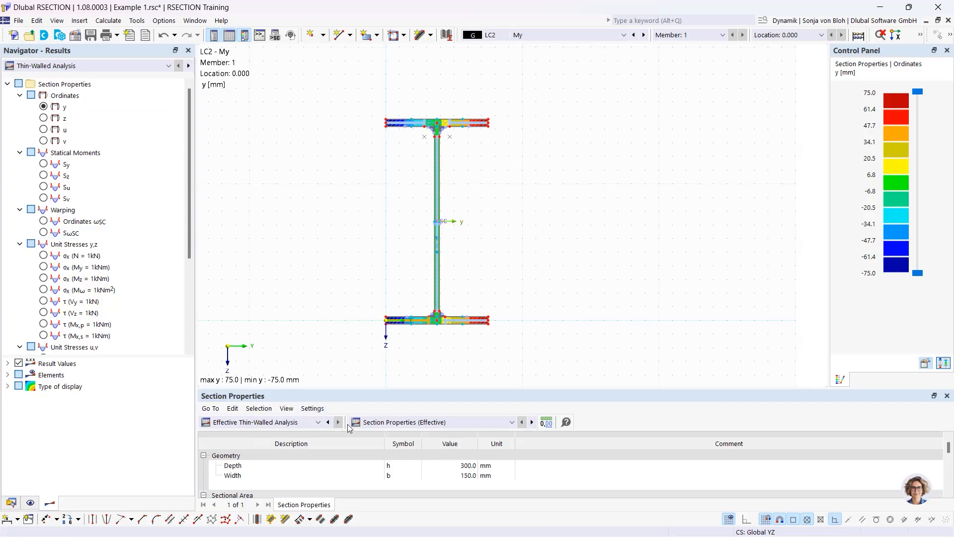
# - Show the Thin-Walled Analysis stresses in the result table and make the navigator slightly narrower
pyautogui.click(317, 423)
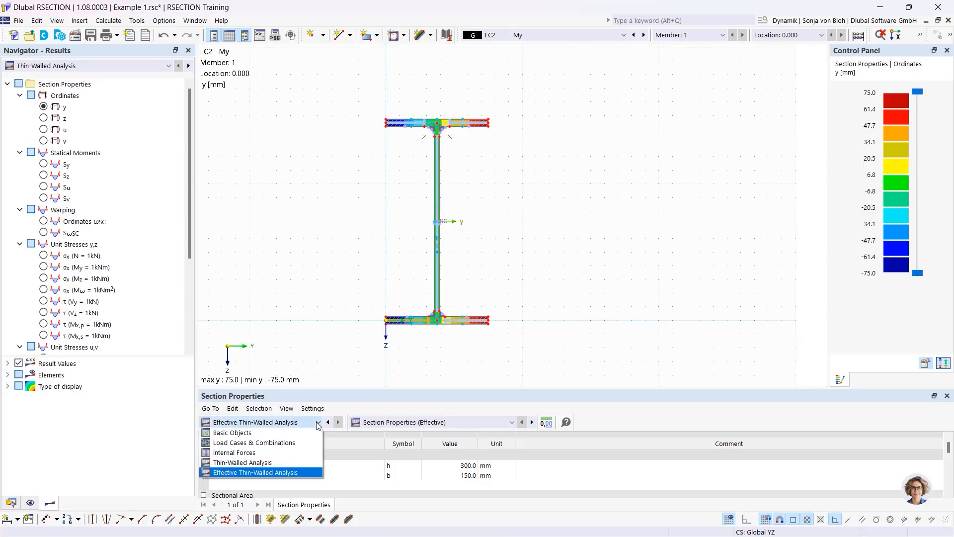
pyautogui.click(267, 463)
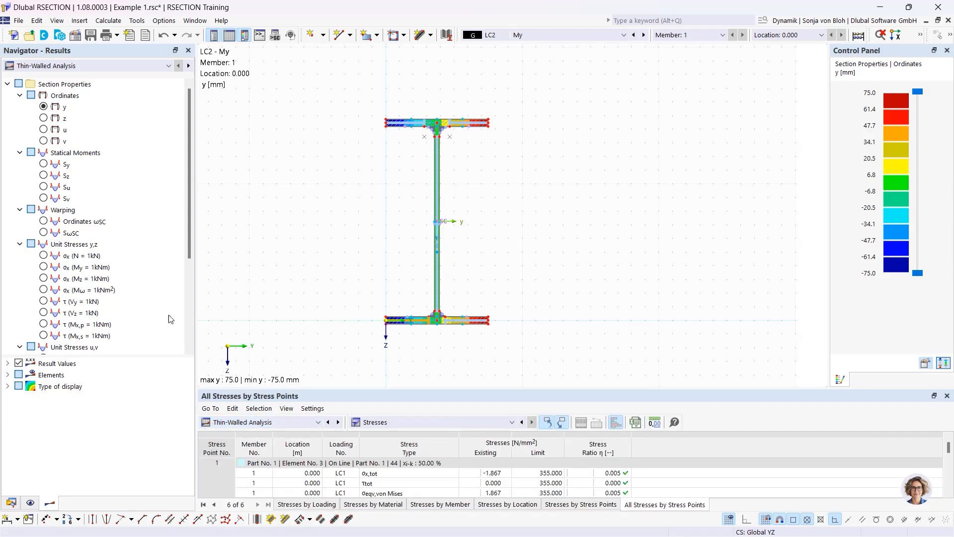
pyautogui.moveTo(196, 297); pyautogui.dragTo(173, 293)
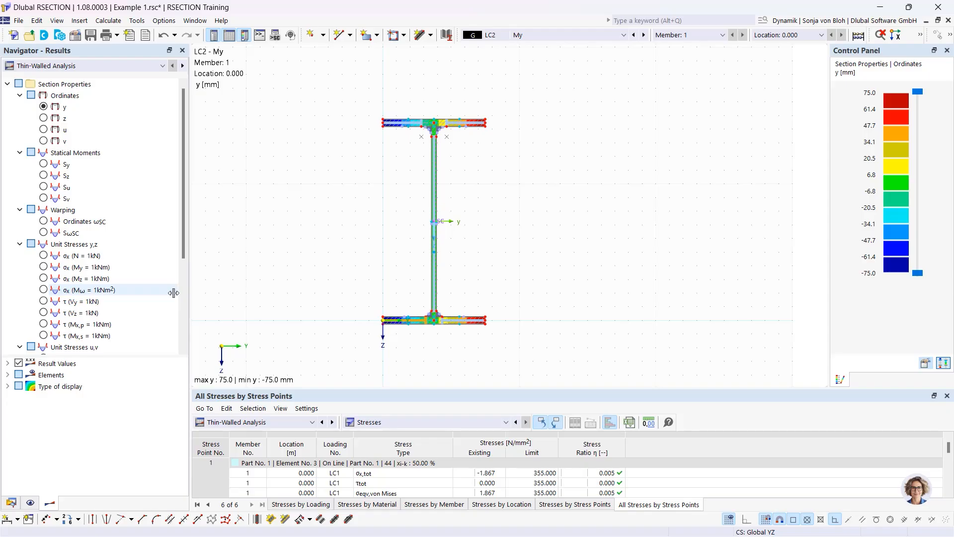
# - Display the total normal stress σx,tot of load case LC1 with the type of display set to Off
pyautogui.click(625, 35)
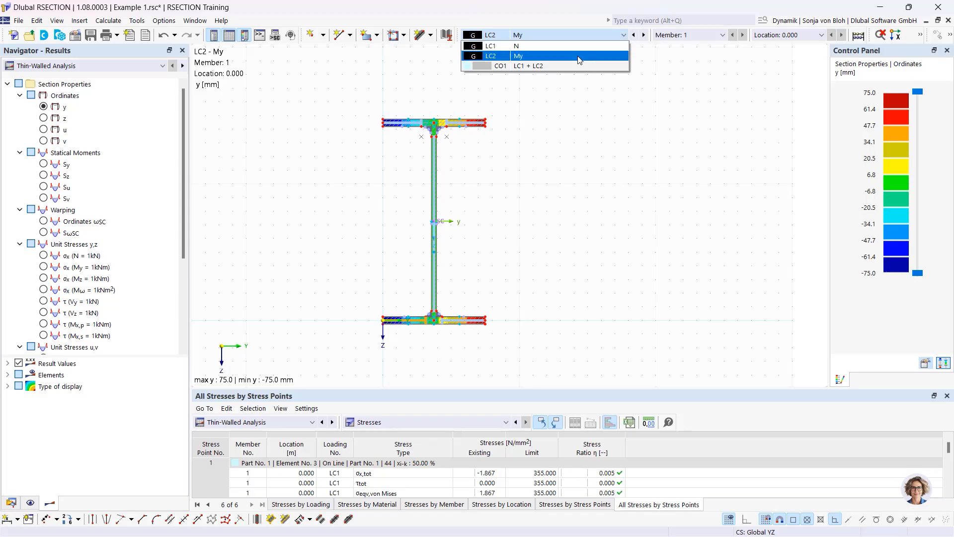
pyautogui.click(520, 48)
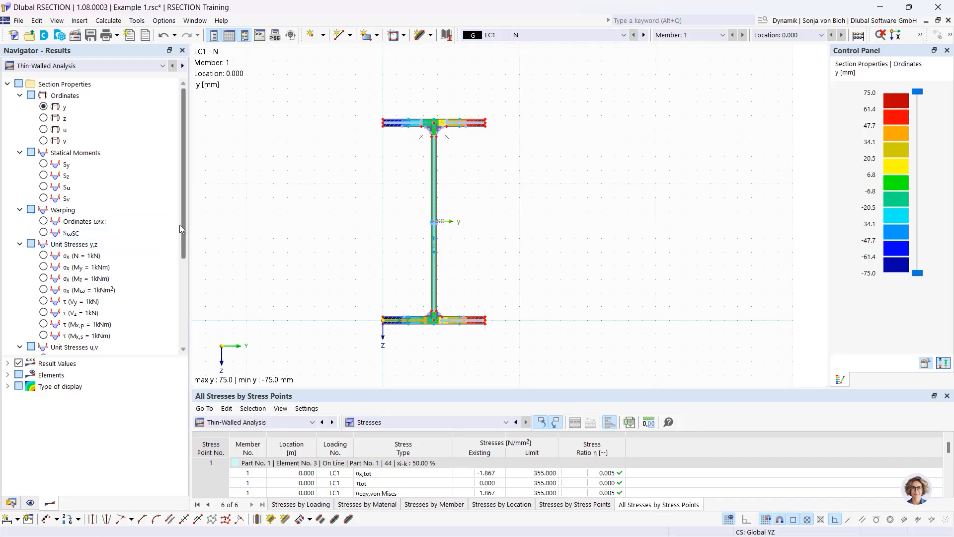
pyautogui.scroll(-4, 183, 226)
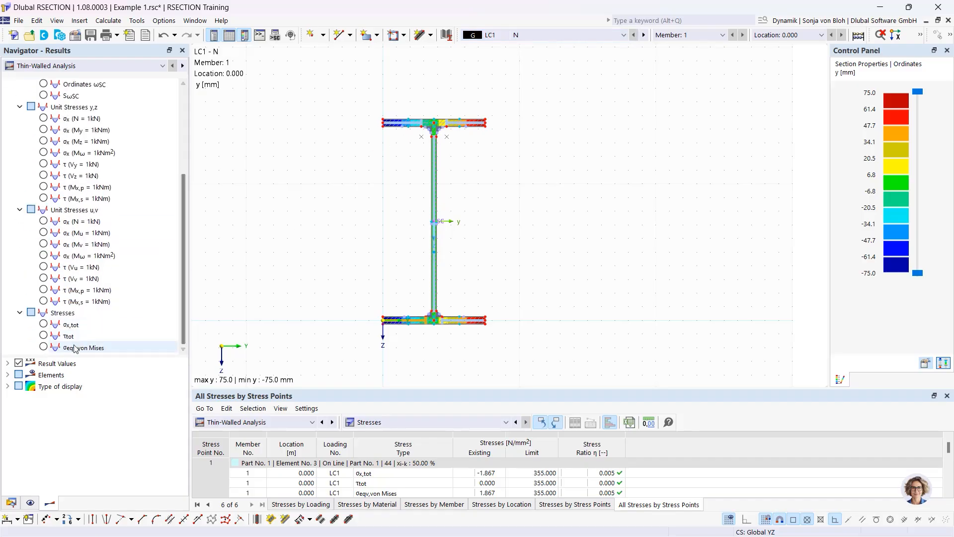
pyautogui.click(43, 324)
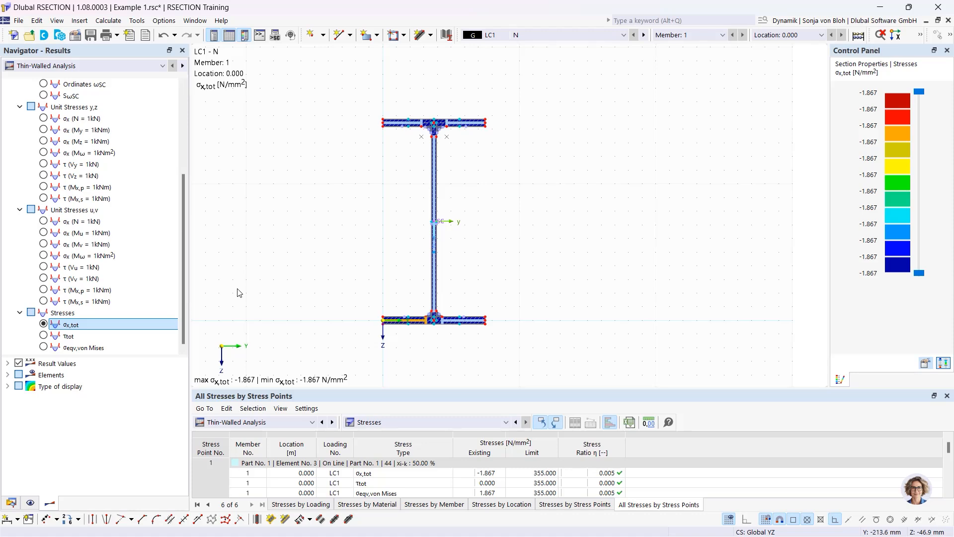
pyautogui.click(7, 388)
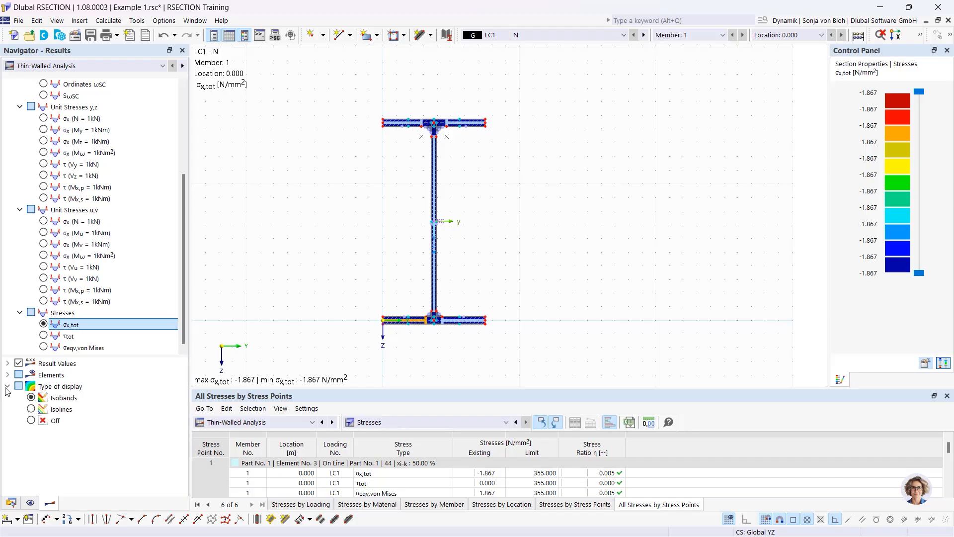
pyautogui.click(31, 421)
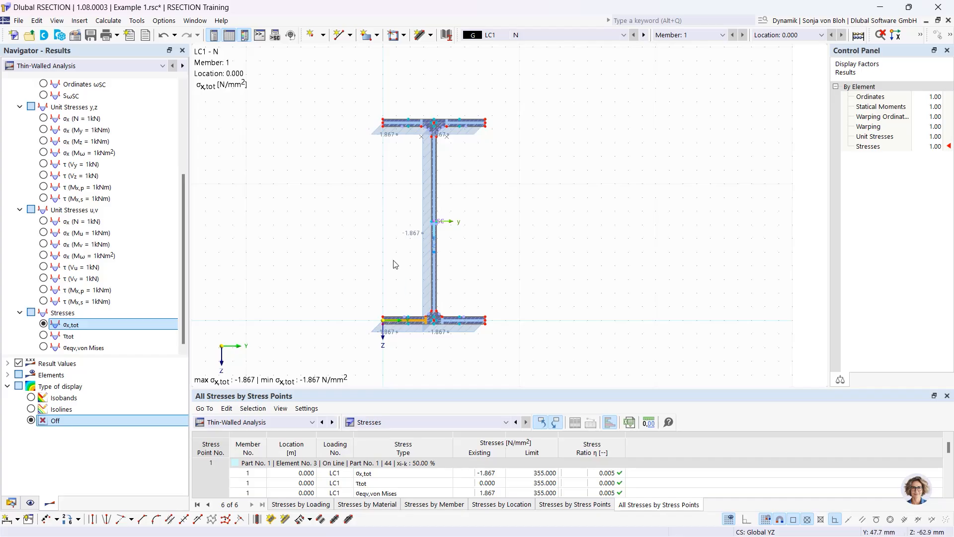
# - Select the individual stress point on the web, enlarge the result table and highlight the point's existing σx,tot value for LC2
pyautogui.click(433, 252)
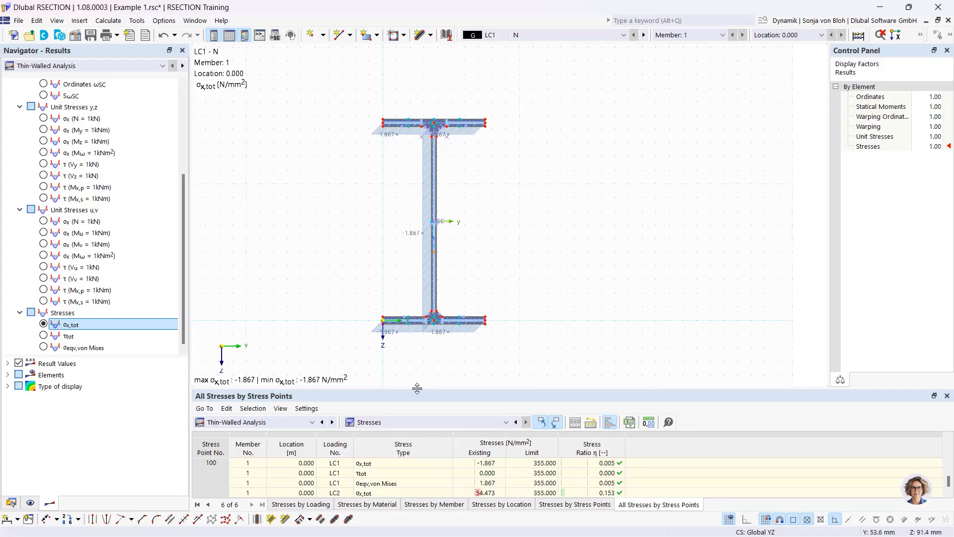
pyautogui.moveTo(417, 389); pyautogui.dragTo(424, 302)
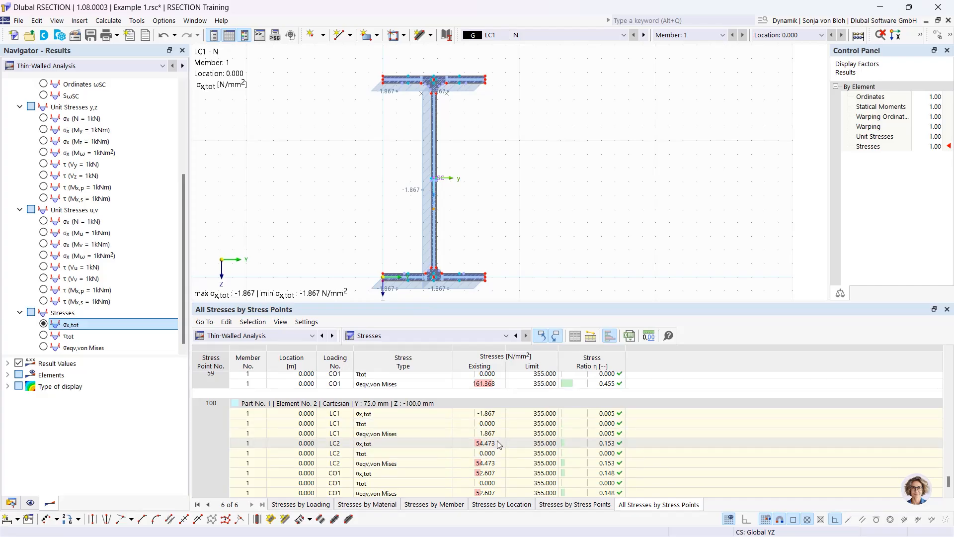
pyautogui.click(485, 443)
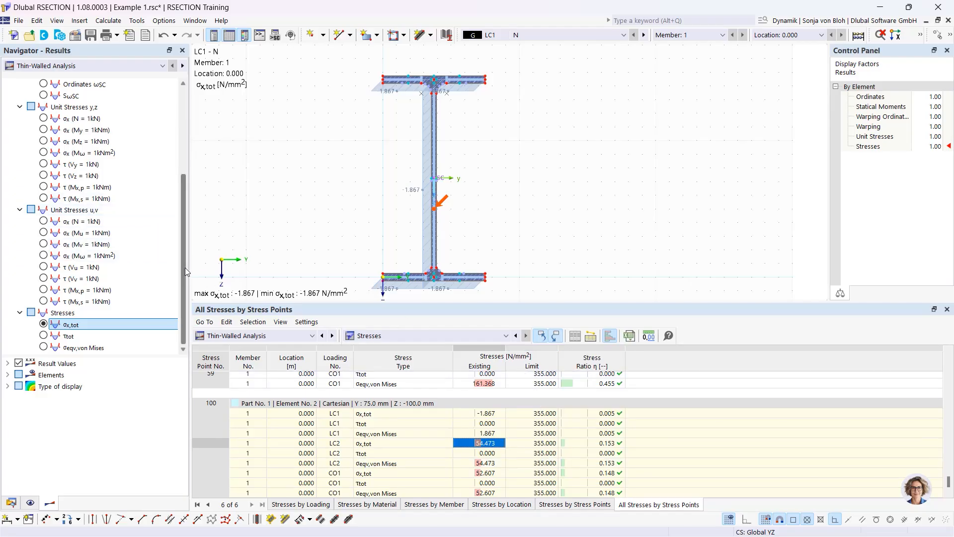
# - View the statical moments Sy and Sz on the section and open the Statical Moments and Warping result table
pyautogui.moveTo(185, 267); pyautogui.dragTo(189, 158)
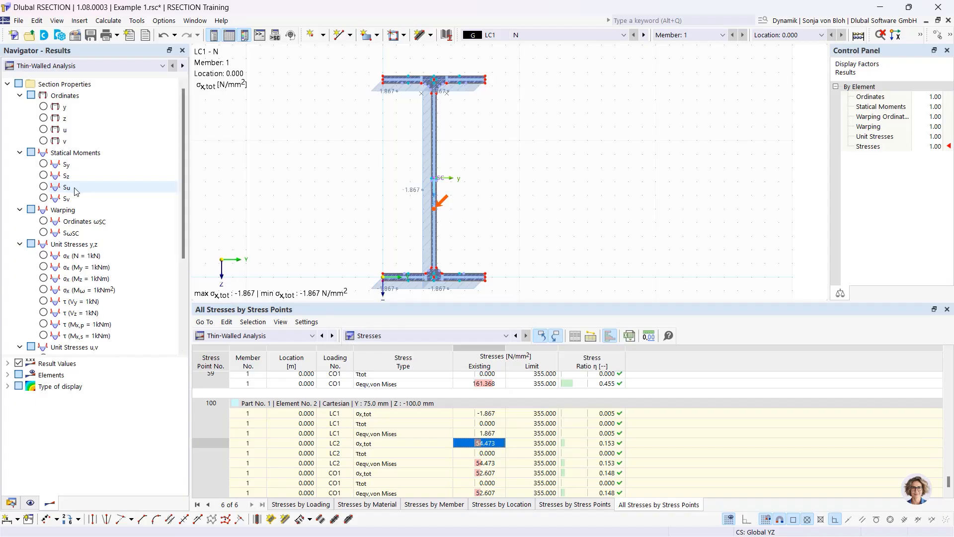
pyautogui.click(44, 163)
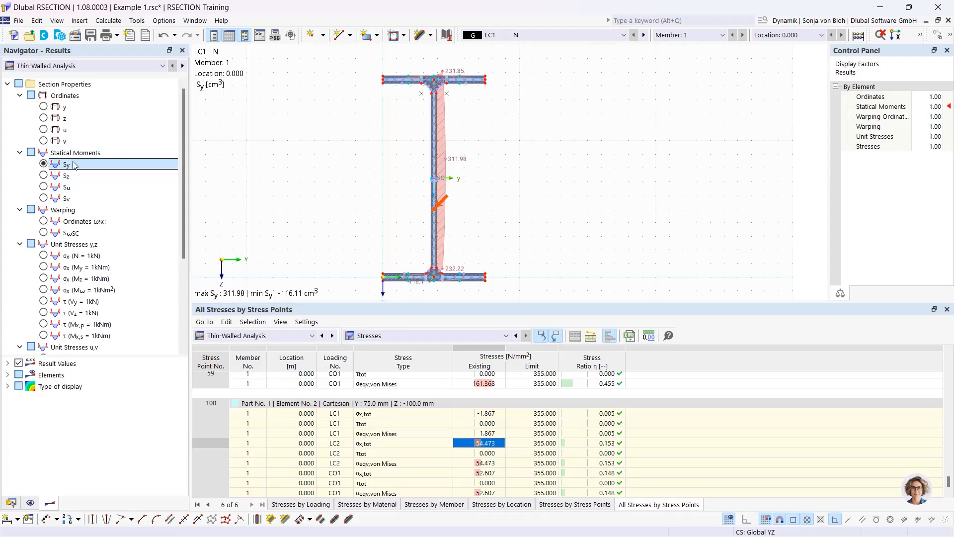
pyautogui.click(43, 175)
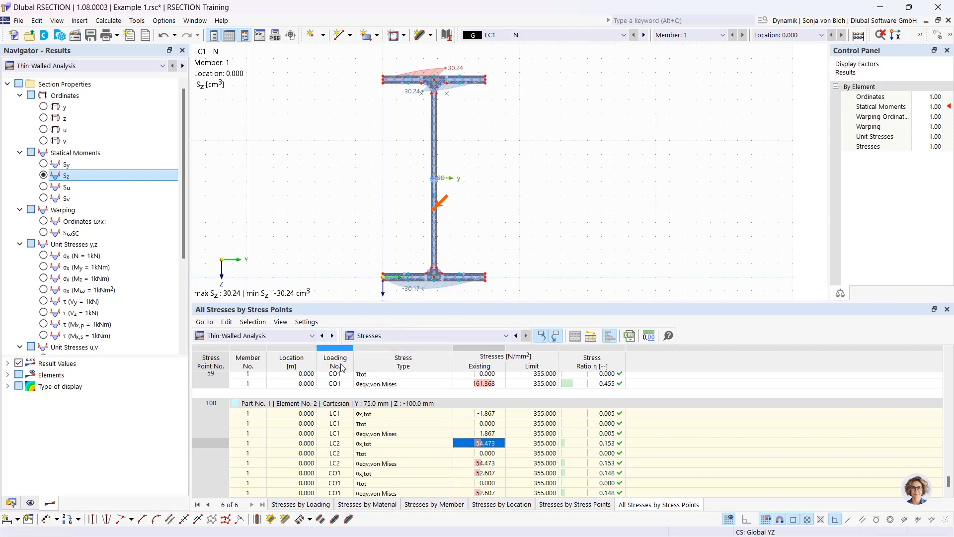
pyautogui.click(455, 336)
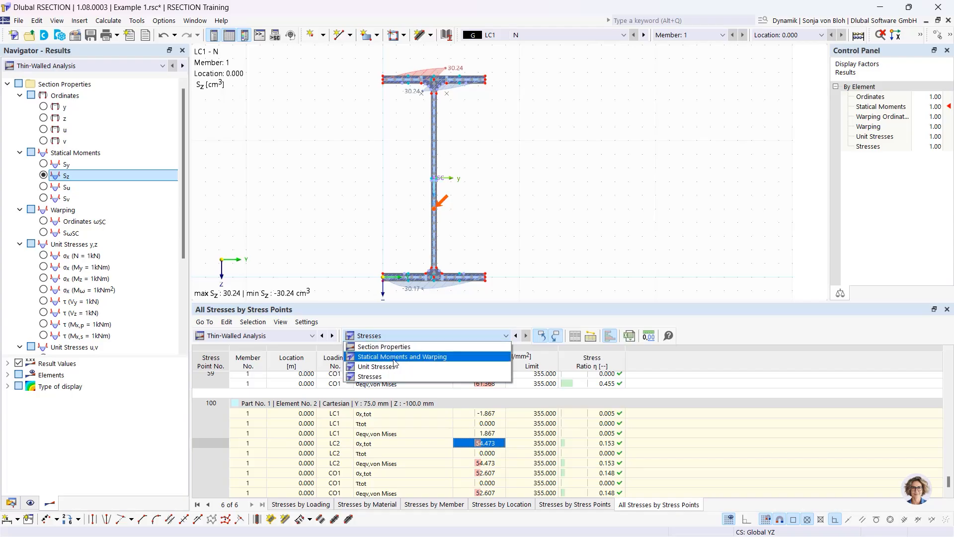
pyautogui.click(420, 357)
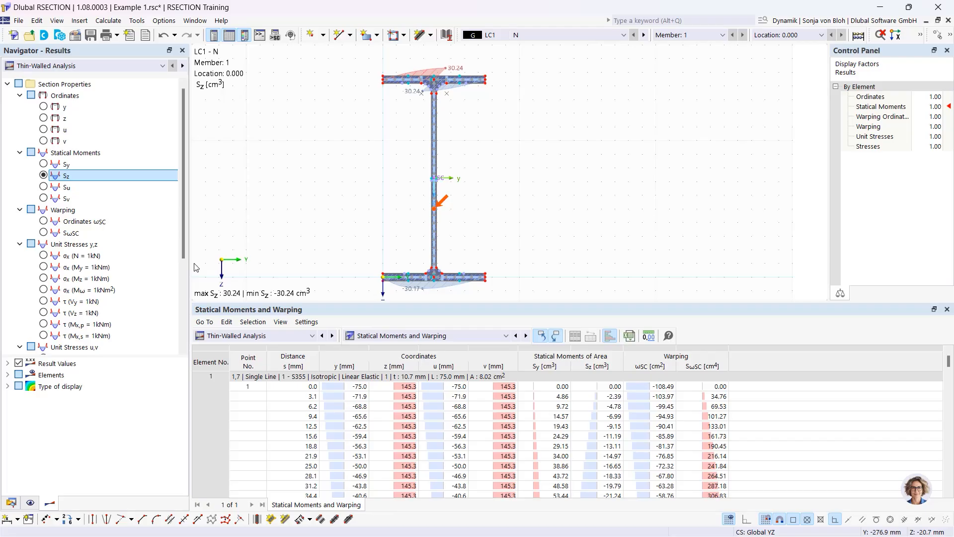
# - Switch the graphical results to Effective Thin-Walled Analysis and display the total normal stress σx,tot
pyautogui.click(102, 66)
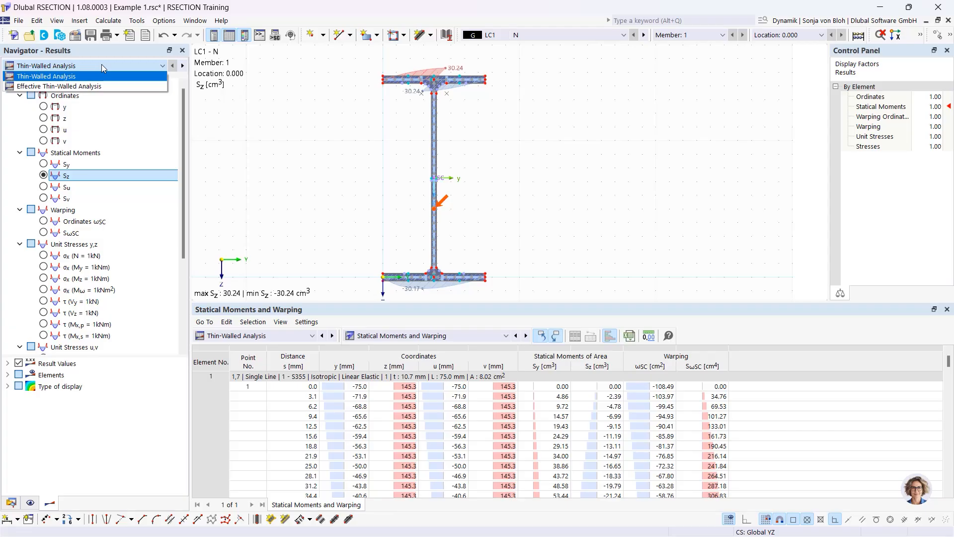
pyautogui.click(48, 86)
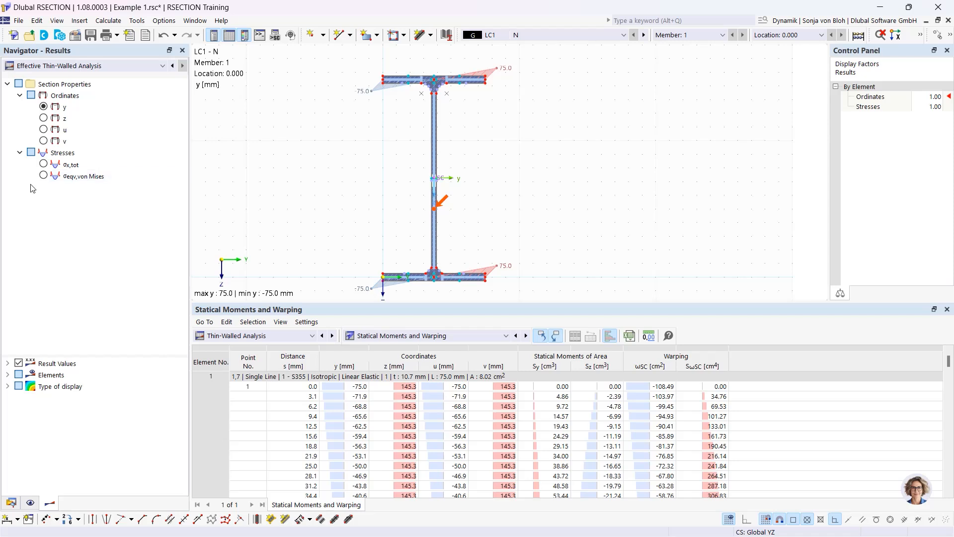
pyautogui.click(44, 164)
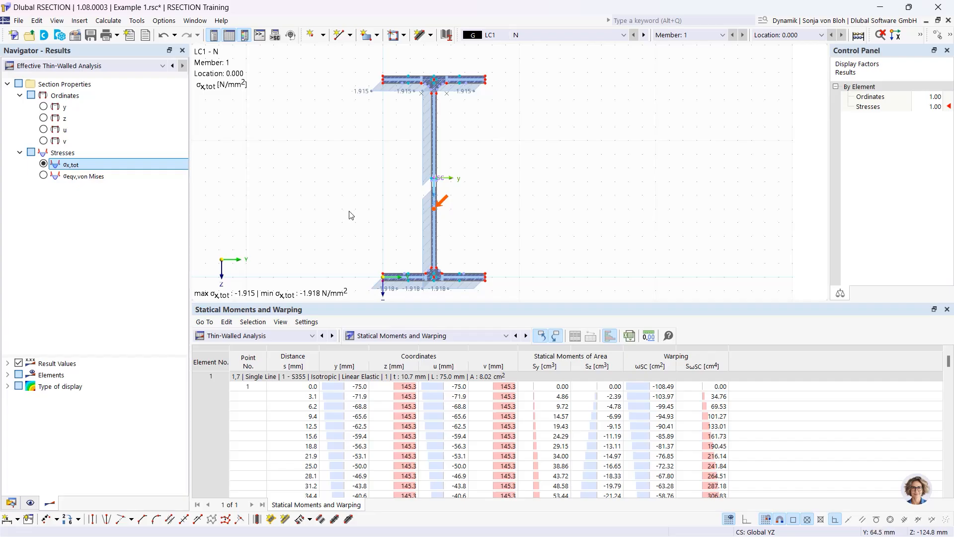
# - Compare the sectional area in the section properties tables of the effective and the regular thin-walled analysis, ending on the effective one
pyautogui.click(299, 338)
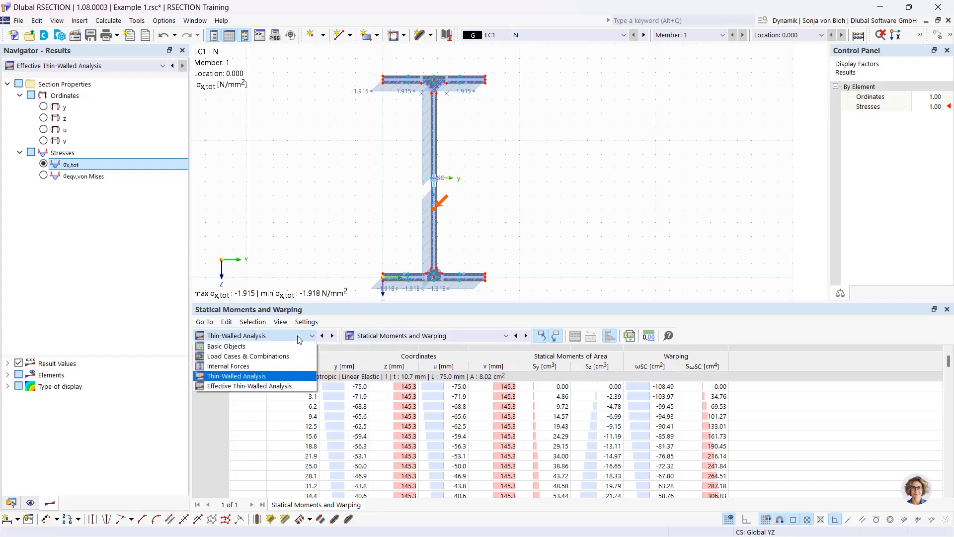
pyautogui.click(266, 387)
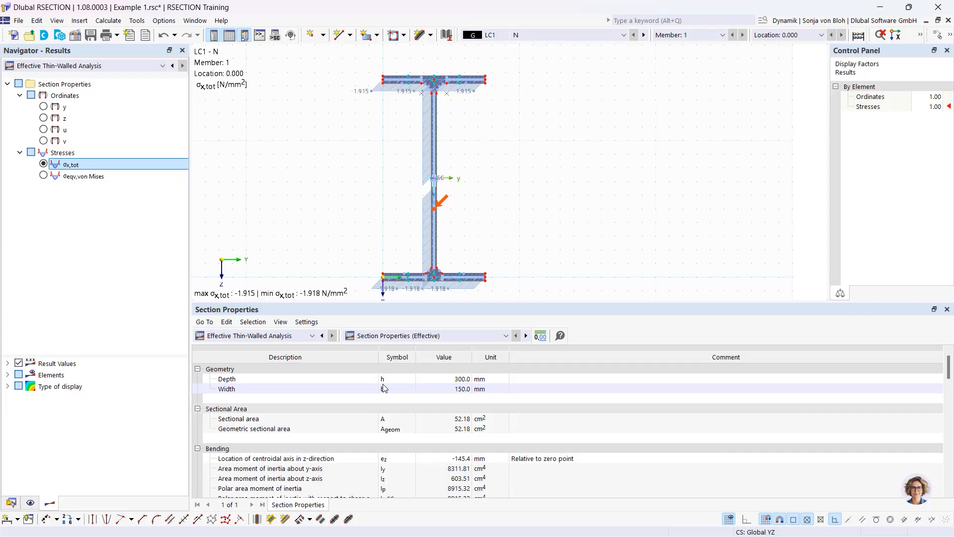
pyautogui.click(314, 337)
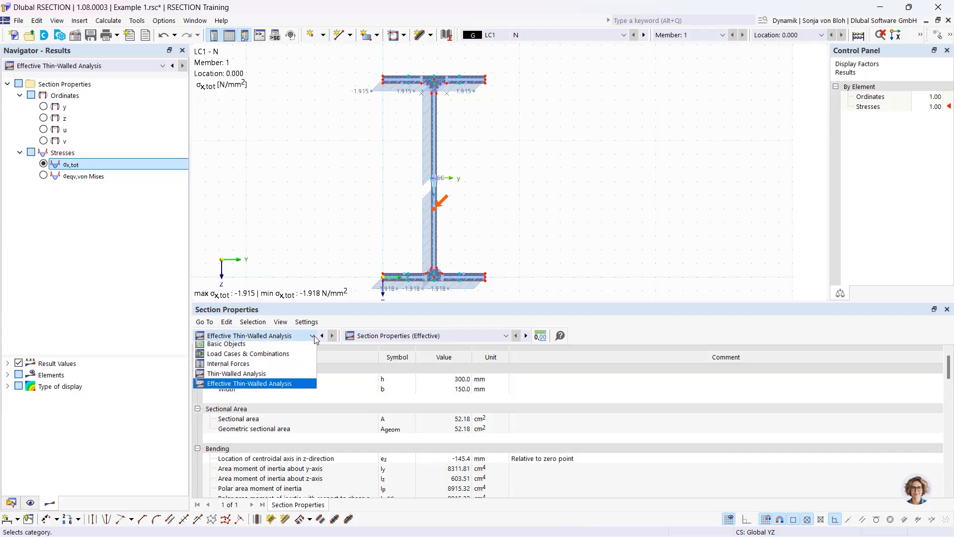
pyautogui.click(264, 377)
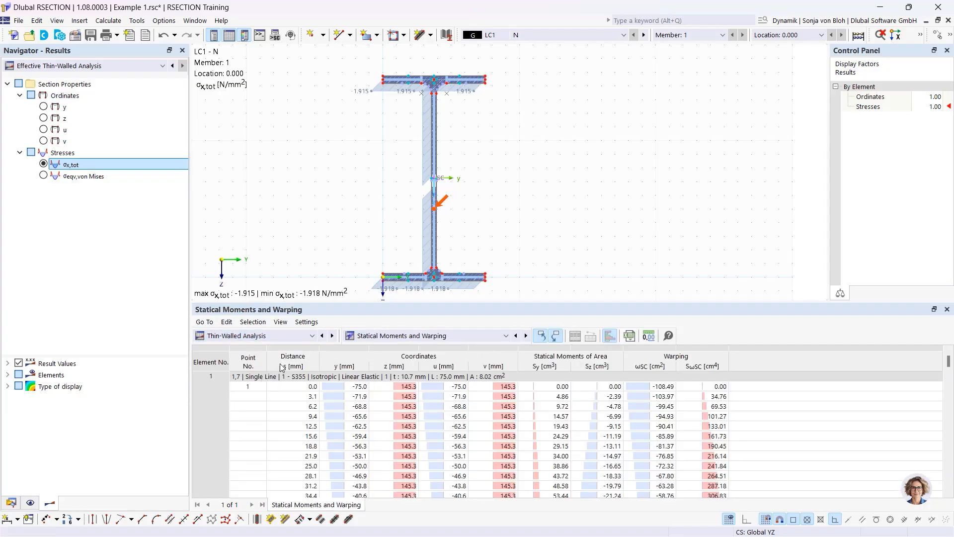
pyautogui.click(418, 336)
pyautogui.click(418, 347)
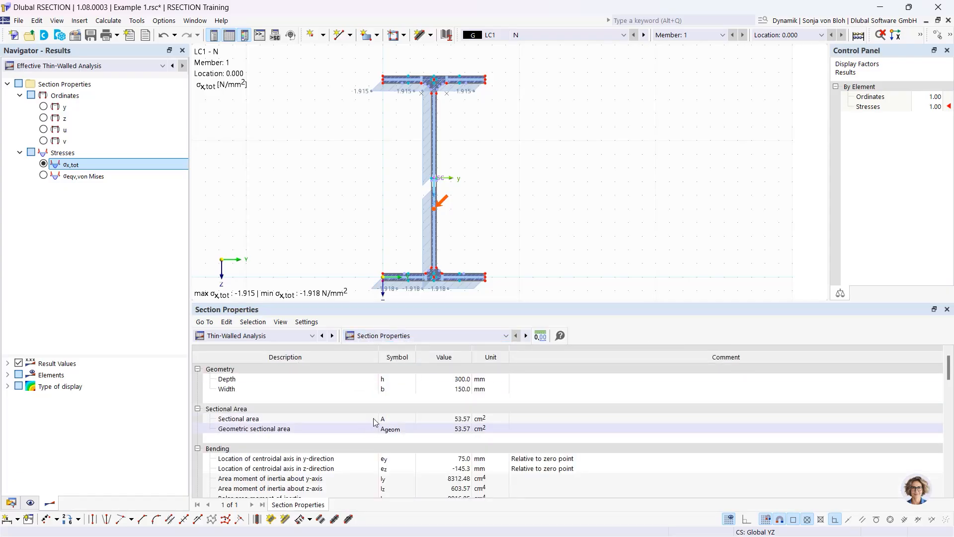
pyautogui.click(412, 335)
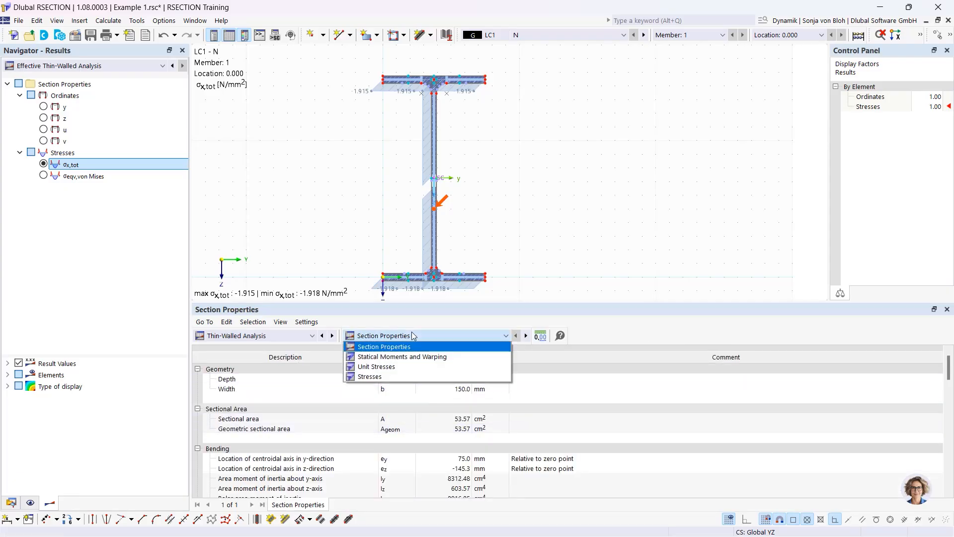
pyautogui.click(290, 336)
pyautogui.click(259, 386)
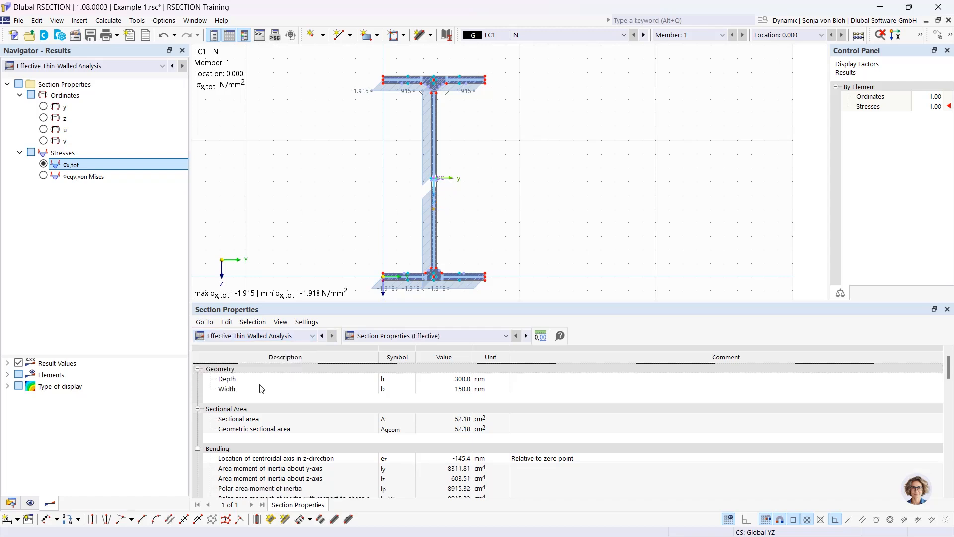
pyautogui.click(432, 420)
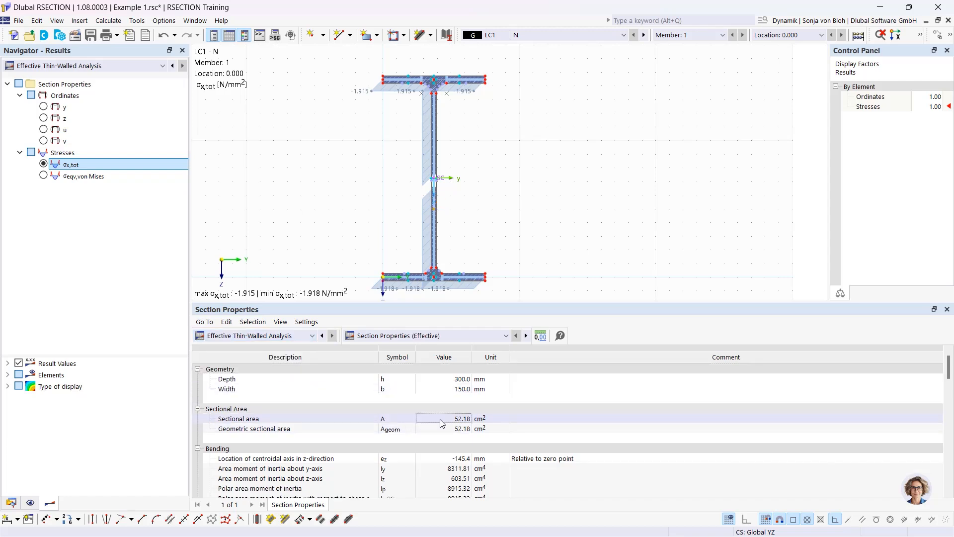
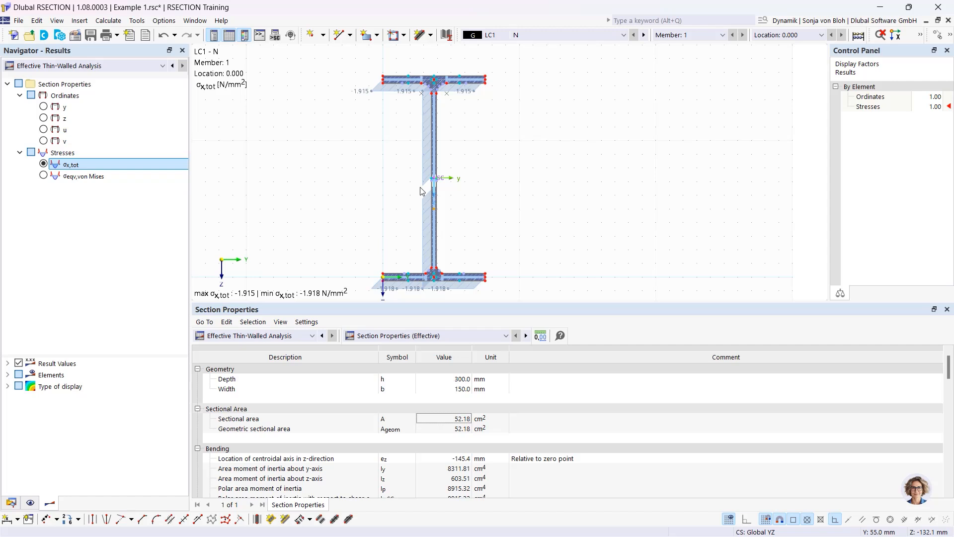
# - Examine the section classification according to EN 1993-1-1, selecting the web and resizing the table to read its subpanel check
pyautogui.moveTo(379, 306); pyautogui.dragTo(379, 352)
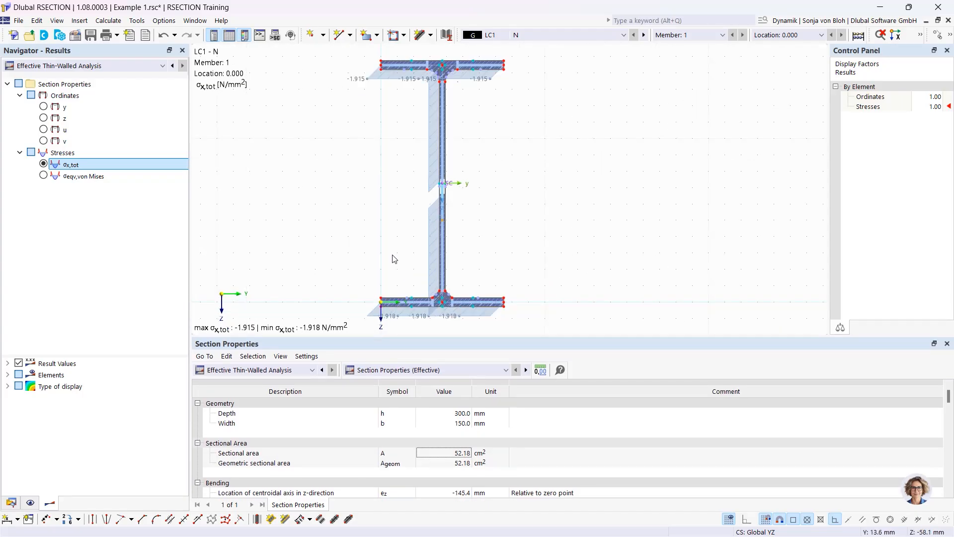
pyautogui.click(448, 370)
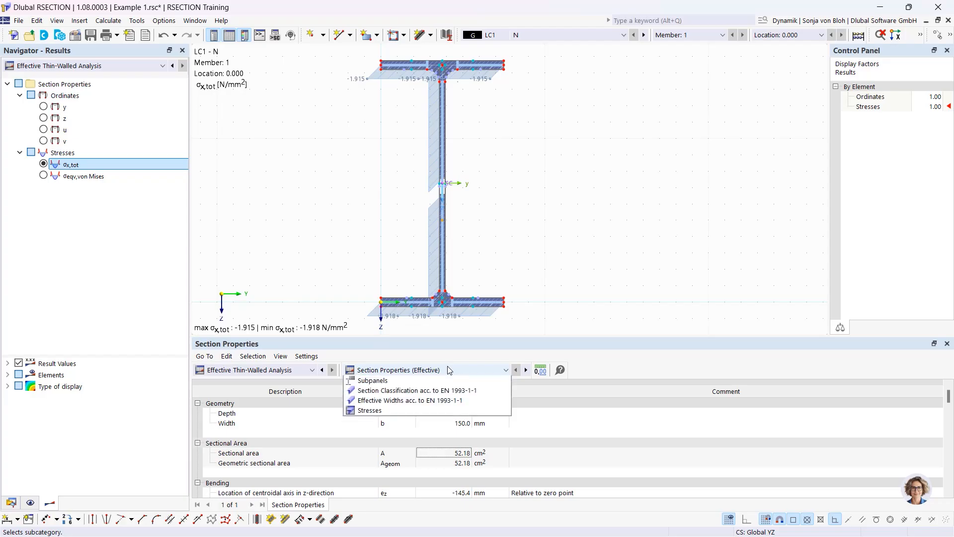
pyautogui.click(426, 402)
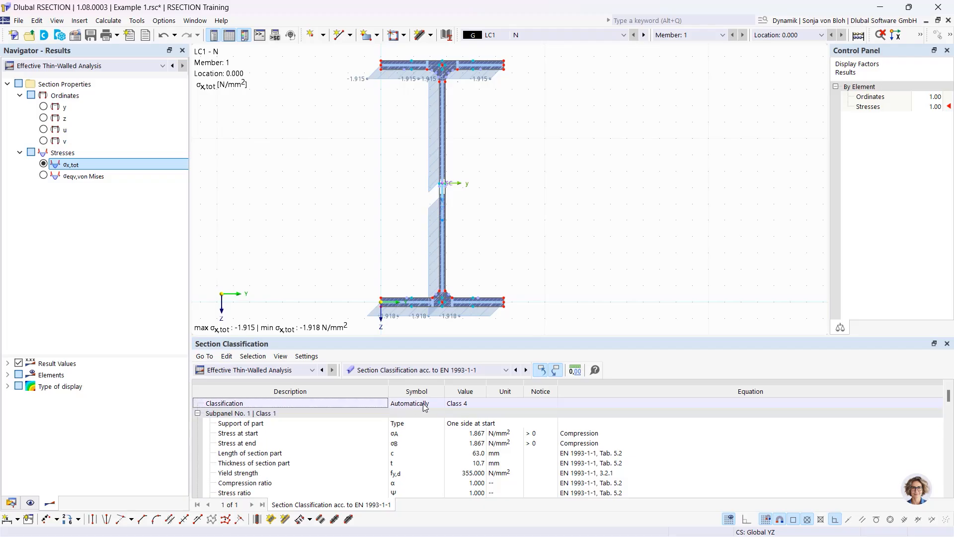
pyautogui.click(421, 405)
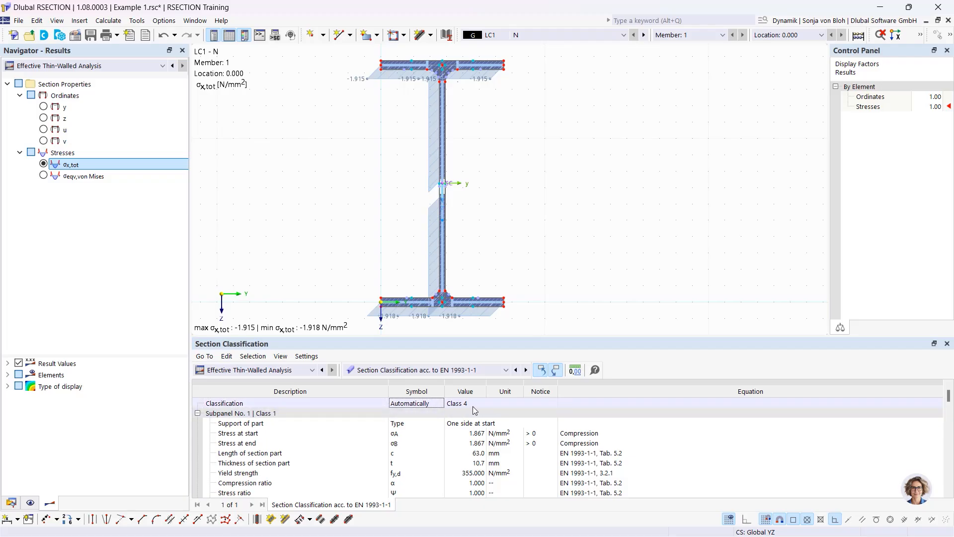
pyautogui.click(444, 183)
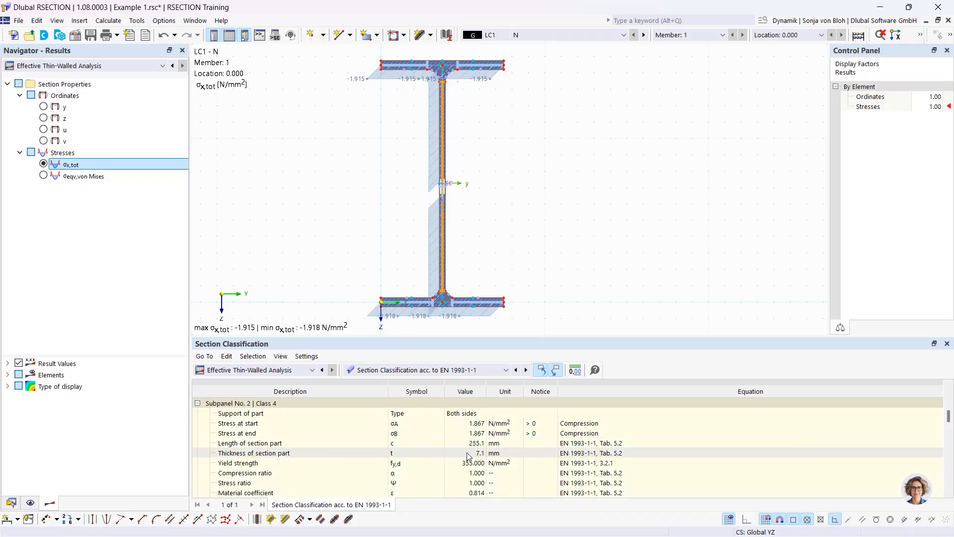
pyautogui.moveTo(434, 336); pyautogui.dragTo(433, 221)
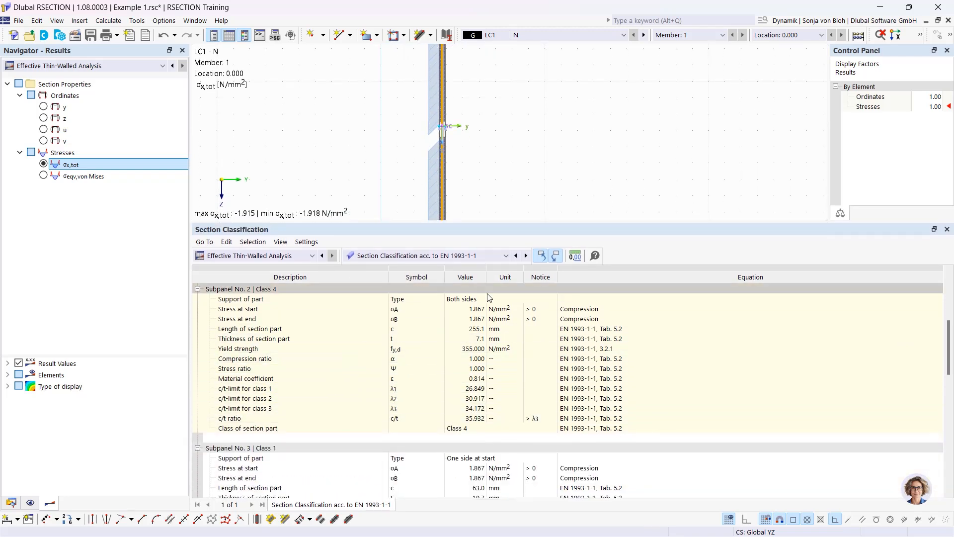
# - Open the Effective Widths table according to EN 1993-1-1 and examine the values for the web subpanel
pyautogui.click(504, 256)
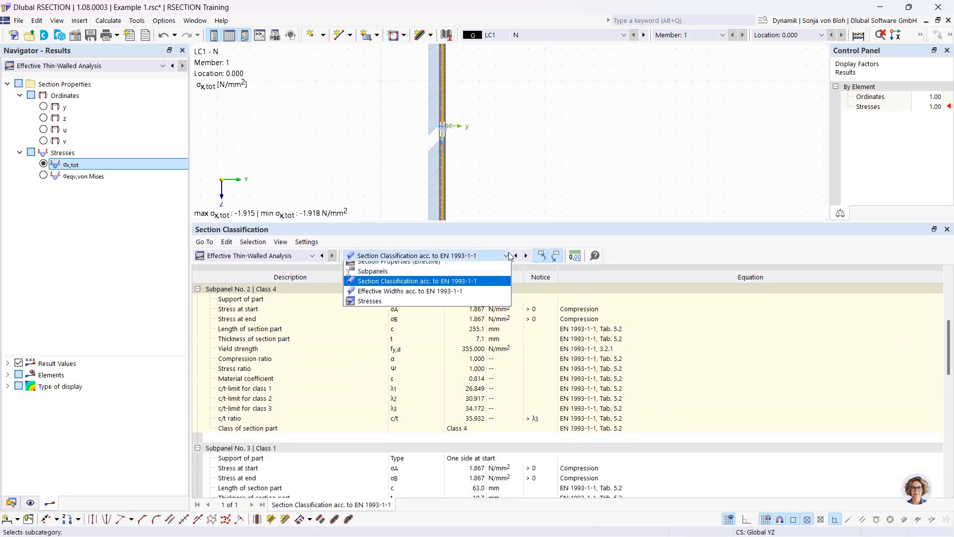
pyautogui.click(437, 297)
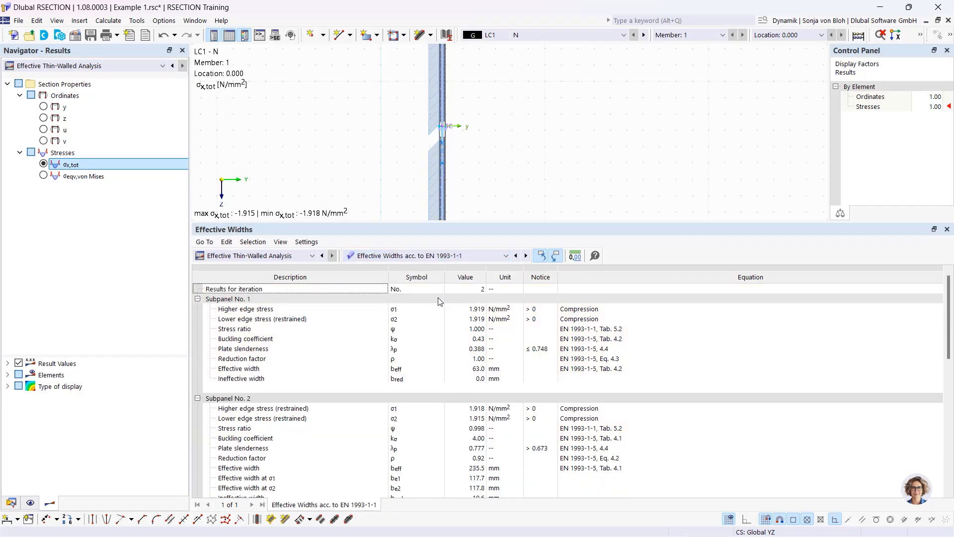
pyautogui.click(442, 181)
pyautogui.scroll(-3, 403, 422)
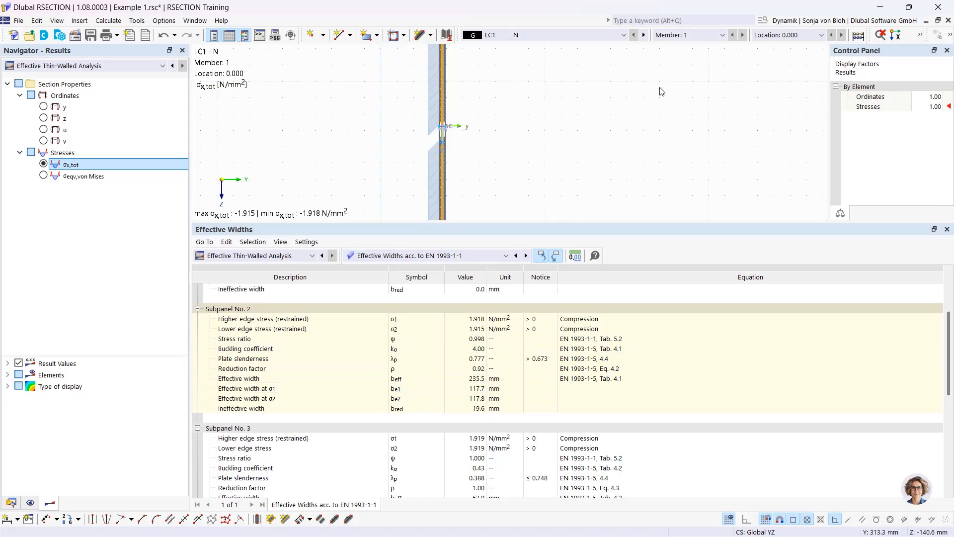
# - Display the effective results for load case LC2 My and check its effective widths and section classification according to EN 1993-1-1
pyautogui.click(623, 36)
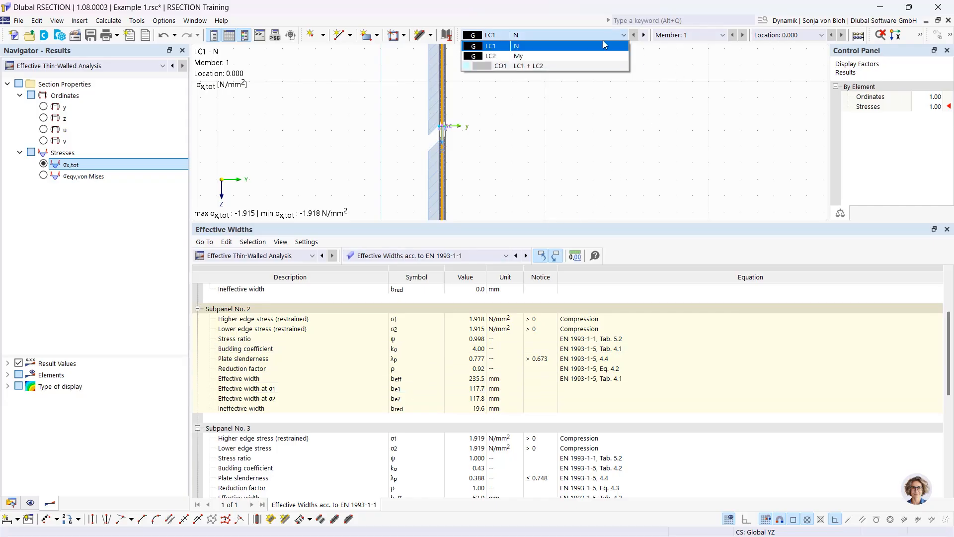
pyautogui.click(565, 55)
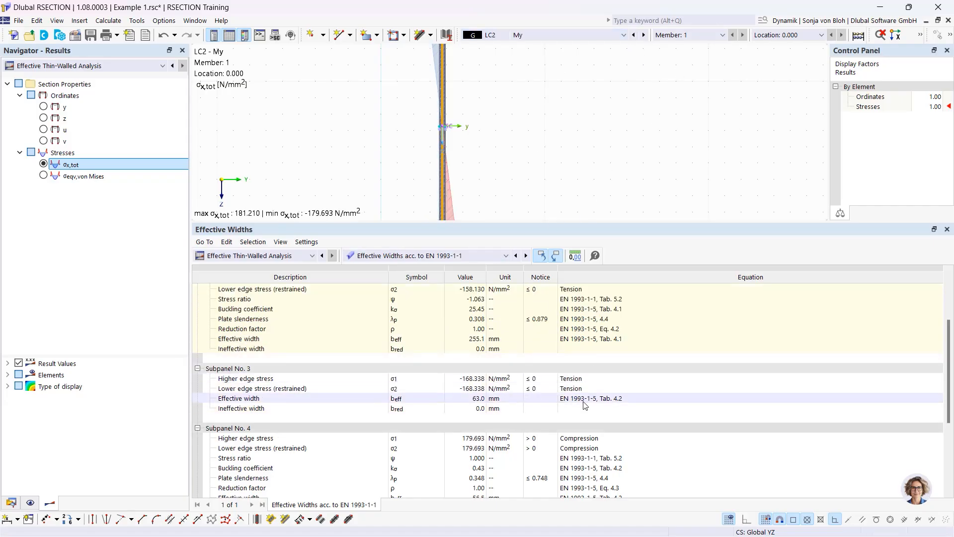
pyautogui.scroll(3, 585, 405)
pyautogui.click(506, 256)
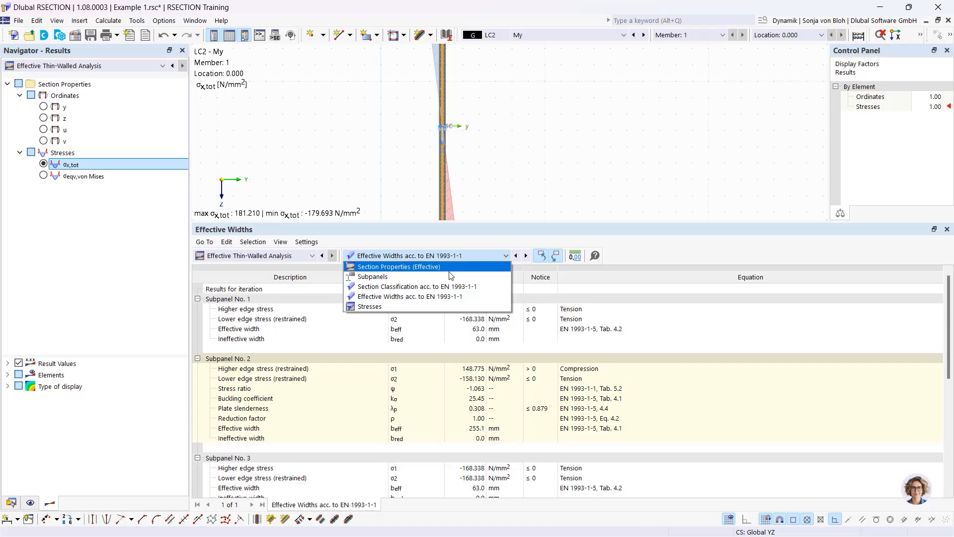
pyautogui.click(427, 287)
pyautogui.scroll(5, 434, 364)
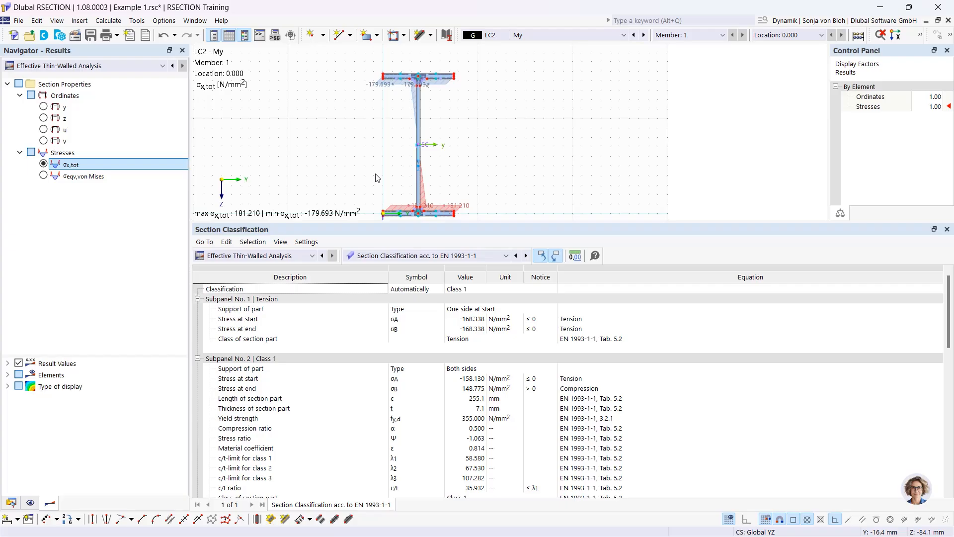
# - Switch the results to load combination CO1 and enlarge the graphics area to examine the σx,tot distribution over the whole section
pyautogui.click(537, 35)
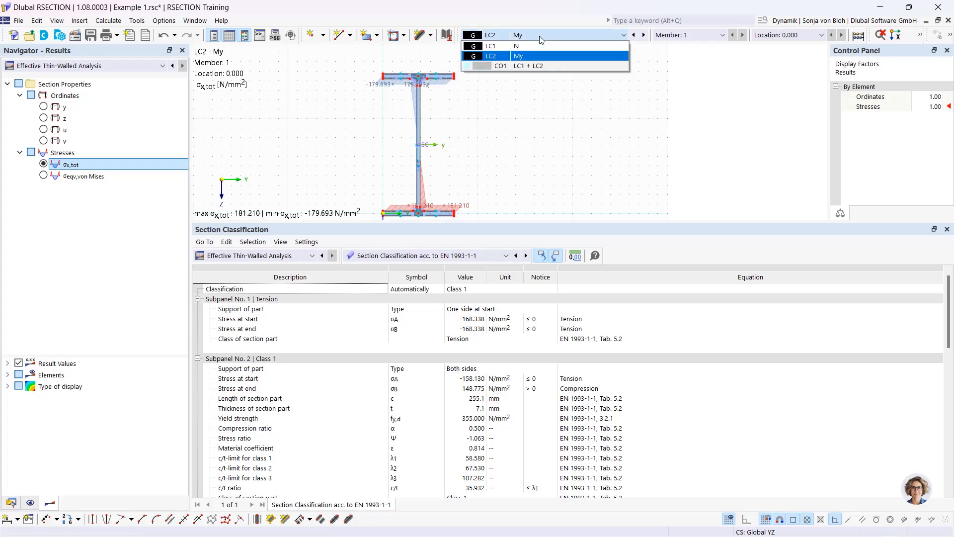
pyautogui.click(522, 66)
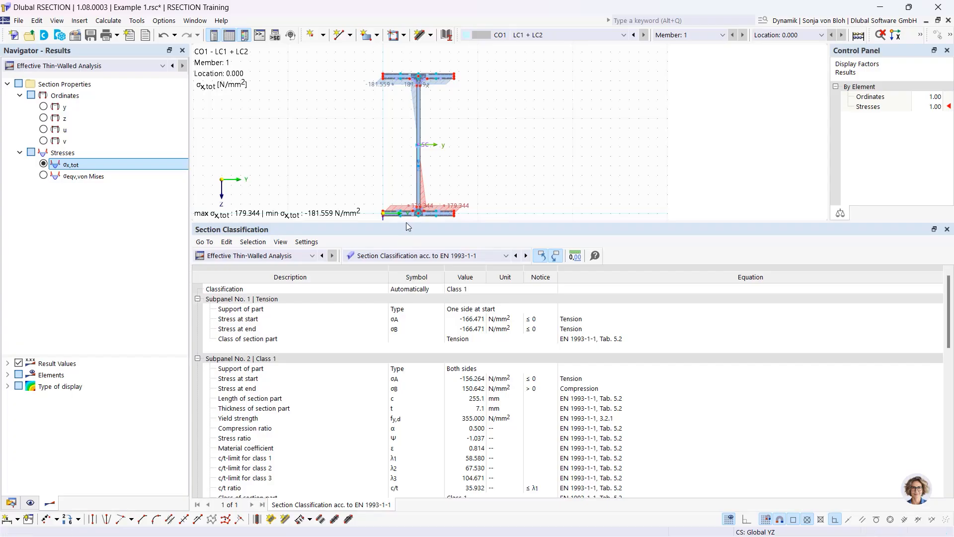
pyautogui.moveTo(407, 221); pyautogui.dragTo(407, 307)
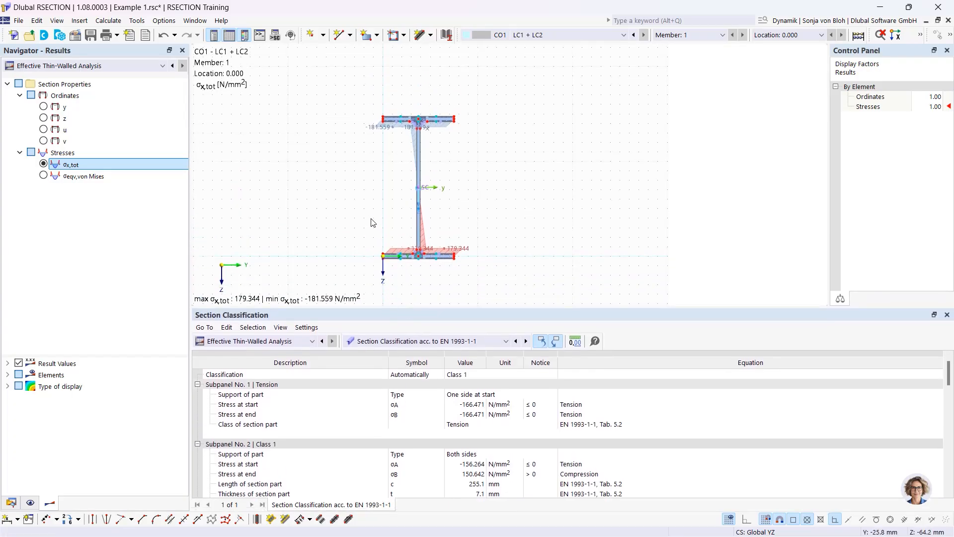
pyautogui.scroll(2, 373, 222)
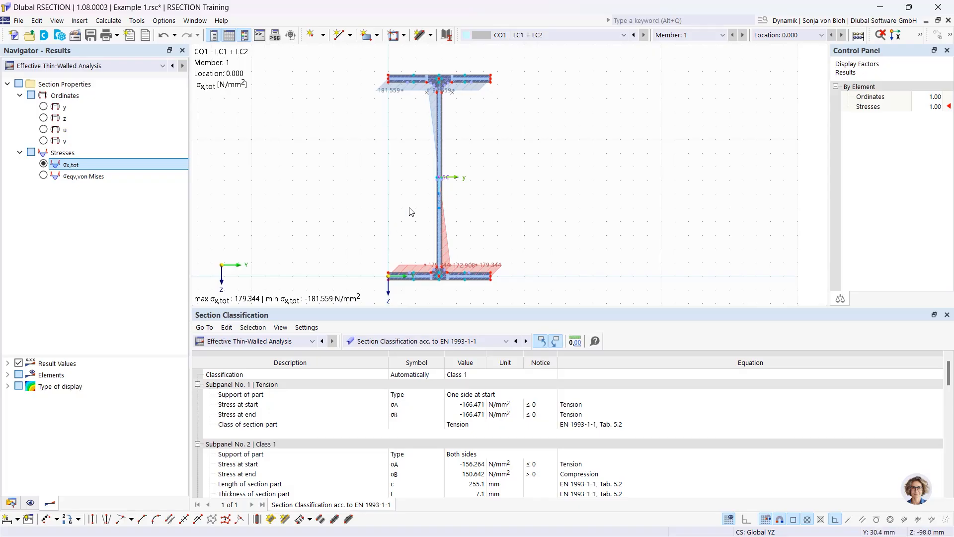
pyautogui.scroll(1, 430, 228)
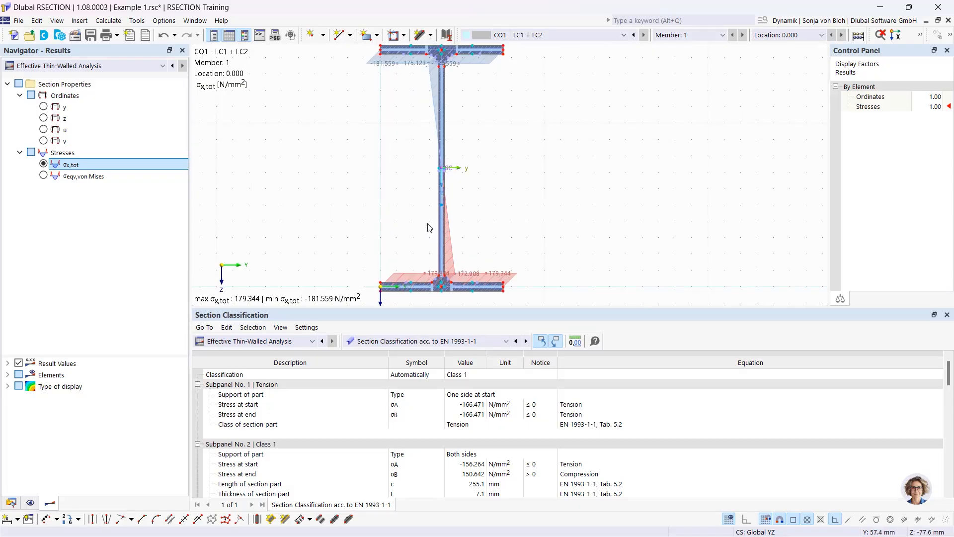
pyautogui.scroll(-2, 430, 204)
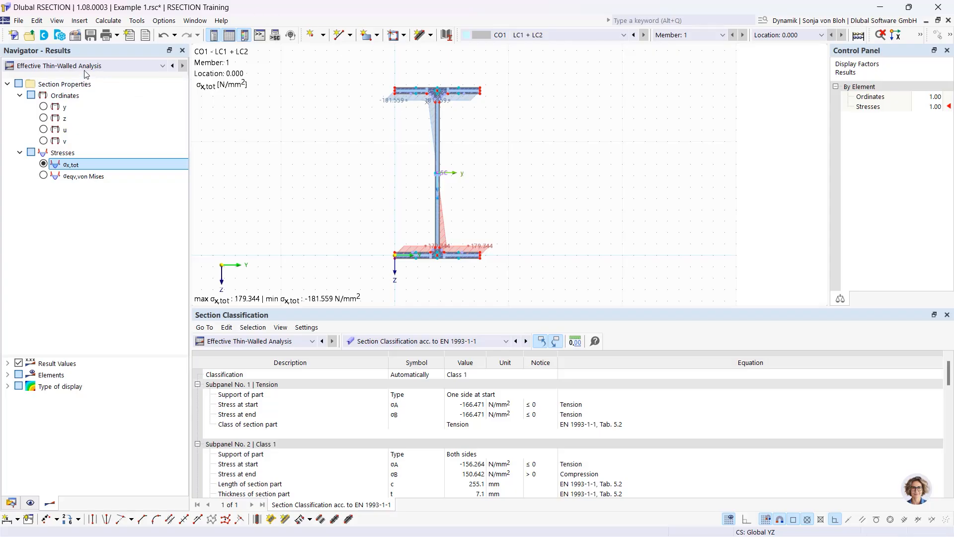
# - Create a new model named Example 2 with Thin-Walled Analysis and the Effective / Steel / Aluminum section add-on for EN 1993-1-1 and EN 1993-1-5
pyautogui.click(19, 38)
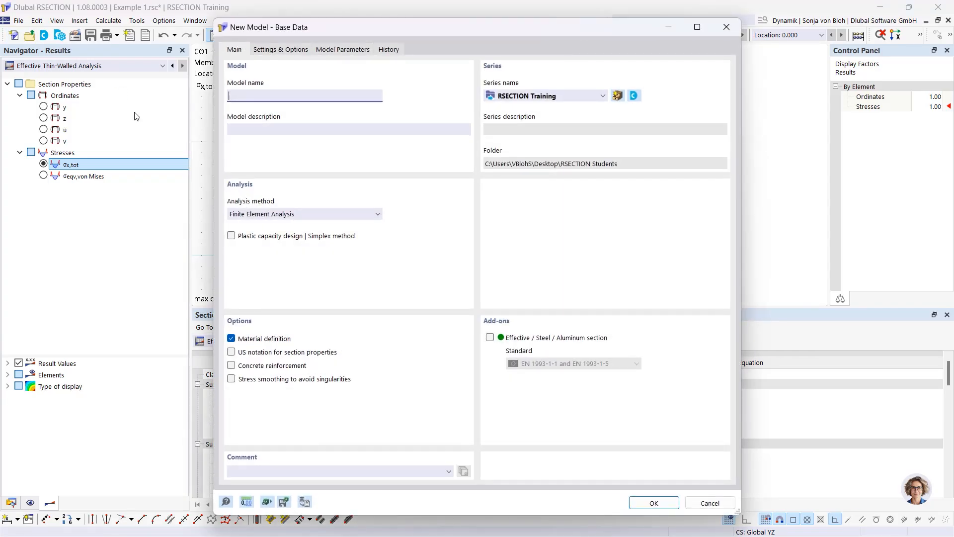
pyautogui.write('Example 2')
pyautogui.click(339, 213)
pyautogui.click(320, 234)
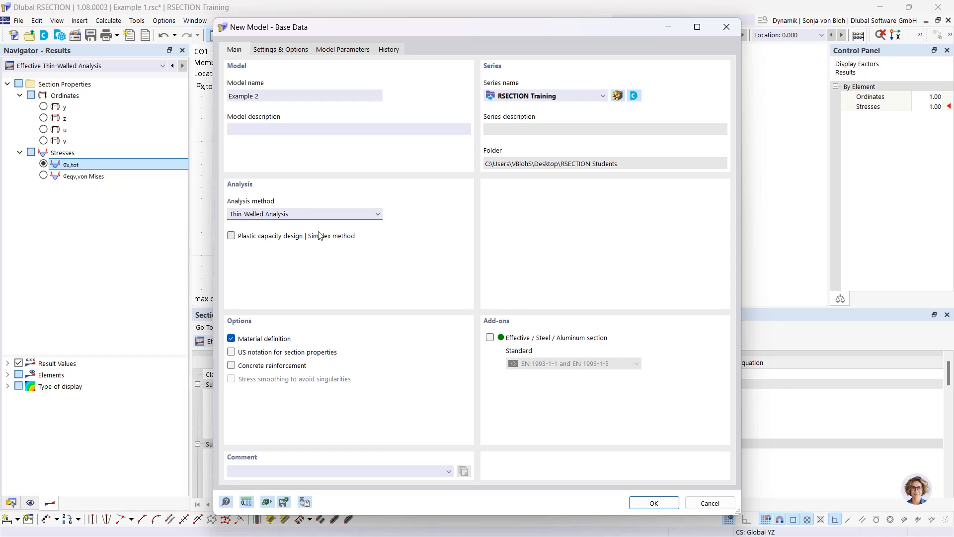
pyautogui.click(490, 337)
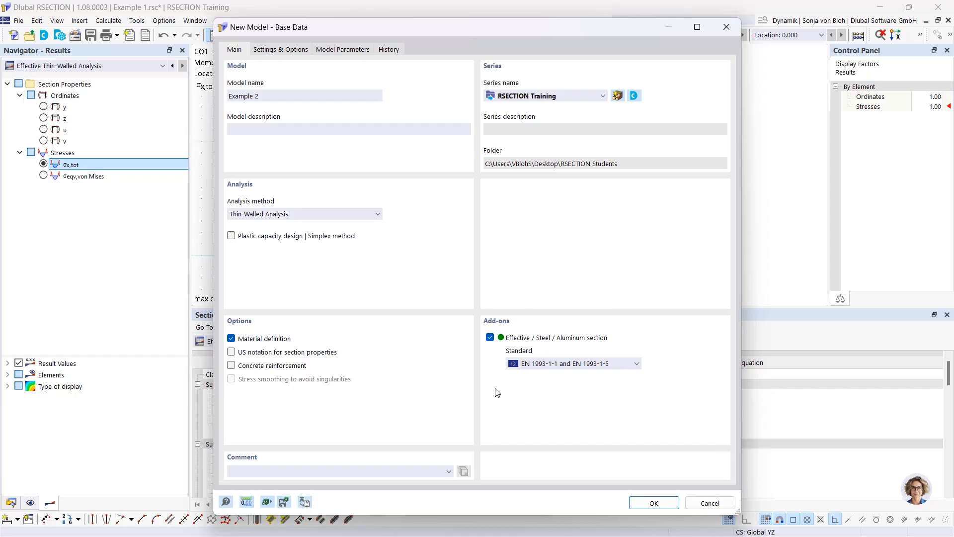
pyautogui.click(563, 364)
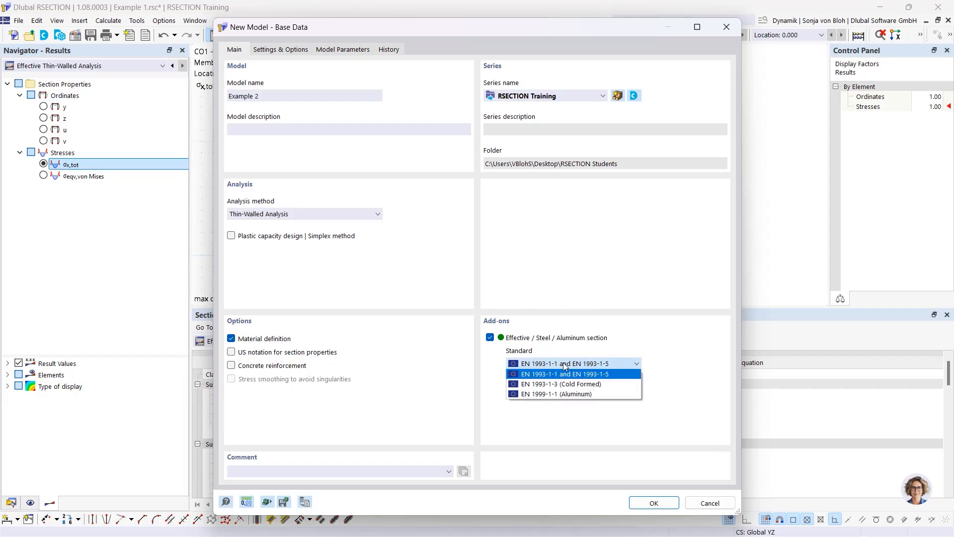
pyautogui.click(563, 363)
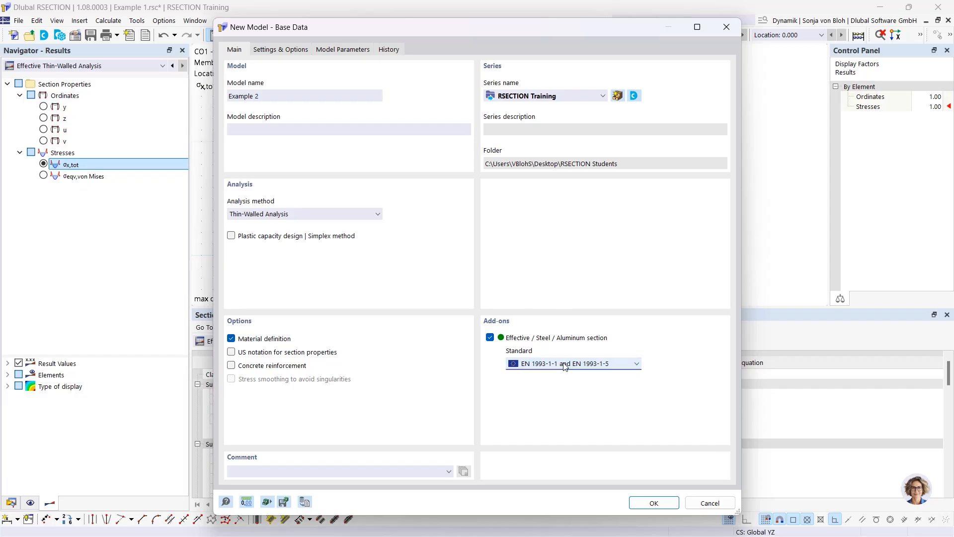
pyautogui.click(655, 503)
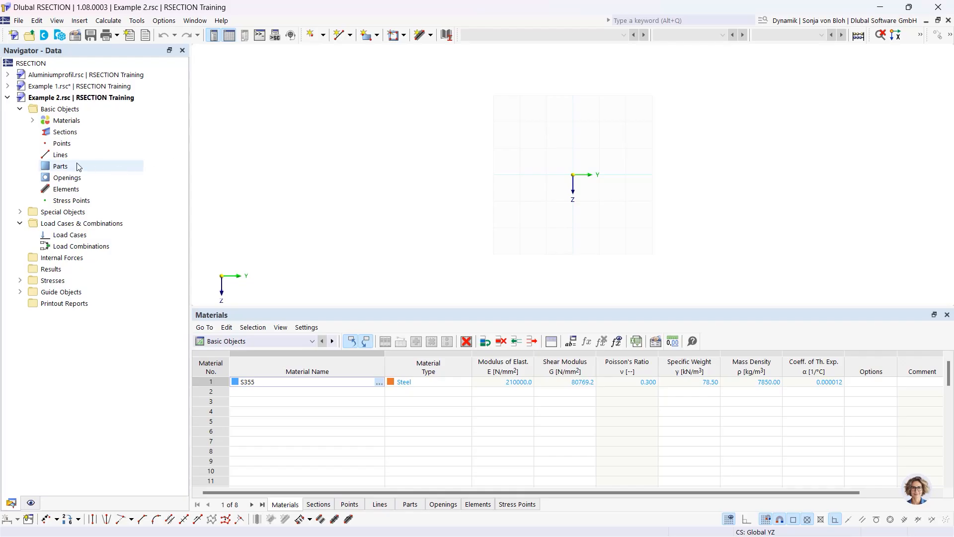
# - Replace the S355 material of Example 2 with S235 according to EN 1993-1-1:2005-05 from the material library
pyautogui.click(32, 121)
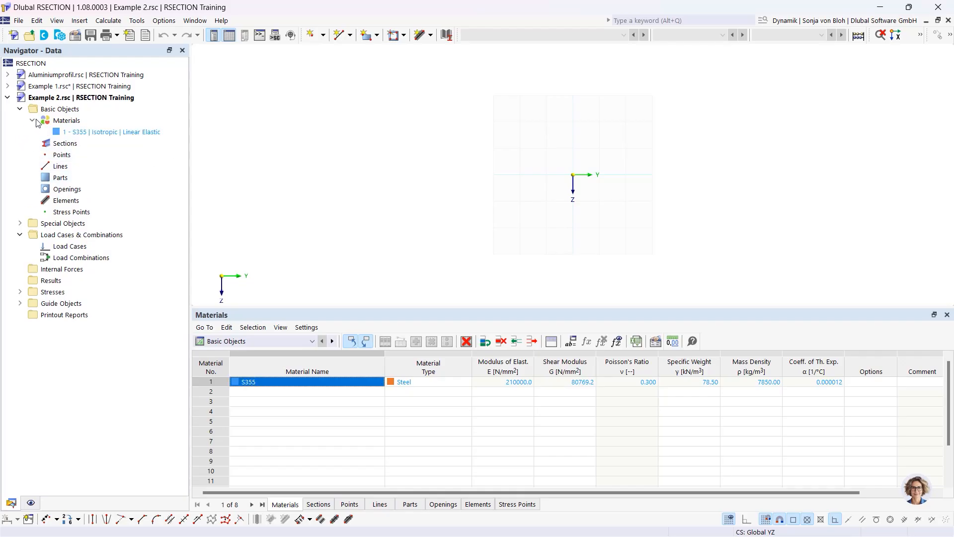
pyautogui.doubleClick(103, 132)
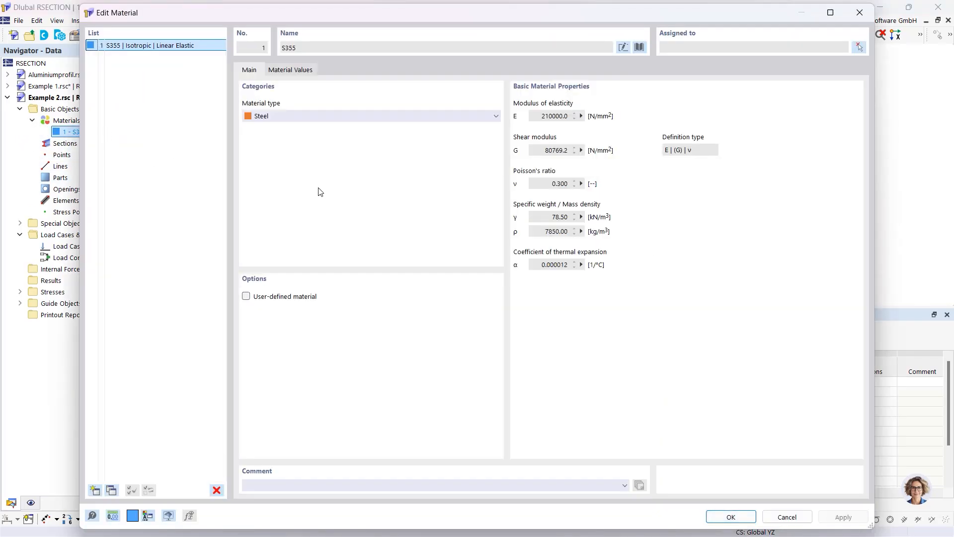
pyautogui.click(639, 48)
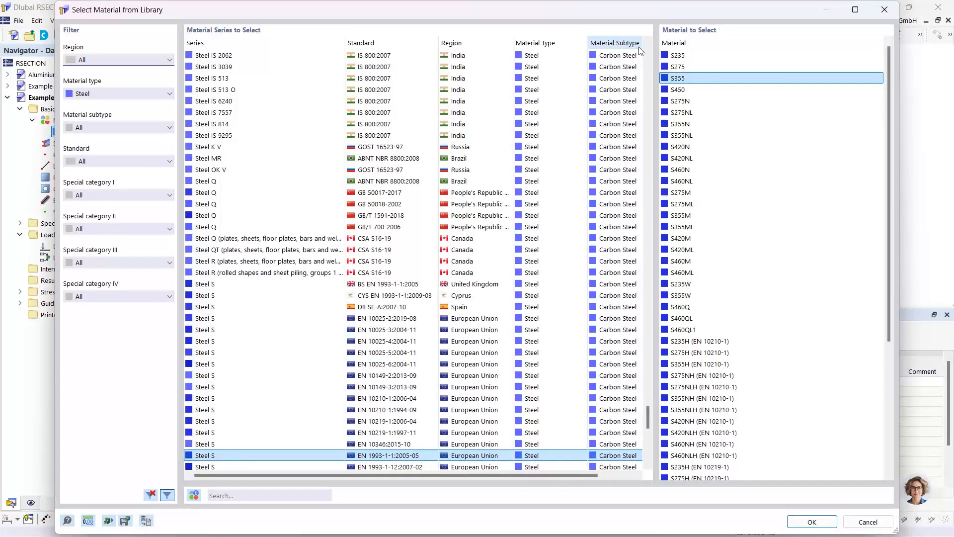
pyautogui.click(249, 495)
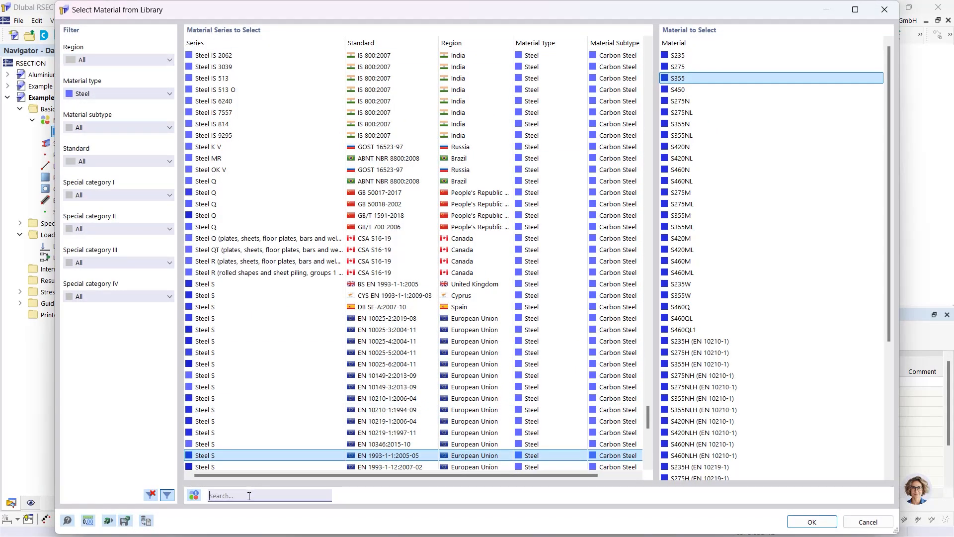
pyautogui.write('S23')
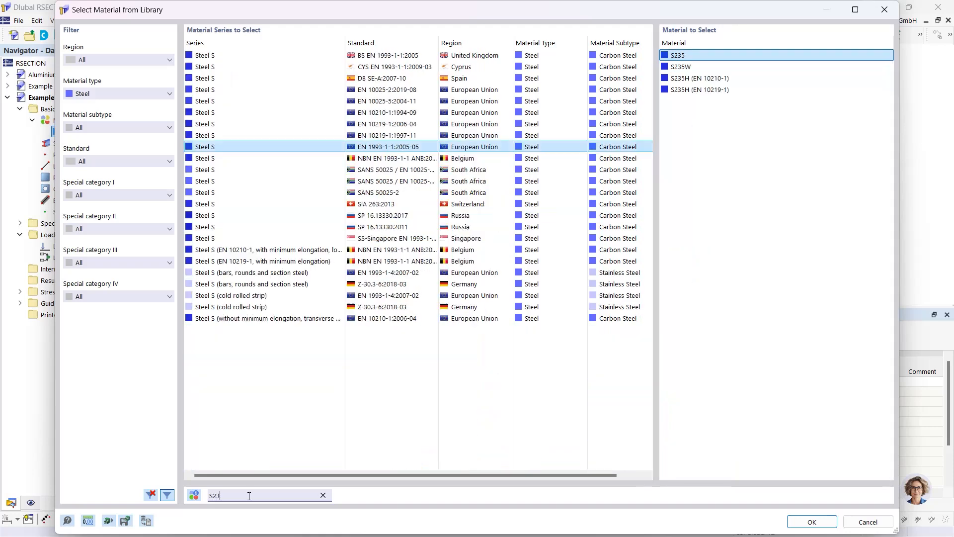
pyautogui.write('5')
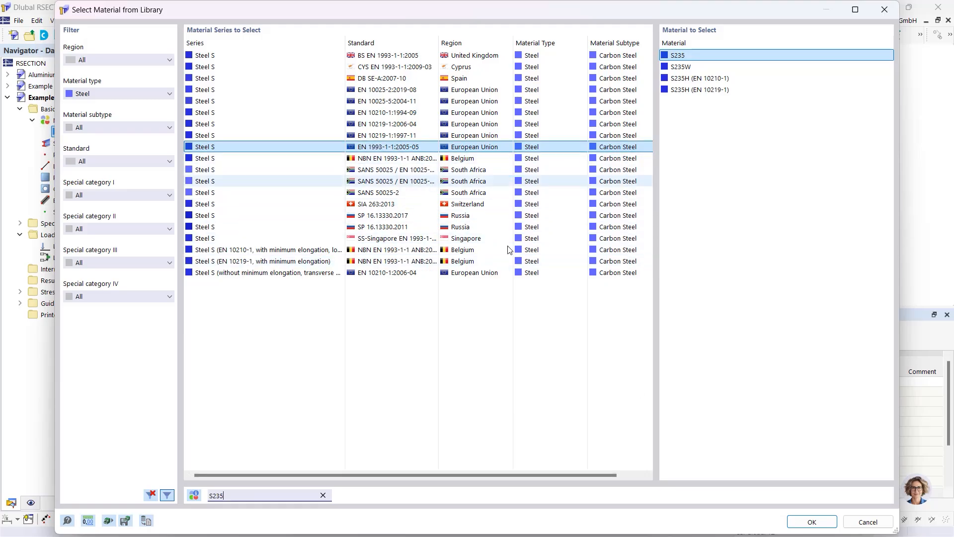
pyautogui.click(811, 522)
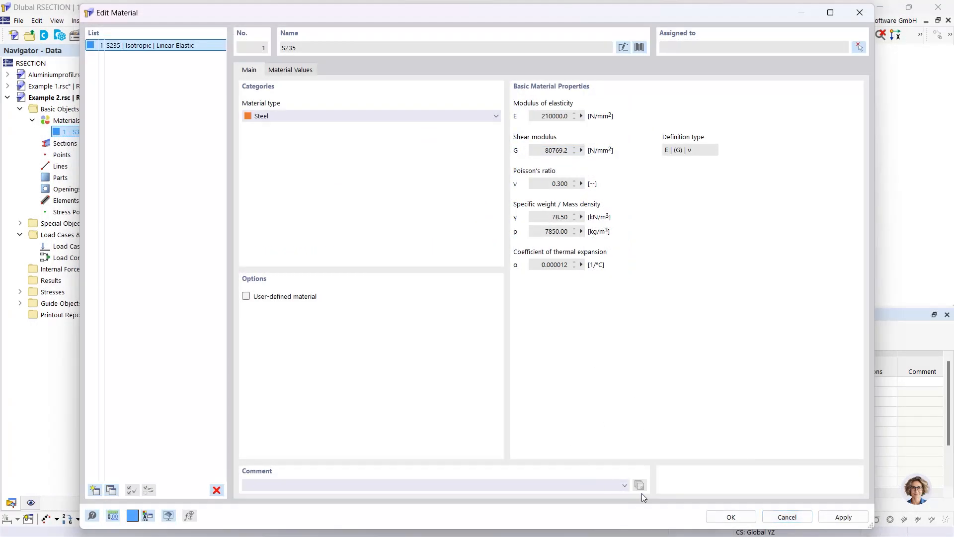
pyautogui.click(736, 518)
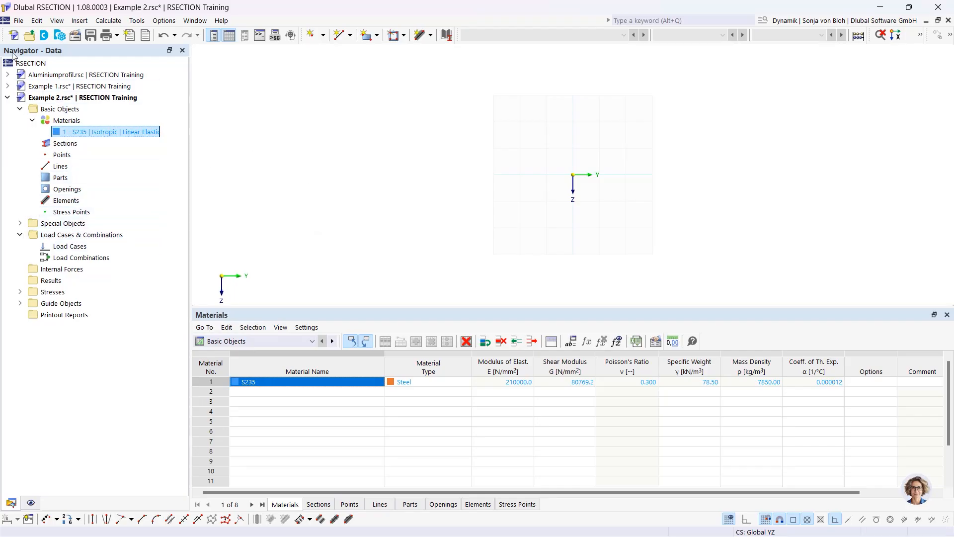
# - Start a new section in Example 2 and choose IPEa 200 from the suggestions for IPE 200
pyautogui.rightClick(65, 144)
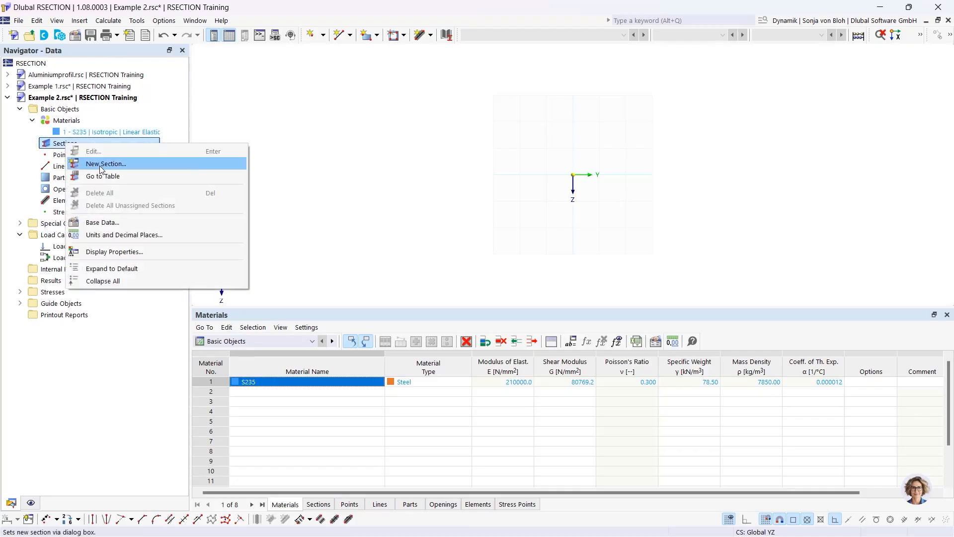
pyautogui.click(101, 164)
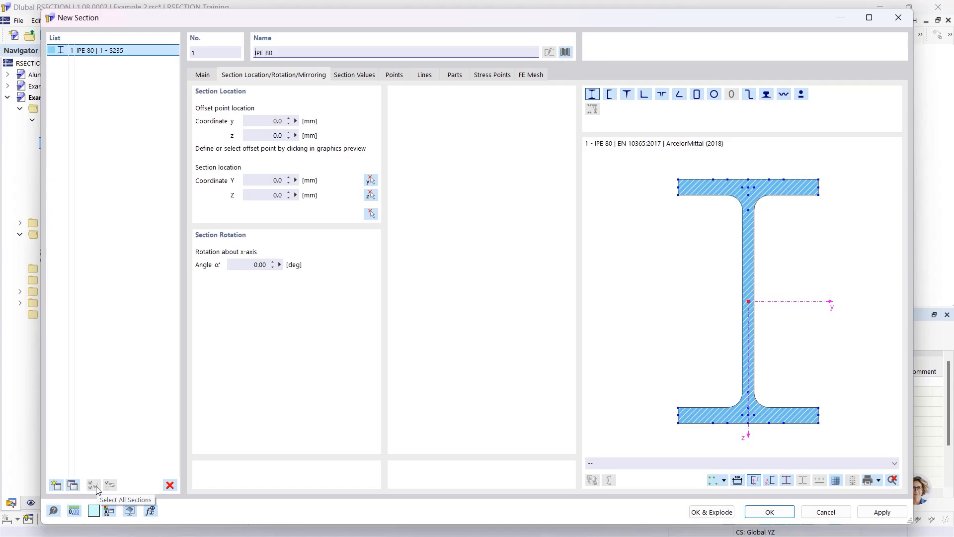
pyautogui.click(302, 52)
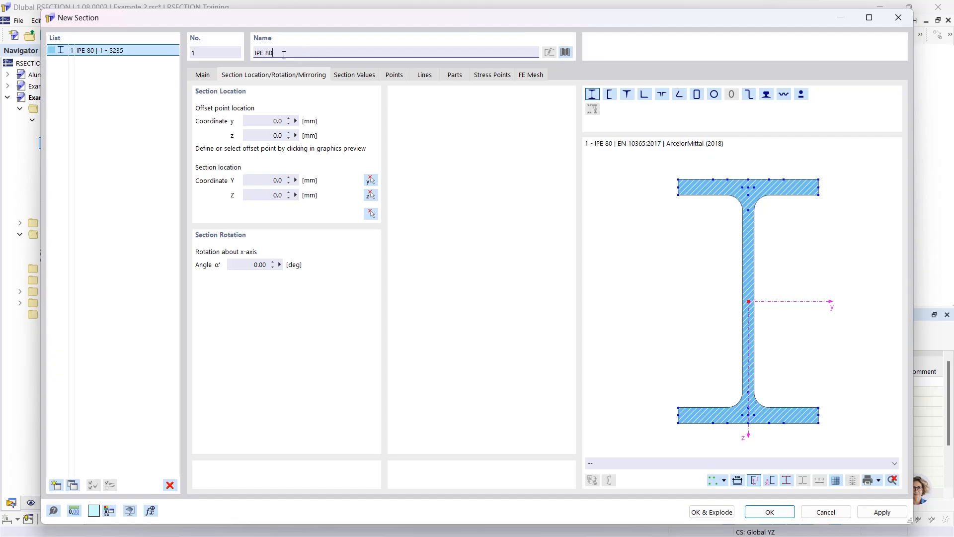
pyautogui.doubleClick(267, 53)
pyautogui.write('2')
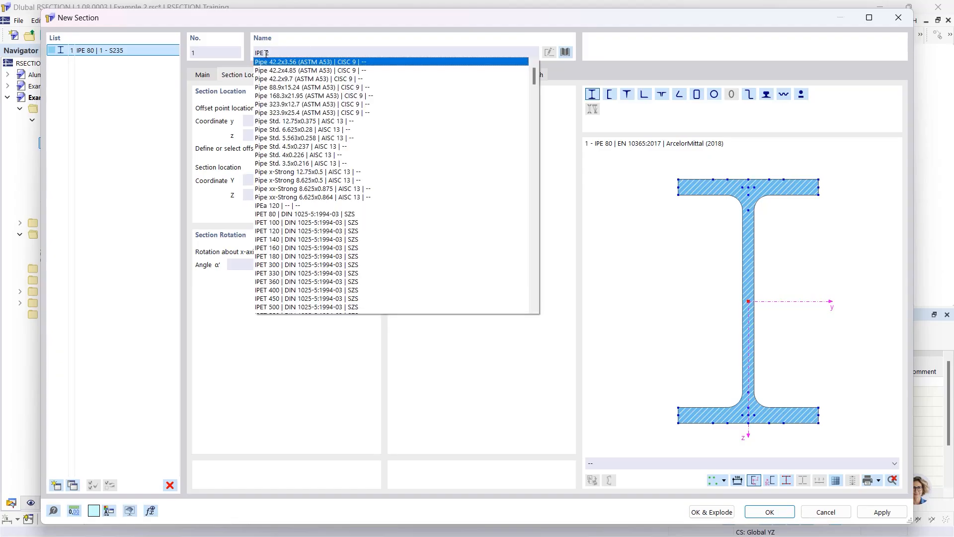
pyautogui.write('00')
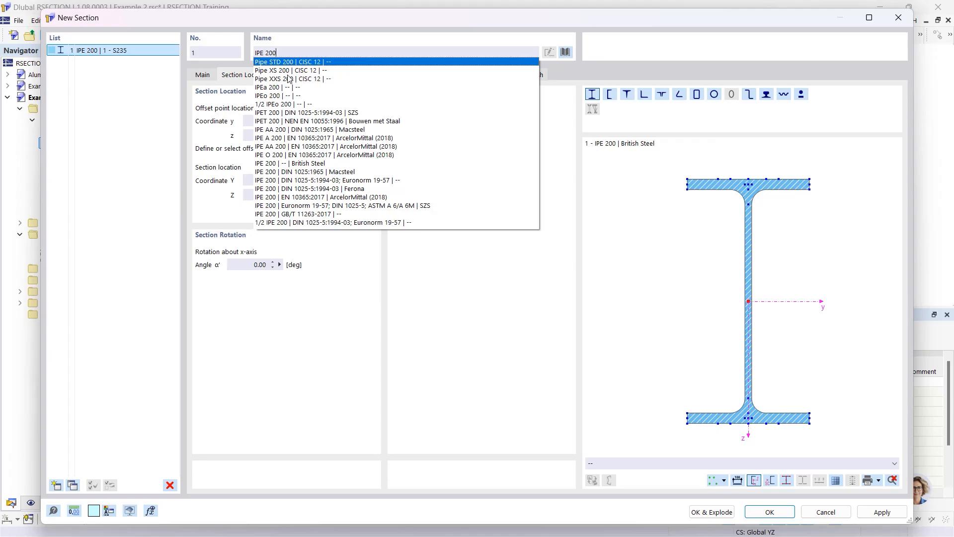
pyautogui.click(272, 89)
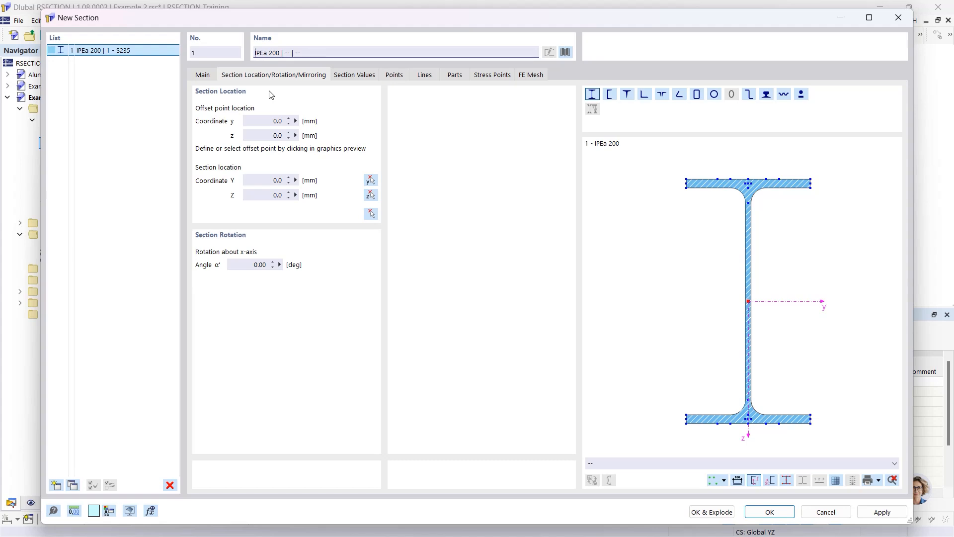
# - Open the standardized angle sections in the section library and search for L 200x
pyautogui.click(566, 52)
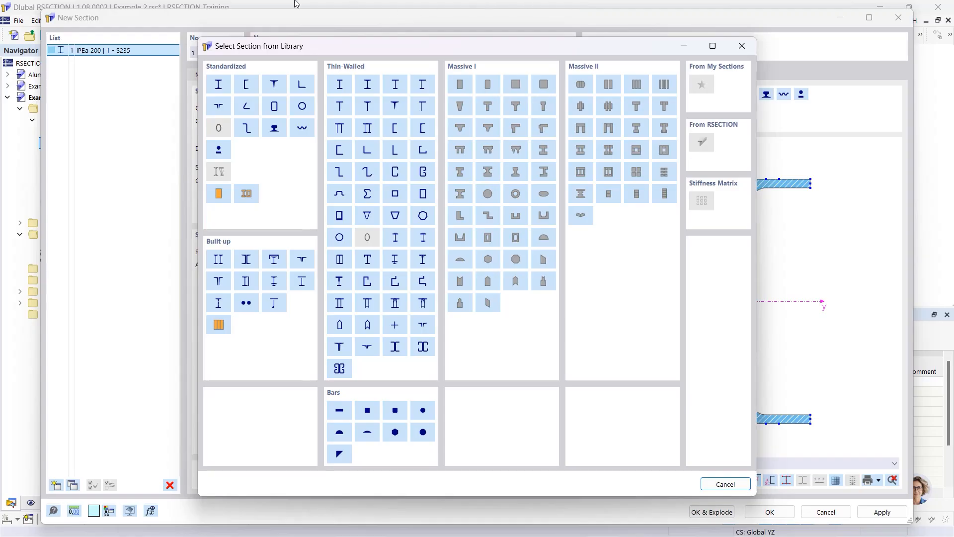
pyautogui.click(301, 91)
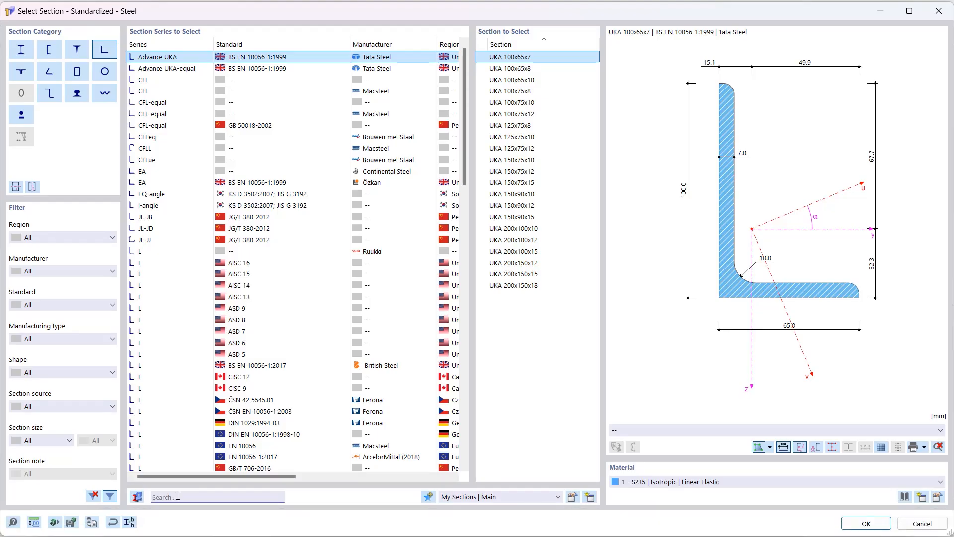
pyautogui.write('L 20')
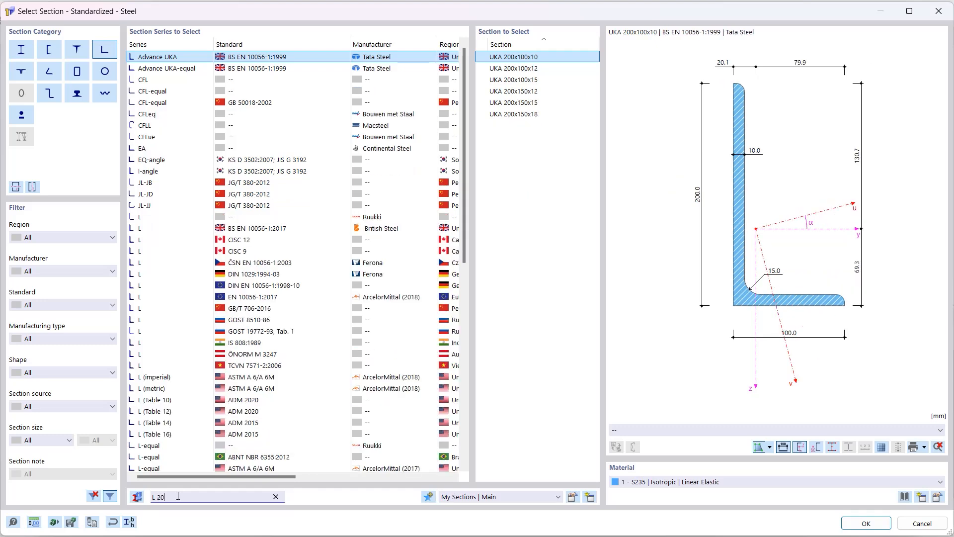
pyautogui.write('0x')
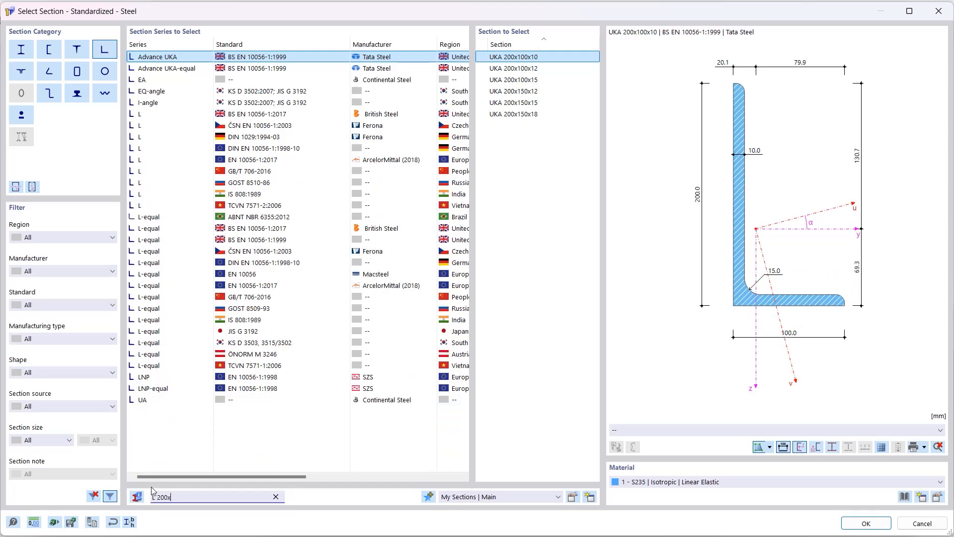
# - Filter the angle sections for L 200x150x12 and choose the DIN EN 10056-1:1998-10 version
pyautogui.write('15')
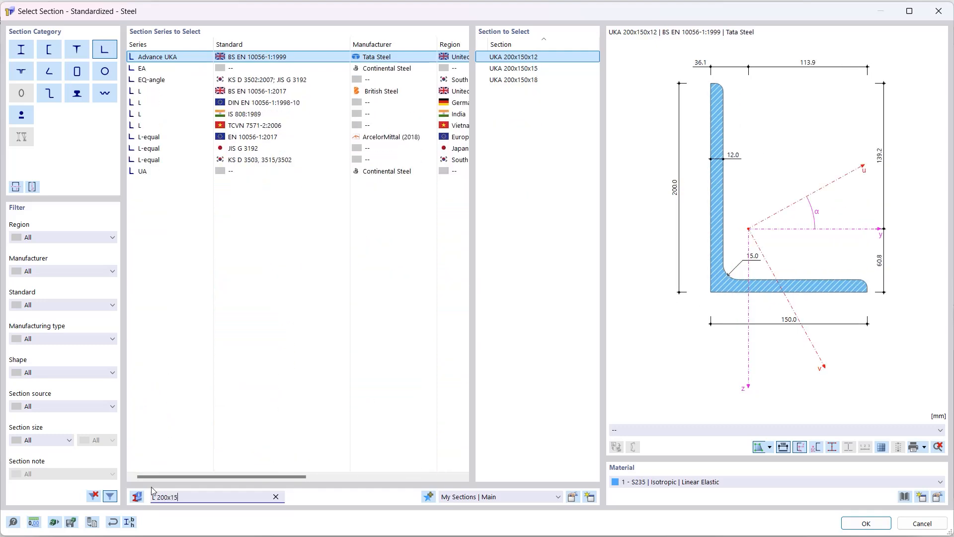
pyautogui.write('0x')
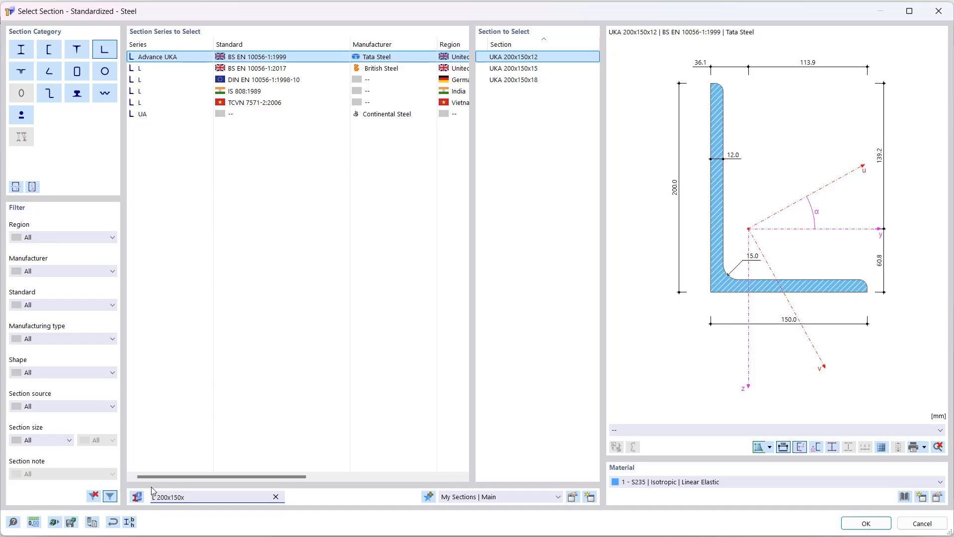
pyautogui.write('12')
pyautogui.click(261, 80)
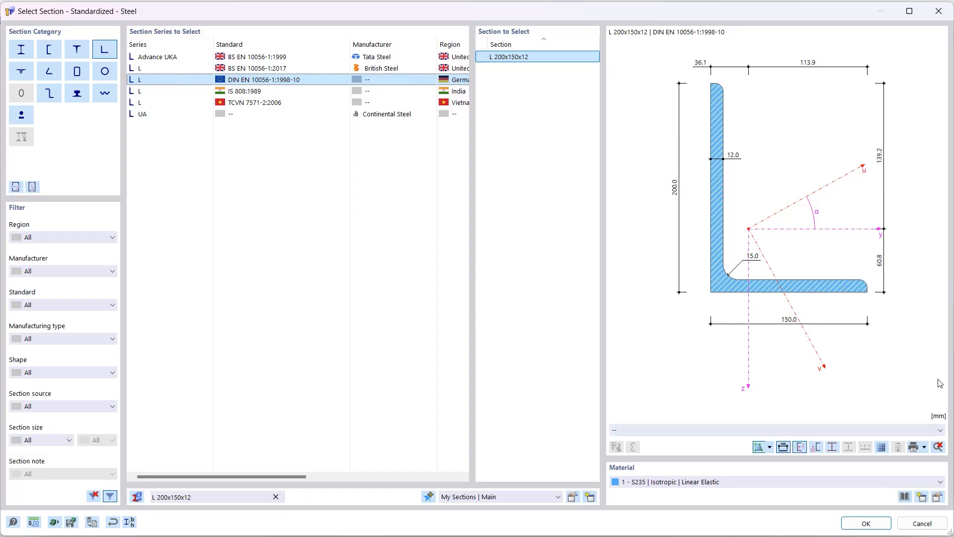
pyautogui.click(864, 524)
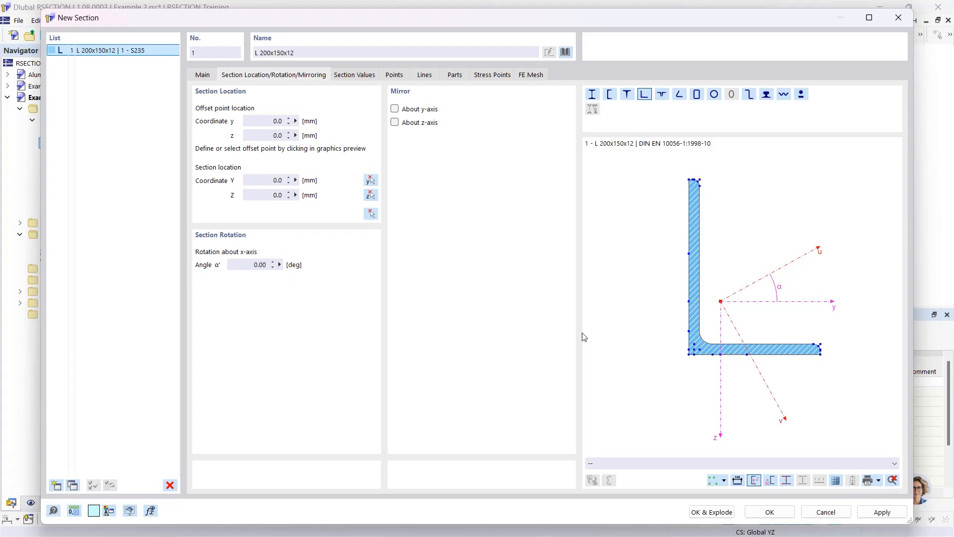
# - Mirror the L 200x150x12 section about the y-axis and rotate it 90° about the x-axis
pyautogui.click(395, 109)
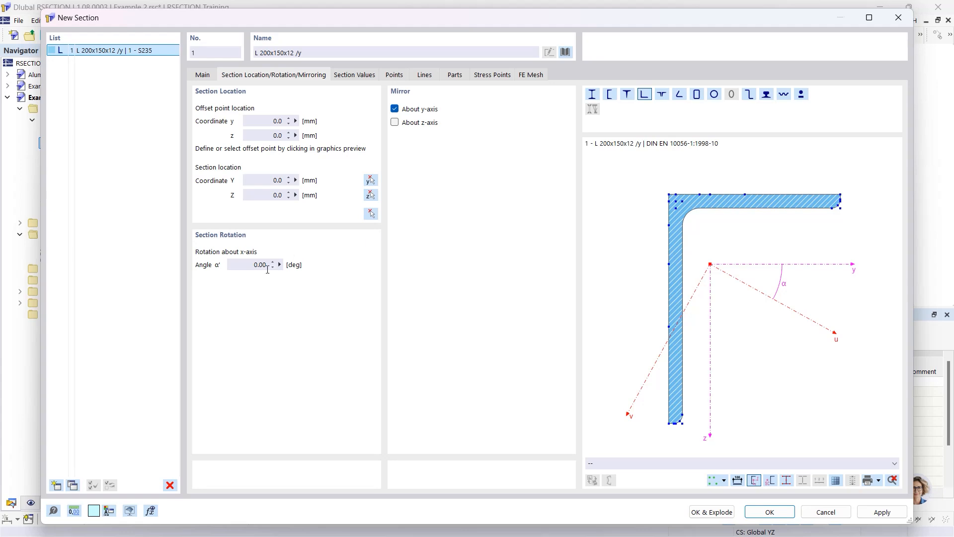
pyautogui.click(247, 266)
pyautogui.write('90')
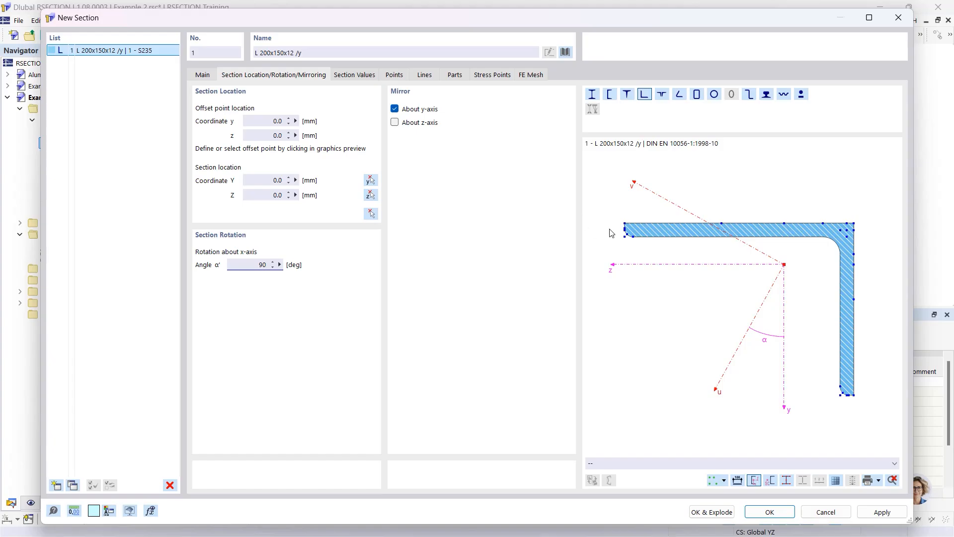
# - Use the mid-thickness point at the horizontal leg's free end as offset point and place the section there on the global origin
pyautogui.scroll(5, 633, 227)
pyautogui.scroll(3, 632, 227)
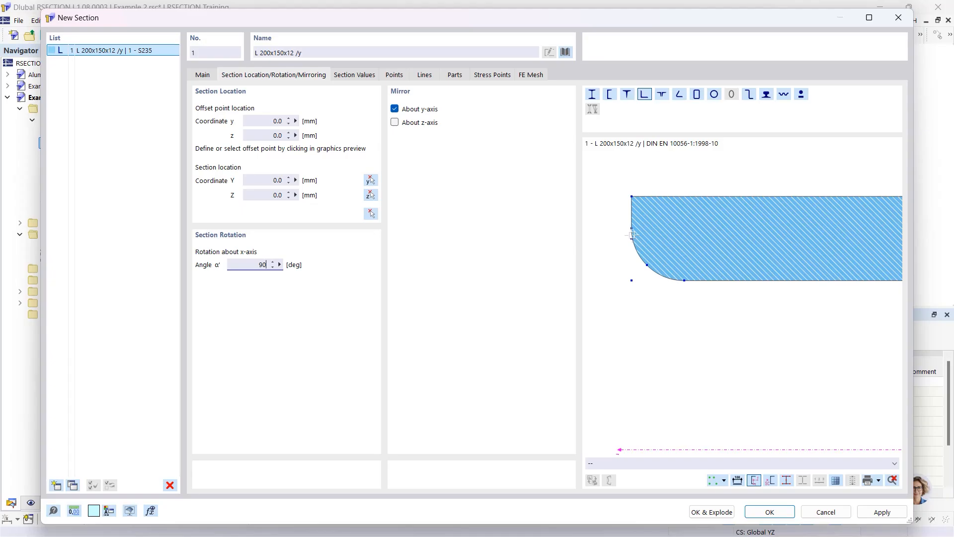
pyautogui.click(632, 239)
pyautogui.click(270, 182)
pyautogui.click(370, 214)
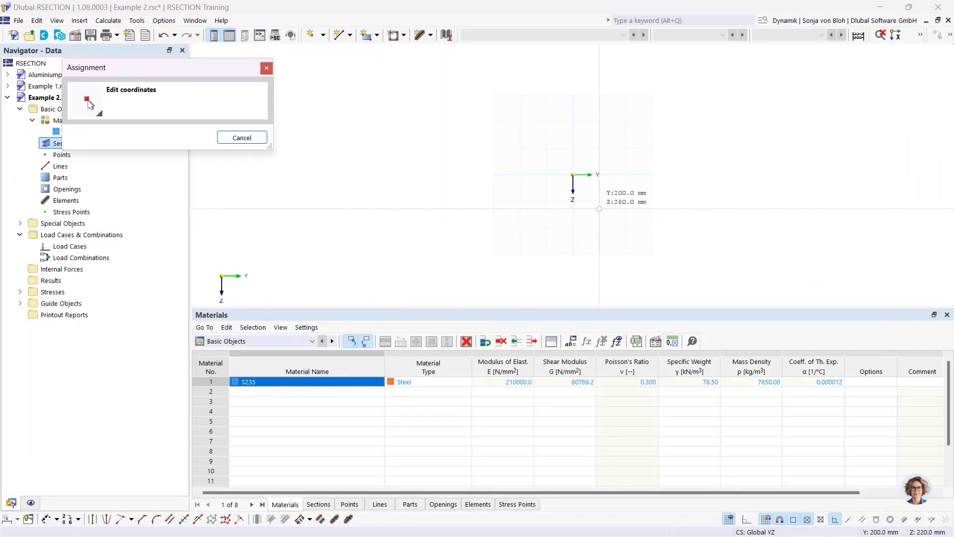
pyautogui.scroll(5, 599, 209)
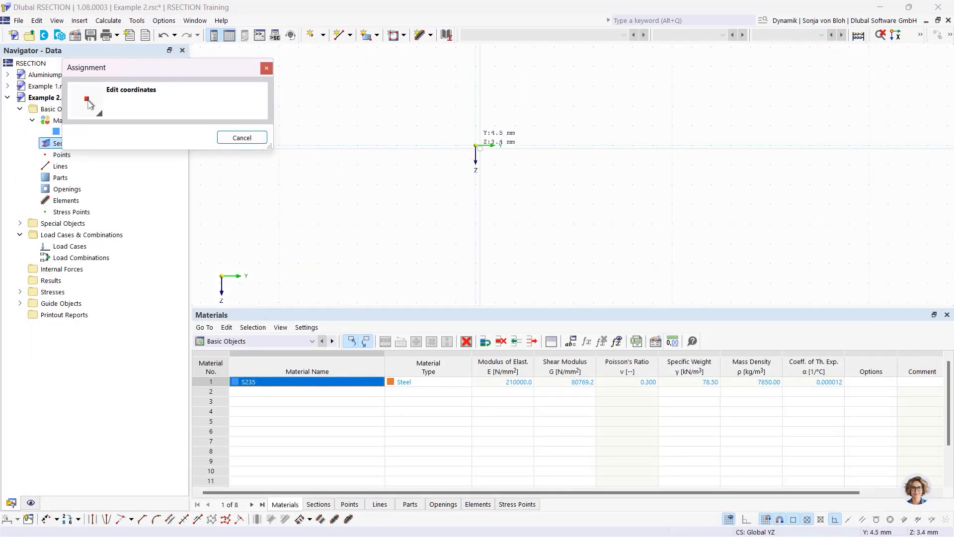
pyautogui.click(478, 147)
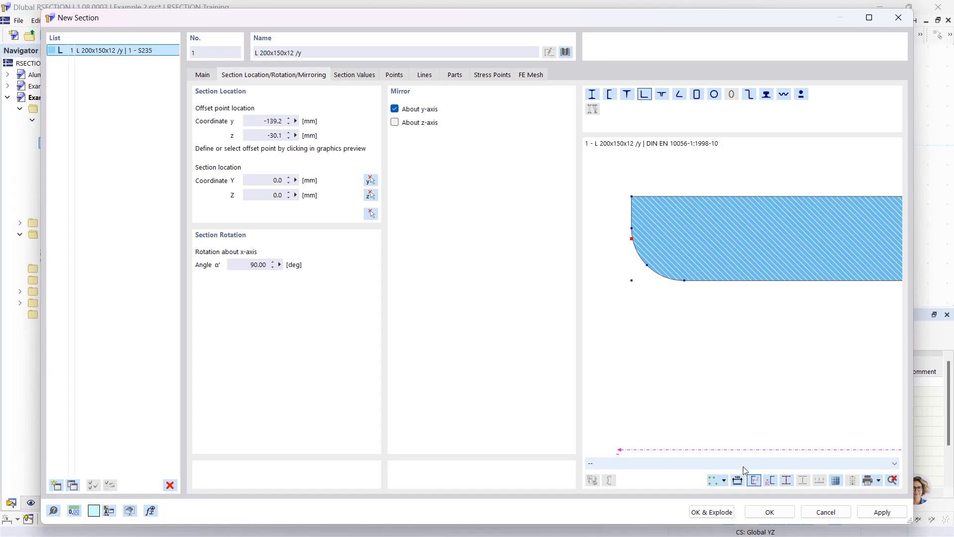
pyautogui.click(755, 509)
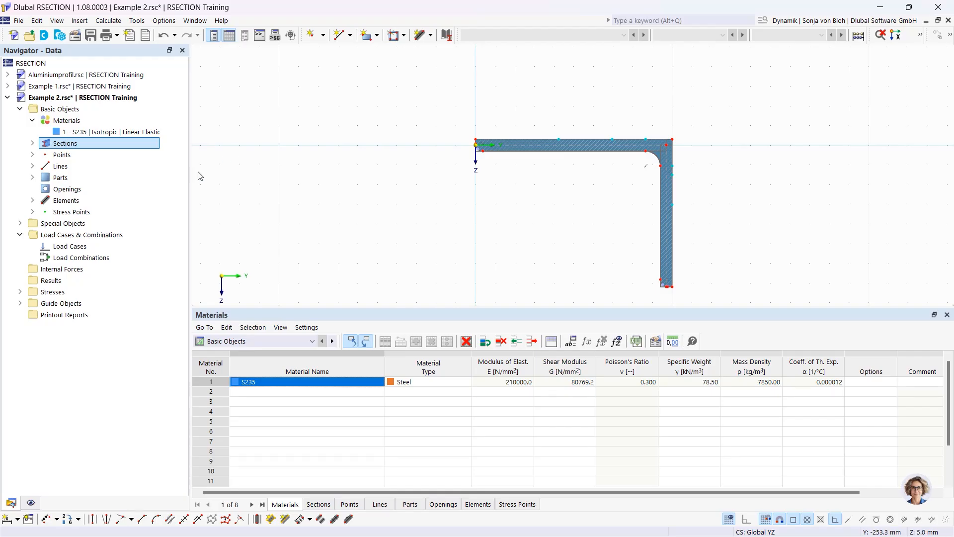
# - Examine which areas of the angle its two elements and its boundary-line part cover
pyautogui.click(32, 201)
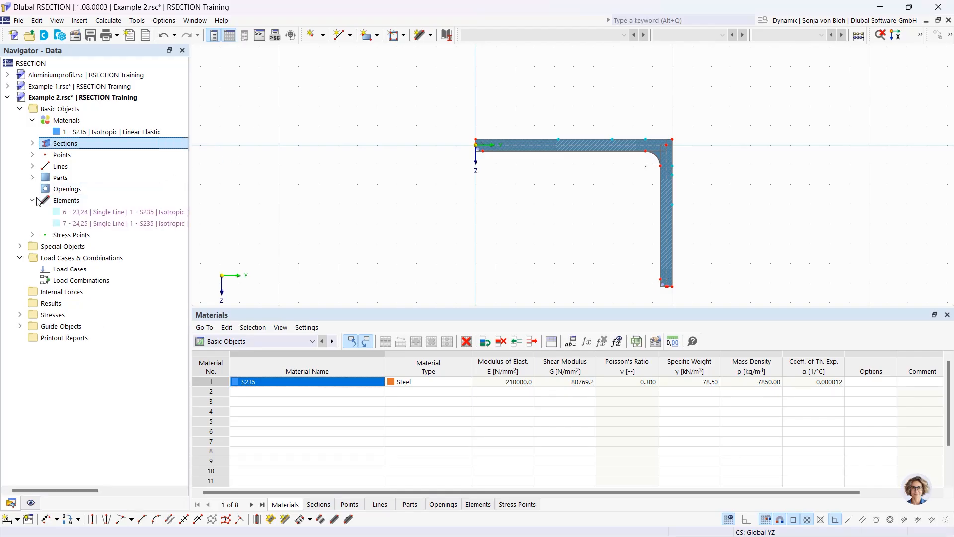
pyautogui.click(87, 212)
pyautogui.click(87, 223)
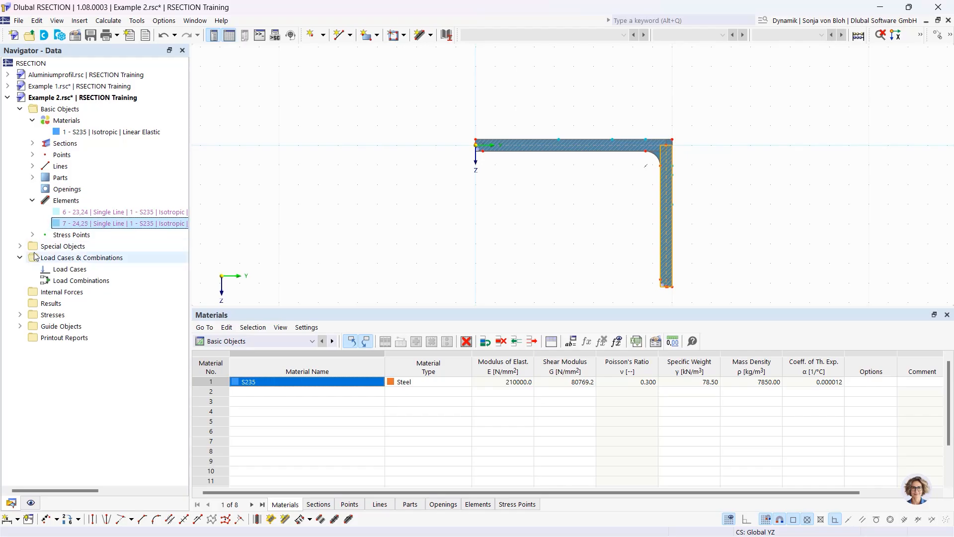
pyautogui.click(33, 177)
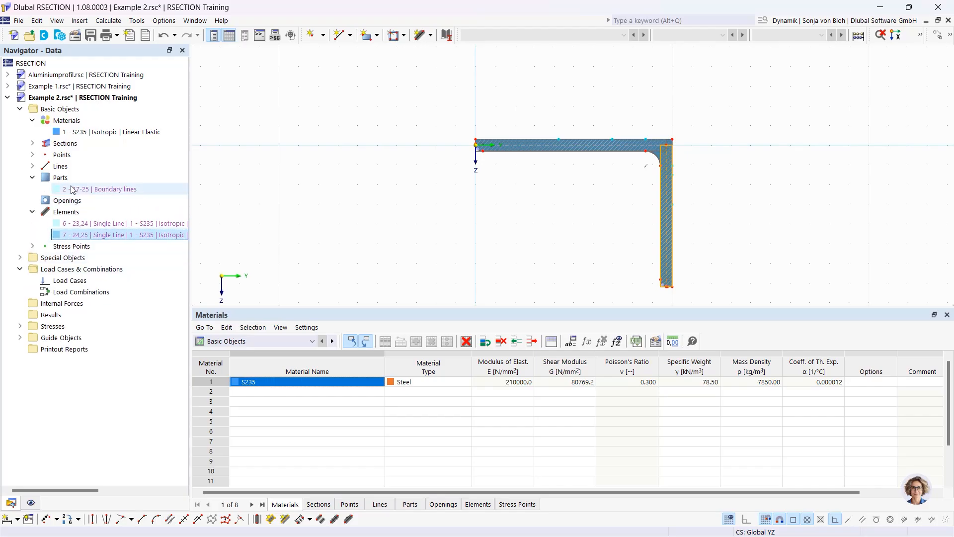
pyautogui.click(86, 189)
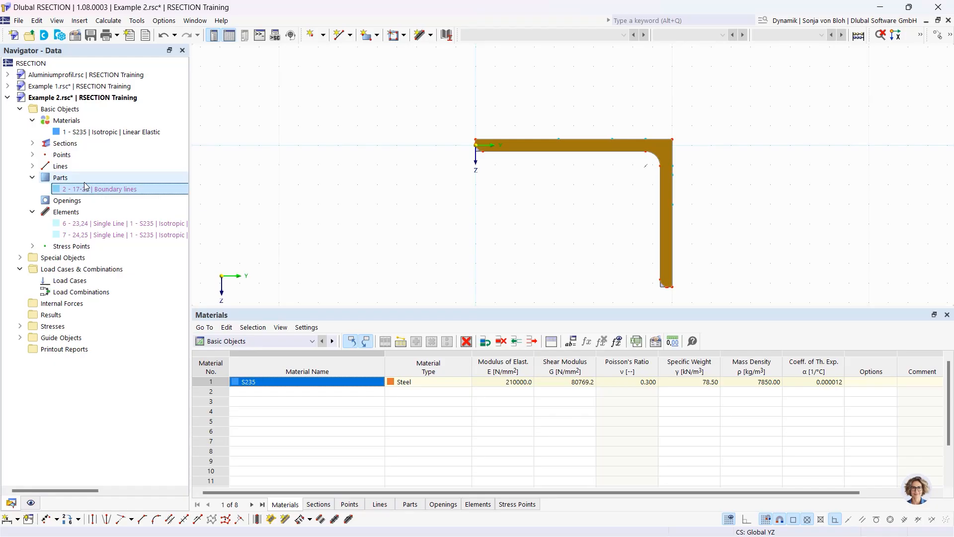
# - Review the placed angle's location, rotation and mirroring settings and the rotate tool for selected objects
pyautogui.doubleClick(503, 147)
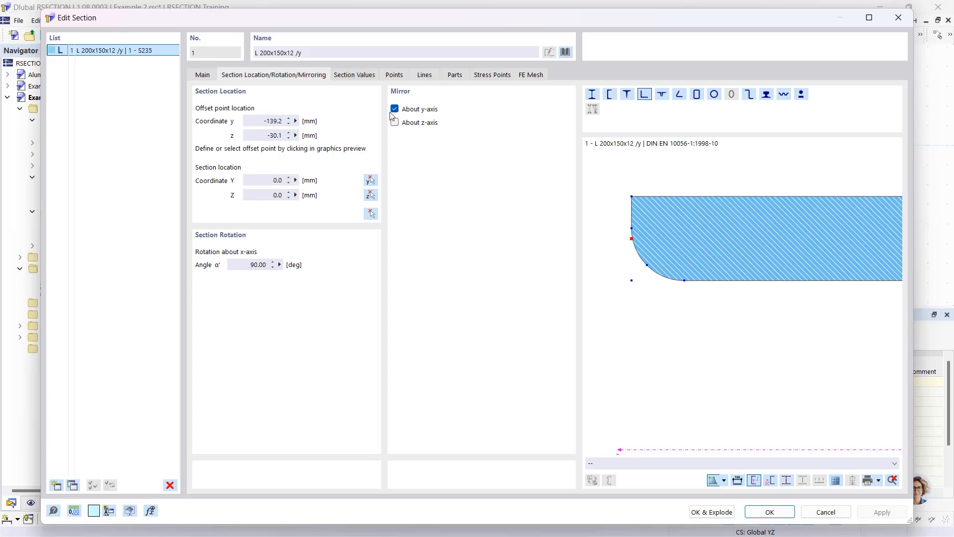
pyautogui.click(898, 17)
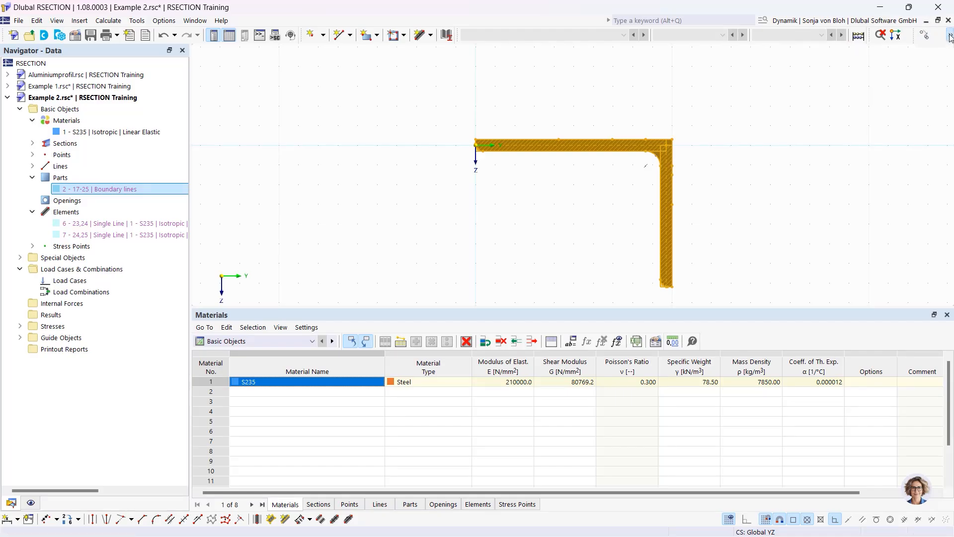
pyautogui.click(950, 38)
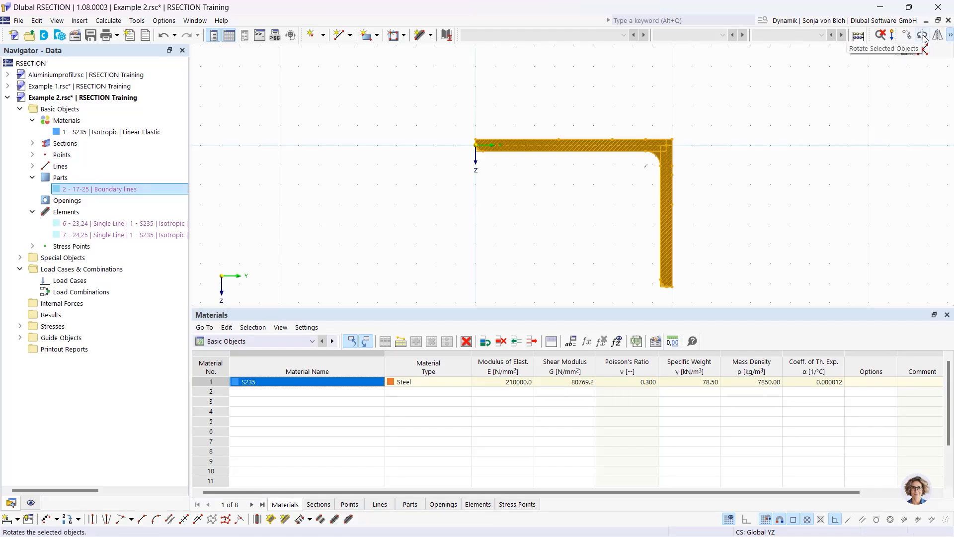
pyautogui.click(776, 160)
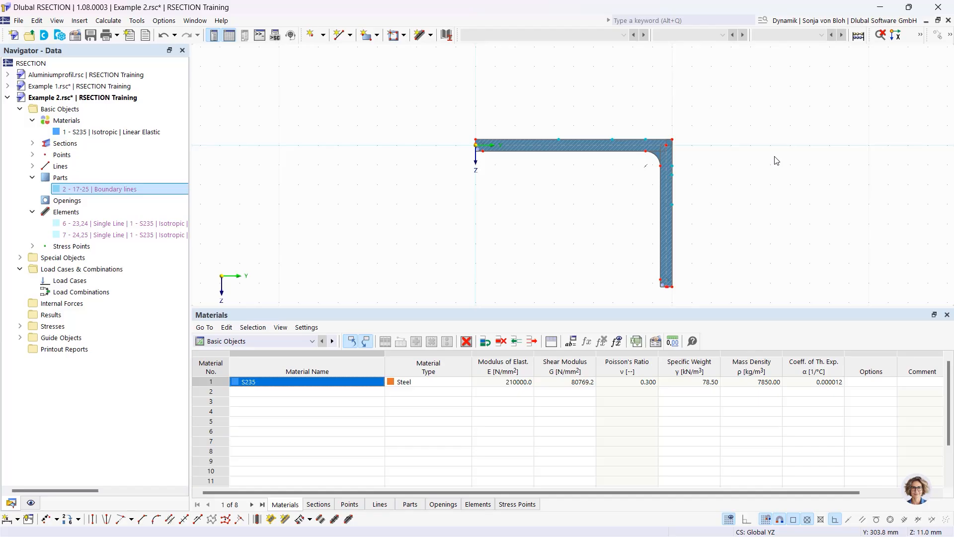
# - Explode the placed angle section into its individual objects and clear the selection
pyautogui.rightClick(497, 146)
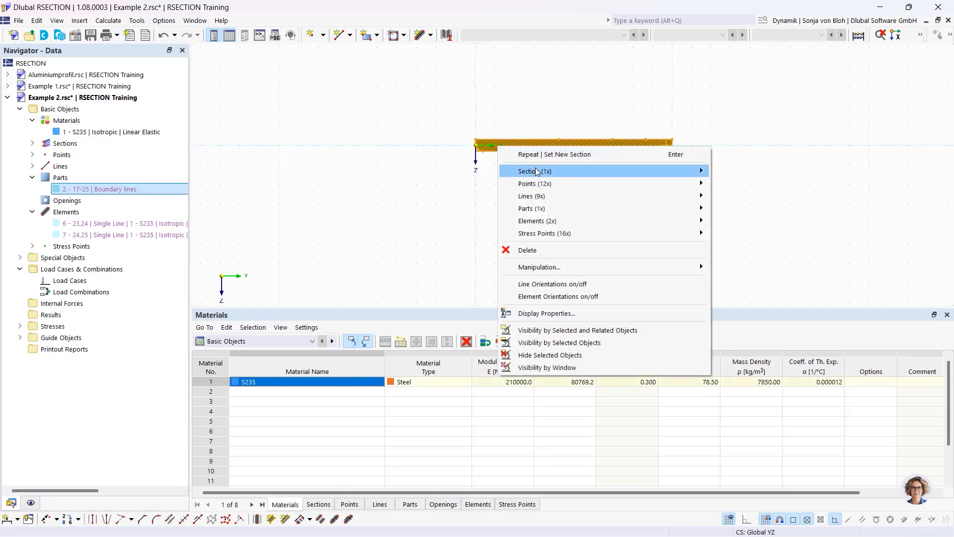
pyautogui.moveTo(536, 172)
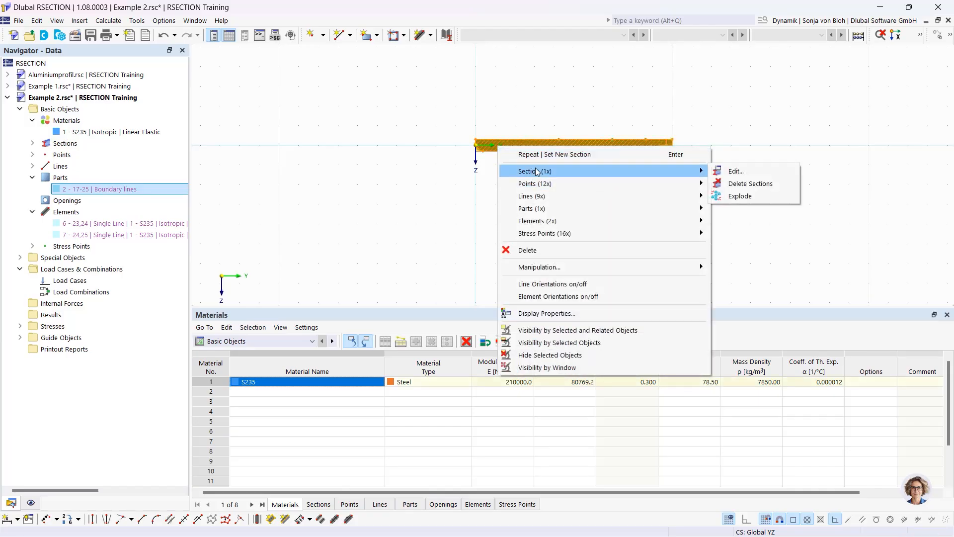
pyautogui.click(744, 195)
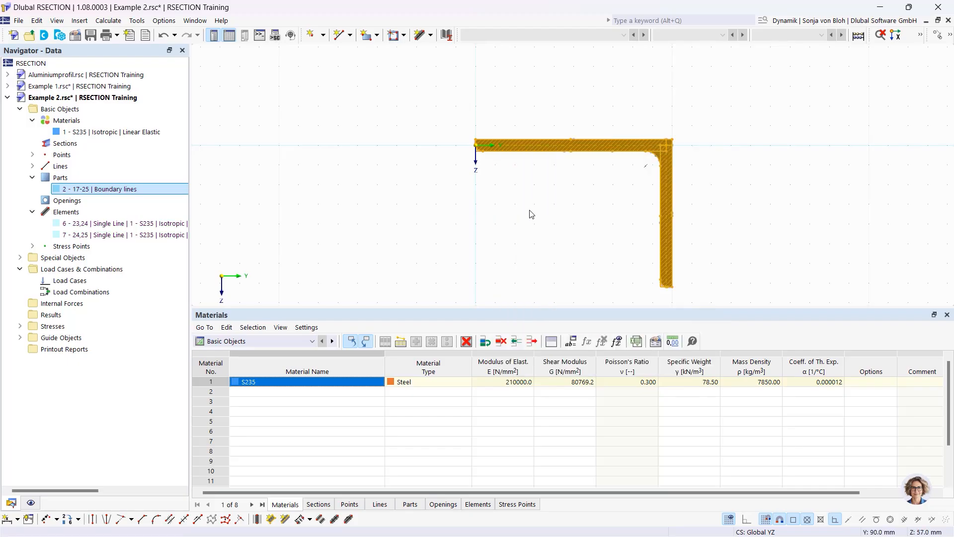
pyautogui.click(361, 227)
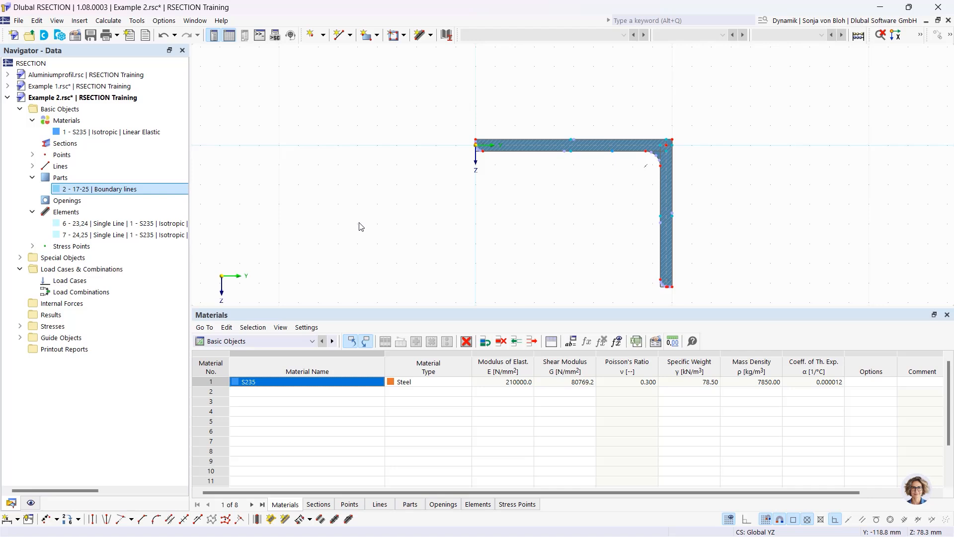
# - Delete the rounding arc at the free end of the exploded angle's horizontal leg
pyautogui.scroll(8, 466, 180)
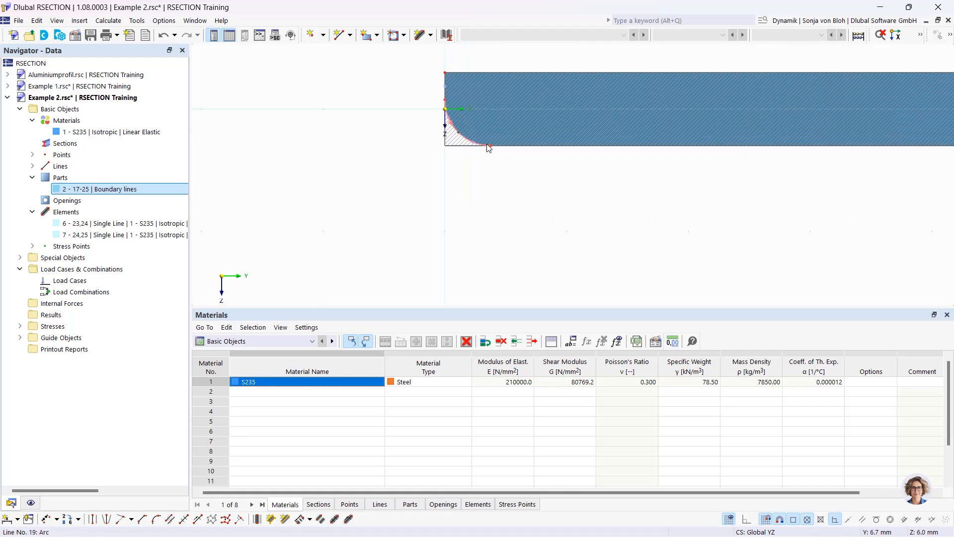
pyautogui.scroll(3, 487, 145)
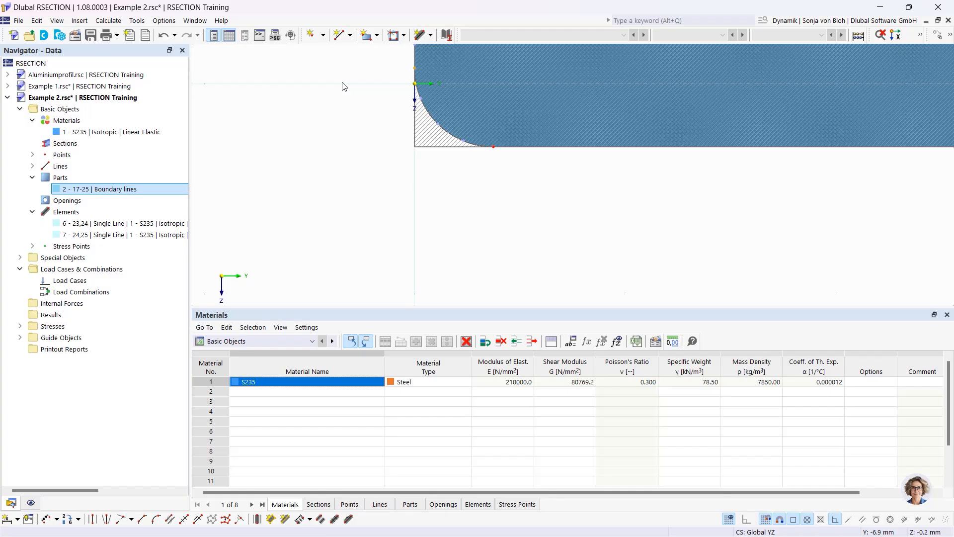
pyautogui.press('Delete')
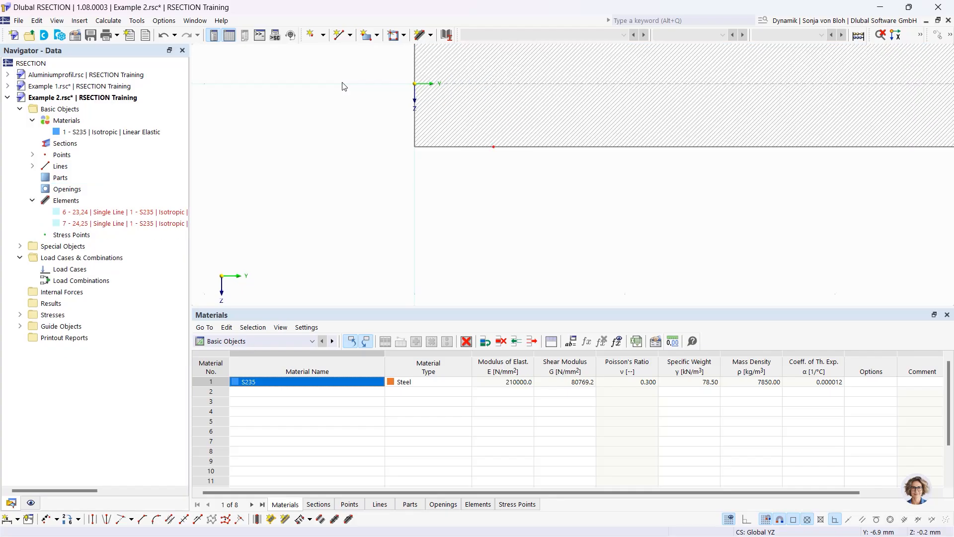
pyautogui.scroll(-3, 502, 207)
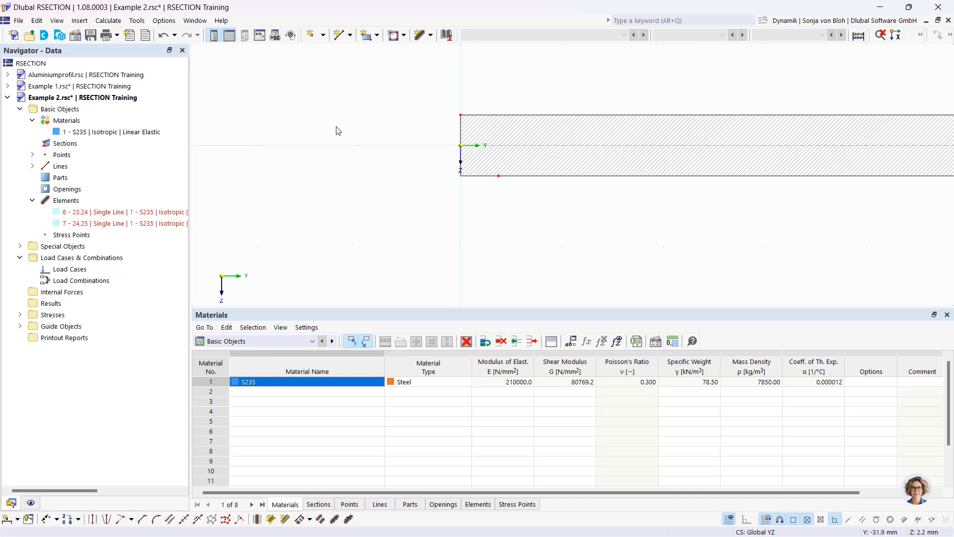
# - Add a single-line element by length and direction, 200 mm long and 12 mm thick, running from the origin in negative Y
pyautogui.click(430, 36)
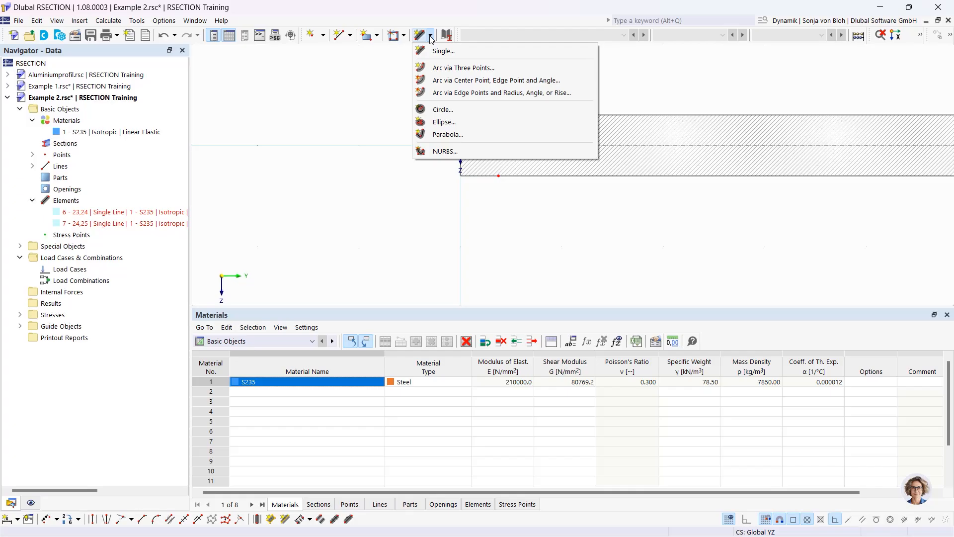
pyautogui.click(442, 52)
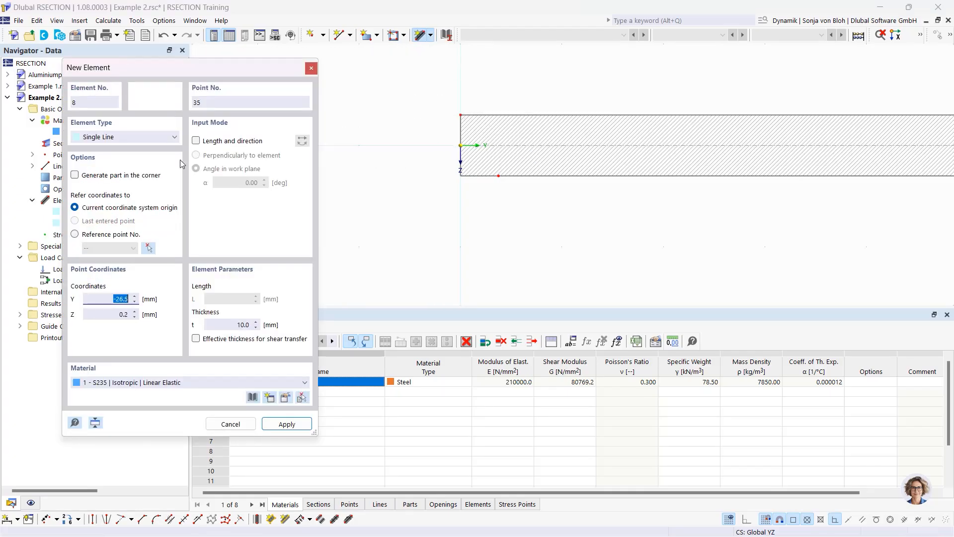
pyautogui.click(196, 141)
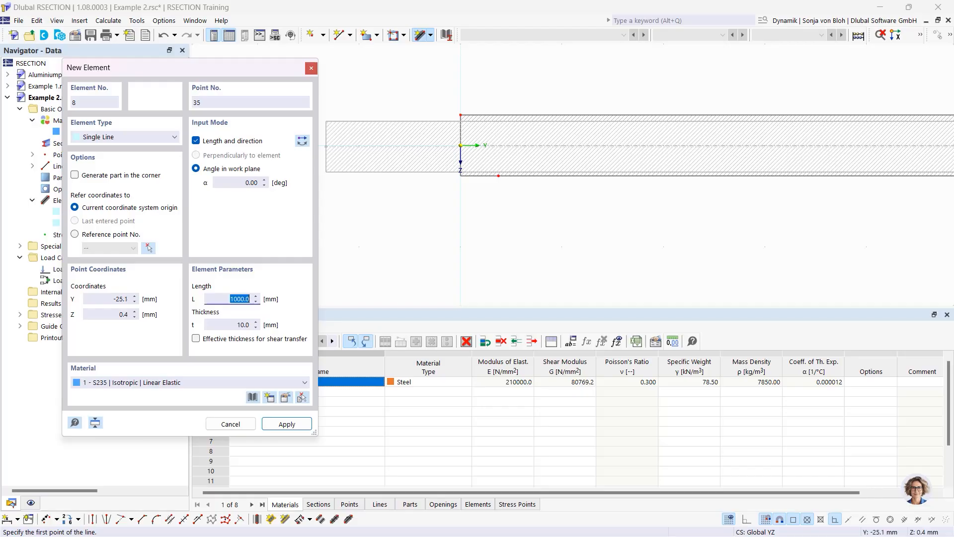
pyautogui.click(302, 141)
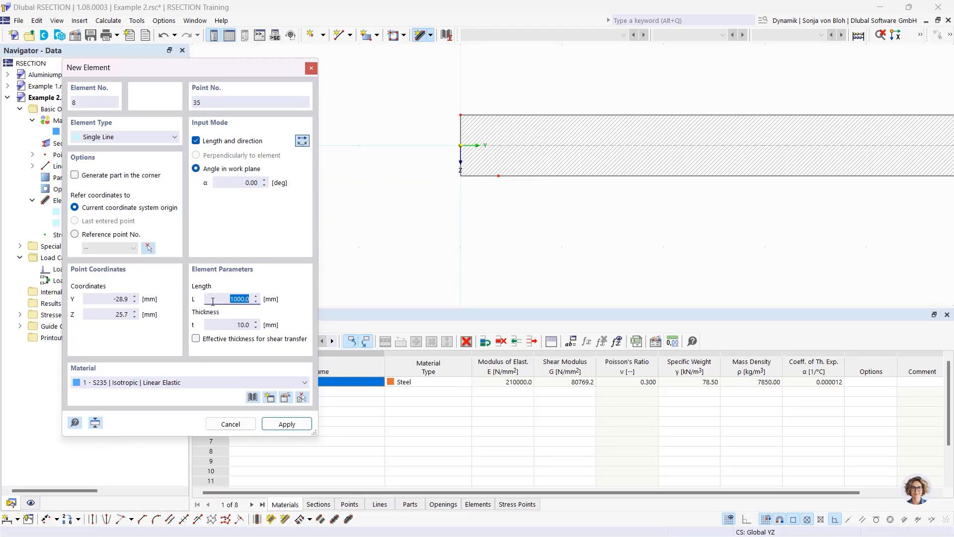
pyautogui.write('200')
pyautogui.click(250, 324)
pyautogui.doubleClick(250, 324)
pyautogui.write('12')
pyautogui.press('Return')
pyautogui.scroll(2, 444, 159)
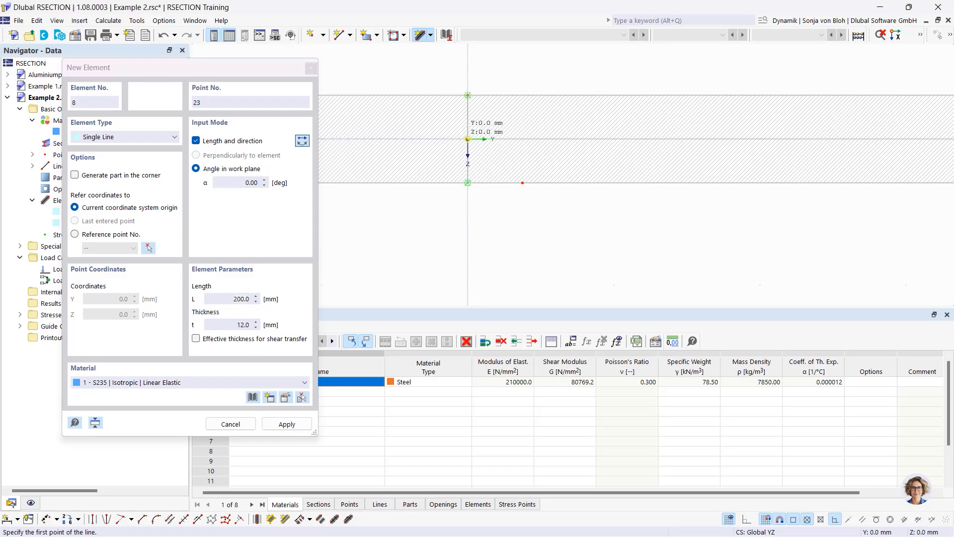
pyautogui.click(468, 139)
# - Add a vertical single-line element from the origin at 90° in the work plane, 400 mm long and 10 mm thick
pyautogui.scroll(-3, 517, 184)
pyautogui.scroll(-1, 508, 177)
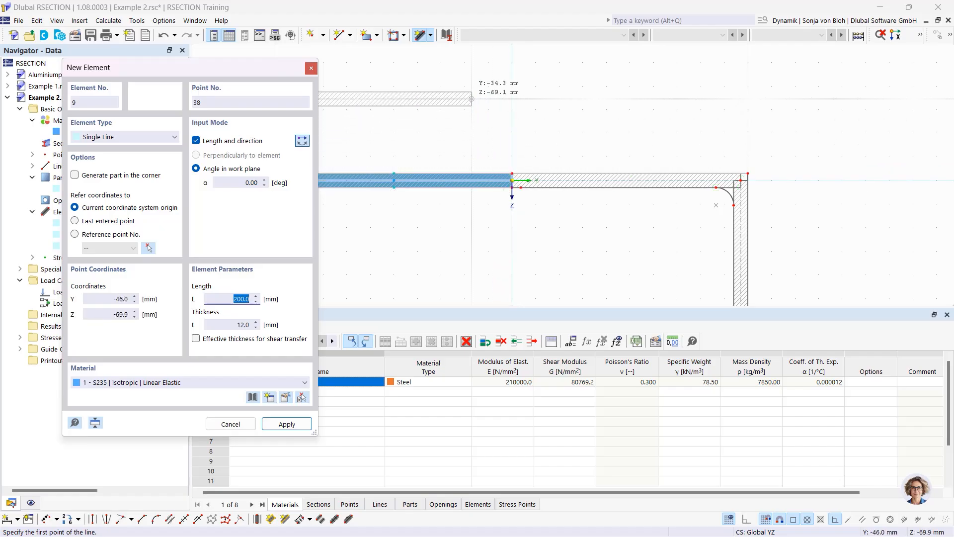
pyautogui.moveTo(240, 183); pyautogui.dragTo(292, 183)
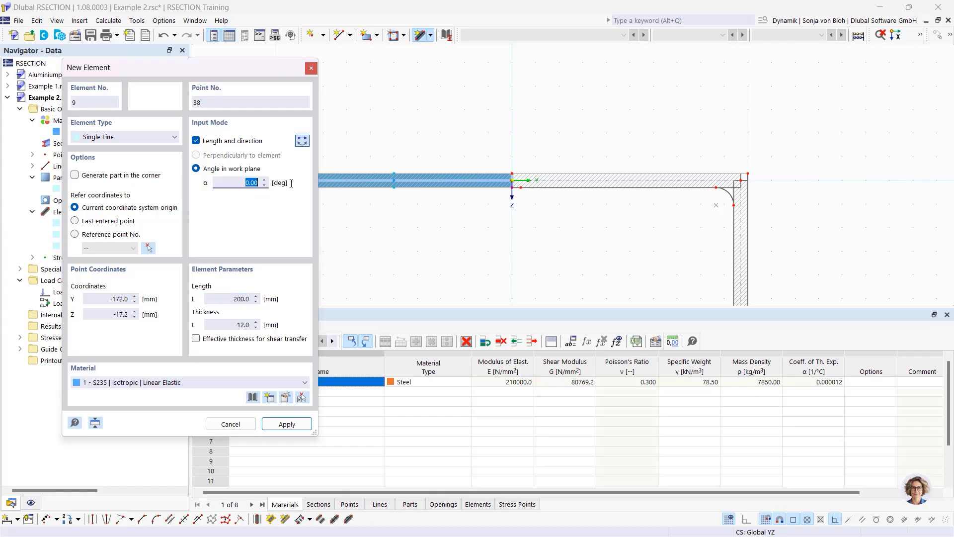
pyautogui.write('90')
pyautogui.press('Tab')
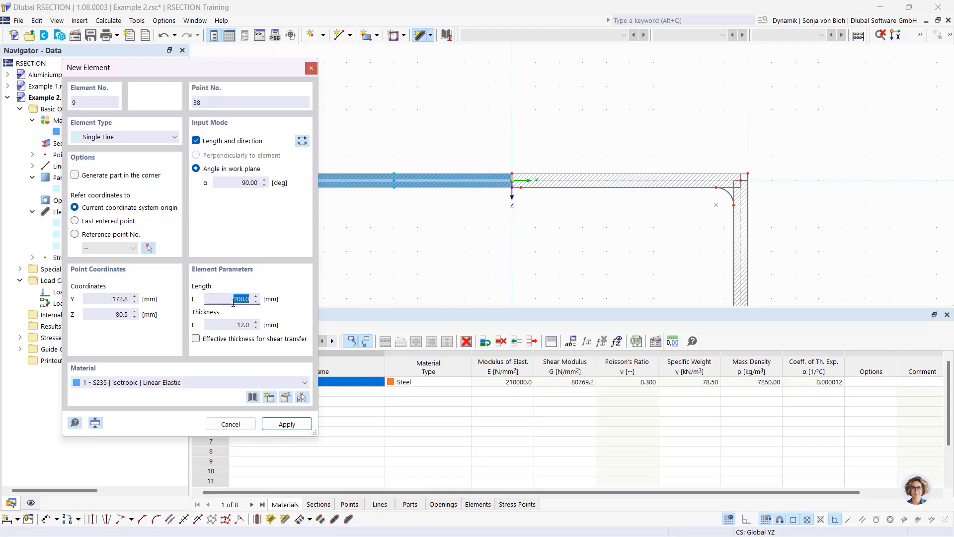
pyautogui.write('400')
pyautogui.click(256, 325)
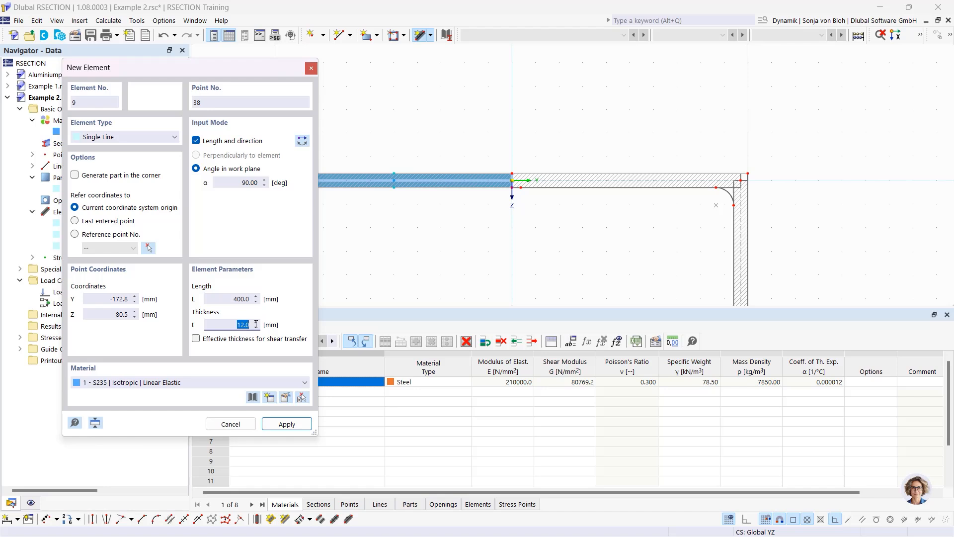
pyautogui.write('10')
pyautogui.press('Tab')
pyautogui.scroll(2, 524, 219)
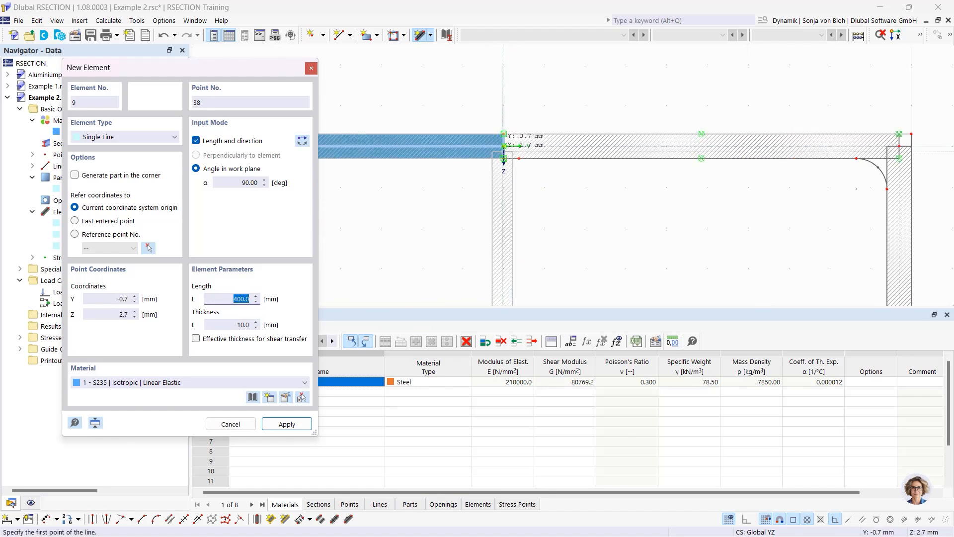
pyautogui.click(504, 146)
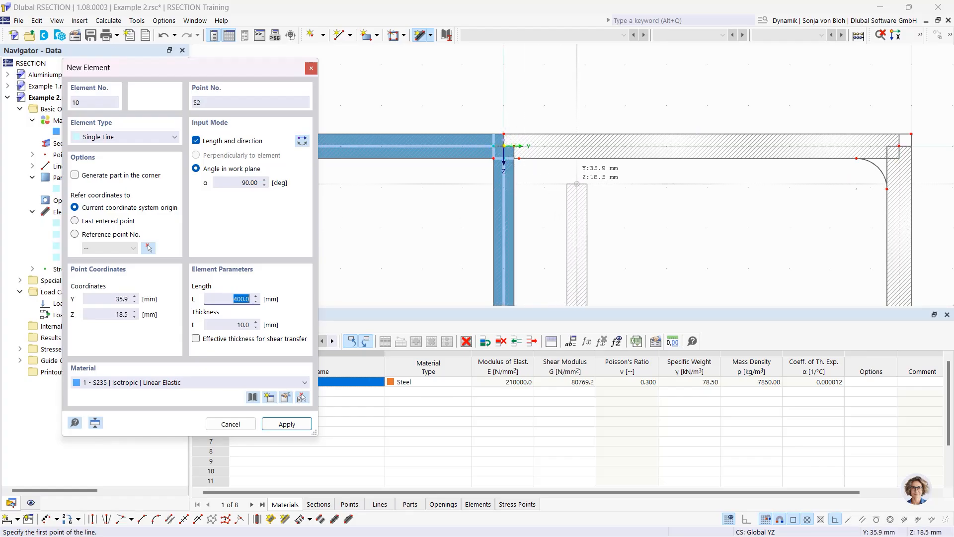
pyautogui.press('Escape')
# - Delete the short vertical end line above the origin, where the horizontal element meets the angle's leg
pyautogui.scroll(5, 509, 156)
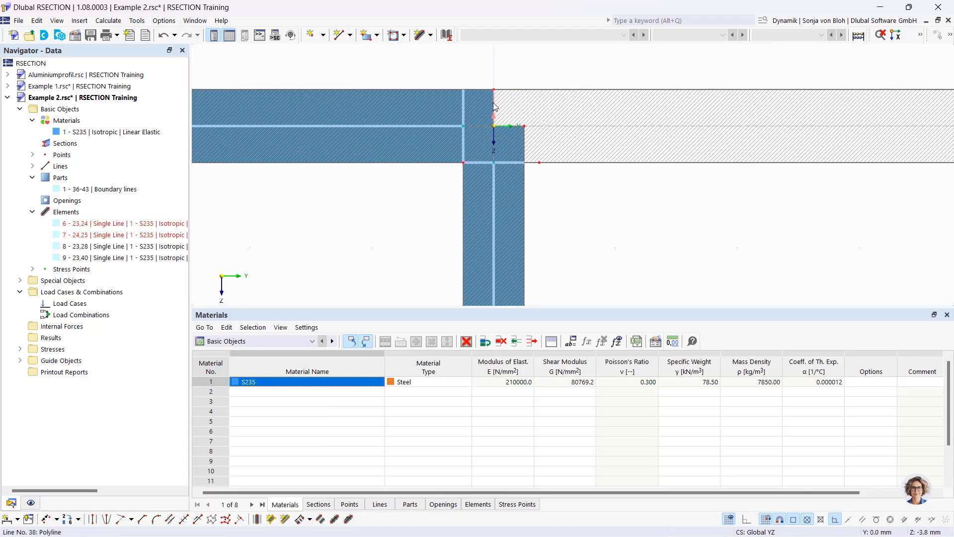
pyautogui.click(493, 103)
pyautogui.press('Delete')
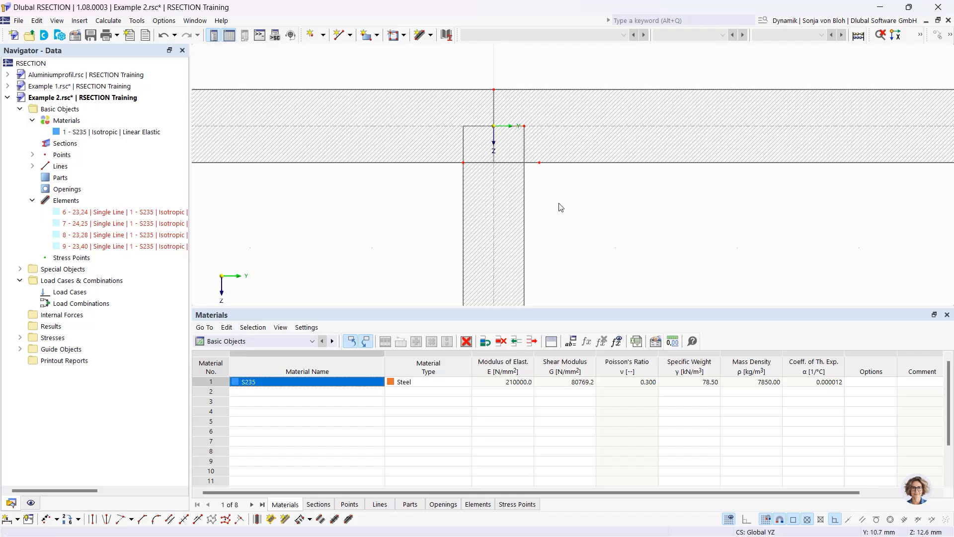
# - Create angled corners by edge and angle, with L1 of 6*sqrt(2) mm and α of 45°, on both sides of the web below the flange
pyautogui.scroll(-3, 561, 207)
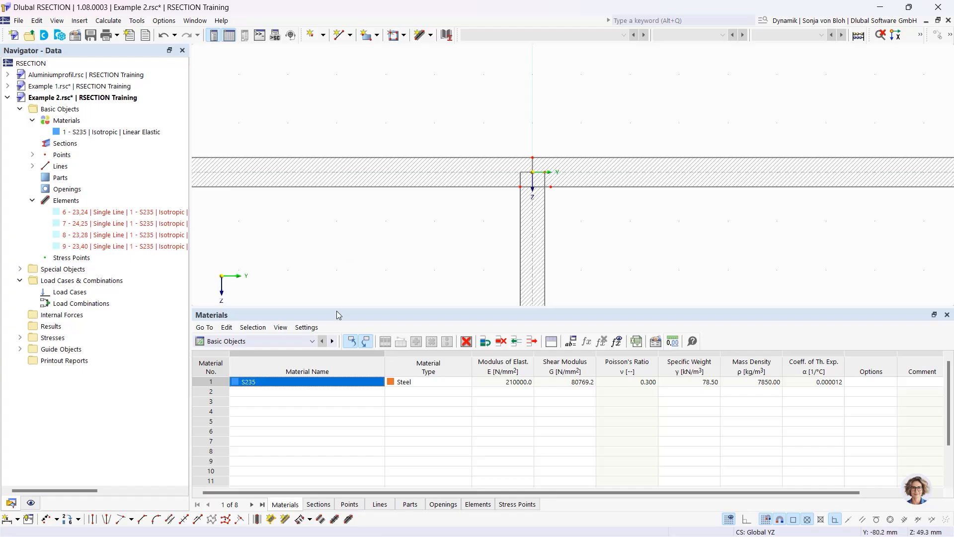
pyautogui.click(142, 520)
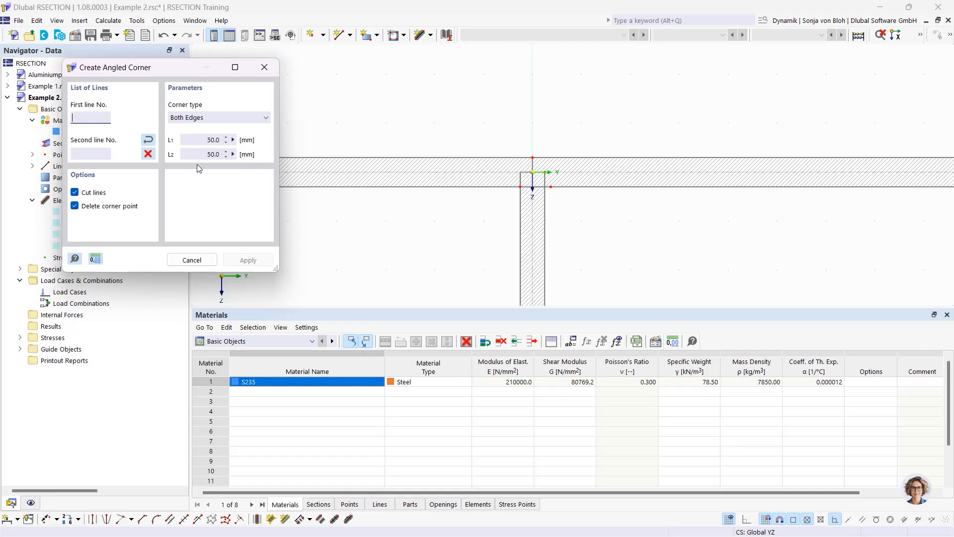
pyautogui.click(215, 117)
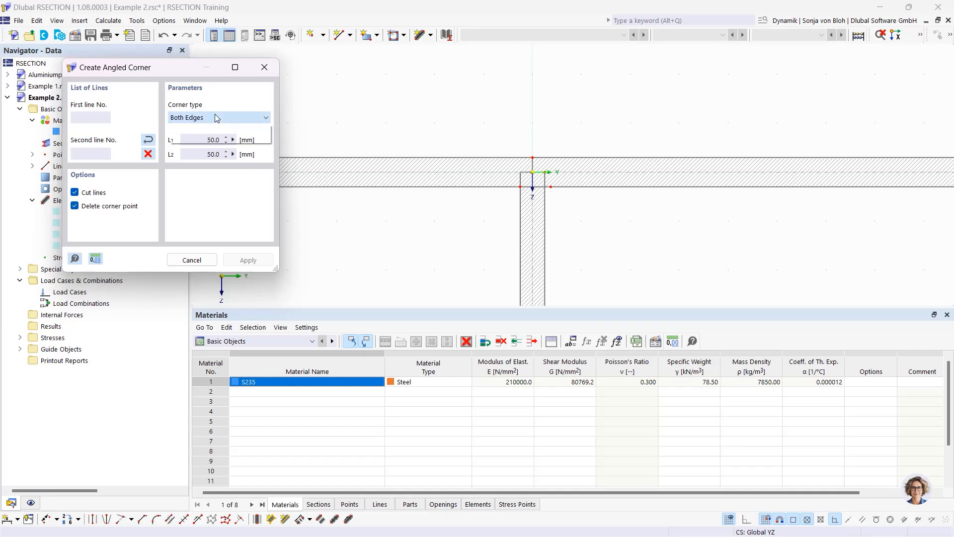
pyautogui.click(210, 139)
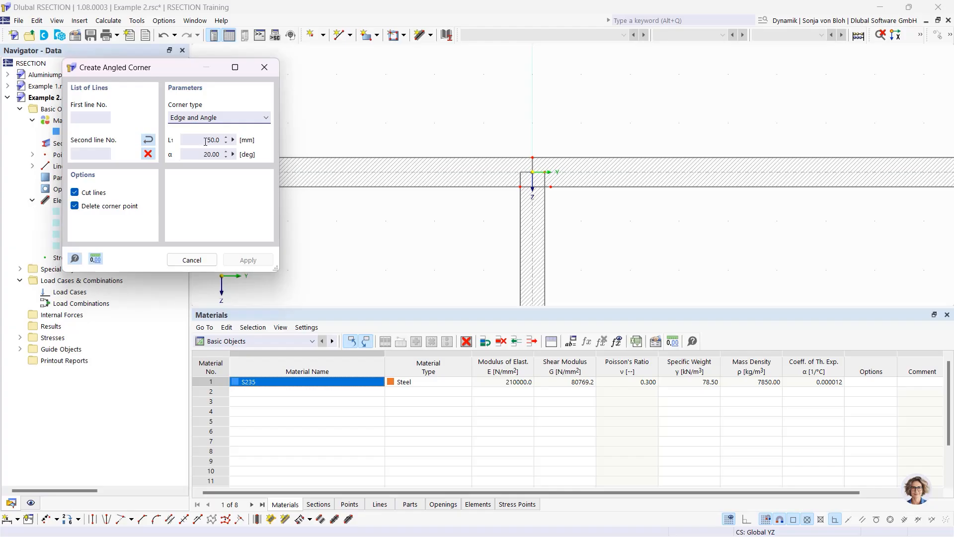
pyautogui.click(206, 140)
pyautogui.write('6*sqrt(2)')
pyautogui.press('Tab')
pyautogui.write('45')
pyautogui.click(501, 188)
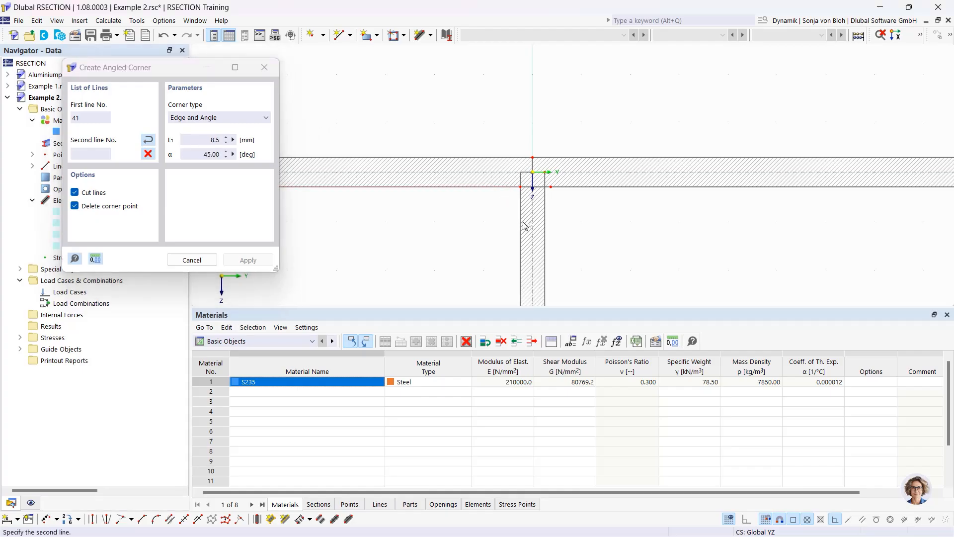
pyautogui.click(570, 187)
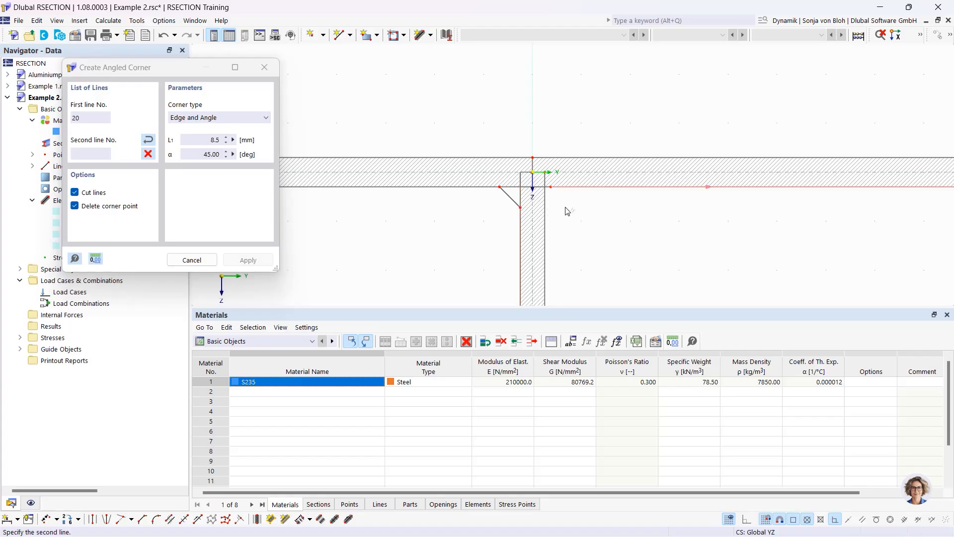
pyautogui.click(545, 226)
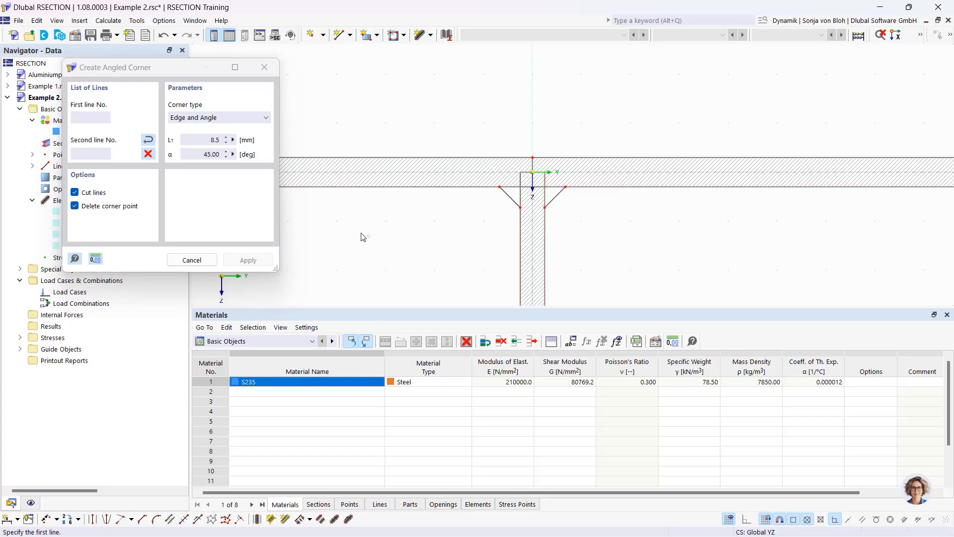
pyautogui.press('Escape')
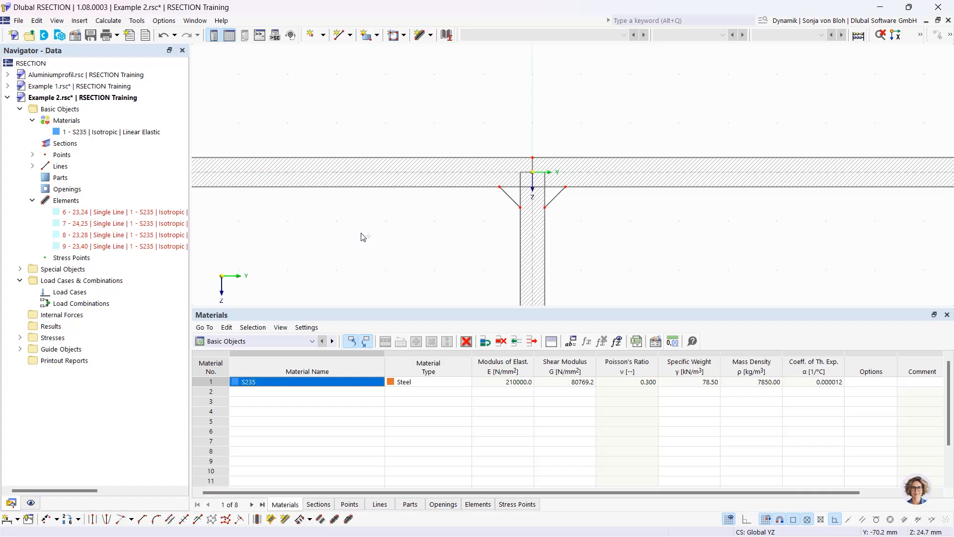
# - Create a part of material S235 by selecting the outer boundary lines of the whole cross-section
pyautogui.scroll(-2, 371, 224)
pyautogui.scroll(-2, 393, 209)
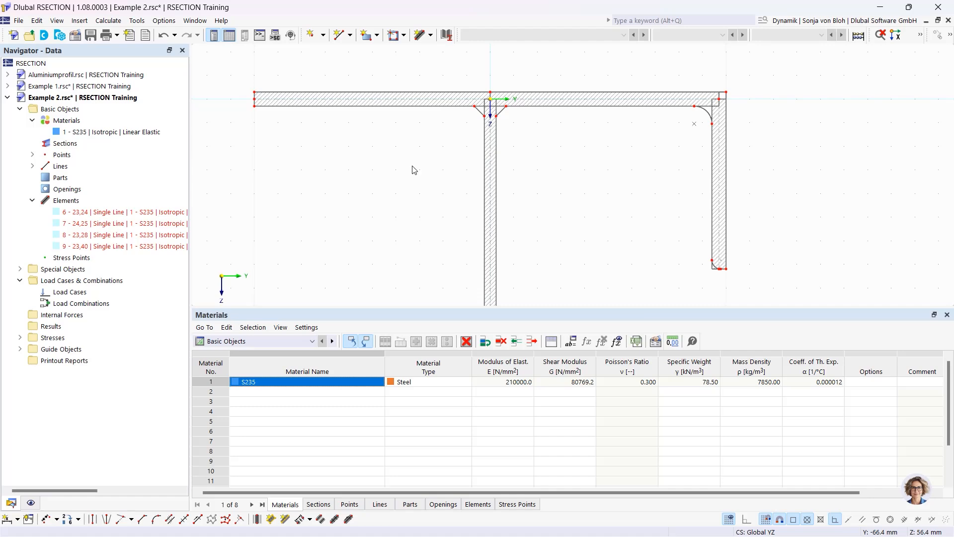
pyautogui.click(377, 36)
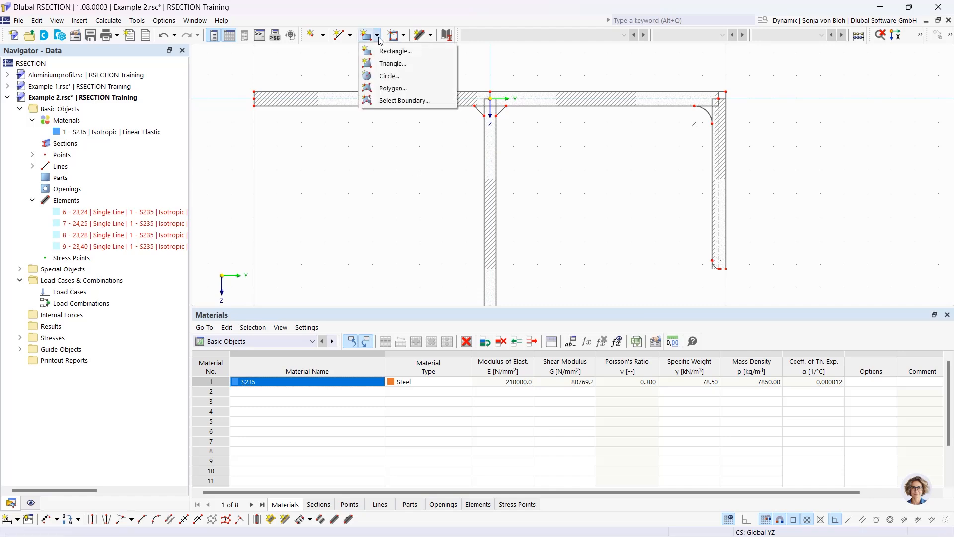
pyautogui.click(381, 99)
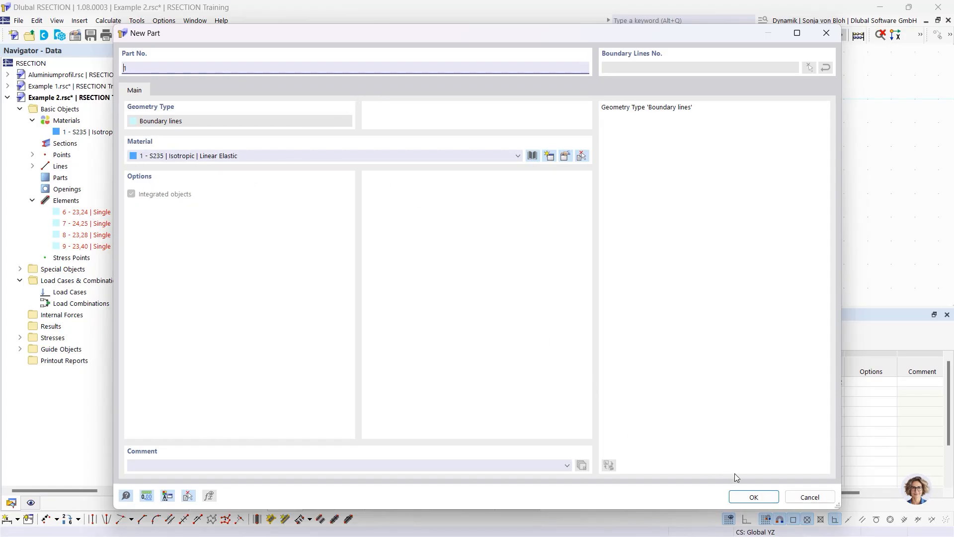
pyautogui.click(754, 497)
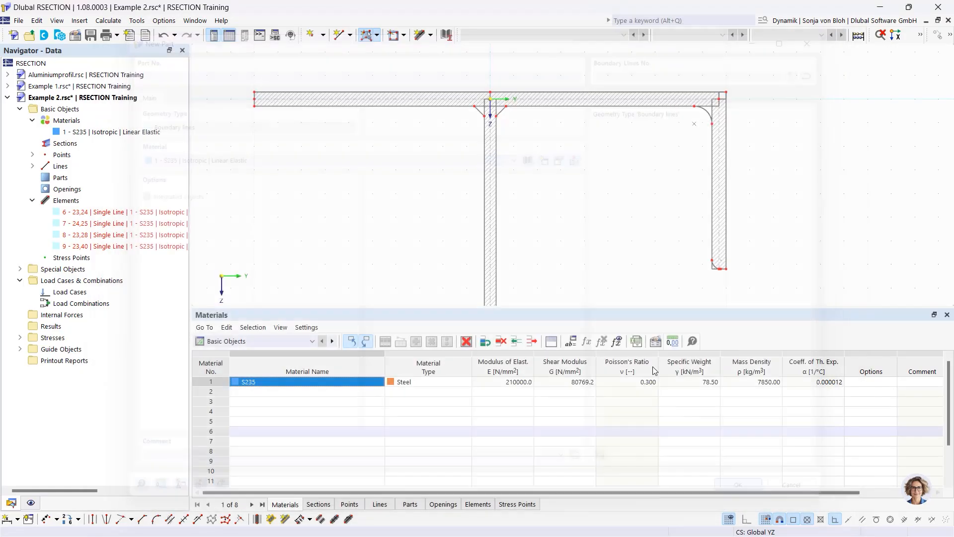
pyautogui.click(420, 91)
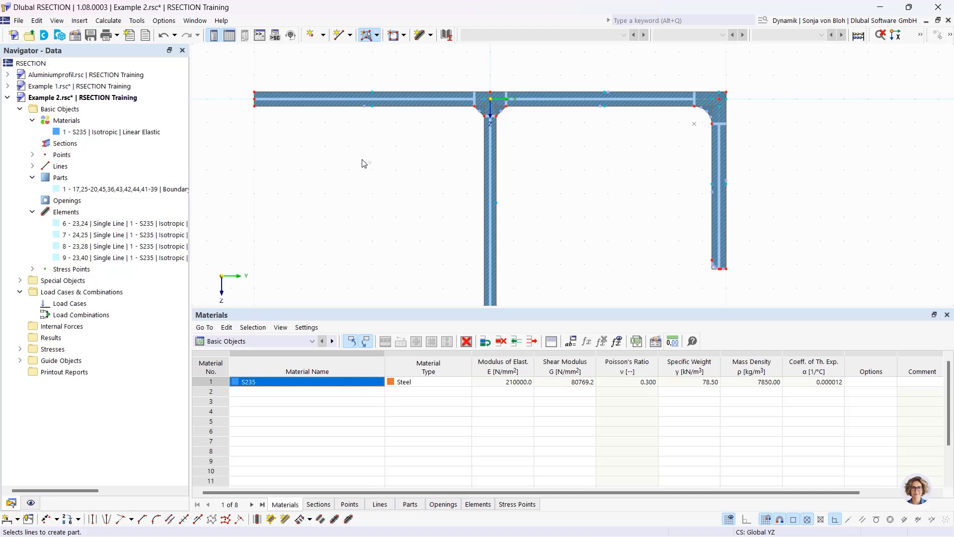
# - Create two permanent load cases named N and My
pyautogui.rightClick(94, 304)
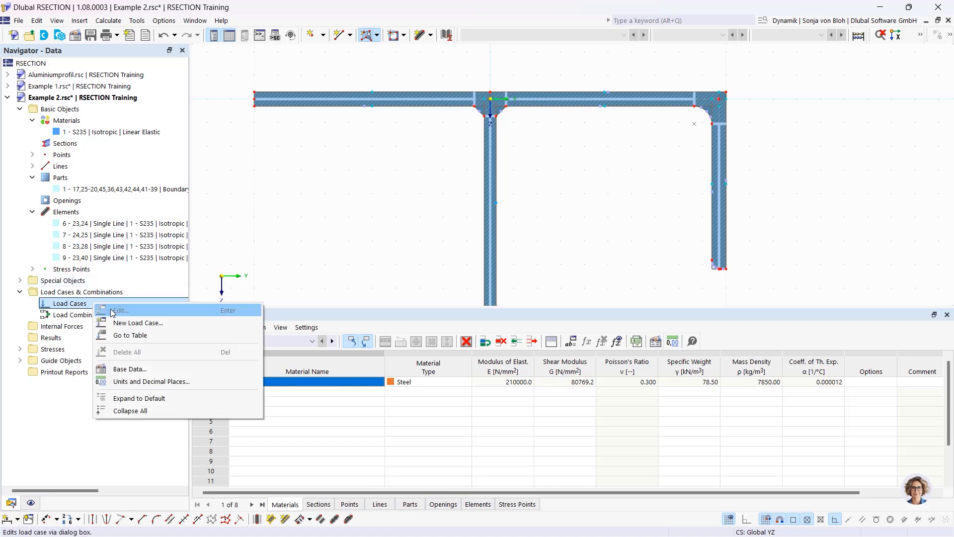
pyautogui.click(128, 323)
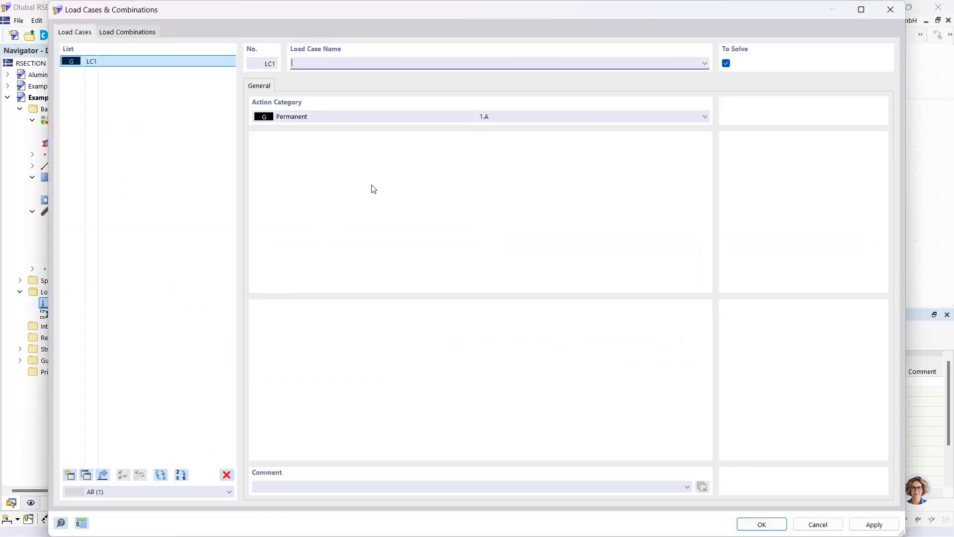
pyautogui.write('N')
pyautogui.click(69, 475)
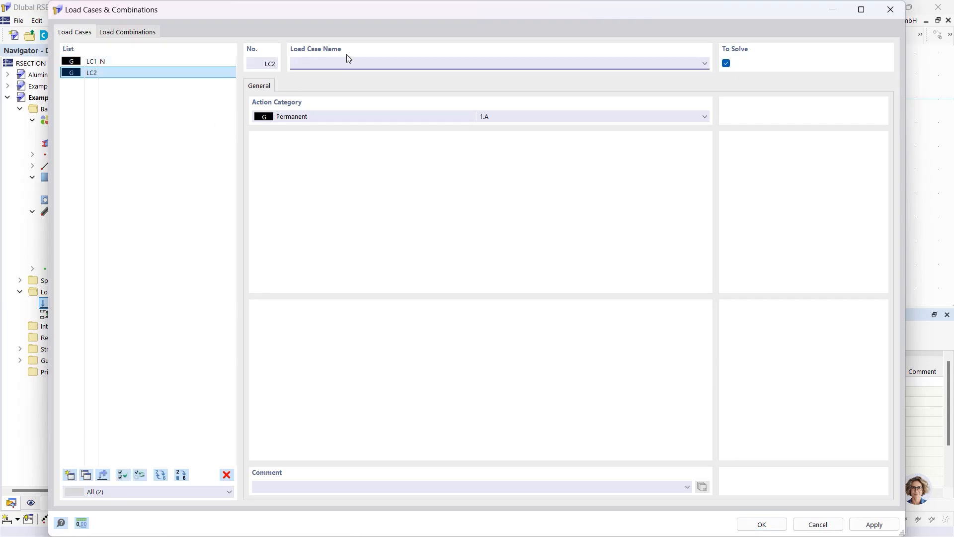
pyautogui.write('My')
# - Create load combination CO1 from load cases LC1 and LC2, each with factor 1.00
pyautogui.click(127, 33)
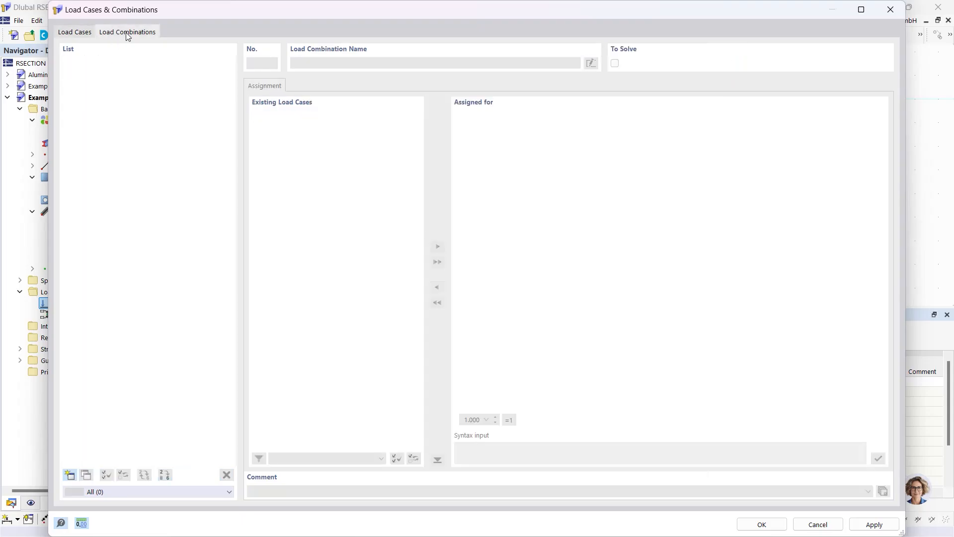
pyautogui.click(70, 476)
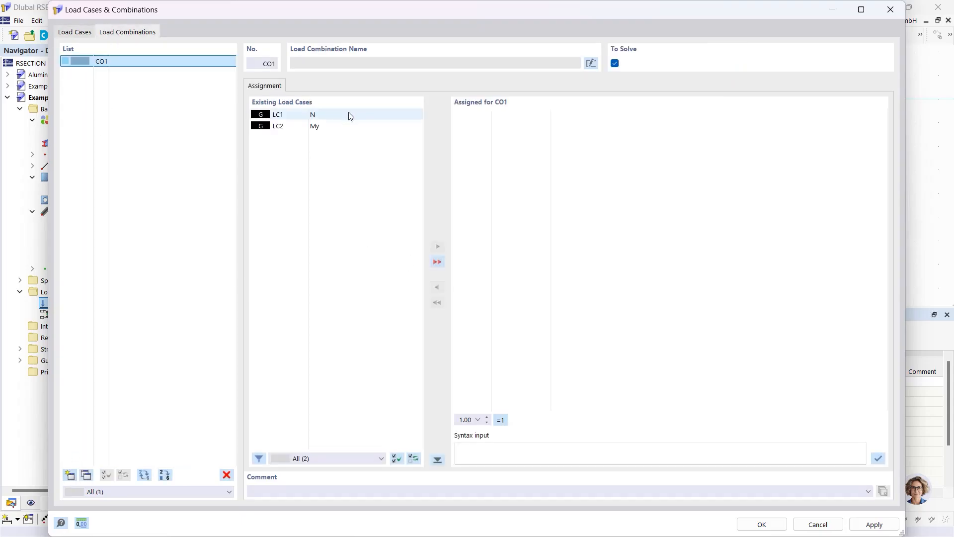
pyautogui.click(437, 262)
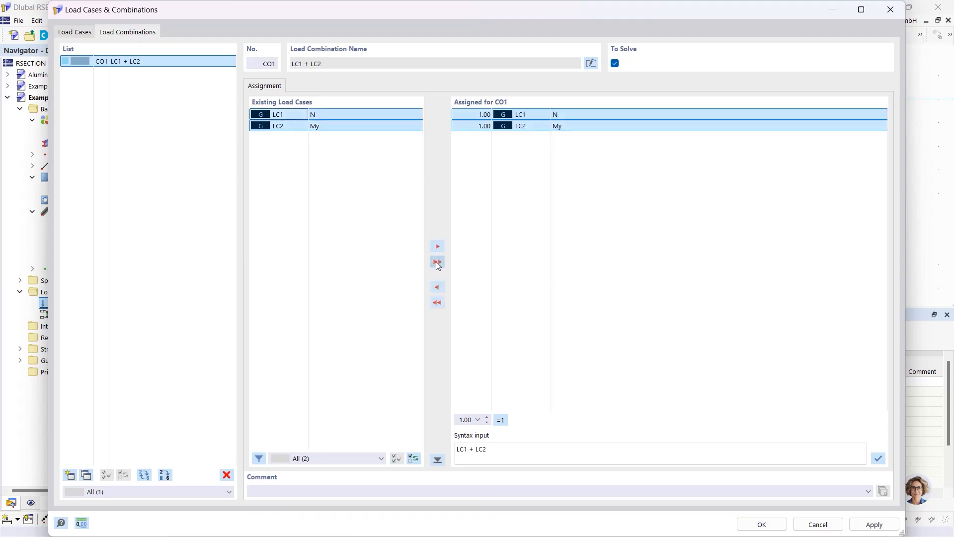
pyautogui.click(762, 524)
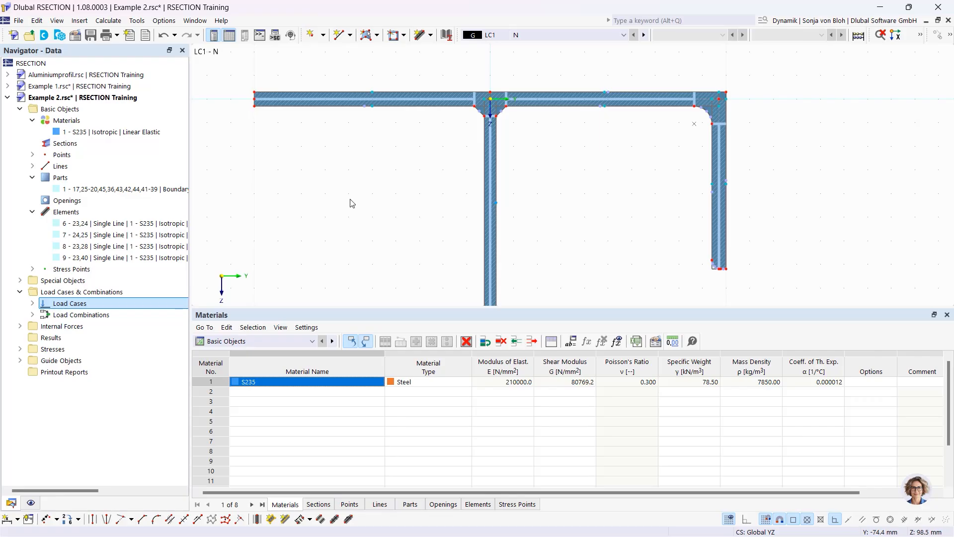
# - Define internal forces for load case LC1 with an axial force N of -50 kN
pyautogui.click(20, 327)
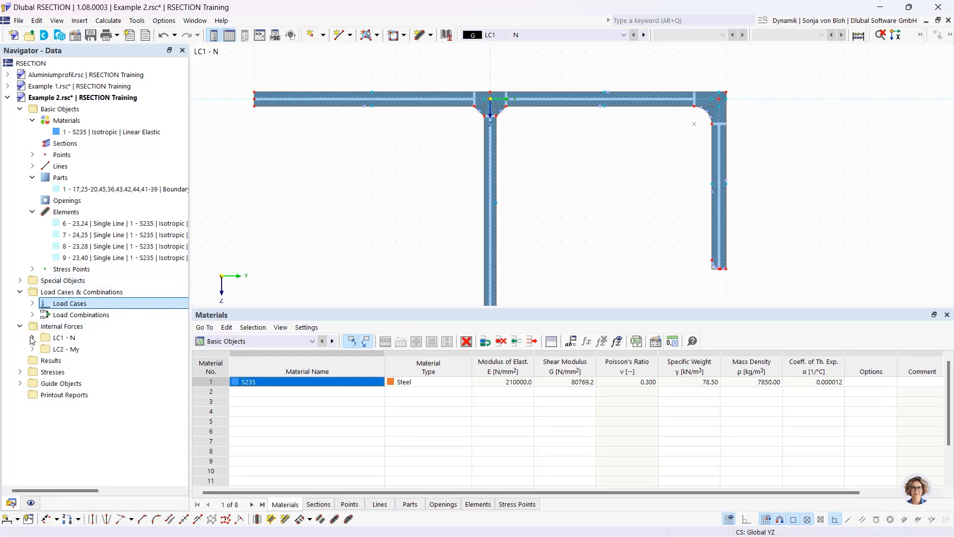
pyautogui.click(32, 337)
pyautogui.doubleClick(87, 349)
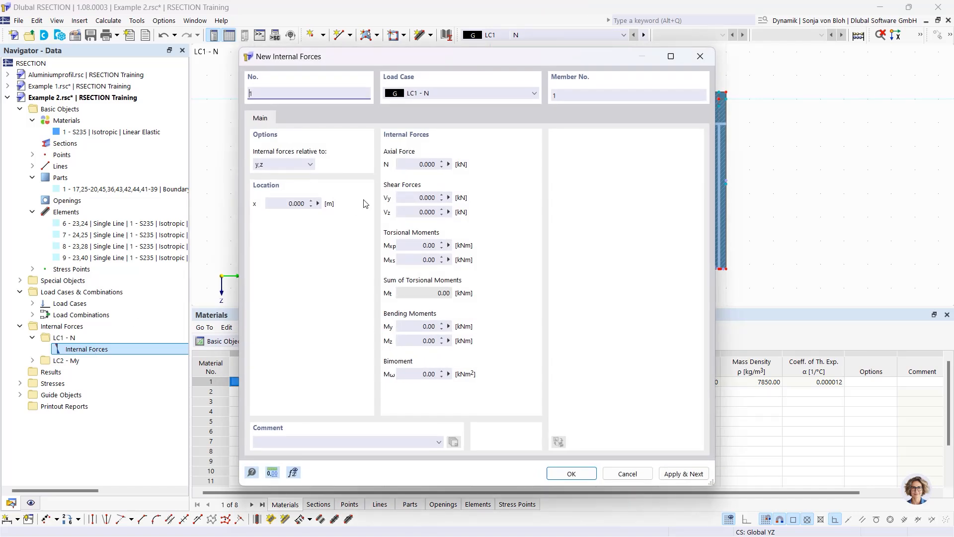
pyautogui.click(405, 164)
pyautogui.doubleClick(405, 164)
pyautogui.write('-50')
pyautogui.click(697, 474)
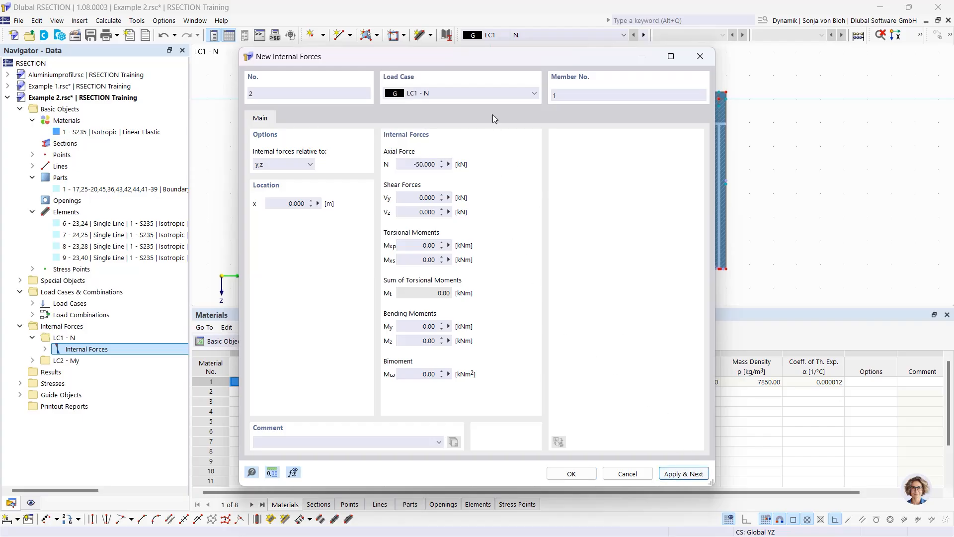
# - Define internal forces for load case LC2 with axial force N of 0 and bending moment My of 20 kNm
pyautogui.click(472, 96)
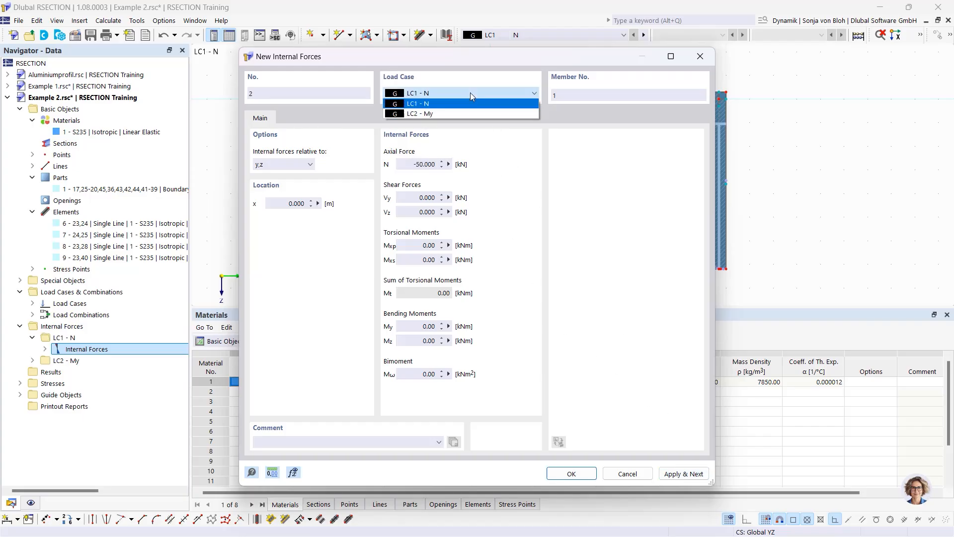
pyautogui.click(453, 113)
pyautogui.doubleClick(450, 168)
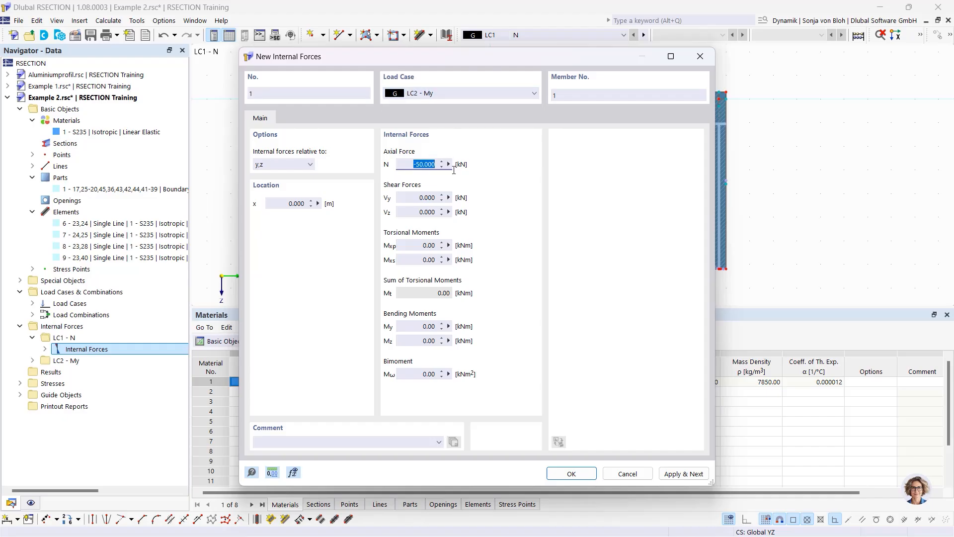
pyautogui.write('0')
pyautogui.doubleClick(454, 326)
pyautogui.write('20')
pyautogui.click(565, 474)
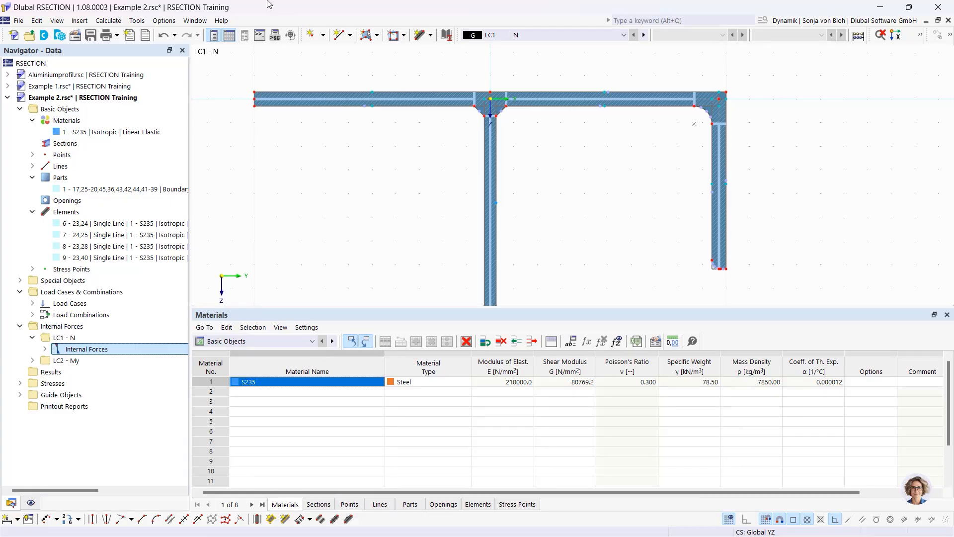
# - Calculate all results for the Example 2 cross-section
pyautogui.click(117, 21)
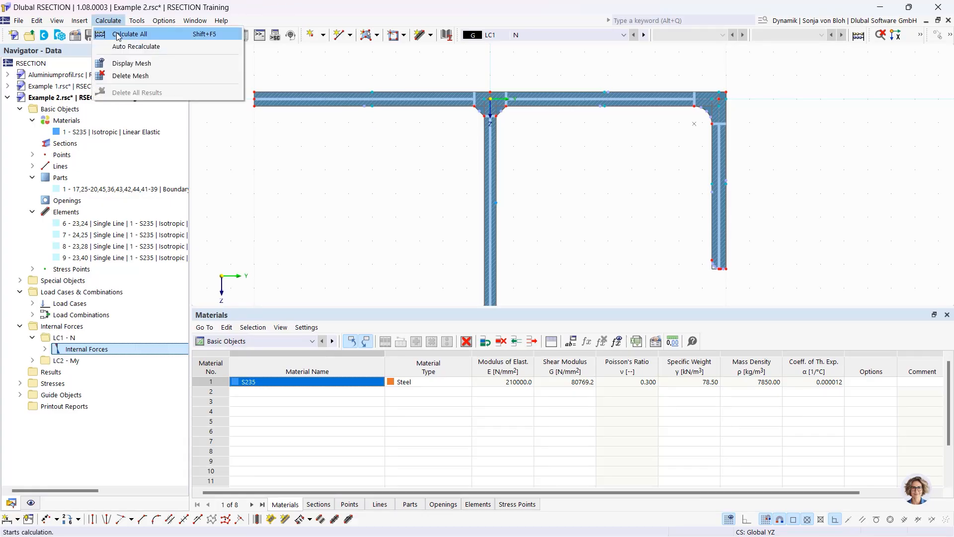
pyautogui.click(127, 34)
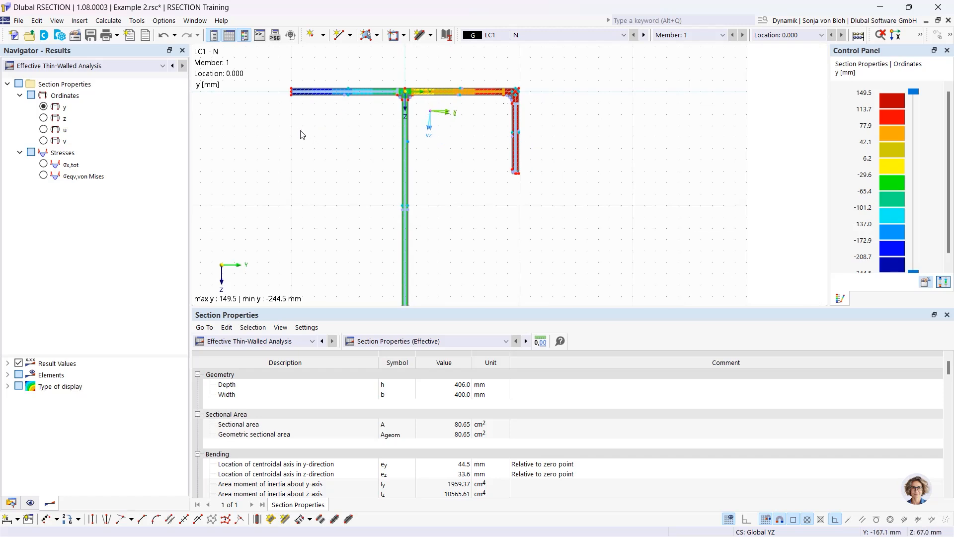
pyautogui.moveTo(292, 142); pyautogui.dragTo(356, 132, button='middle')
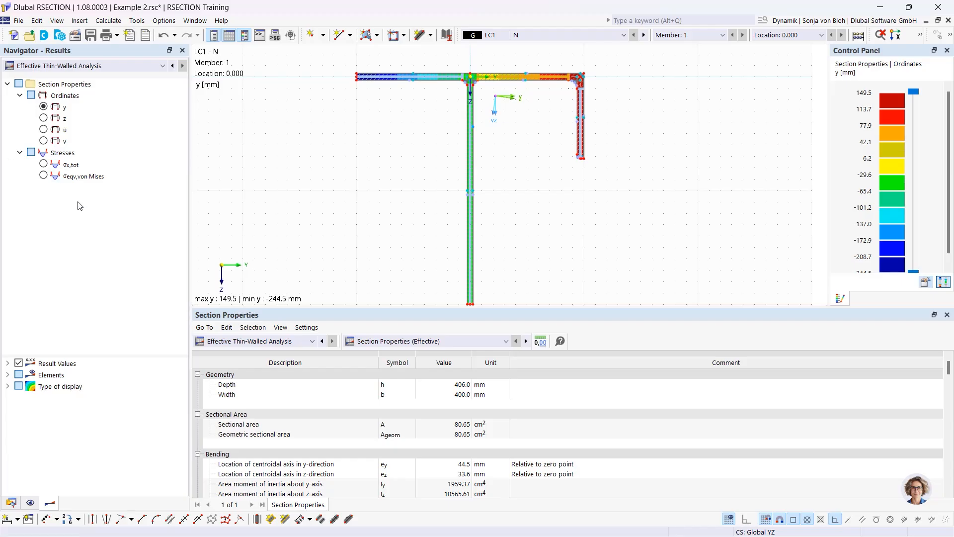
# - Display the σx,tot stresses on the section and list the Section Classification acc. to EN 1993-1-1 results
pyautogui.click(45, 165)
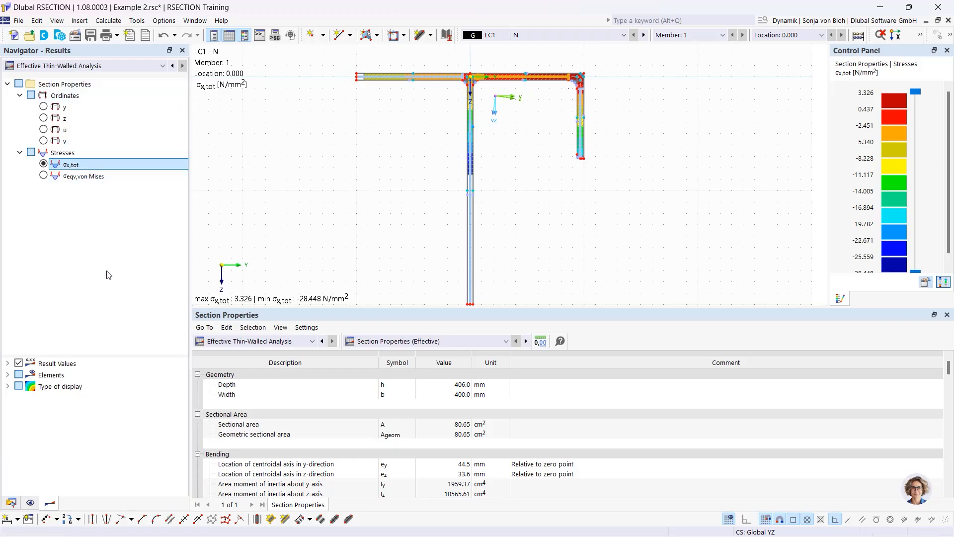
pyautogui.click(460, 342)
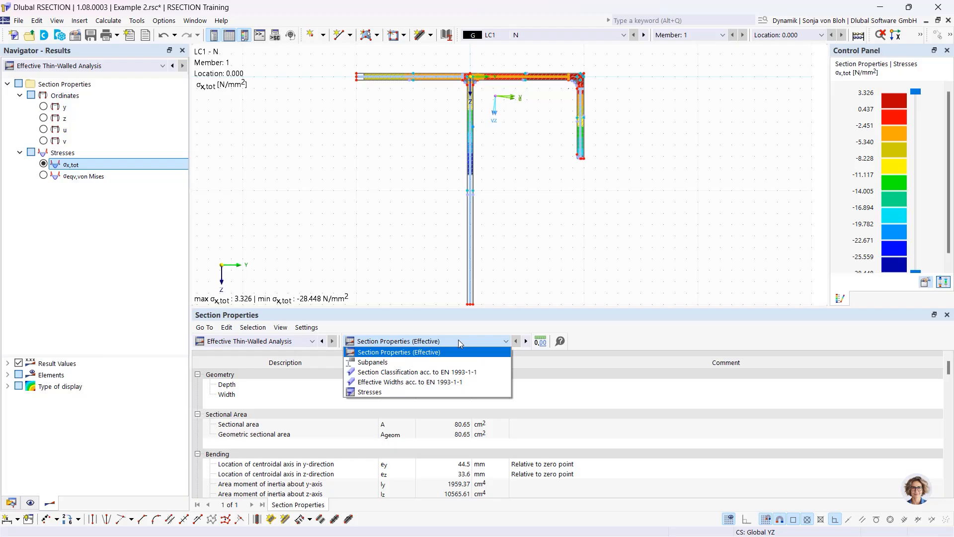
pyautogui.click(432, 374)
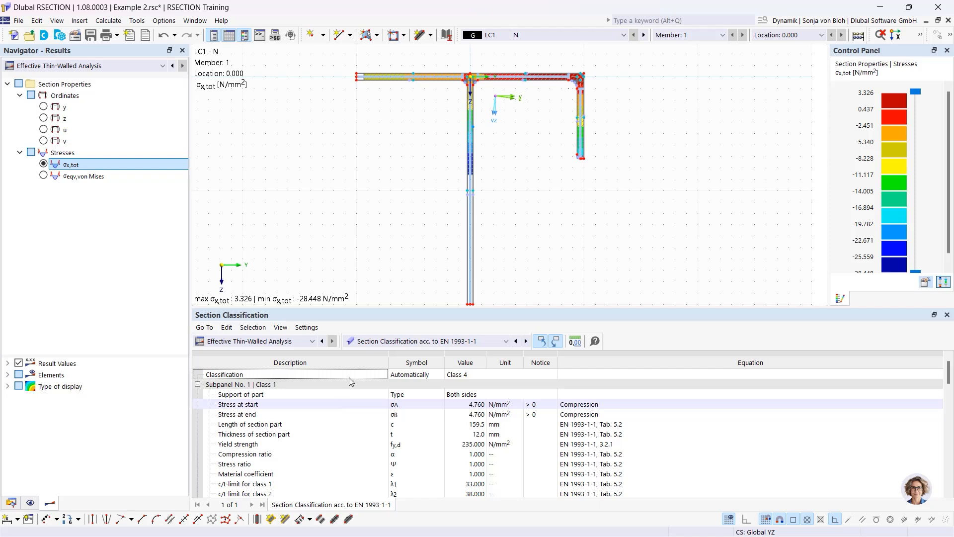
# - Show the results of load case LC2 and examine the σx,tot stresses at the free end of the horizontal flange
pyautogui.click(559, 31)
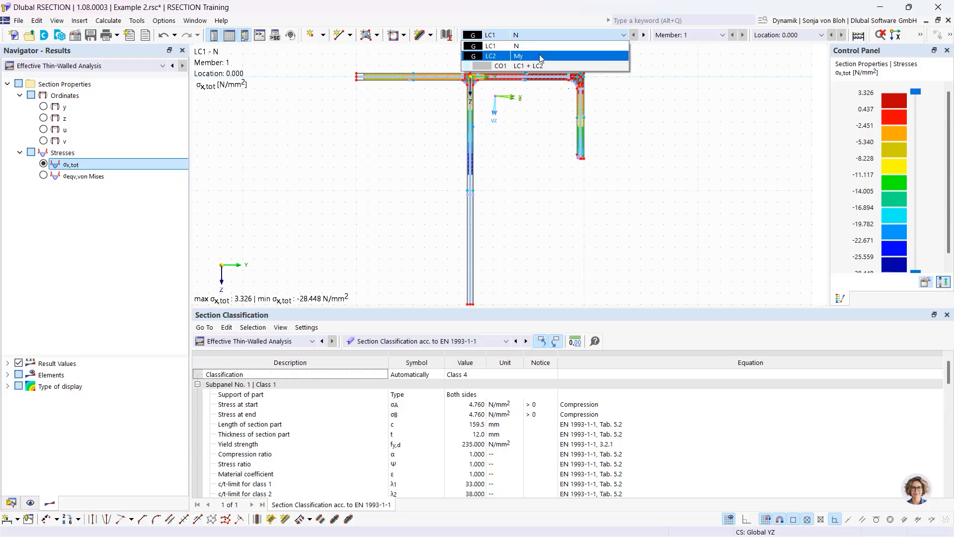
pyautogui.click(541, 57)
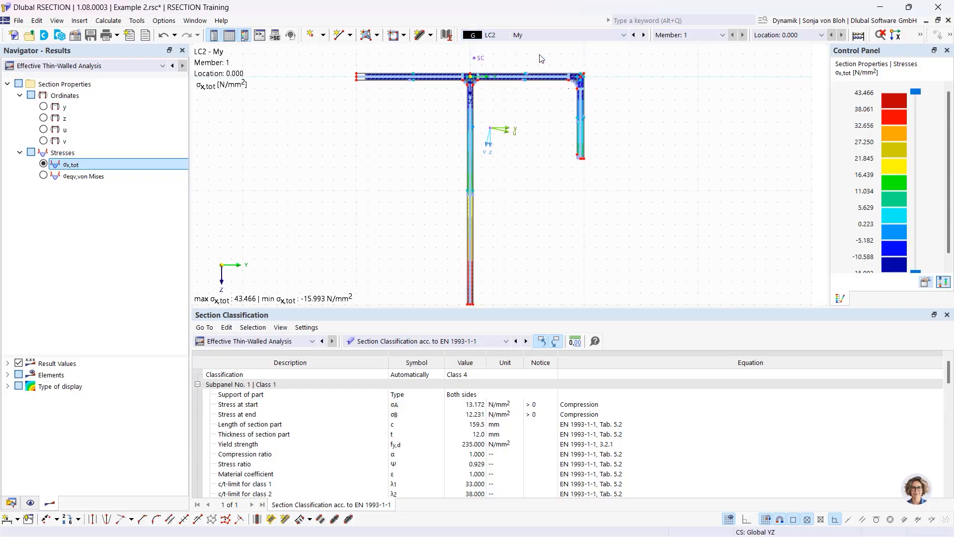
pyautogui.scroll(-2, 445, 191)
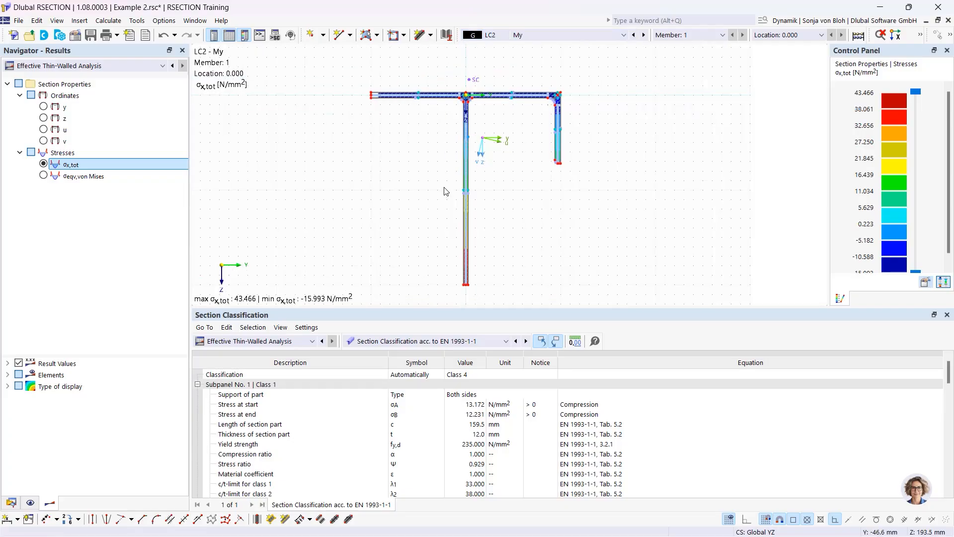
pyautogui.scroll(3, 372, 118)
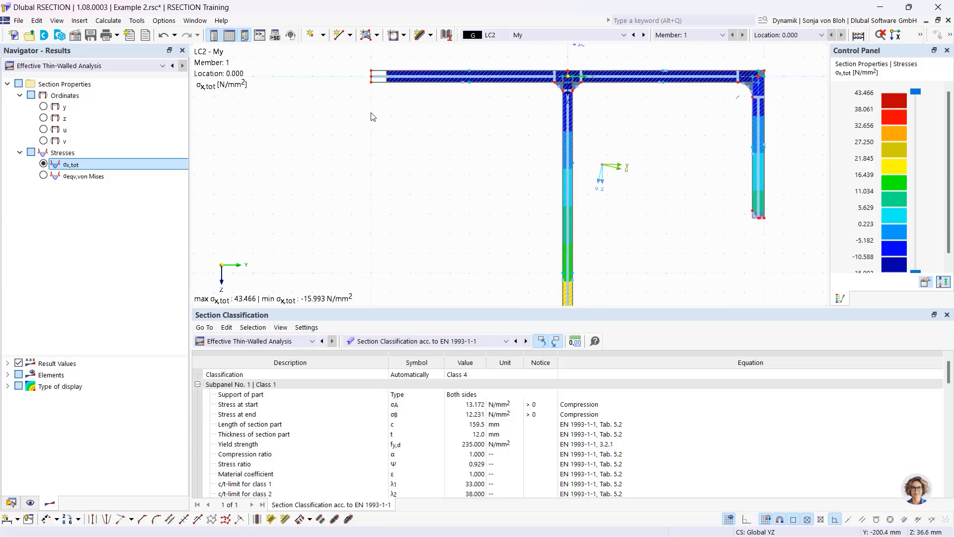
pyautogui.moveTo(373, 117); pyautogui.dragTo(375, 164, button='middle')
pyautogui.scroll(3, 386, 147)
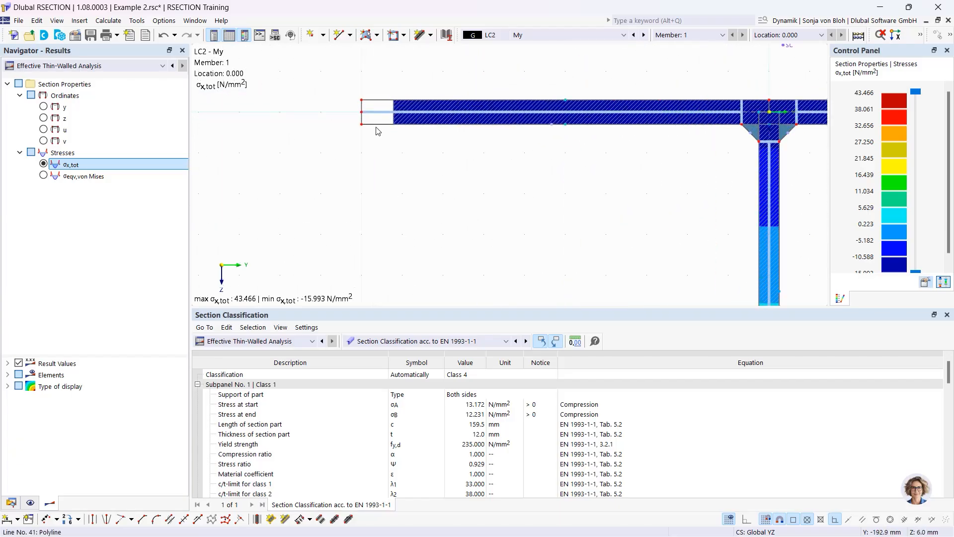
pyautogui.scroll(-3, 376, 119)
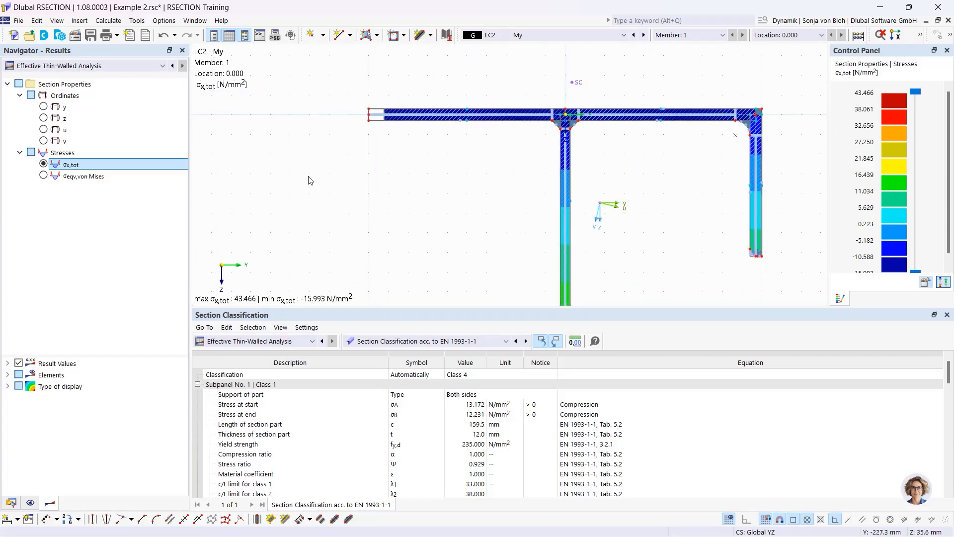
# - Set the result display type to Off and show the σx,tot stresses for load combination CO1
pyautogui.click(7, 386)
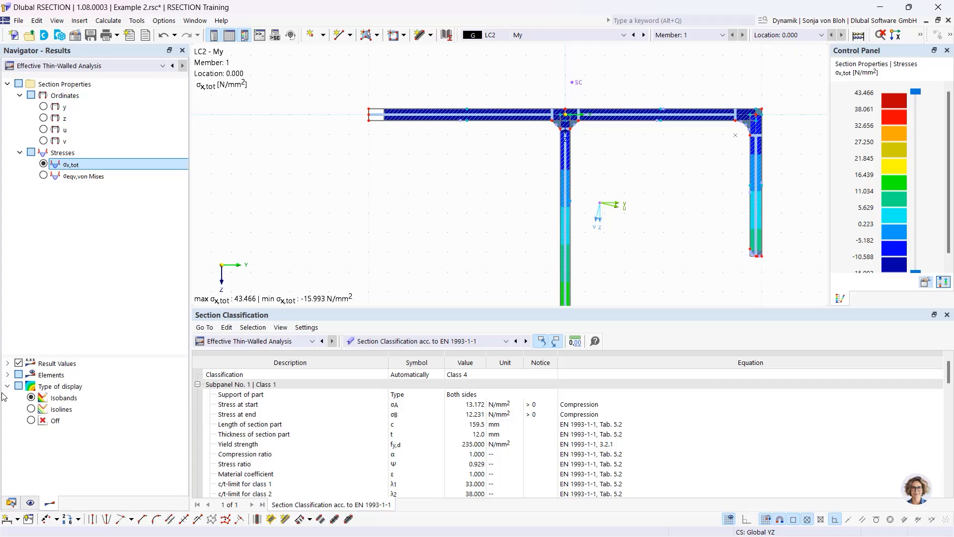
pyautogui.click(31, 421)
pyautogui.scroll(-2, 404, 214)
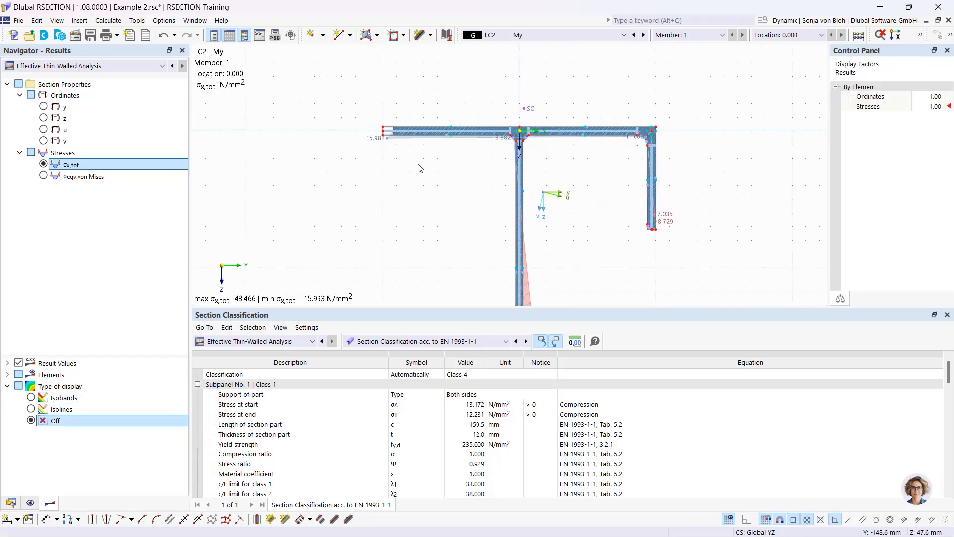
pyautogui.moveTo(404, 190); pyautogui.dragTo(419, 150, button='middle')
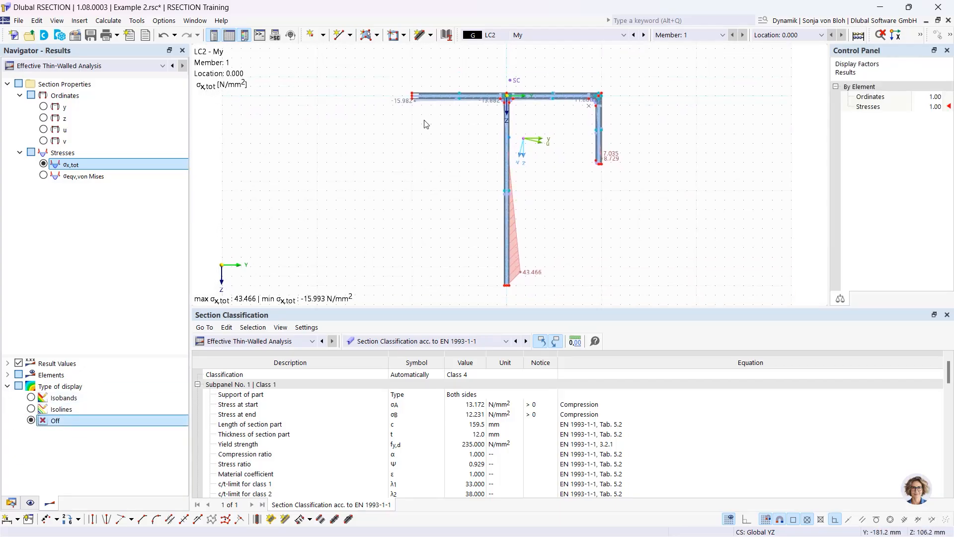
pyautogui.click(535, 34)
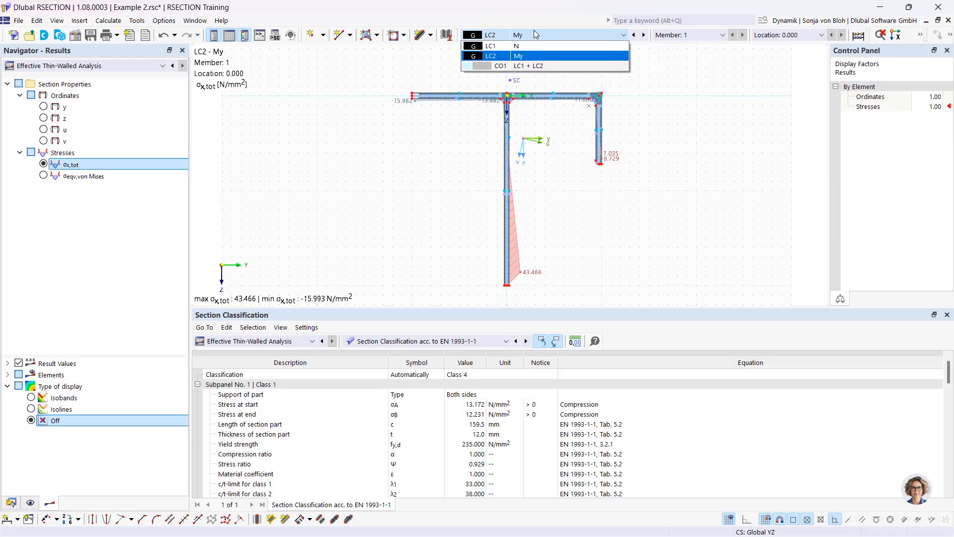
pyautogui.click(512, 66)
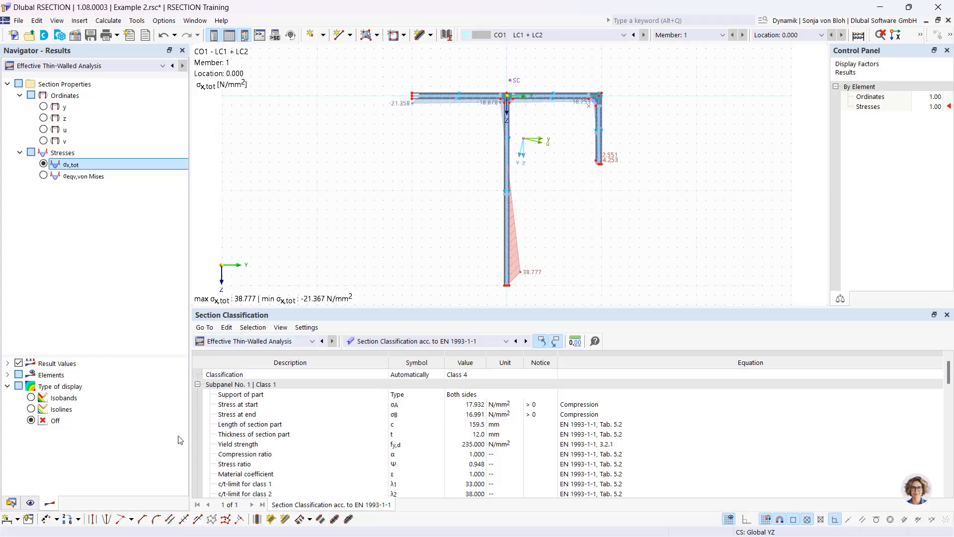
# - Create a new printout report for Example 2
pyautogui.click(11, 502)
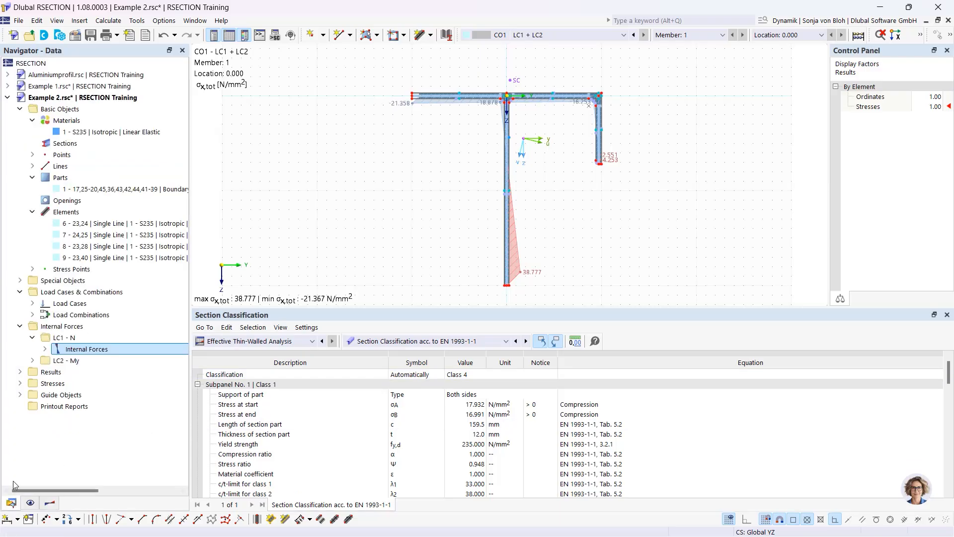
pyautogui.rightClick(68, 407)
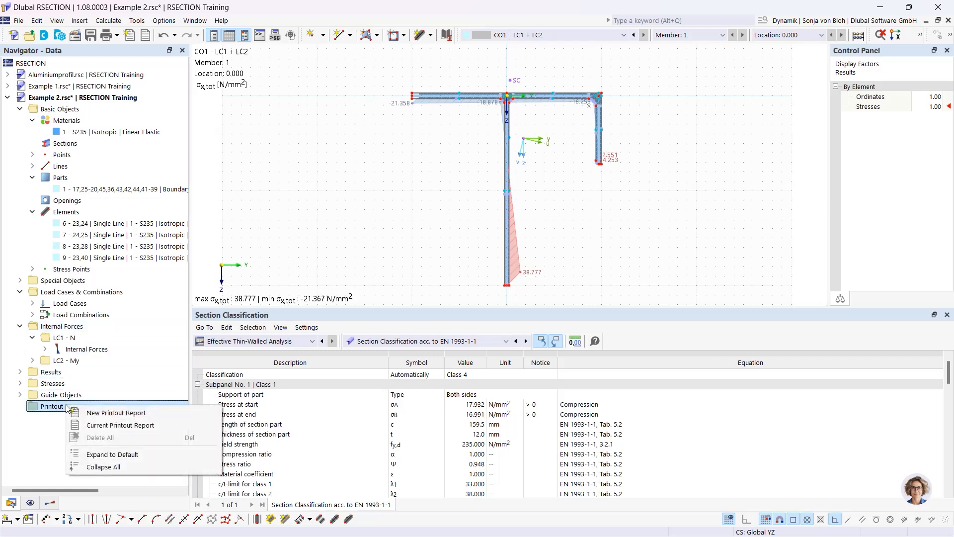
pyautogui.click(97, 418)
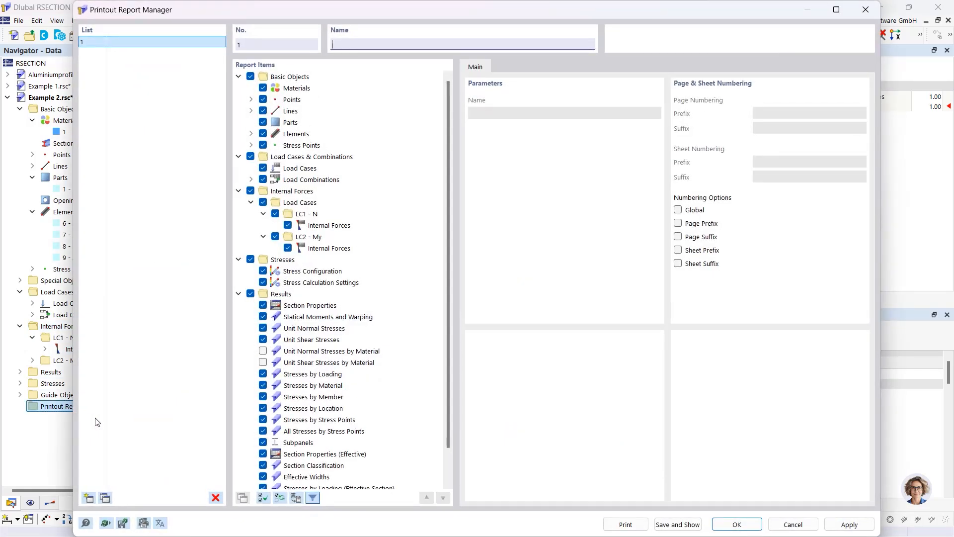
# - Exclude the effective-section stresses by loading, material and stress points from the report, and save and show it
pyautogui.scroll(-1, 449, 296)
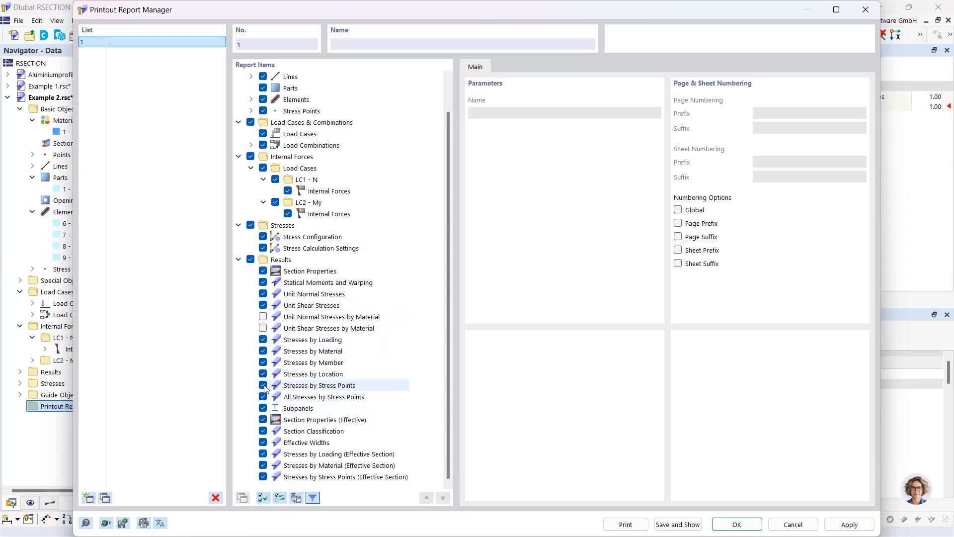
pyautogui.scroll(3, 277, 419)
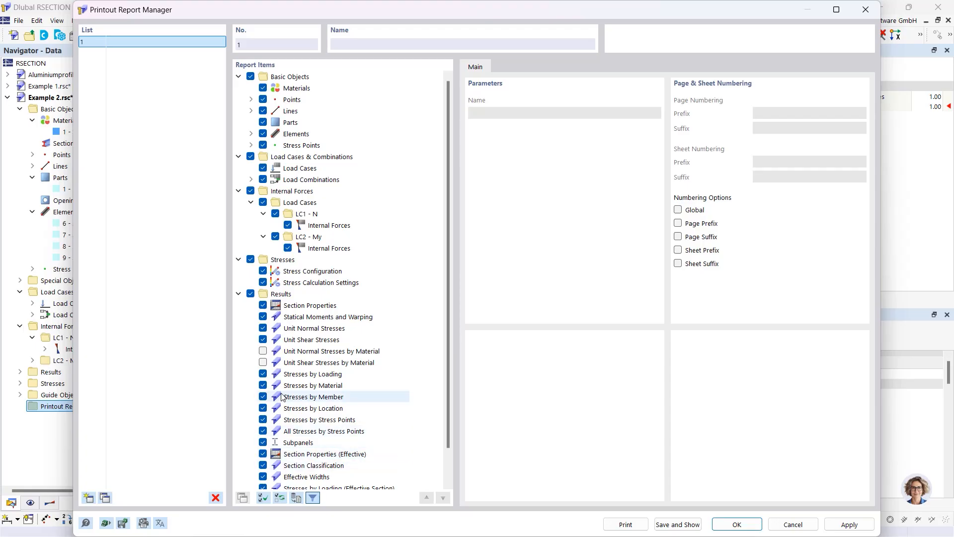
pyautogui.scroll(-3, 271, 398)
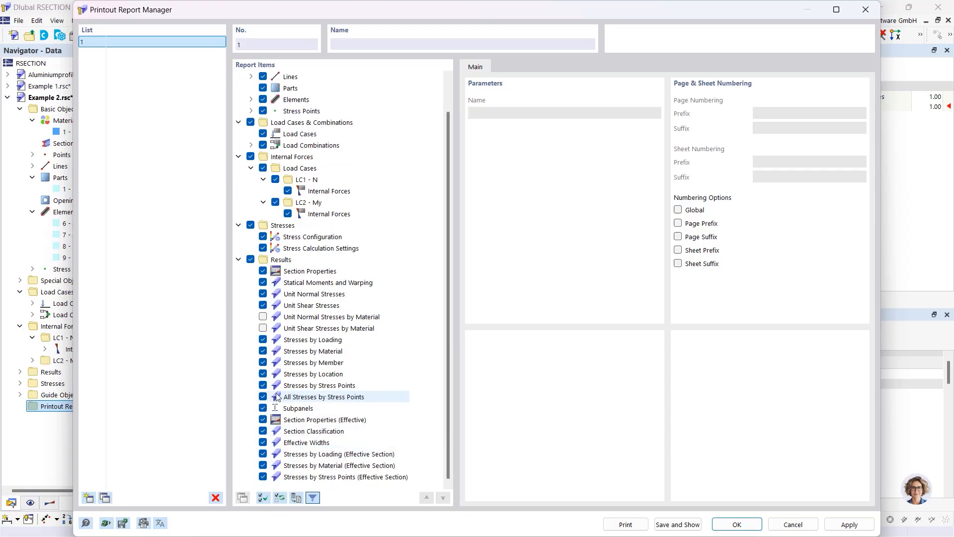
pyautogui.click(263, 455)
pyautogui.click(263, 465)
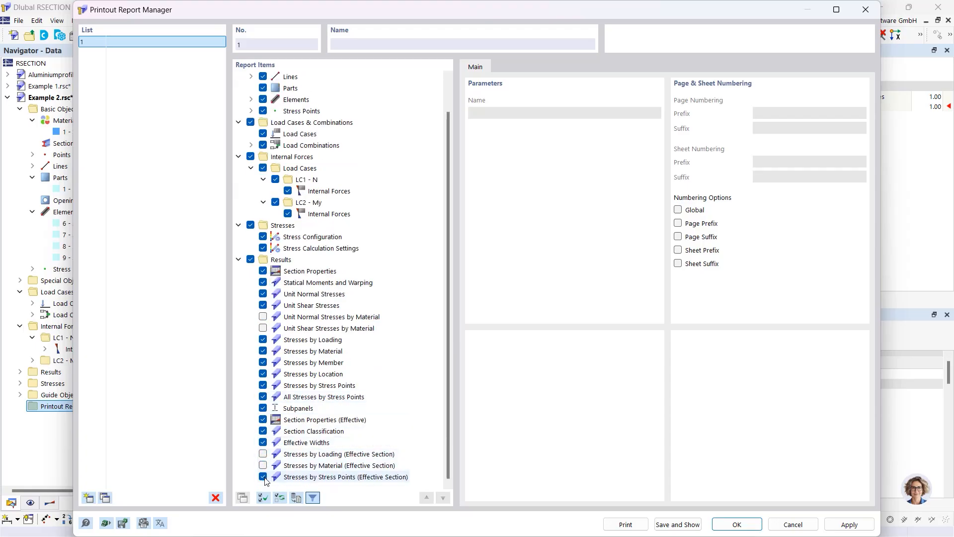
pyautogui.click(263, 477)
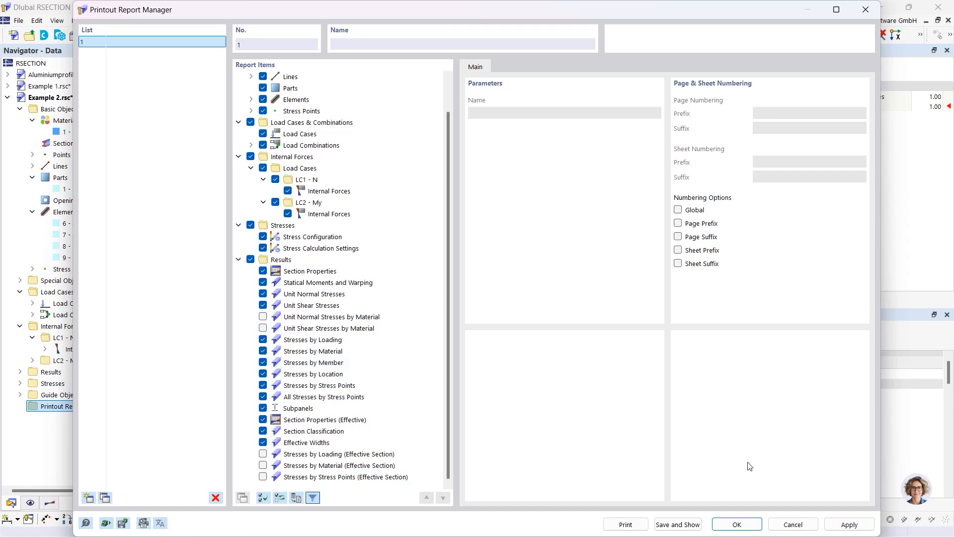
pyautogui.click(694, 525)
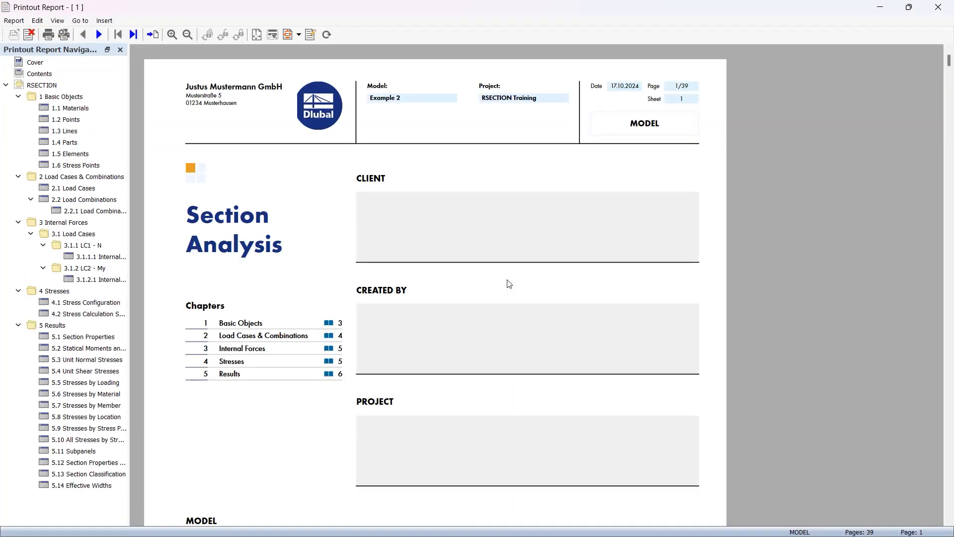
# - Review the printout report's cover, contents and stress result chapters starting at Stresses by Loading, and return to the model
pyautogui.scroll(-12, 509, 284)
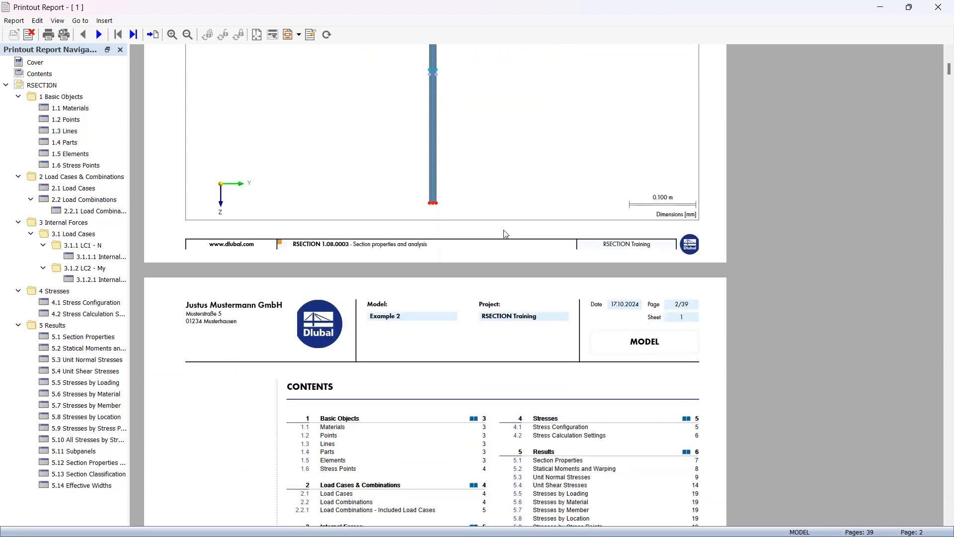
pyautogui.scroll(-8, 506, 233)
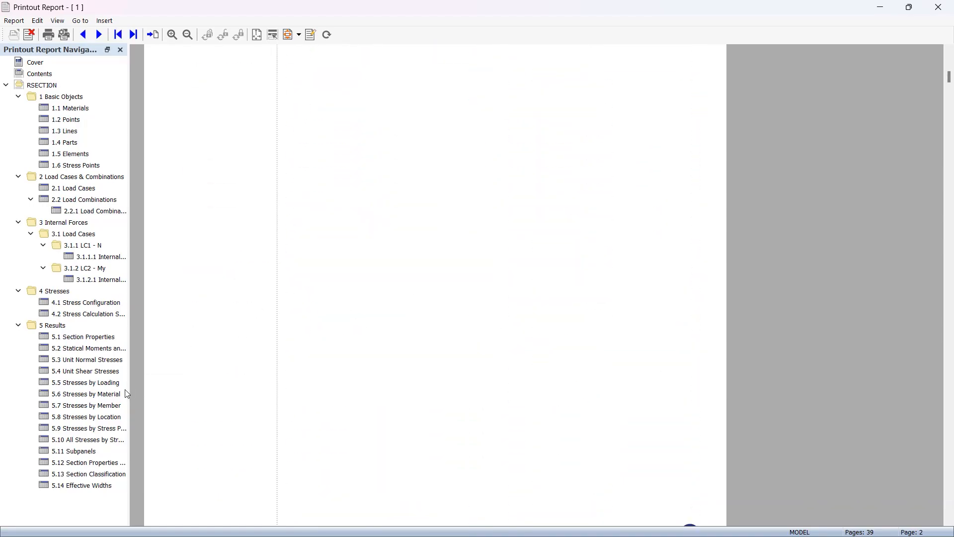
pyautogui.click(85, 382)
pyautogui.scroll(-15, 413, 353)
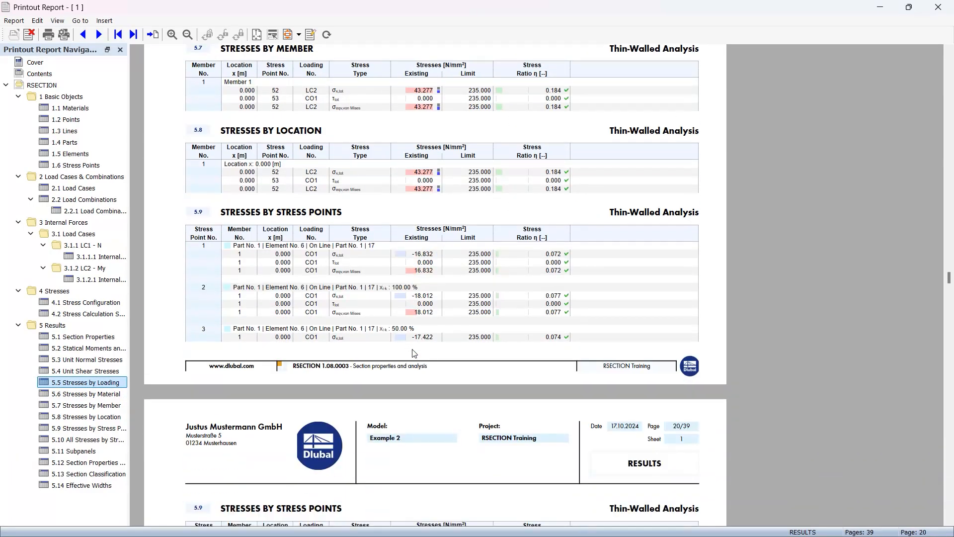
pyautogui.scroll(-15, 414, 353)
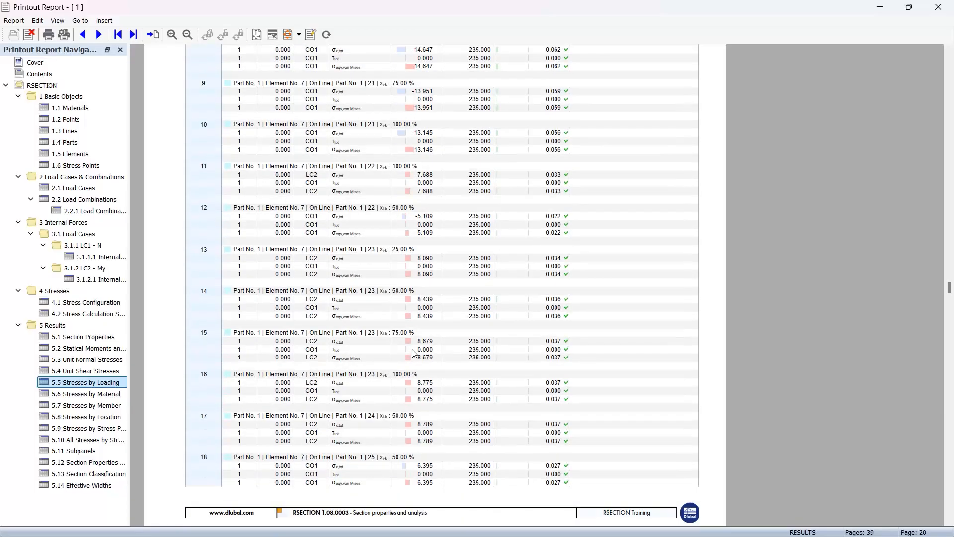
pyautogui.scroll(-12, 414, 353)
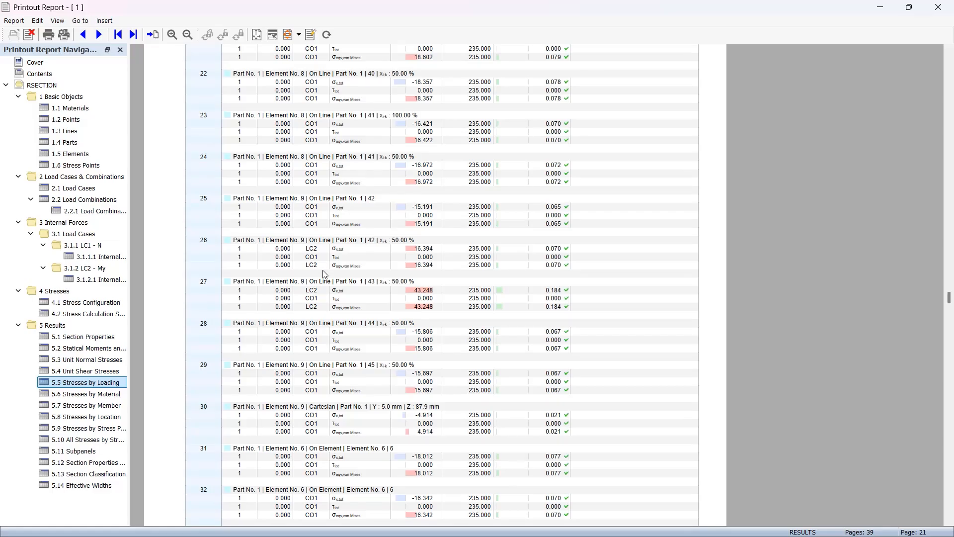
pyautogui.click(881, 8)
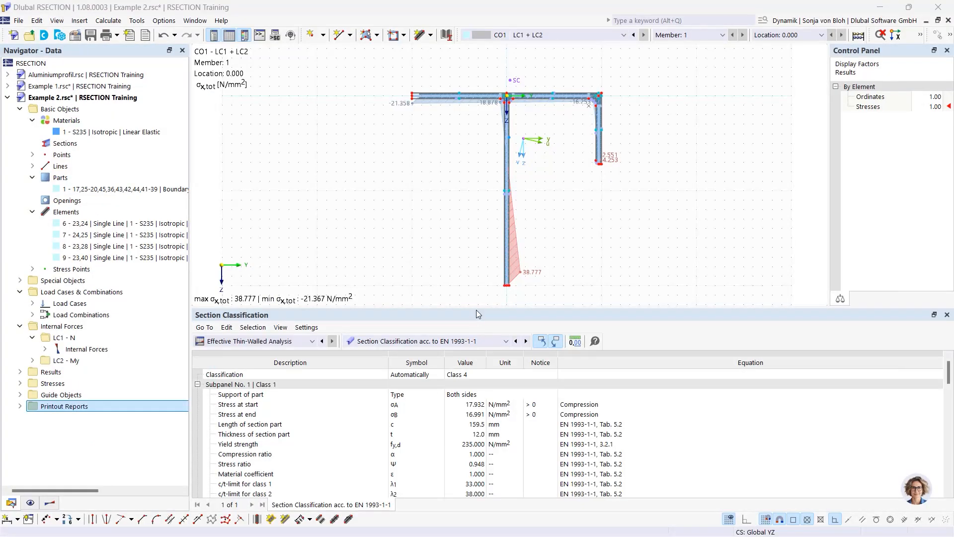
# - Send the CO1 σx,tot stress graphic to the printout report as a window-filling picture, and save and show it
pyautogui.moveTo(476, 313); pyautogui.dragTo(476, 415)
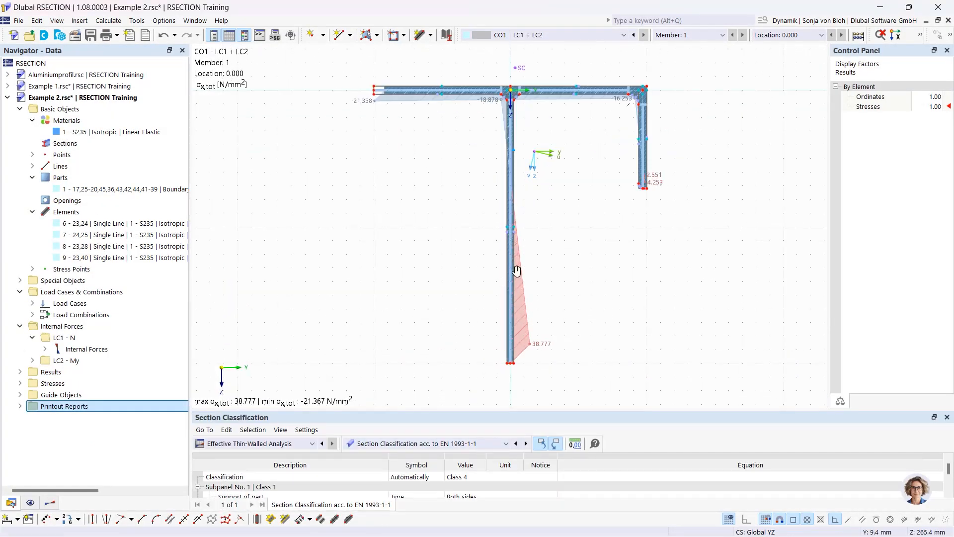
pyautogui.moveTo(517, 271); pyautogui.dragTo(472, 275, button='middle')
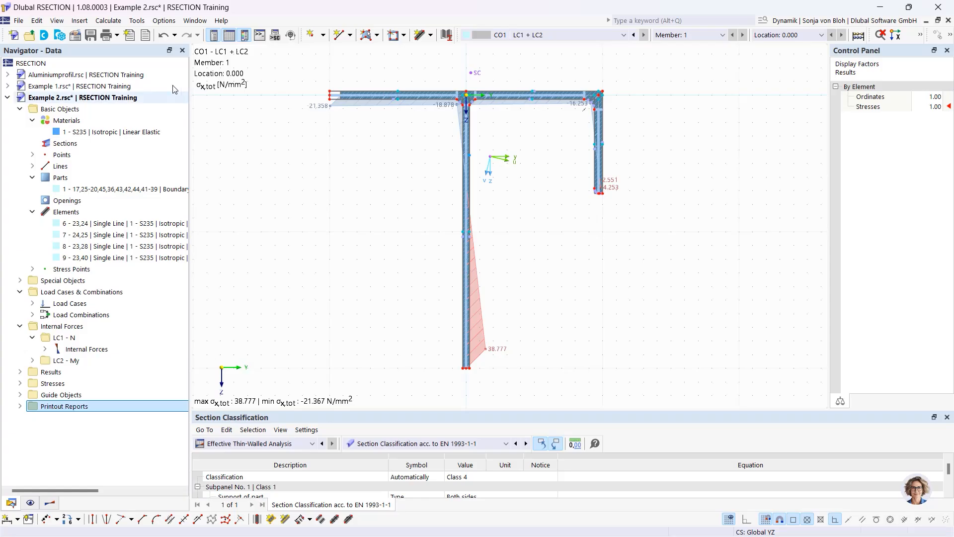
pyautogui.click(117, 36)
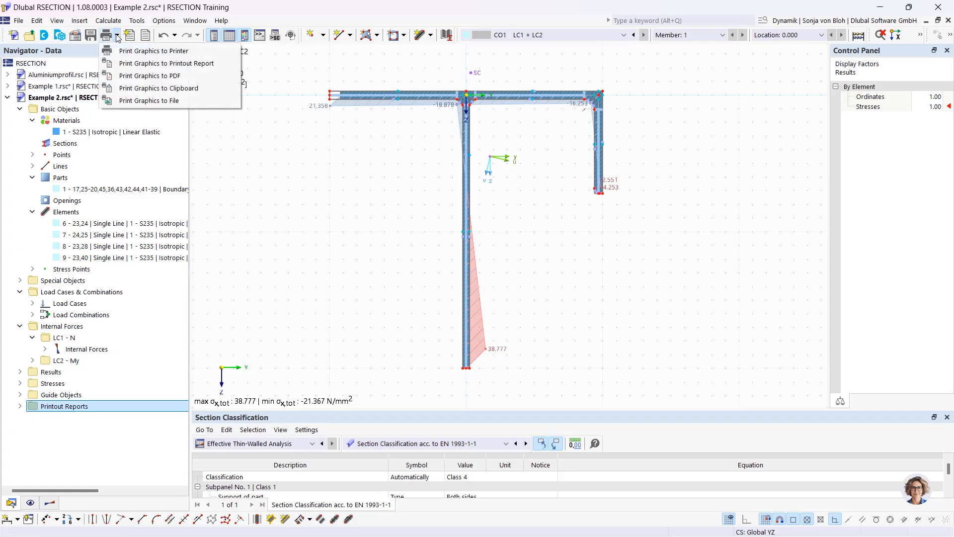
pyautogui.click(147, 65)
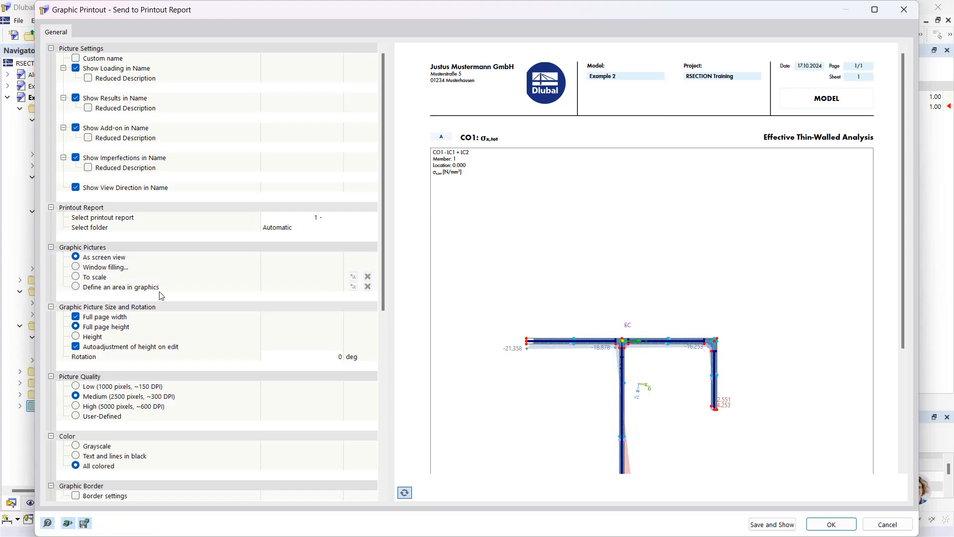
pyautogui.click(77, 269)
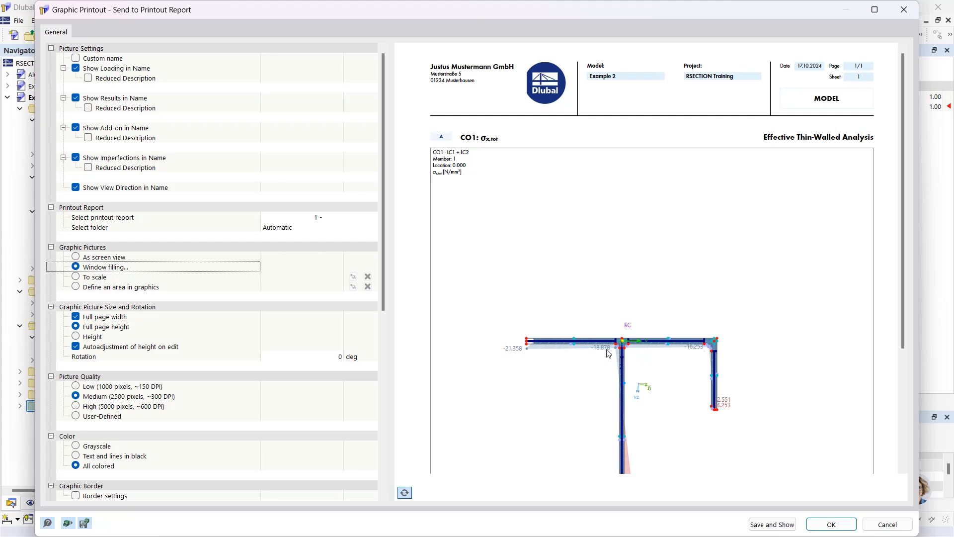
pyautogui.scroll(-1, 631, 316)
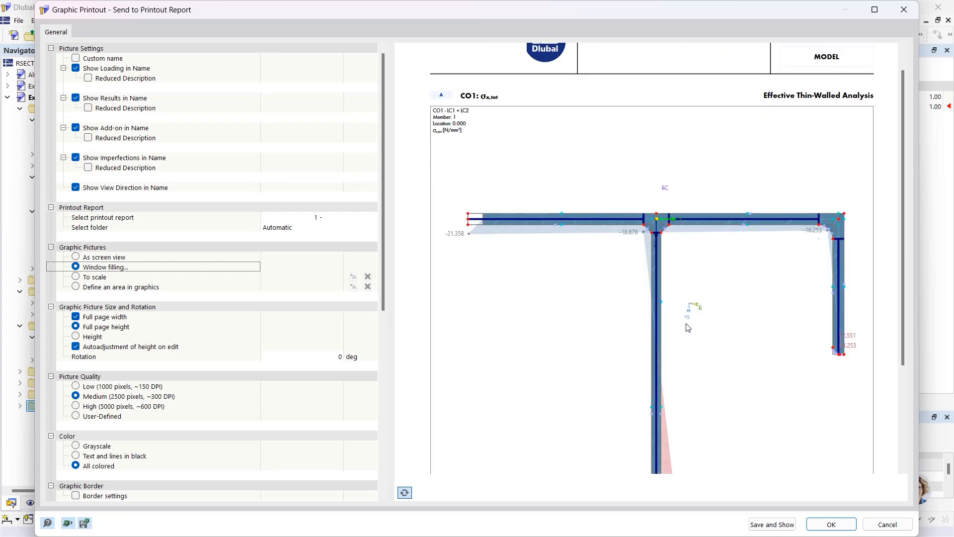
pyautogui.scroll(-2, 688, 323)
pyautogui.scroll(1, 703, 307)
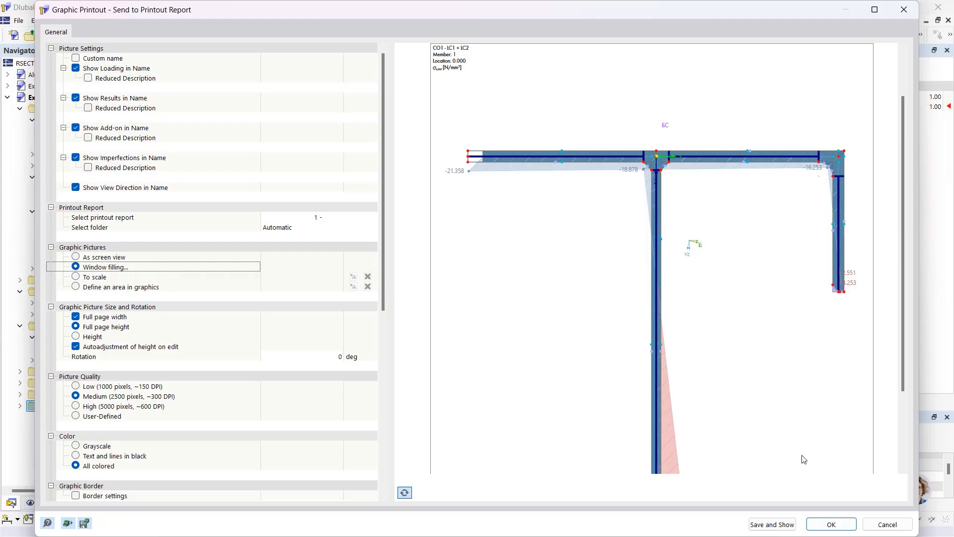
pyautogui.click(770, 524)
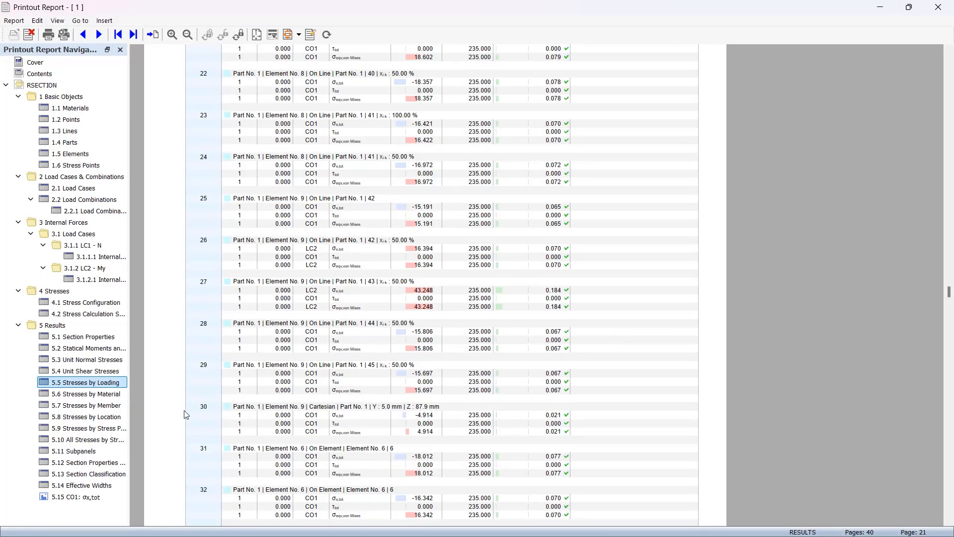
# - Review the CO1 σx,tot graphic chapter in the printout report and return to the model
pyautogui.click(82, 497)
pyautogui.scroll(-5, 435, 314)
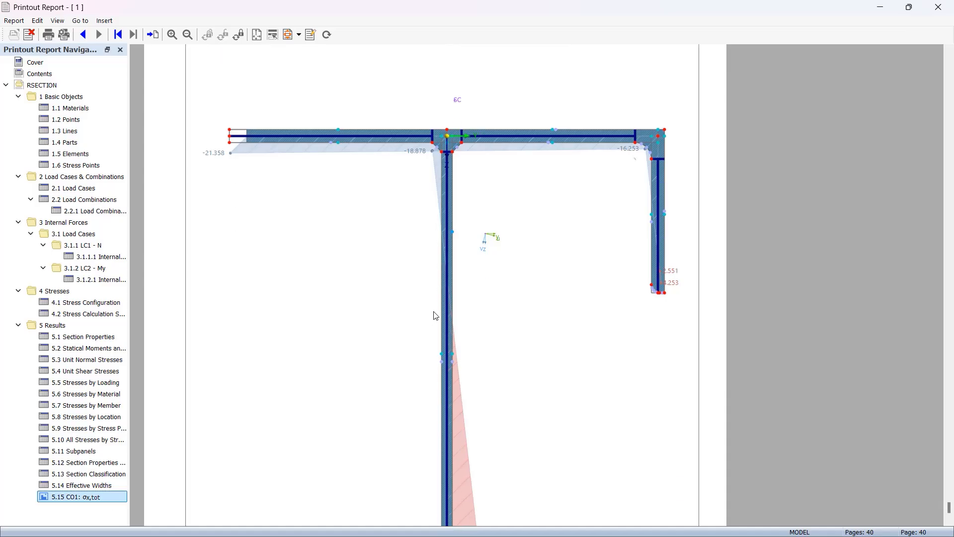
pyautogui.scroll(-2, 435, 315)
pyautogui.scroll(8, 434, 316)
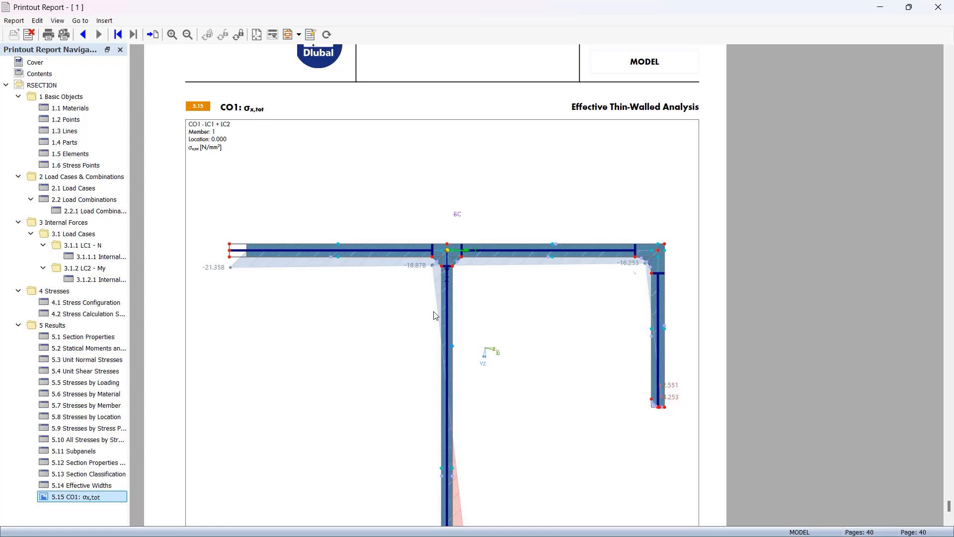
pyautogui.scroll(-1, 434, 315)
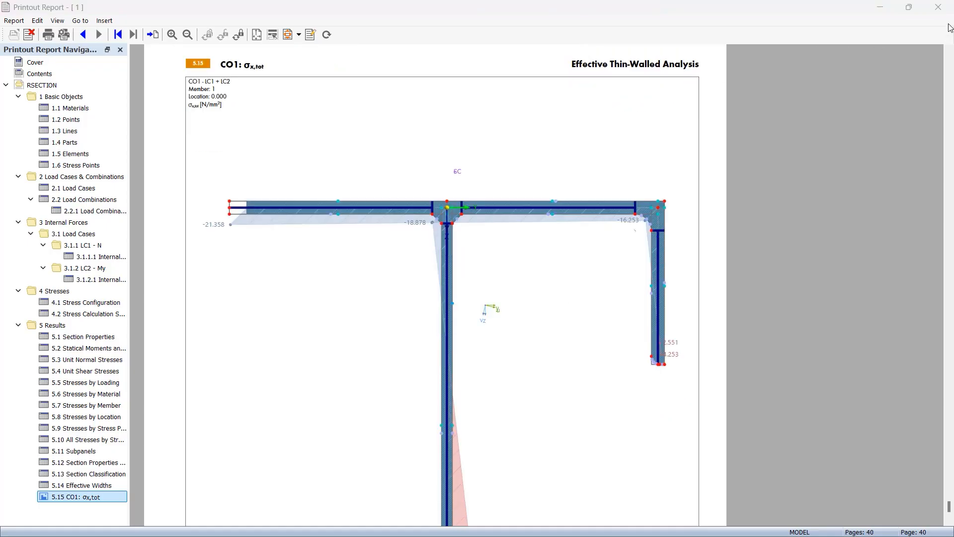
pyautogui.click(939, 7)
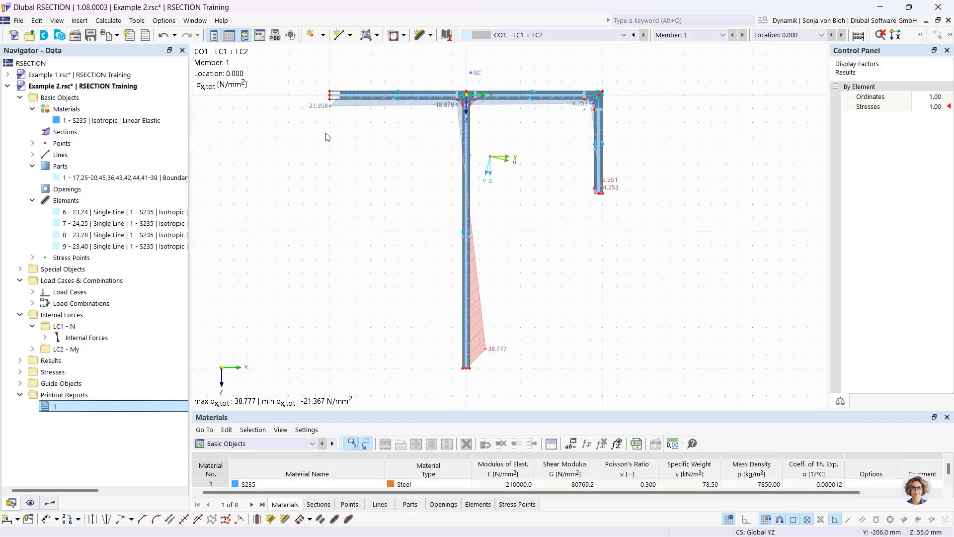
# - Import Aluprofil.dxf from the RSECTION Students folder as a separate model, not into the active one
pyautogui.click(18, 21)
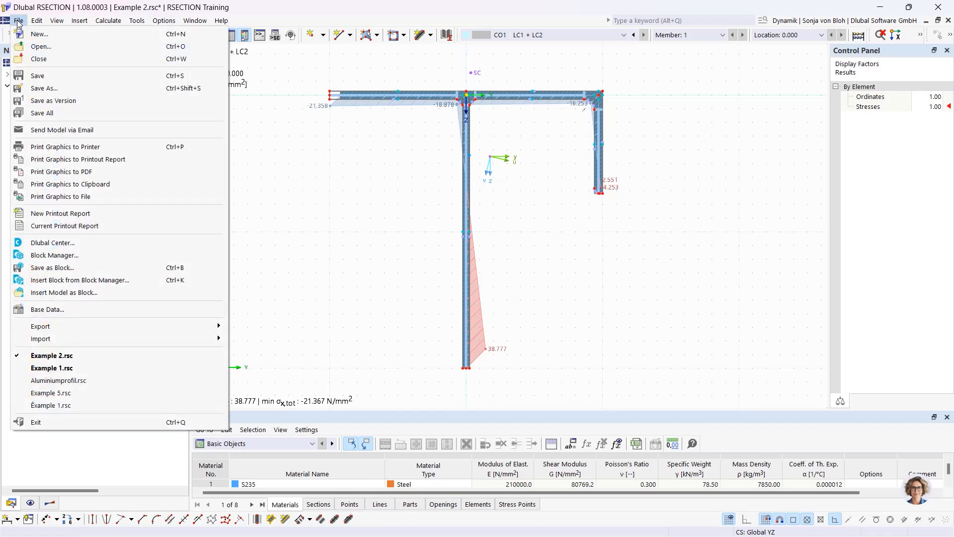
pyautogui.moveTo(91, 342)
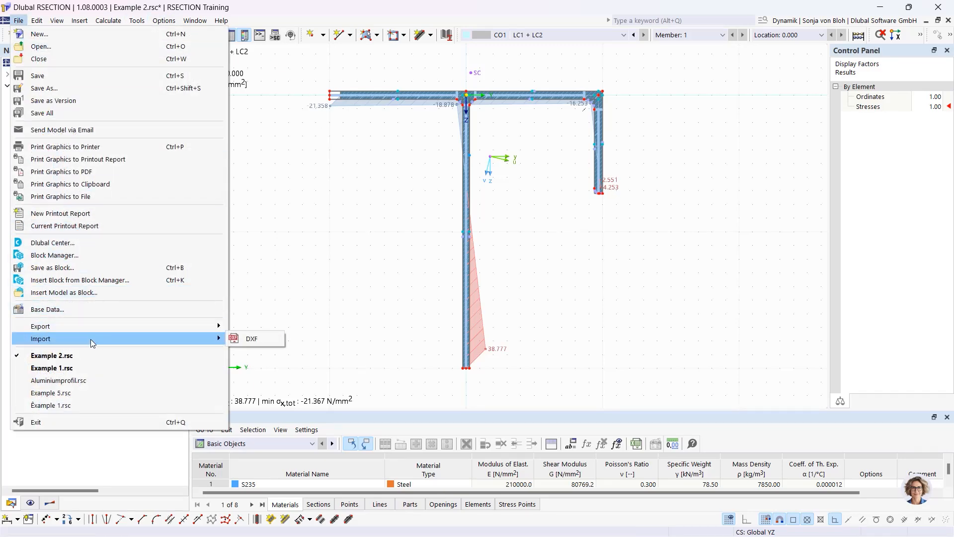
pyautogui.click(257, 339)
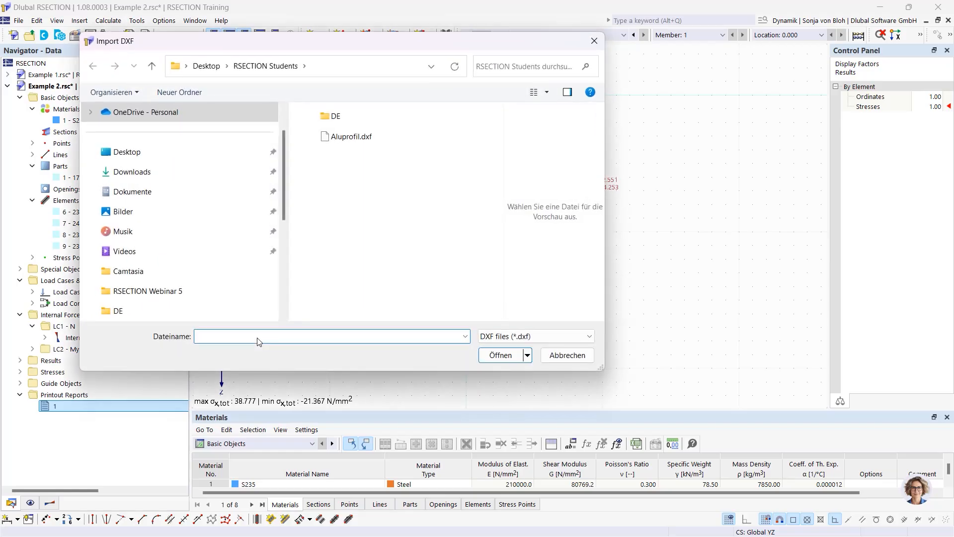
pyautogui.click(351, 137)
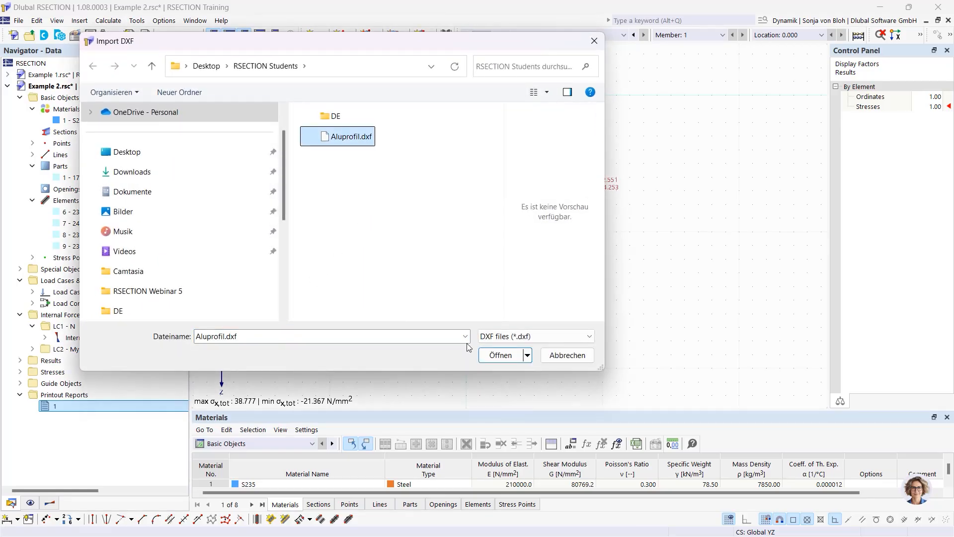
pyautogui.click(498, 356)
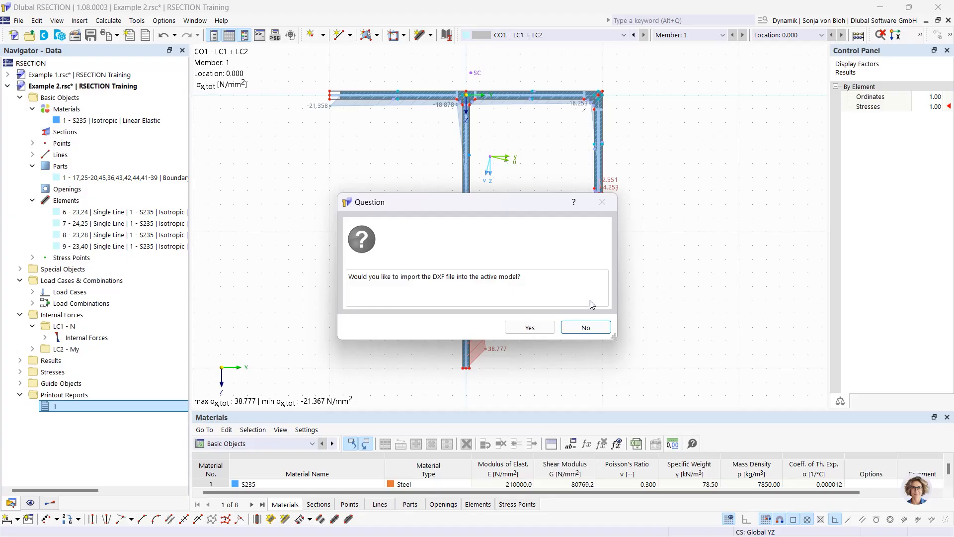
pyautogui.click(596, 330)
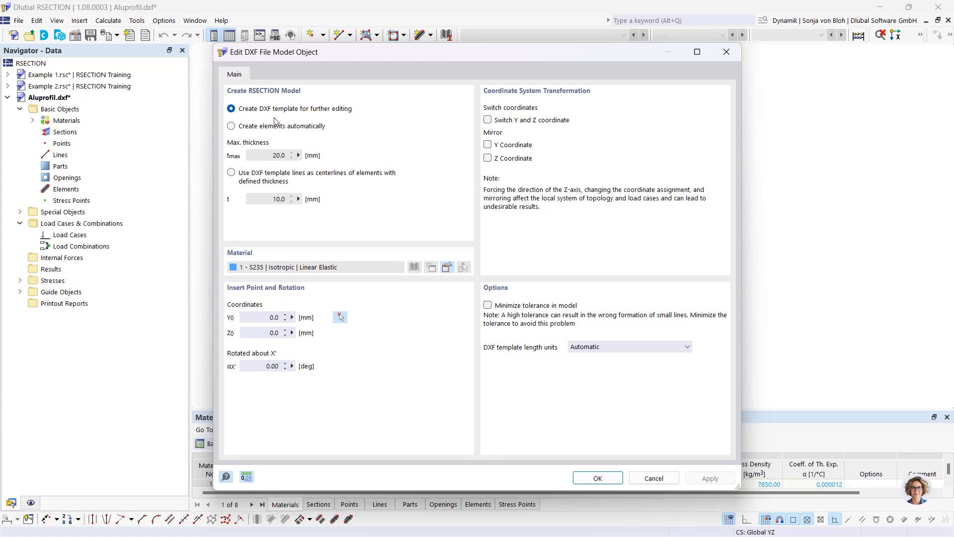
pyautogui.click(232, 128)
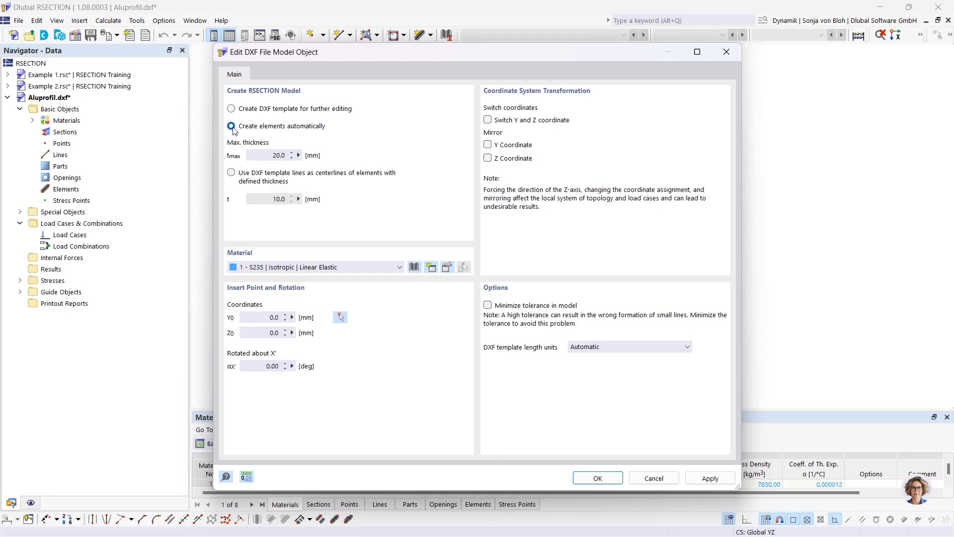
pyautogui.click(278, 156)
pyautogui.click(232, 174)
pyautogui.click(291, 199)
# - Import the DXF as a template for further editing and close the import log
pyautogui.click(231, 108)
pyautogui.click(598, 477)
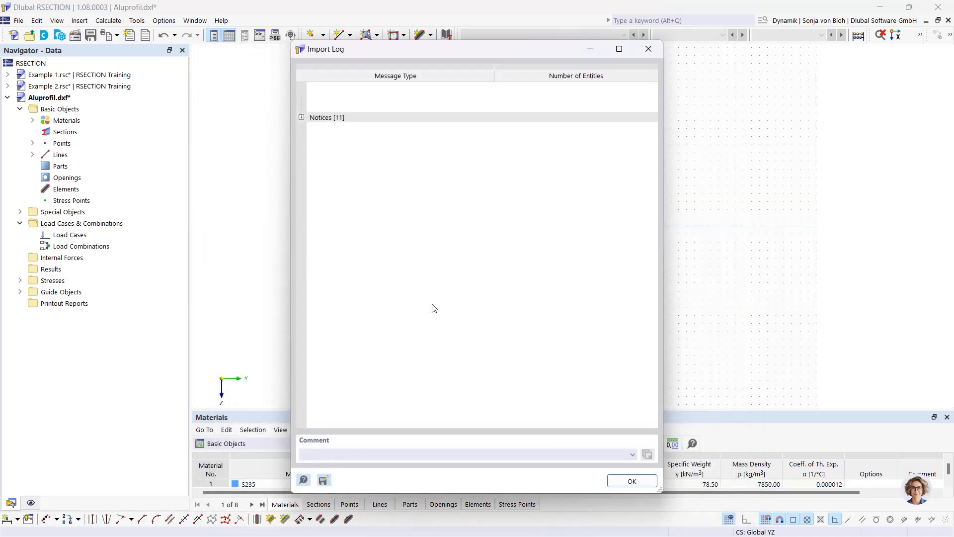
pyautogui.click(632, 480)
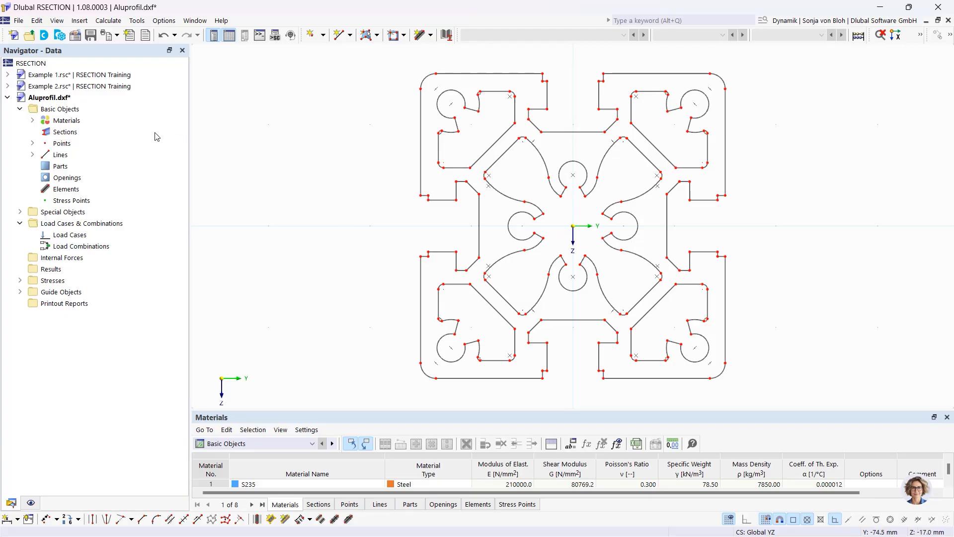
# - Check the analysis method, options and add-ons in the Aluprofil model's base data
pyautogui.rightClick(86, 110)
pyautogui.click(115, 116)
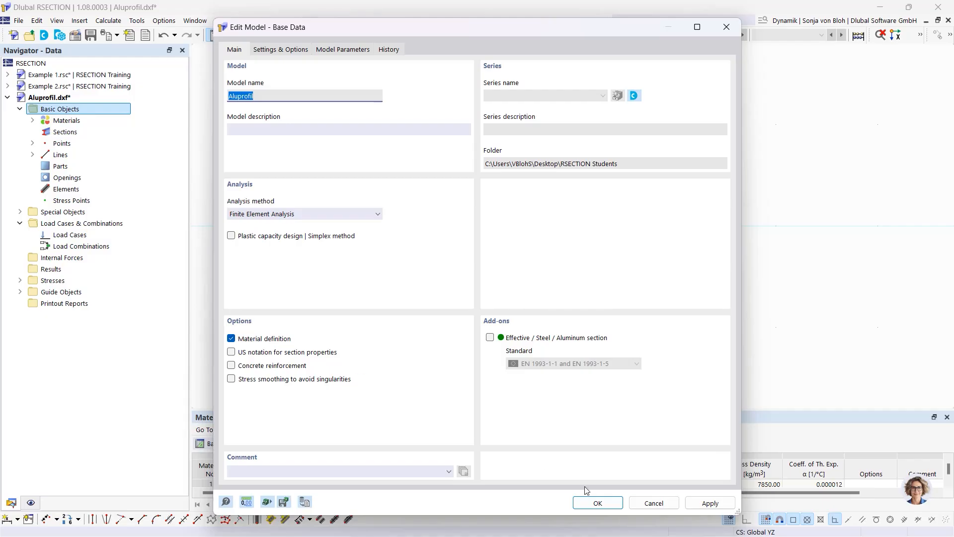
pyautogui.click(598, 503)
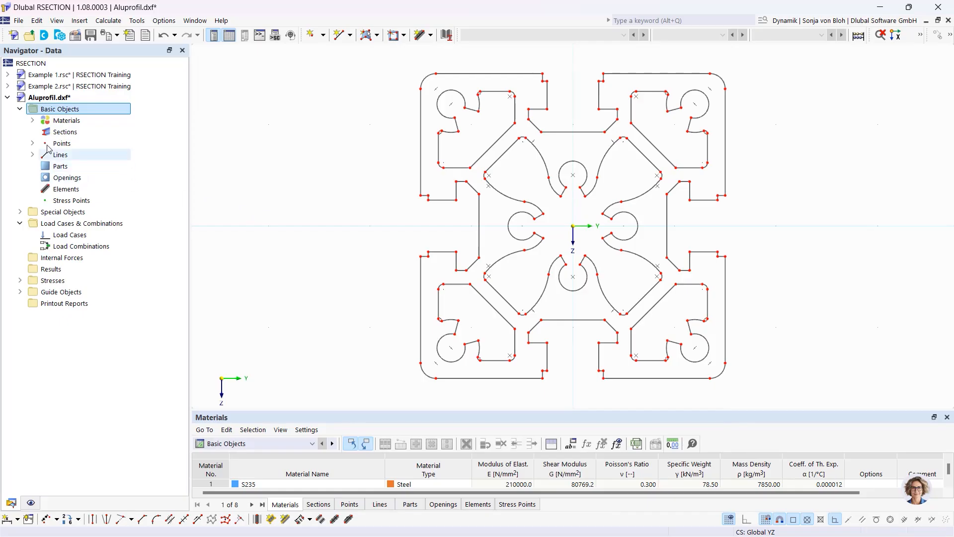
# - Replace material 1 with EN AW-6060 (EP) T66 from the library, filtering for Aluminum and searching for 6060
pyautogui.click(33, 122)
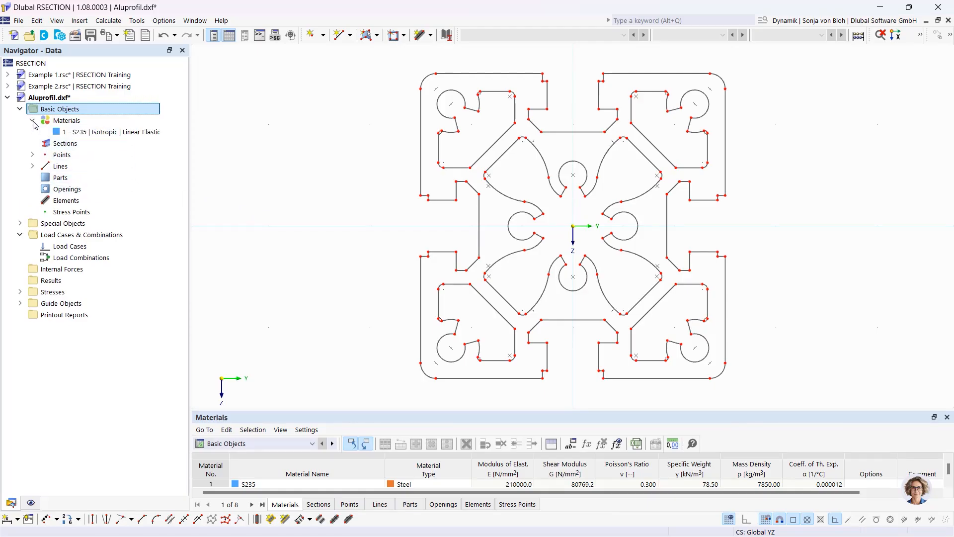
pyautogui.doubleClick(109, 133)
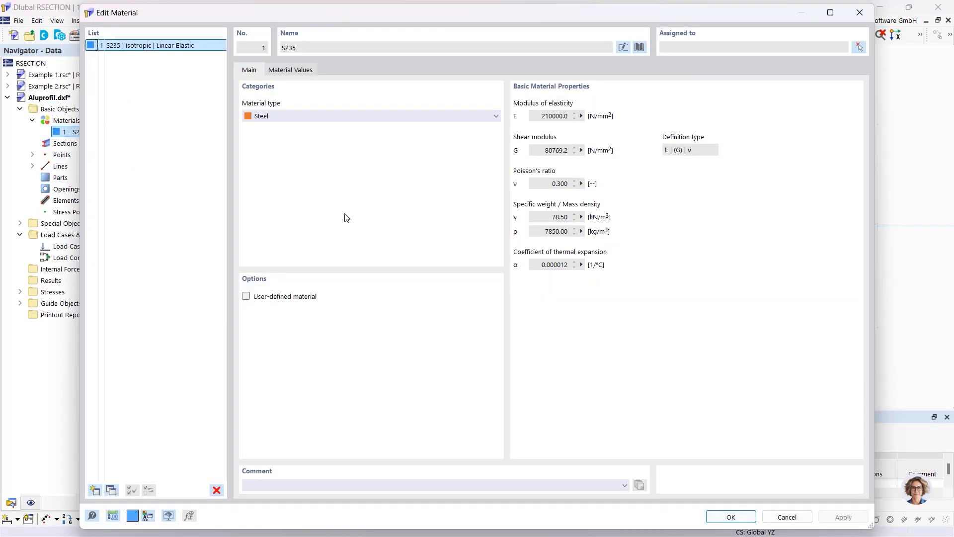
pyautogui.click(639, 46)
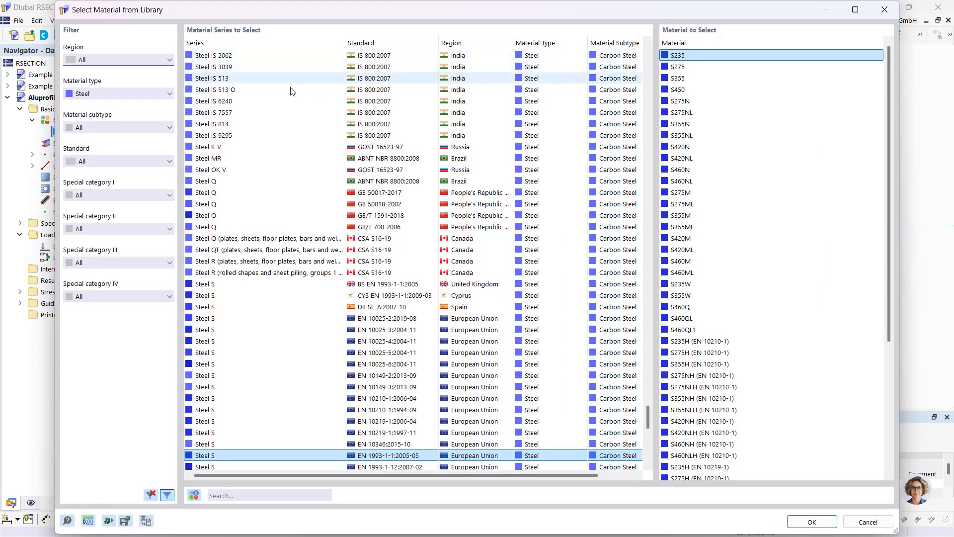
pyautogui.click(106, 93)
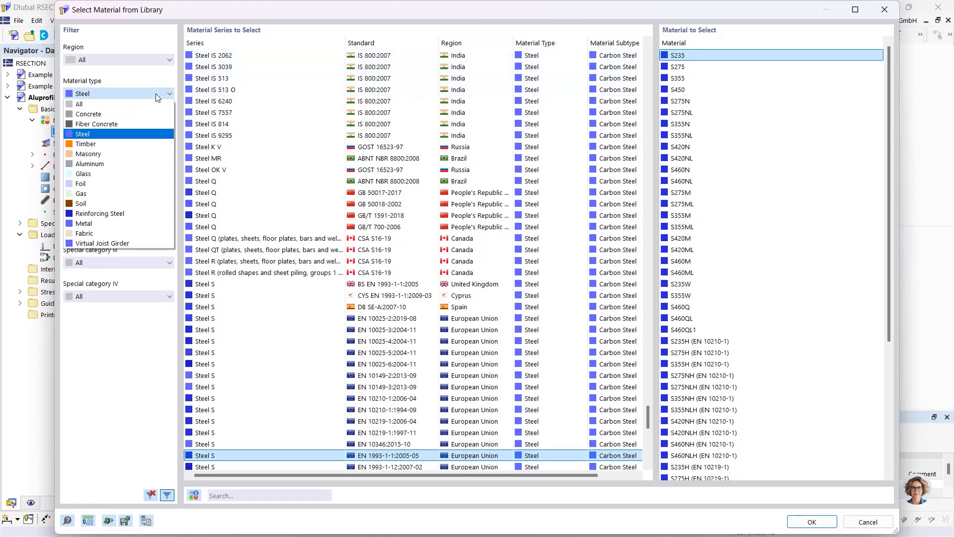
pyautogui.click(109, 163)
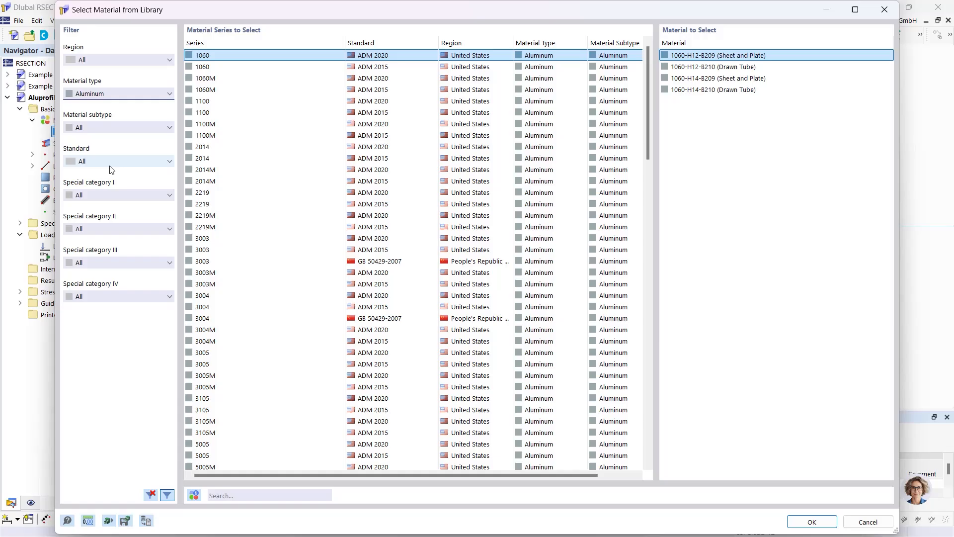
pyautogui.click(232, 496)
pyautogui.write('6')
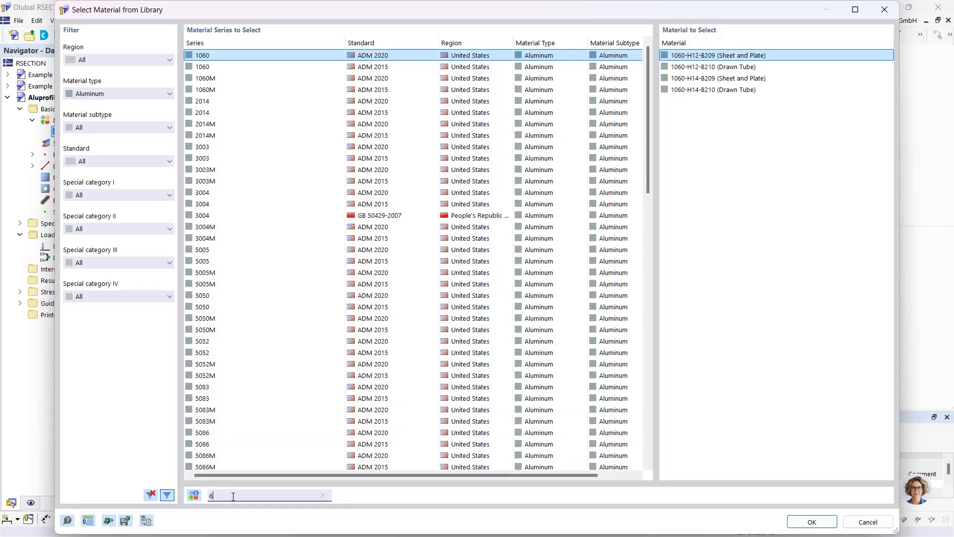
pyautogui.write('060')
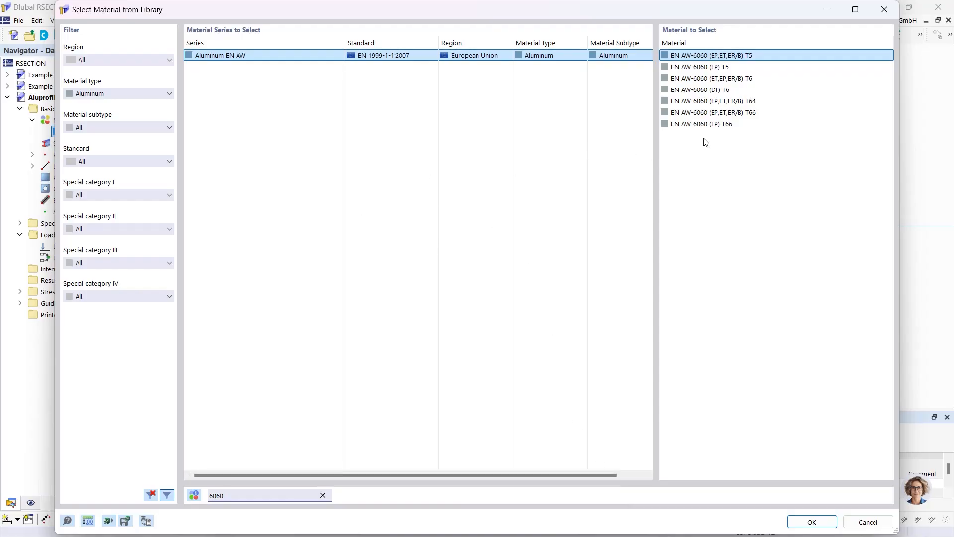
pyautogui.click(706, 125)
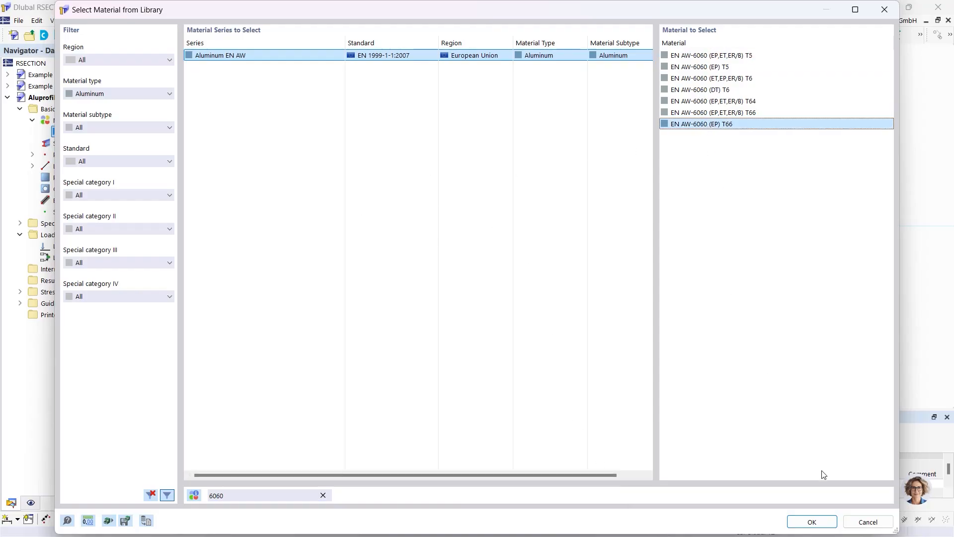
pyautogui.click(810, 522)
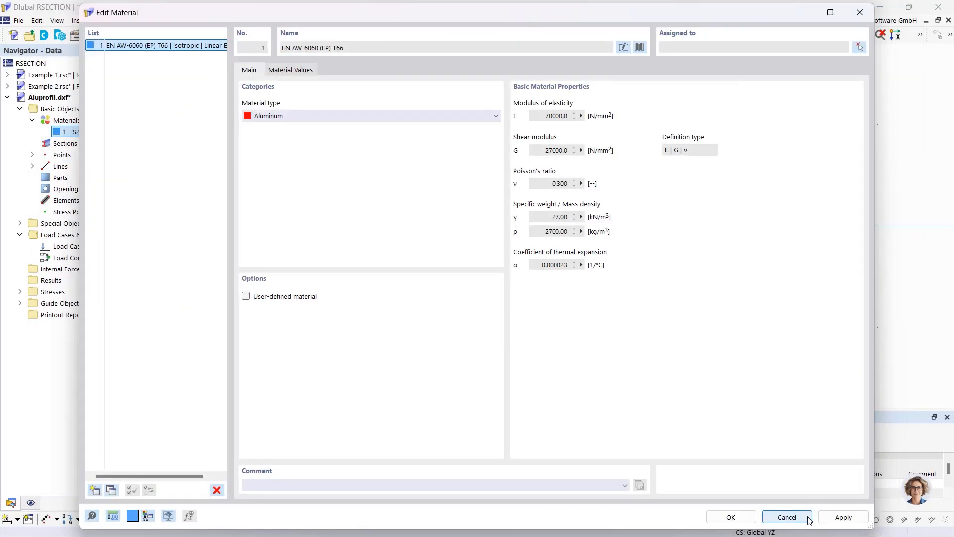
pyautogui.click(732, 517)
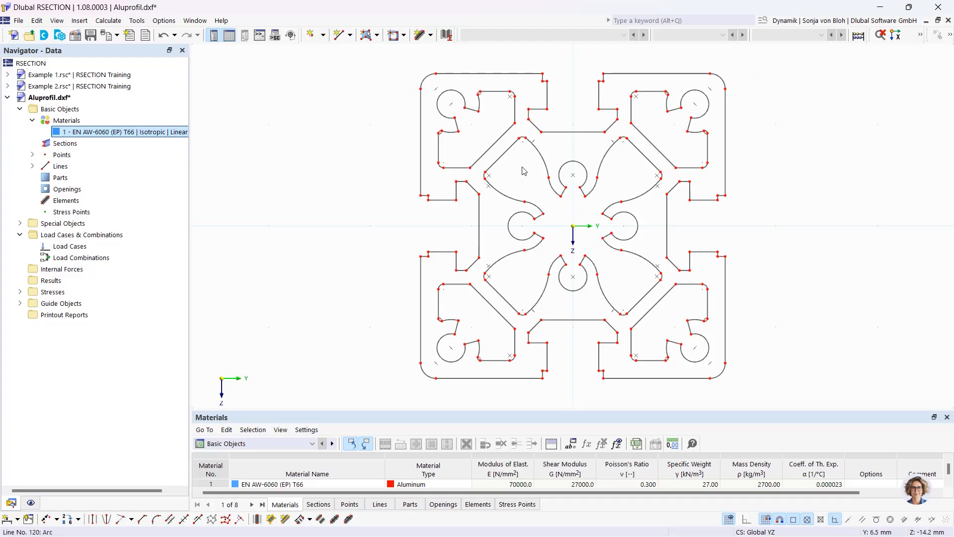
# - Create a part from the profile's outer boundary lines using material EN AW-6060 (EP) T66
pyautogui.click(376, 35)
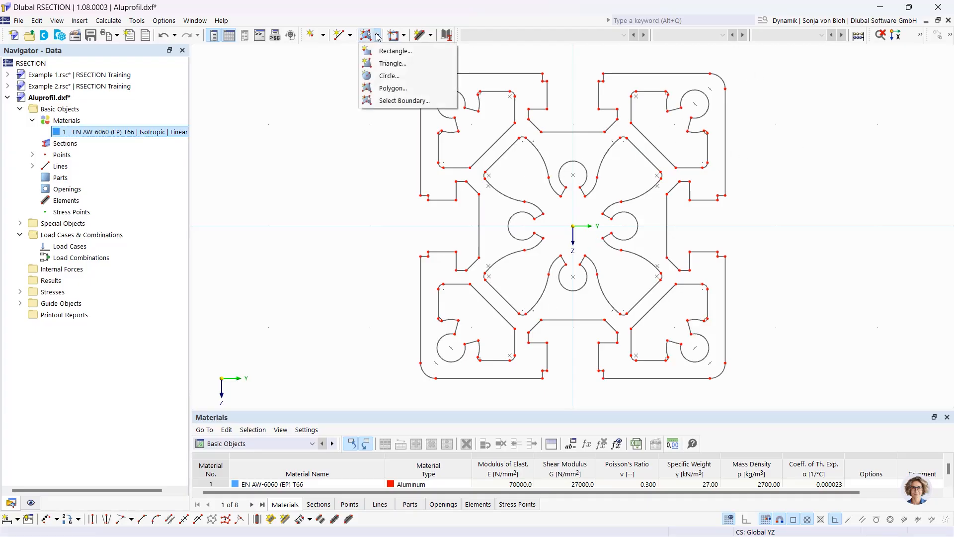
pyautogui.click(393, 101)
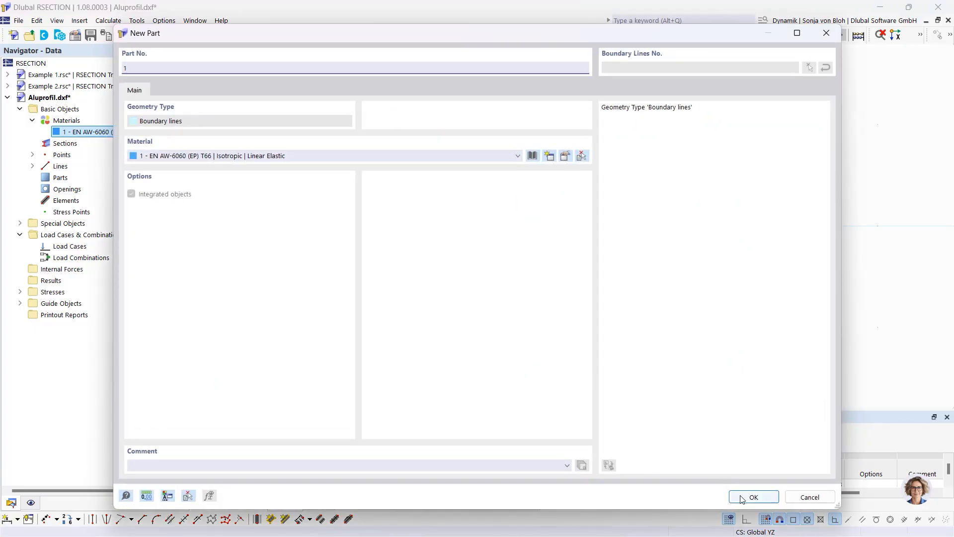
pyautogui.click(754, 497)
pyautogui.click(419, 152)
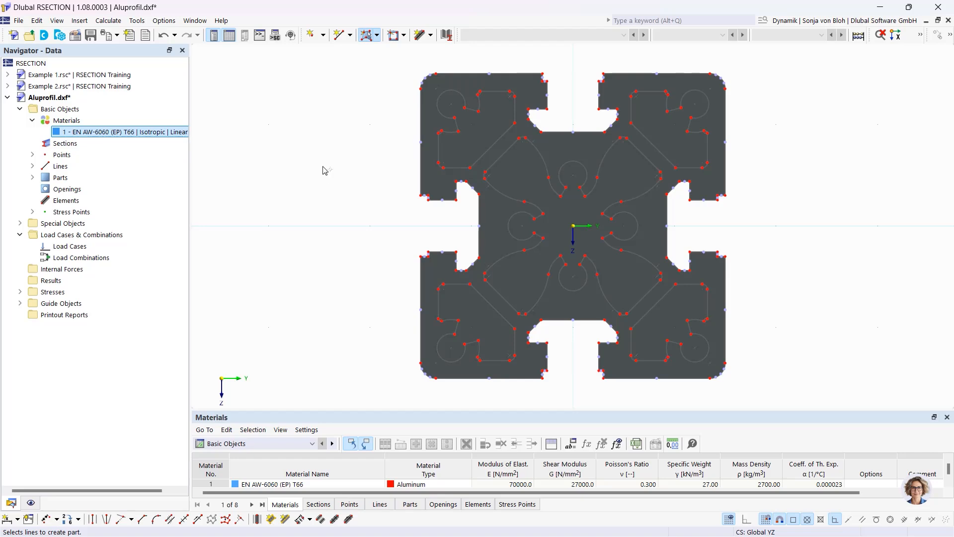
# - Create an opening from the boundary lines of the cavity in the profile's upper-left corner
pyautogui.click(404, 35)
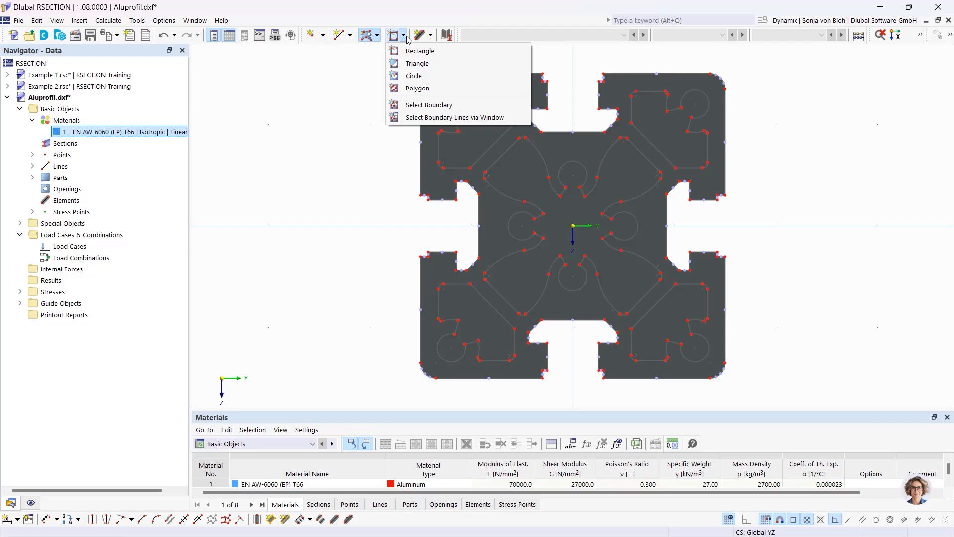
pyautogui.click(428, 106)
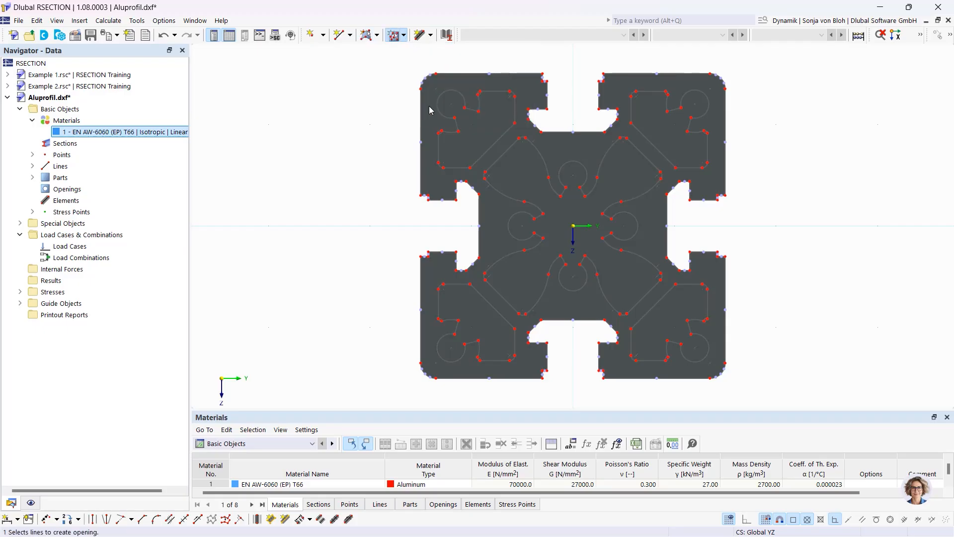
pyautogui.click(439, 145)
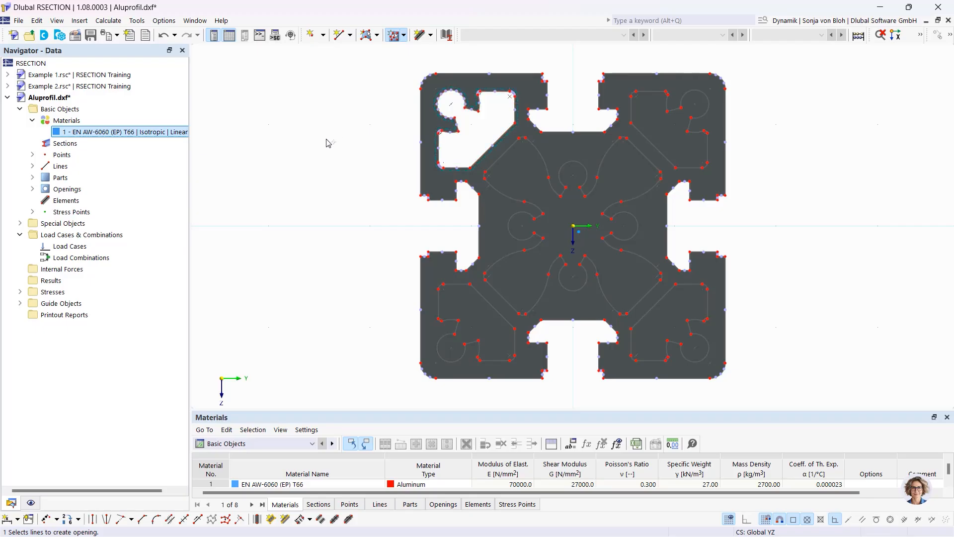
pyautogui.press('Escape')
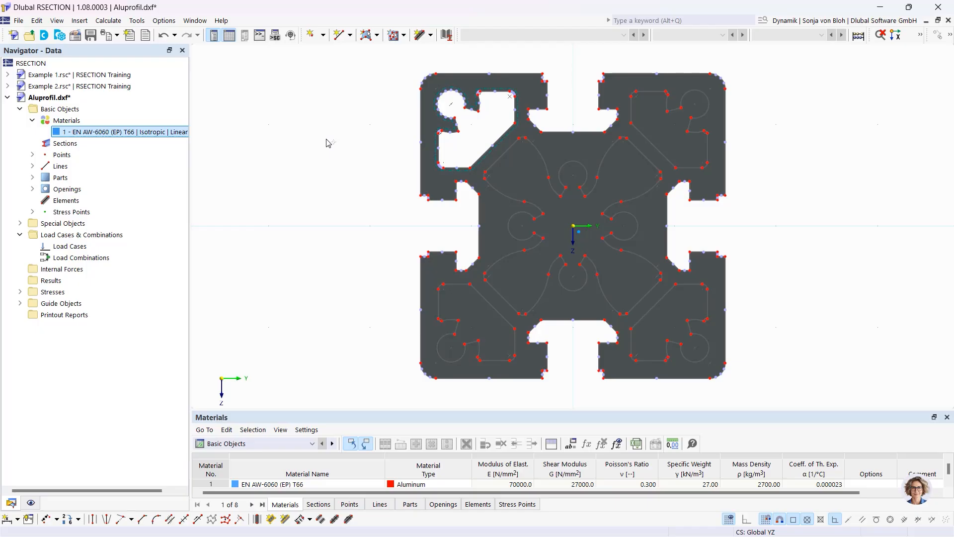
# - Rotate-copy the upper-left corner opening in 3 steps of 90° about the origin to create the other corner openings
pyautogui.click(33, 189)
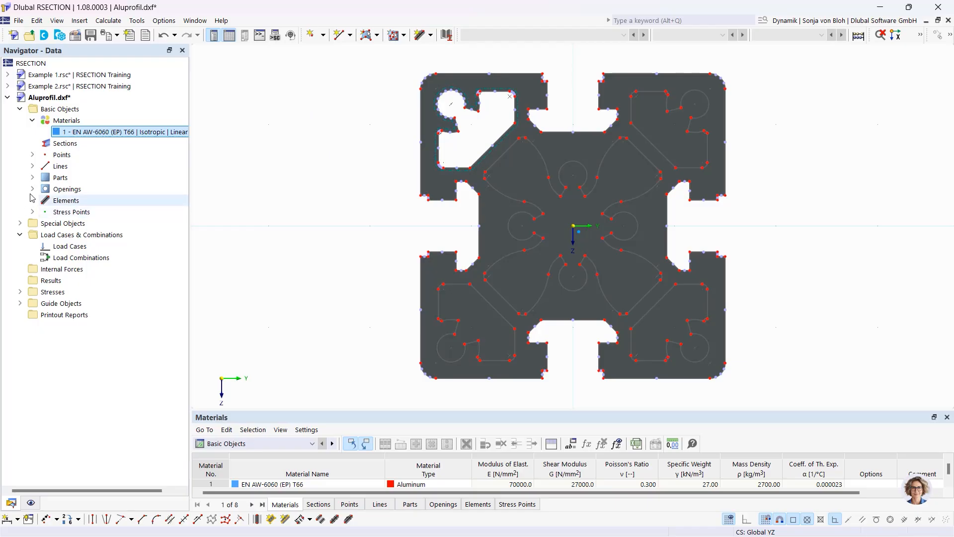
pyautogui.click(80, 200)
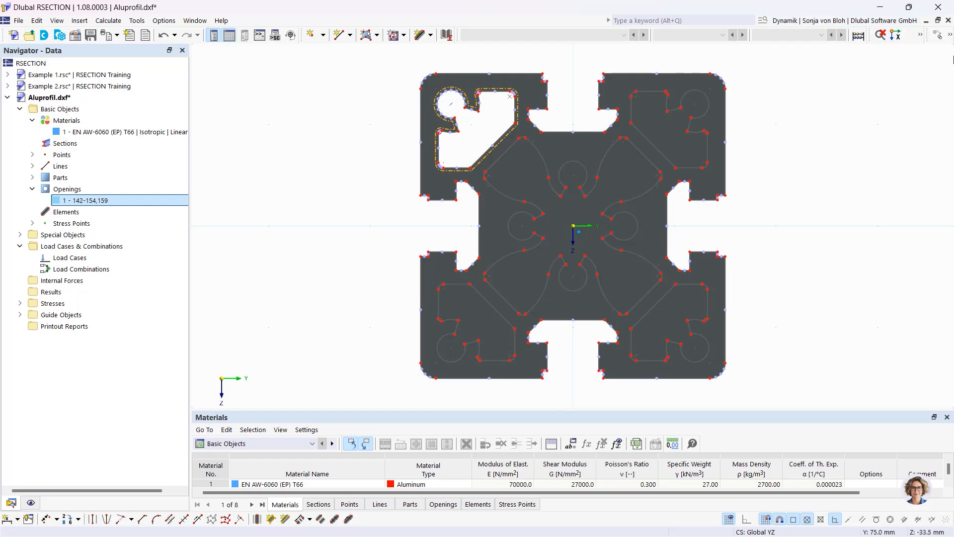
pyautogui.click(951, 36)
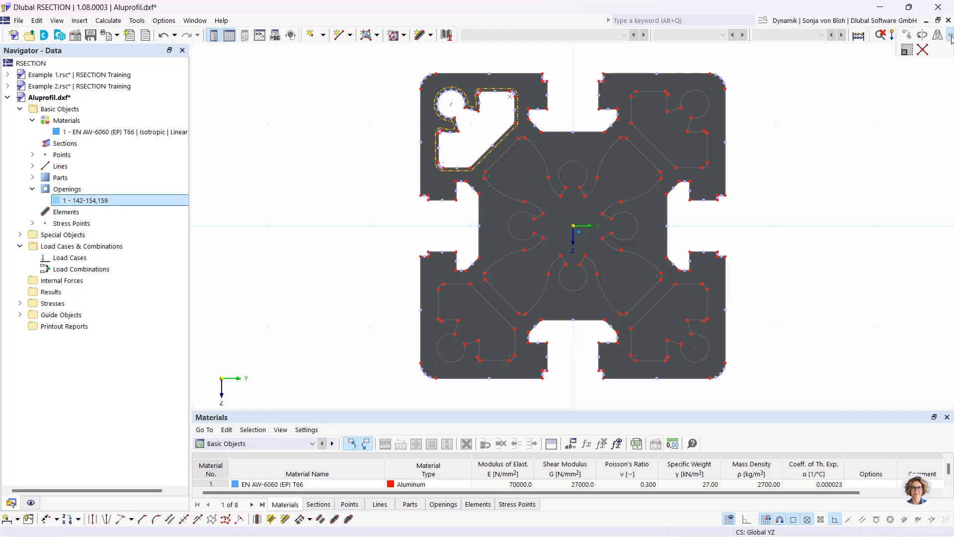
pyautogui.click(923, 36)
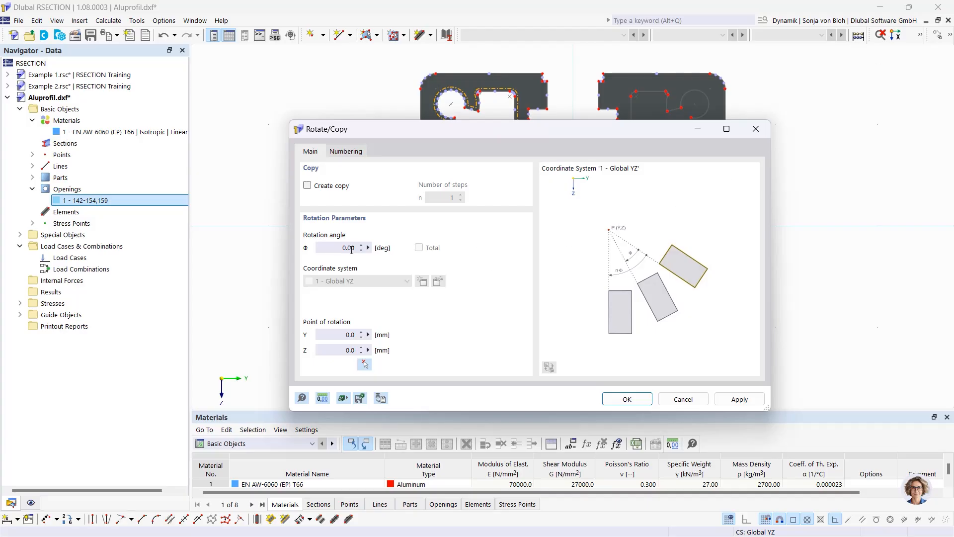
pyautogui.click(308, 186)
pyautogui.moveTo(437, 198); pyautogui.dragTo(501, 198)
pyautogui.write('3')
pyautogui.moveTo(342, 248); pyautogui.dragTo(390, 250)
pyautogui.write('90')
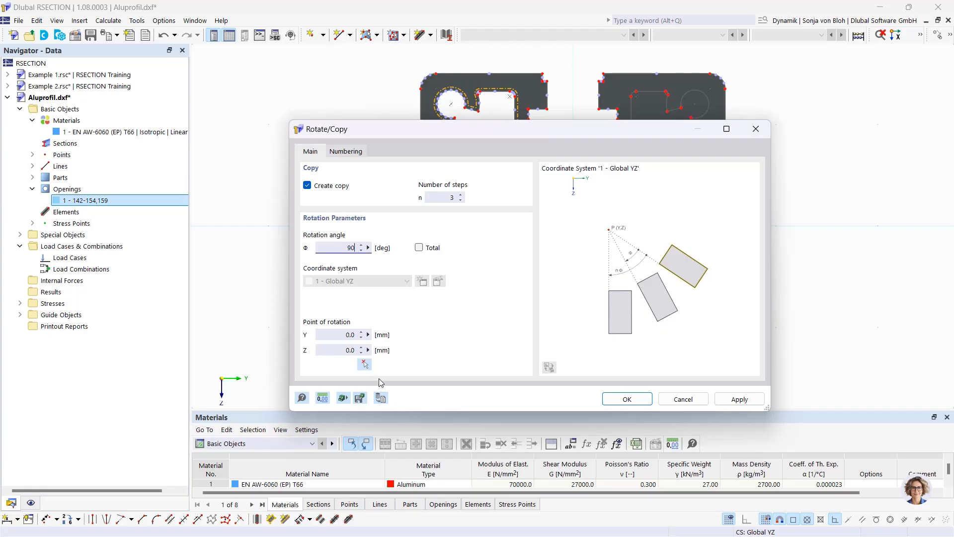
pyautogui.click(366, 366)
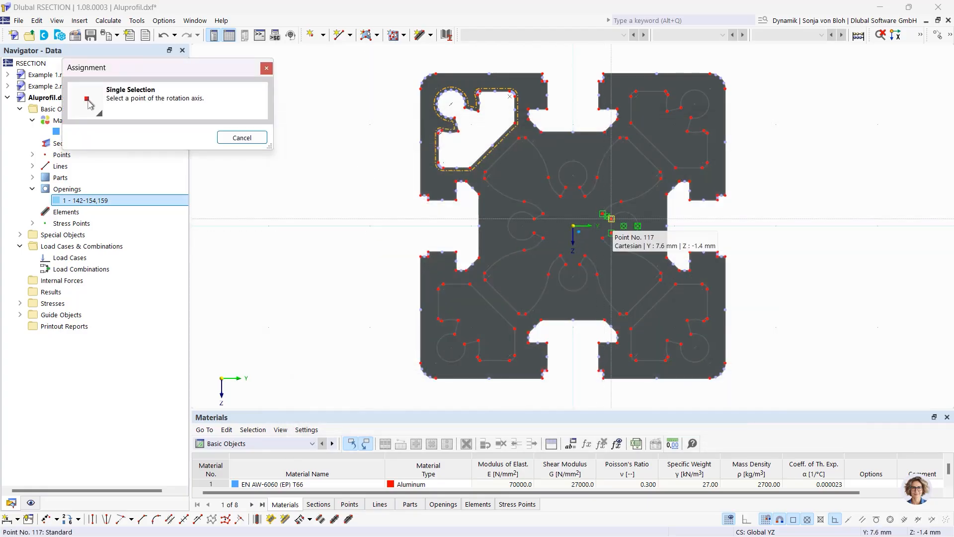
pyautogui.click(573, 226)
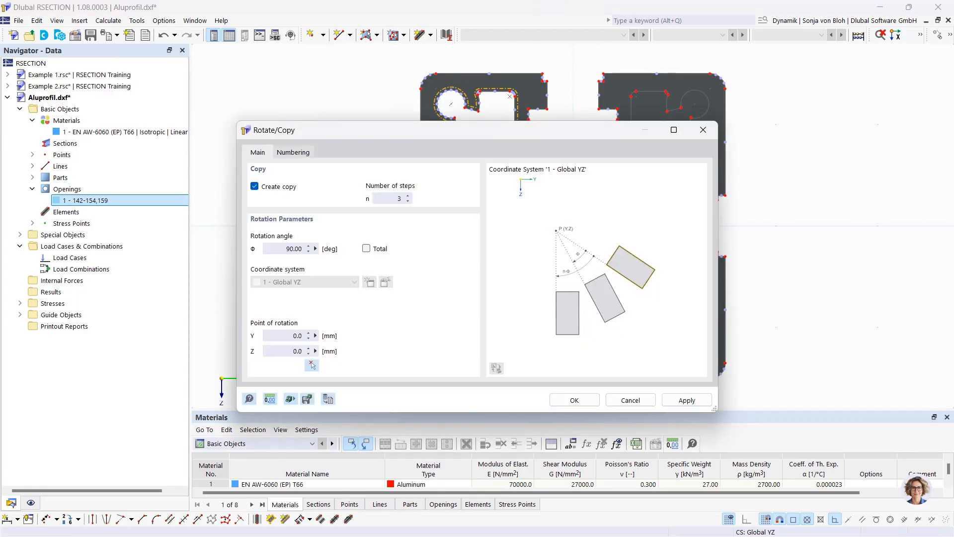
pyautogui.click(579, 397)
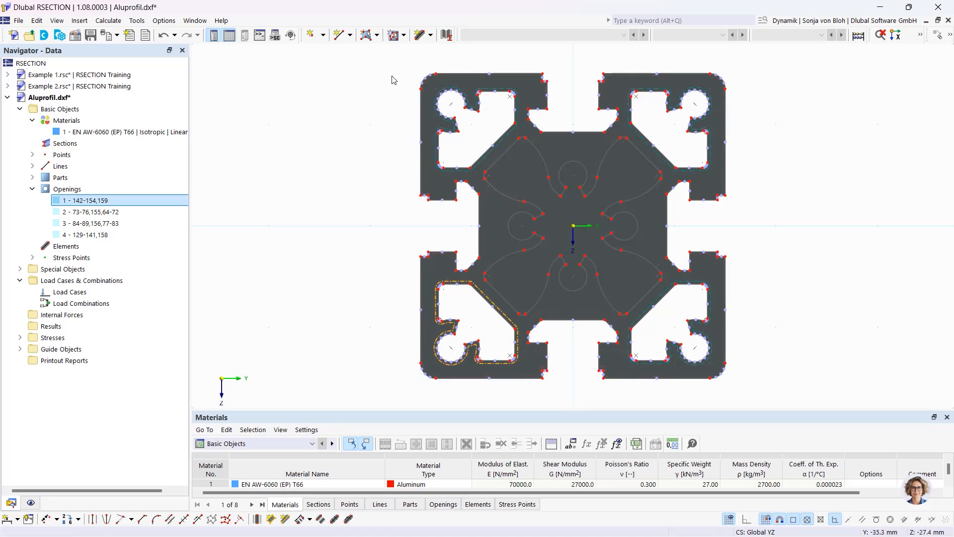
# - Create an opening from the boundary lines of the profile's central cavity
pyautogui.click(395, 37)
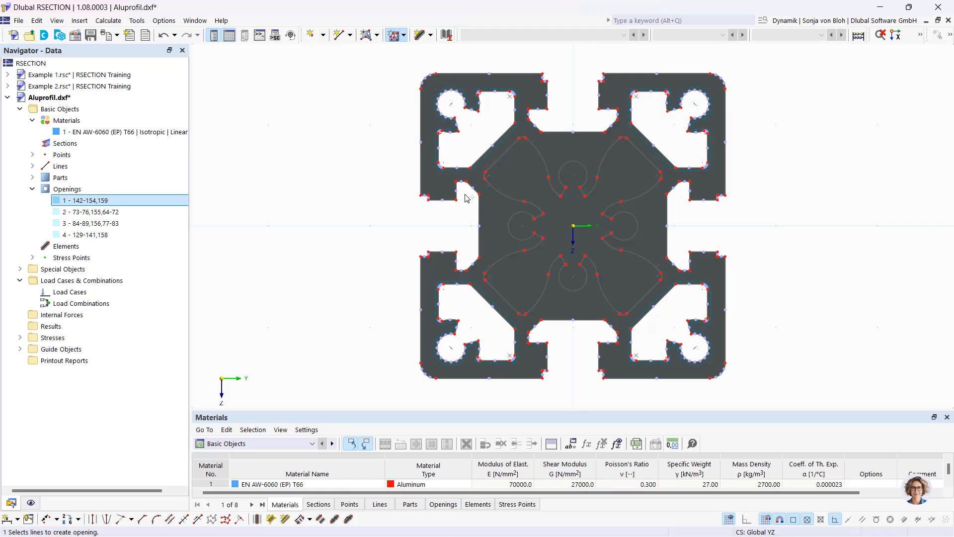
pyautogui.click(498, 192)
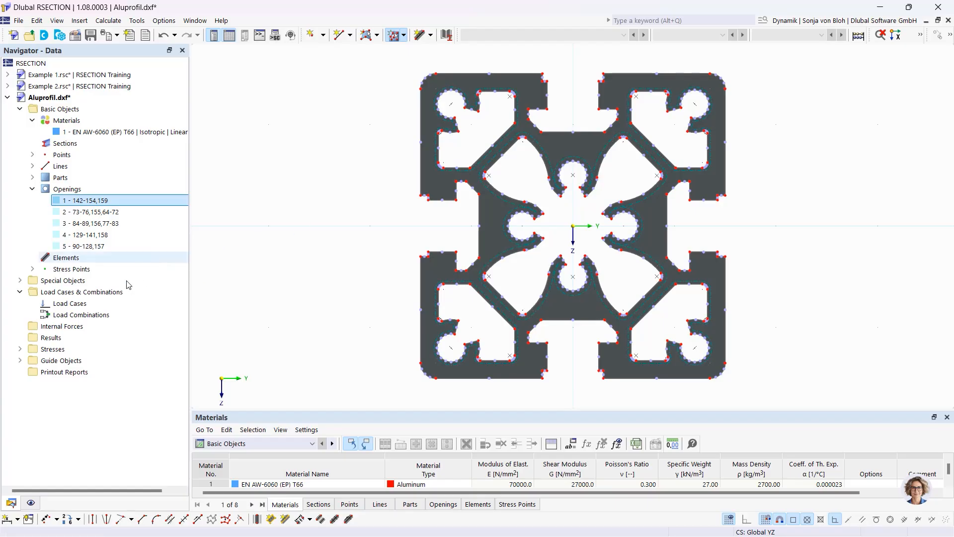
# - Create permanent load case LC1 named "N + Mxp" and decline the automatic backup save
pyautogui.rightClick(89, 304)
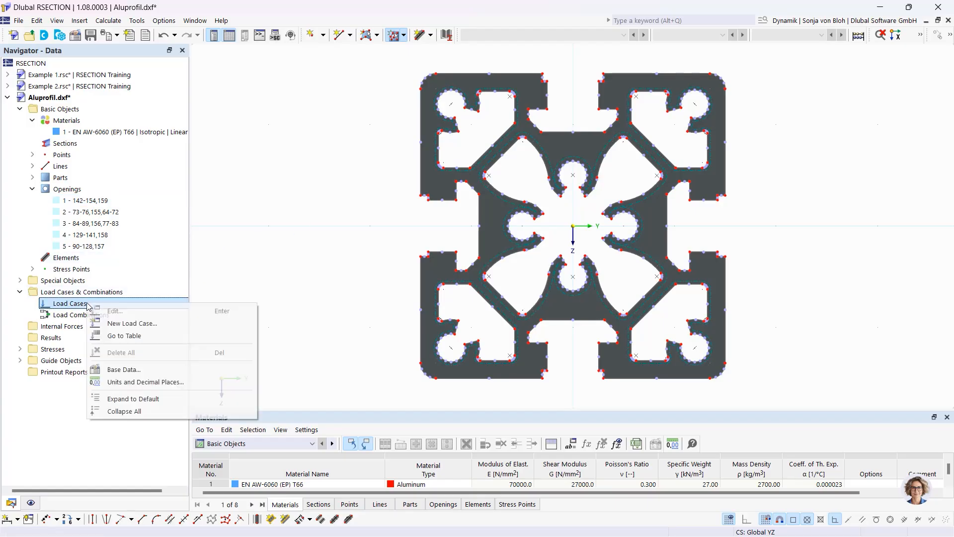
pyautogui.click(131, 323)
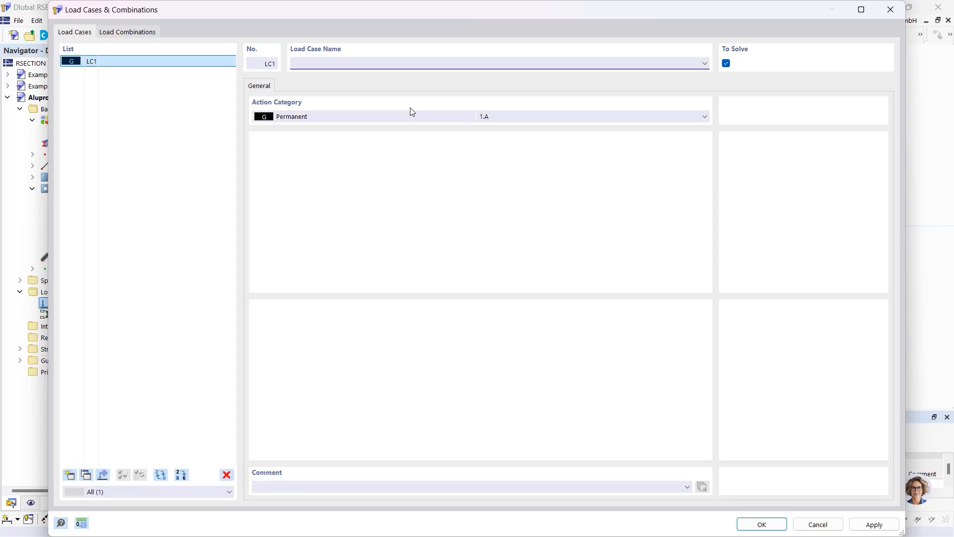
pyautogui.write('N + Mxp')
pyautogui.click(760, 527)
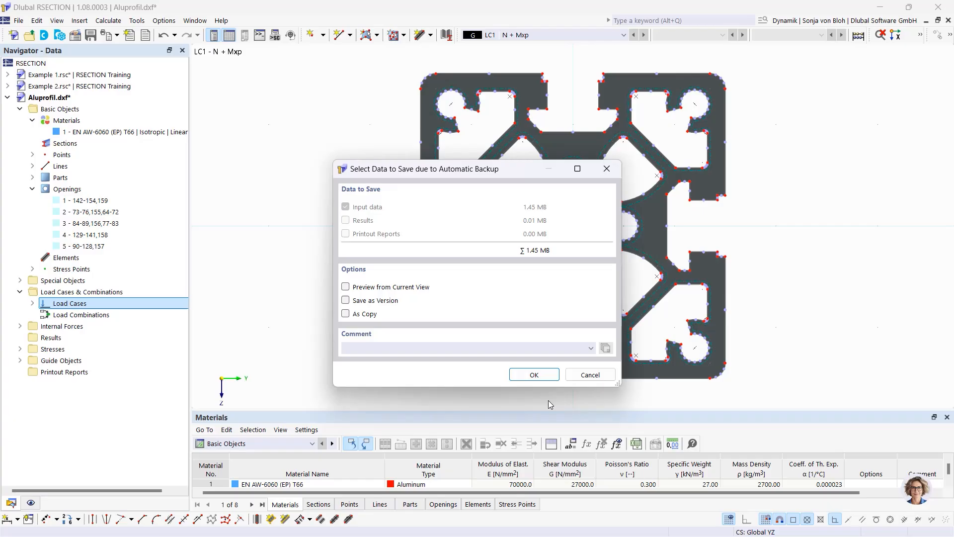
pyautogui.click(590, 375)
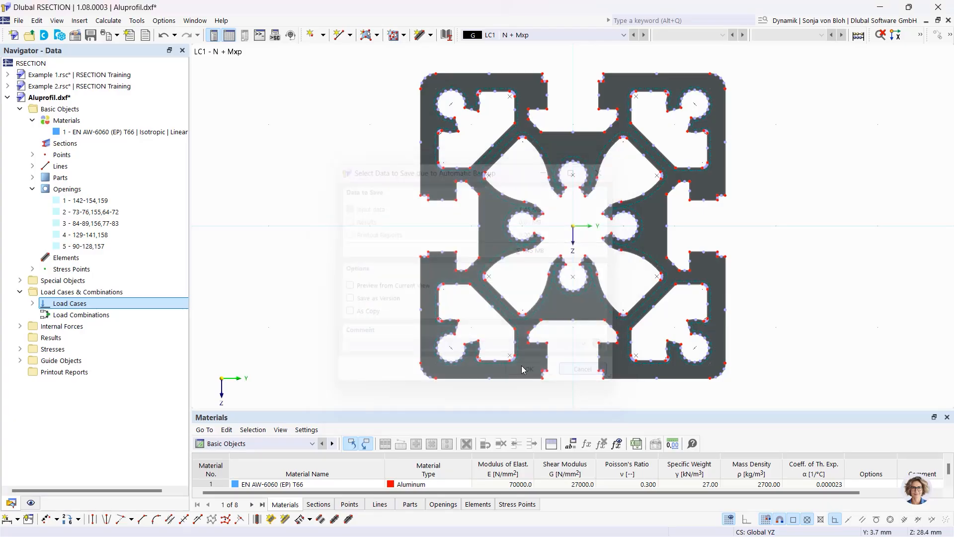
# - Define internal forces for LC1 on member 1 with N = -10 kN and Mxp = 0.3 kNm
pyautogui.click(20, 327)
pyautogui.click(33, 338)
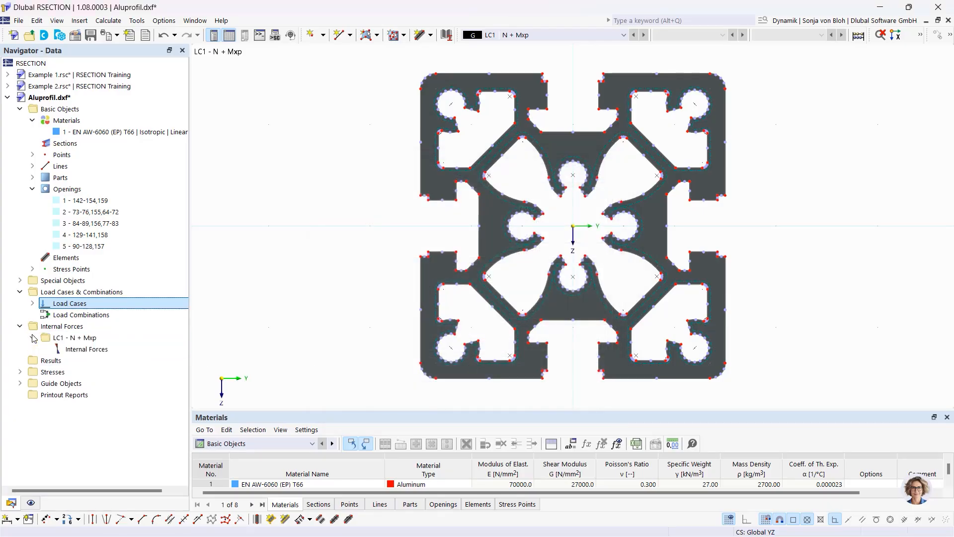
pyautogui.click(80, 350)
pyautogui.doubleClick(79, 350)
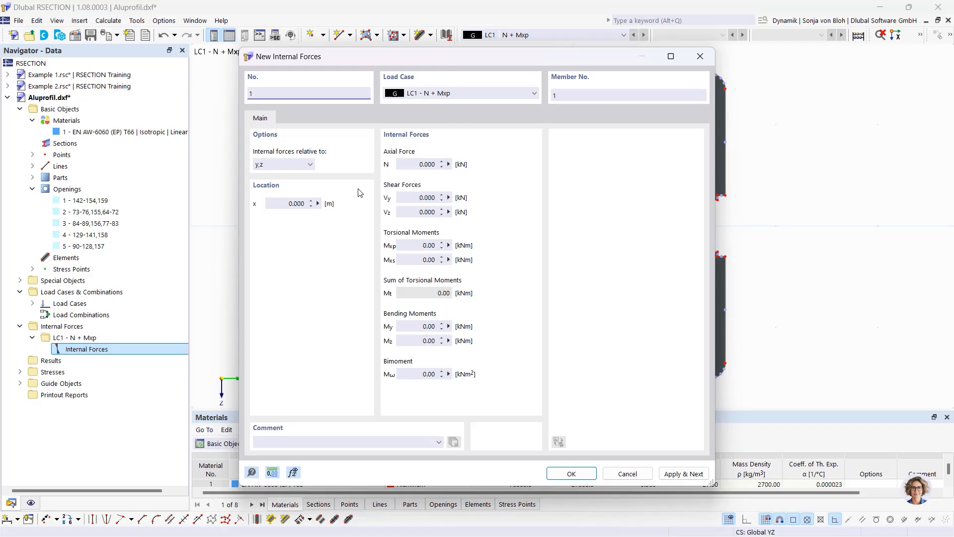
pyautogui.click(411, 165)
pyautogui.write('-1')
pyautogui.click(437, 246)
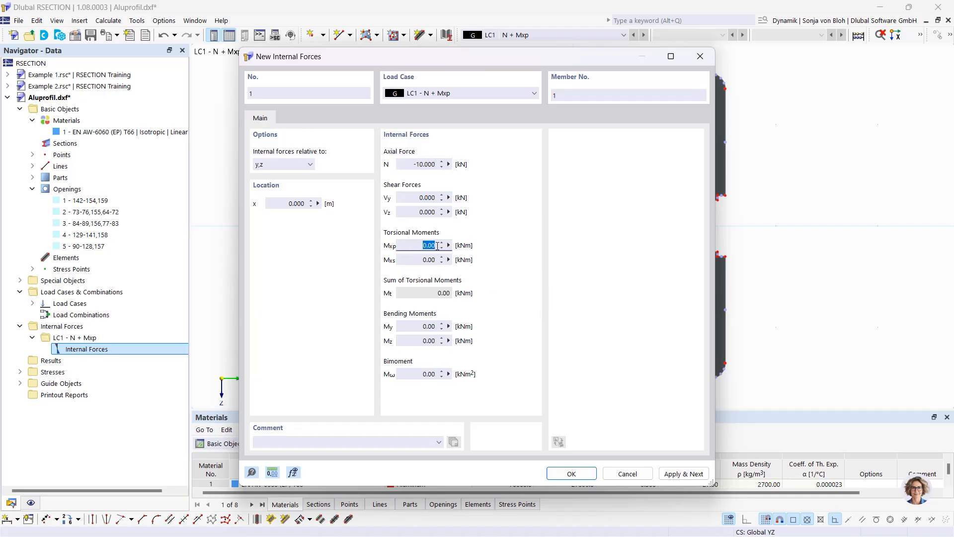
pyautogui.write('0,3')
pyautogui.click(570, 473)
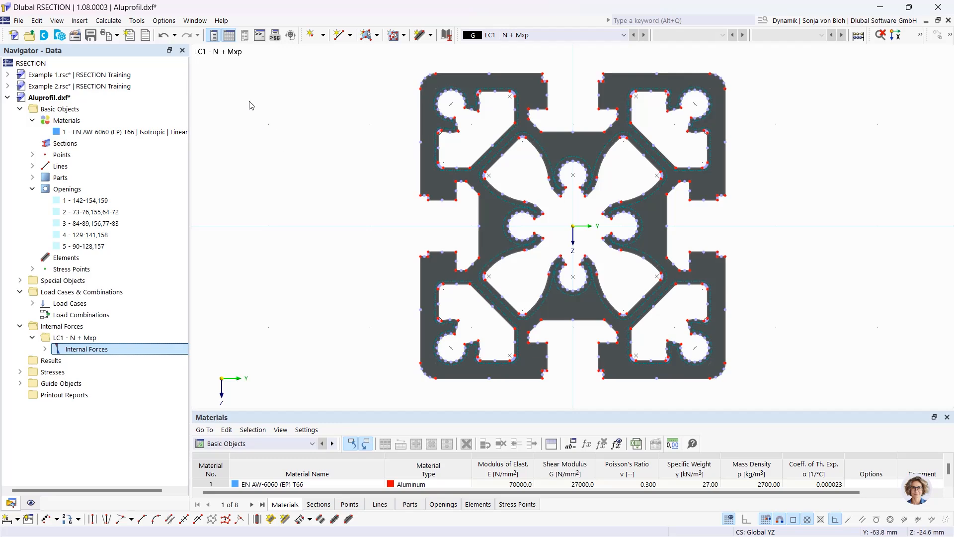
# - Calculate all results and view the total normal, total shear and von Mises equivalent stress distributions
pyautogui.click(108, 21)
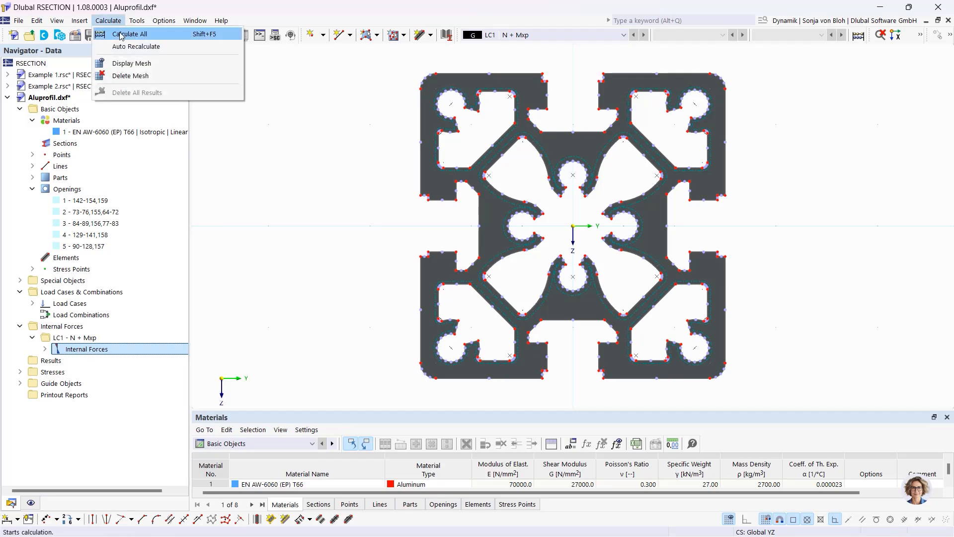
pyautogui.click(117, 32)
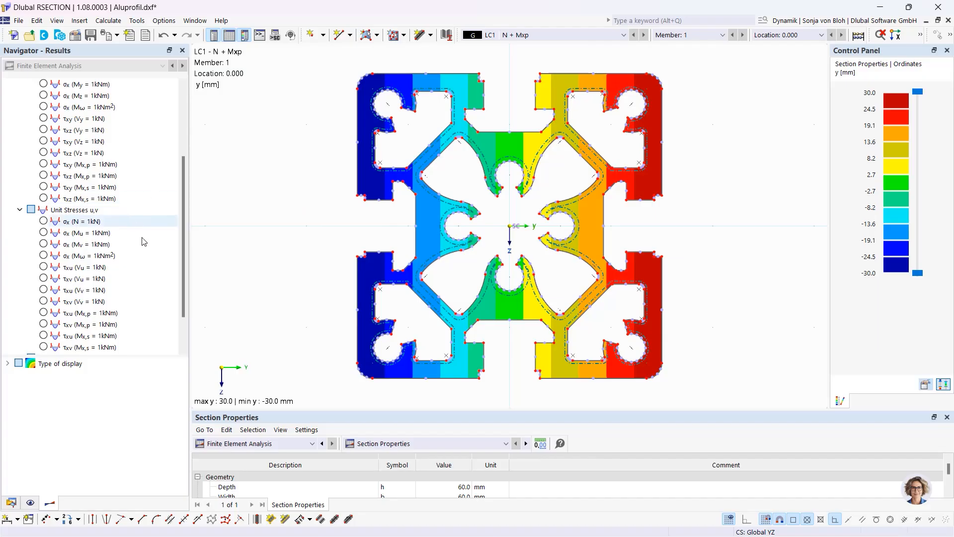
pyautogui.moveTo(181, 212); pyautogui.dragTo(183, 259)
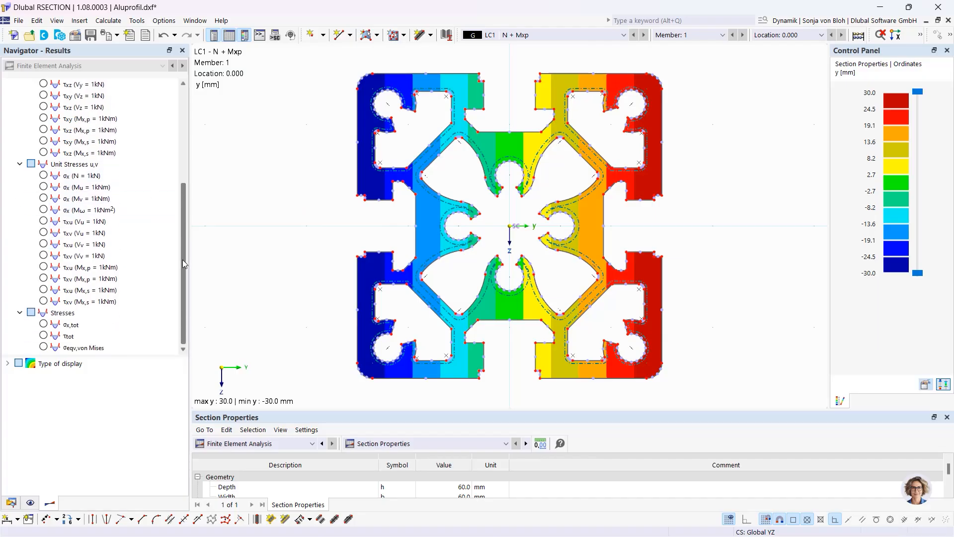
pyautogui.click(44, 324)
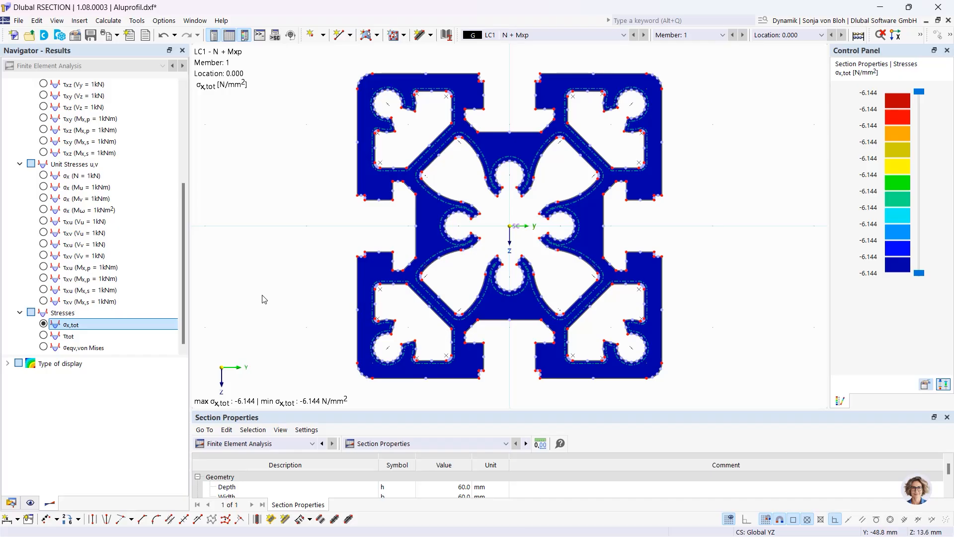
pyautogui.click(45, 336)
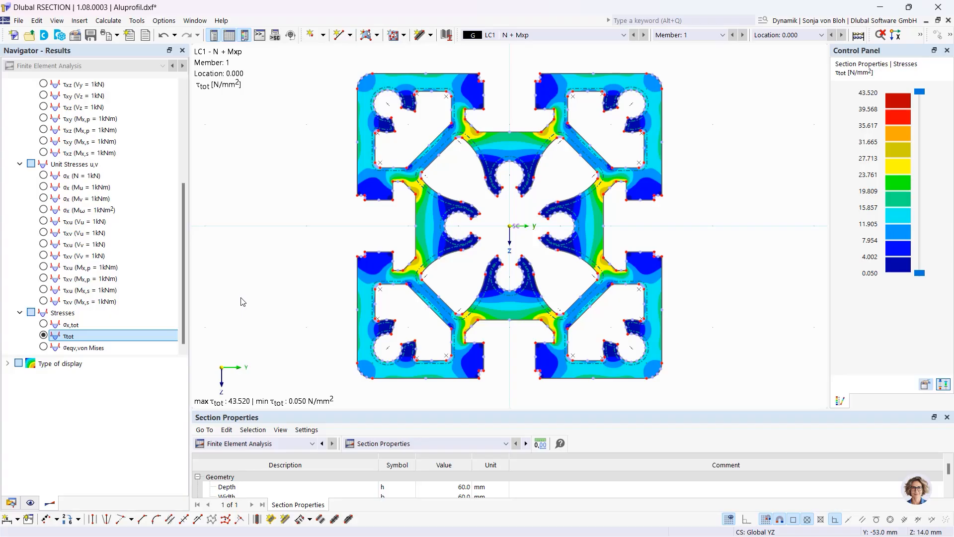
pyautogui.click(44, 347)
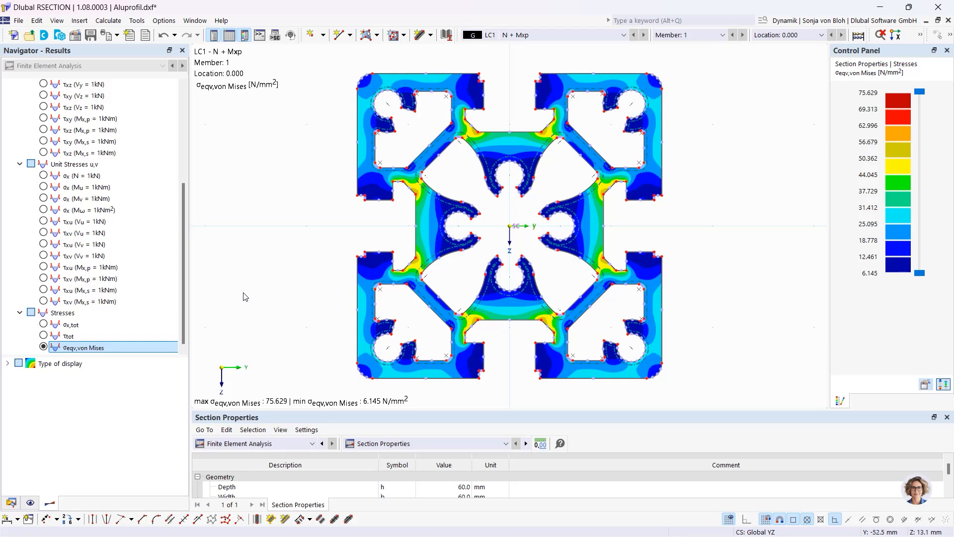
# - Create a printout report without unit normal stresses, unit shear stresses and their by-material tables, and view the generated report
pyautogui.click(10, 502)
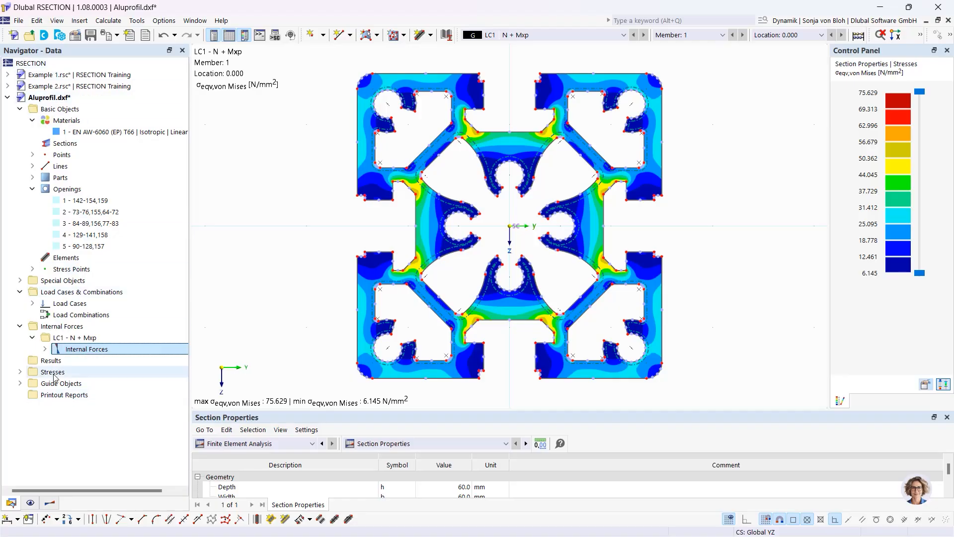
pyautogui.rightClick(63, 396)
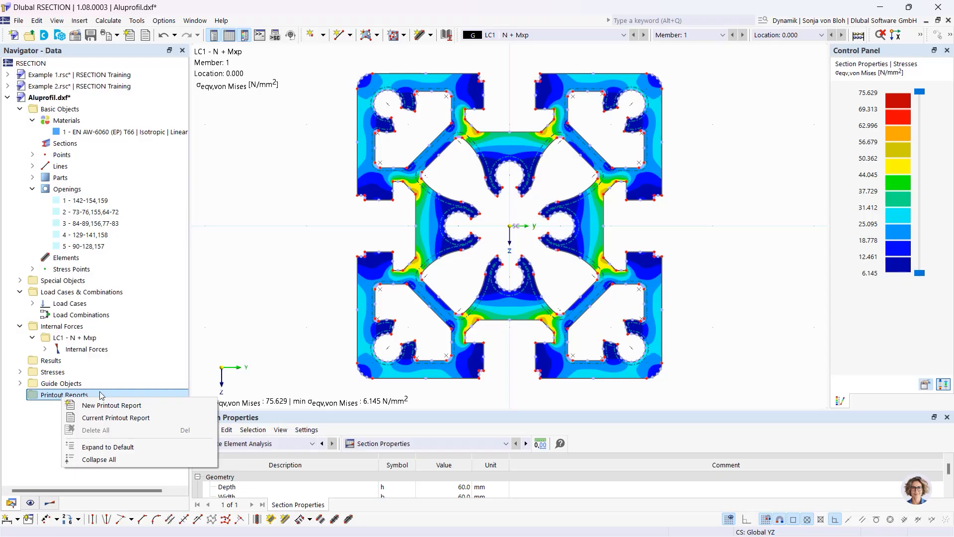
pyautogui.click(114, 405)
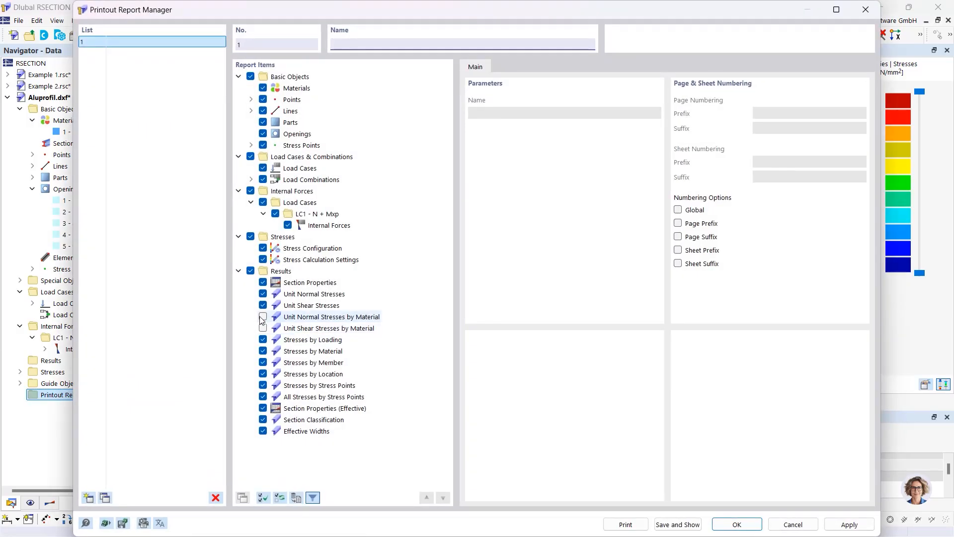
pyautogui.click(263, 294)
pyautogui.click(263, 306)
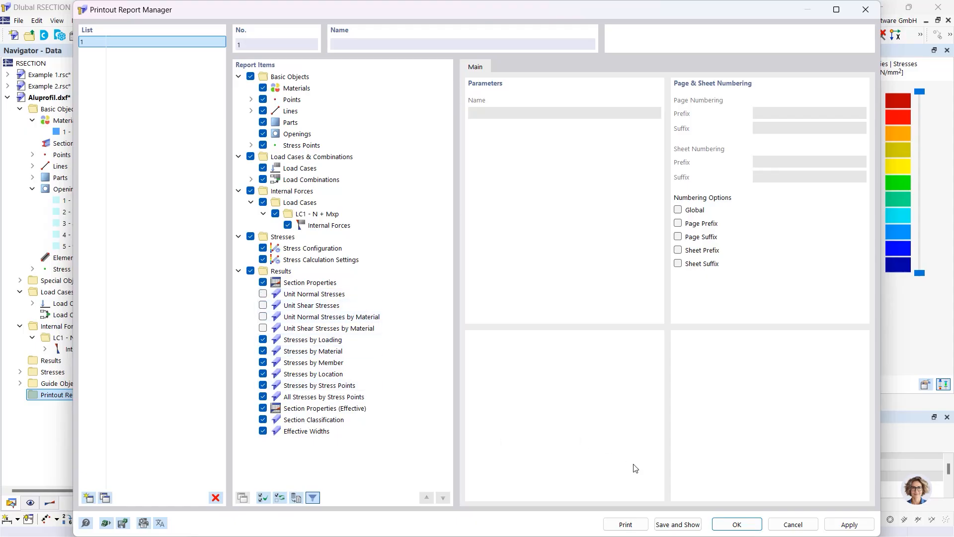
pyautogui.click(678, 524)
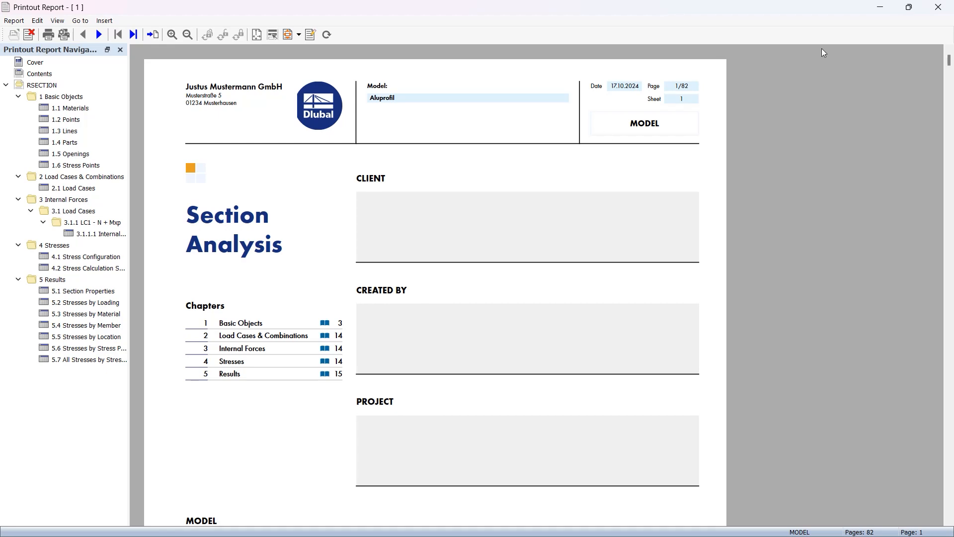
pyautogui.click(880, 7)
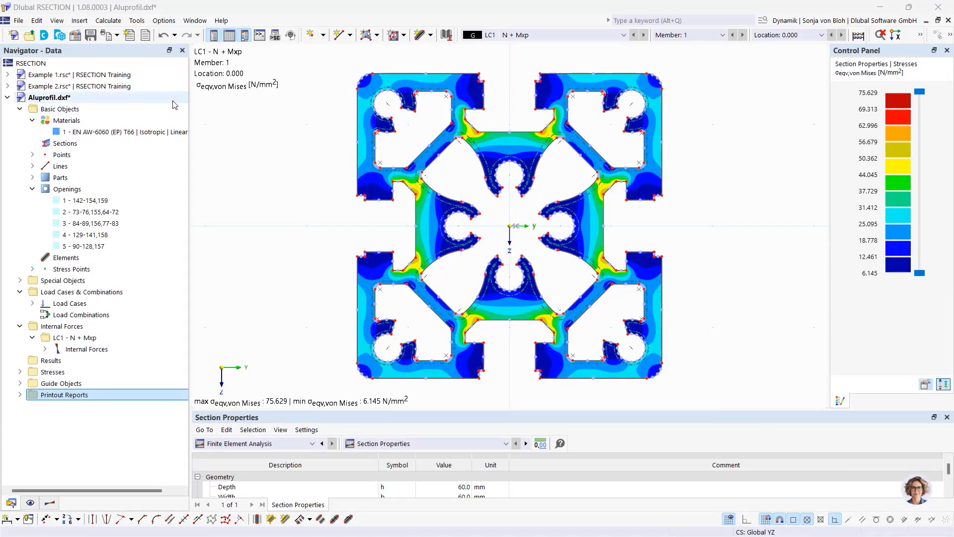
# - Add the LC1 von Mises equivalent stress graphic to printout report 1, view its page and close the report
pyautogui.click(118, 35)
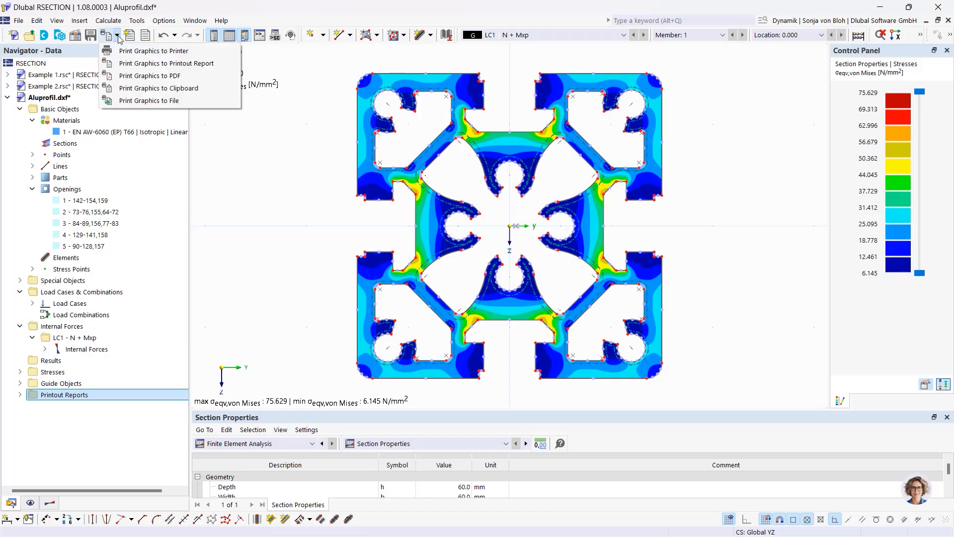
pyautogui.click(133, 64)
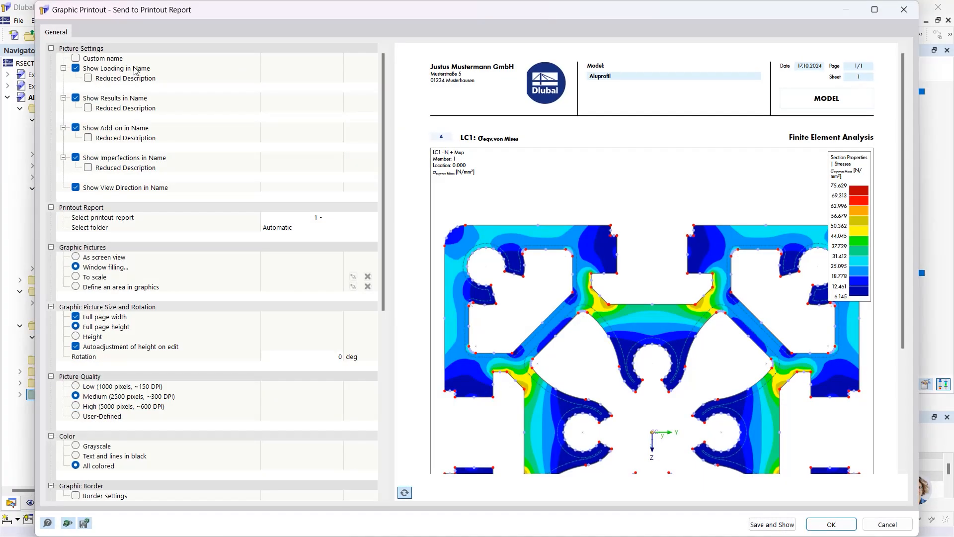
pyautogui.click(771, 524)
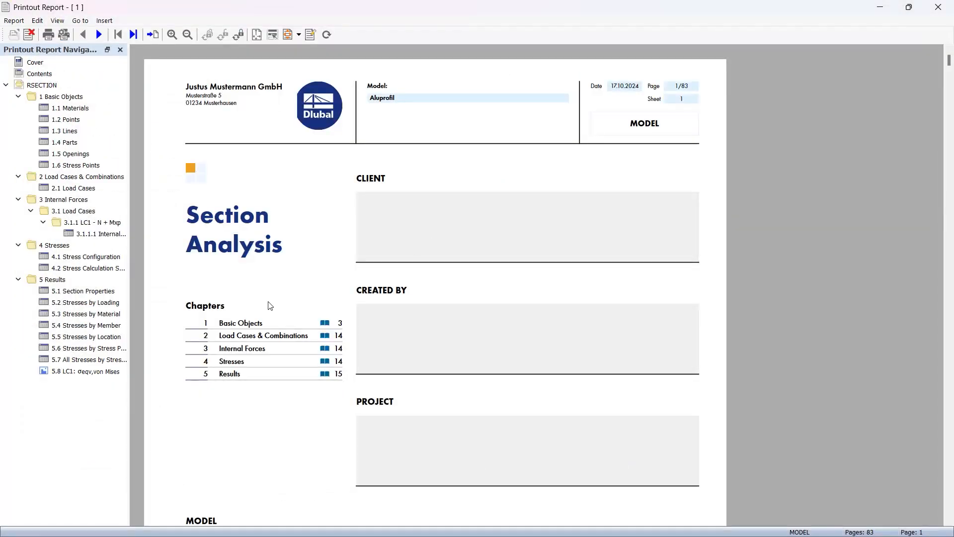
pyautogui.click(85, 372)
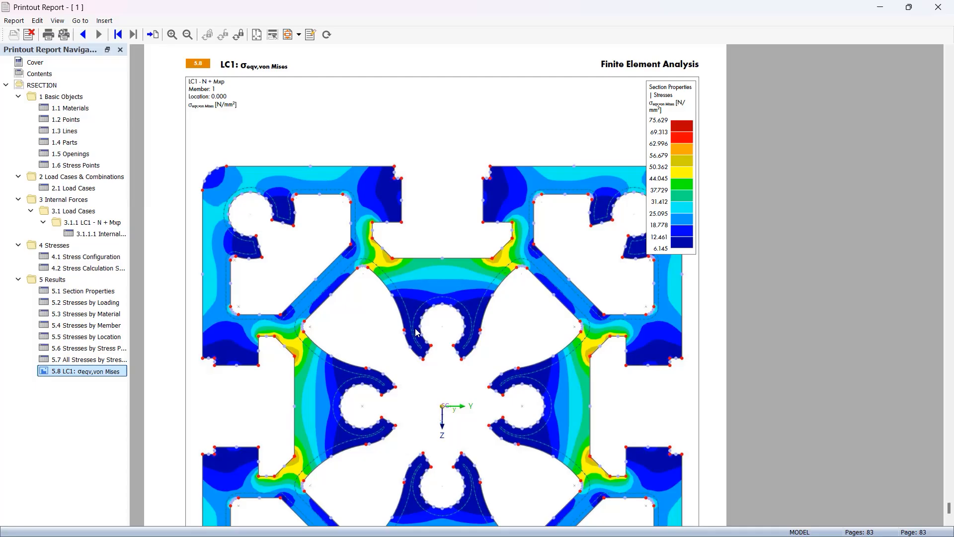
pyautogui.click(939, 10)
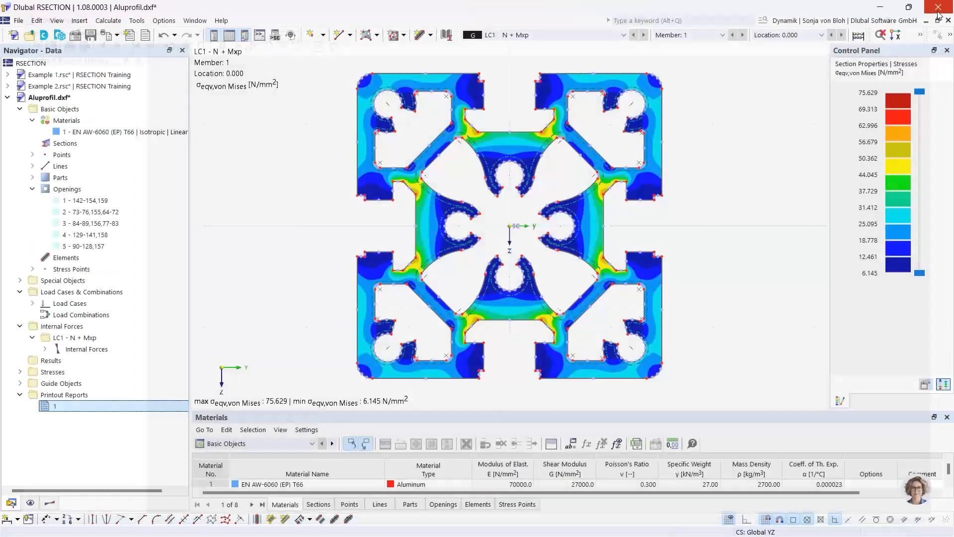
# - Create a new model named "Hybrid" in the RSECTION Training series with Finite Element Analysis as the analysis method
pyautogui.click(19, 38)
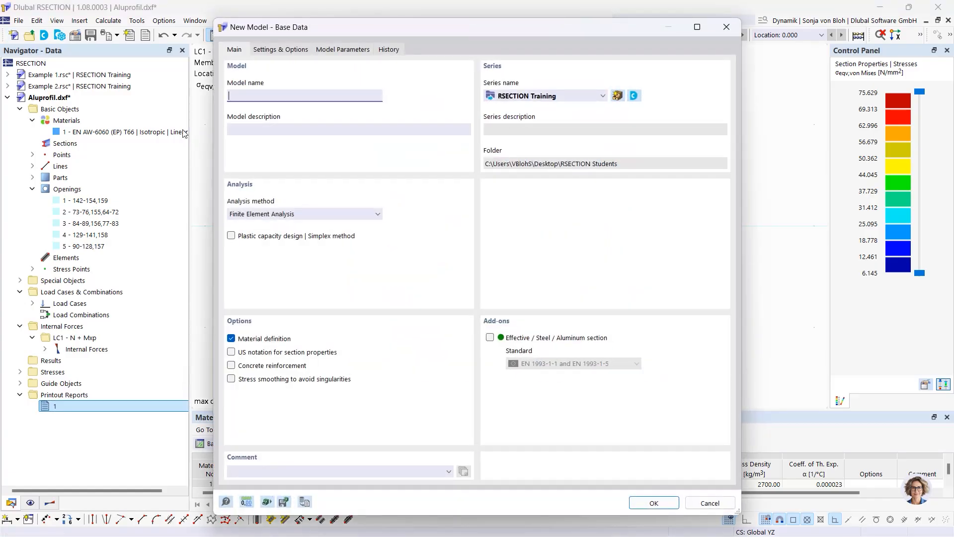
pyautogui.write('Hybrid')
pyautogui.click(639, 504)
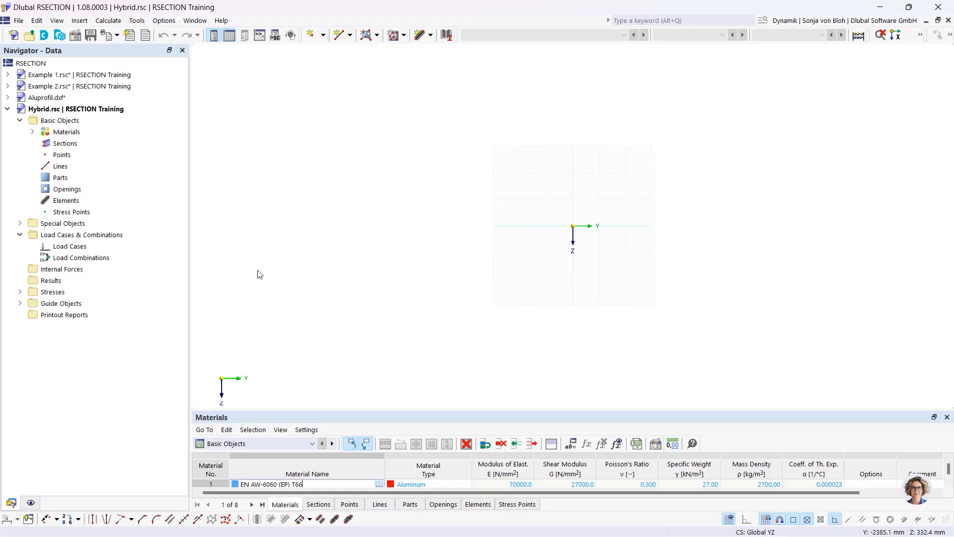
# - Replace material 1 of the Hybrid model with library concrete C40/50 to EN 1992-1-1:2004/A1:2014
pyautogui.click(32, 132)
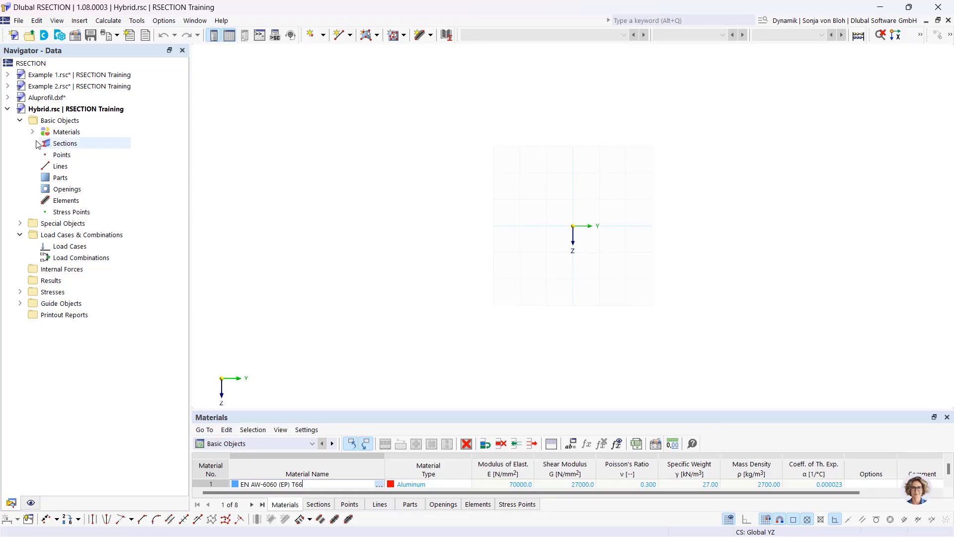
pyautogui.doubleClick(75, 143)
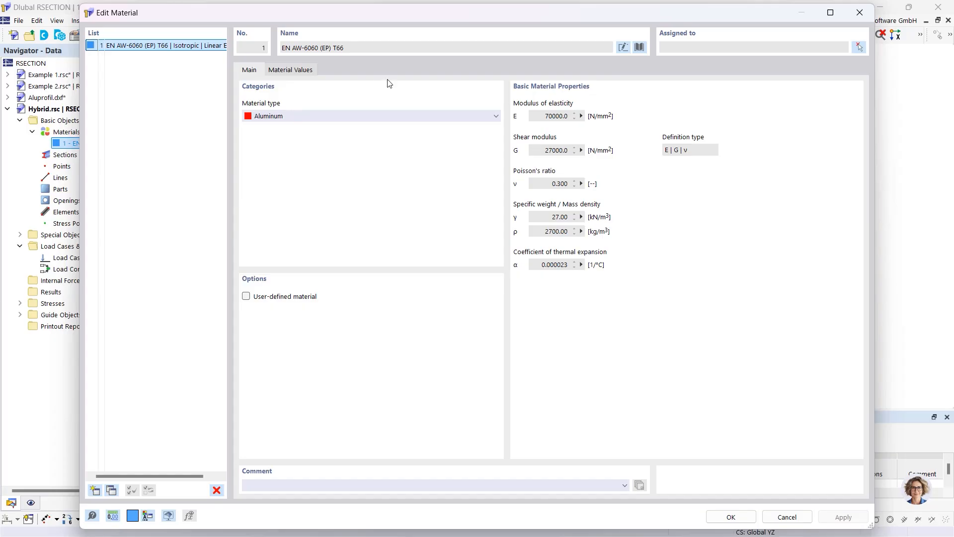
pyautogui.click(639, 47)
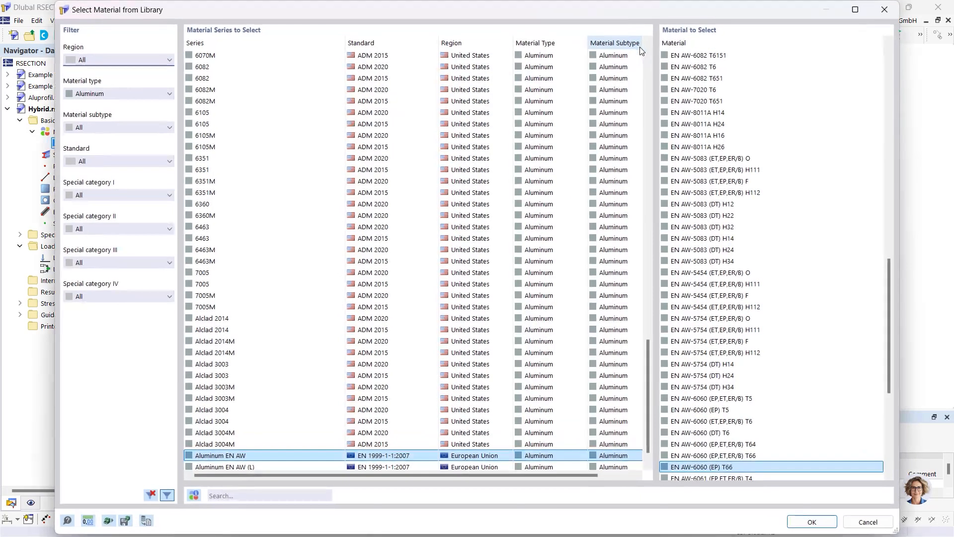
pyautogui.click(120, 92)
pyautogui.click(109, 101)
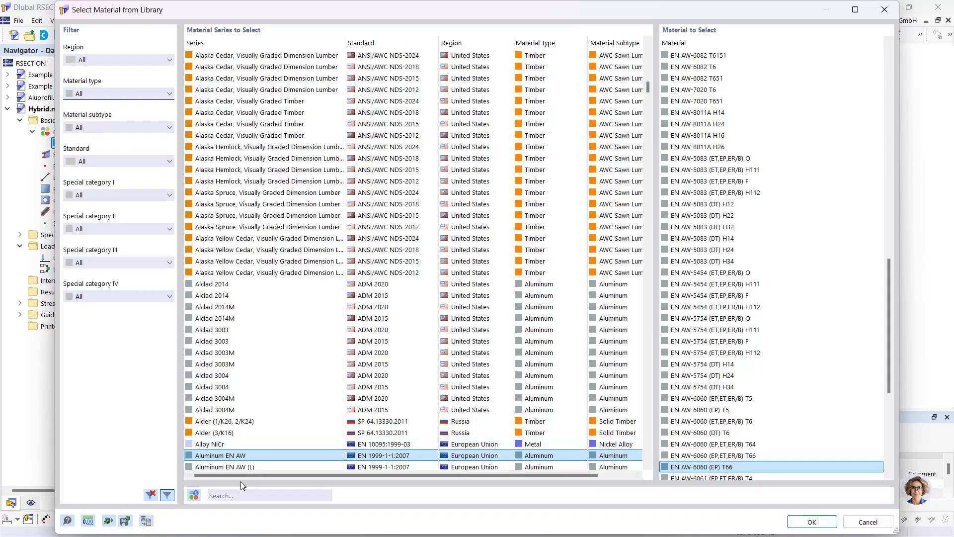
pyautogui.click(242, 499)
pyautogui.write('C40')
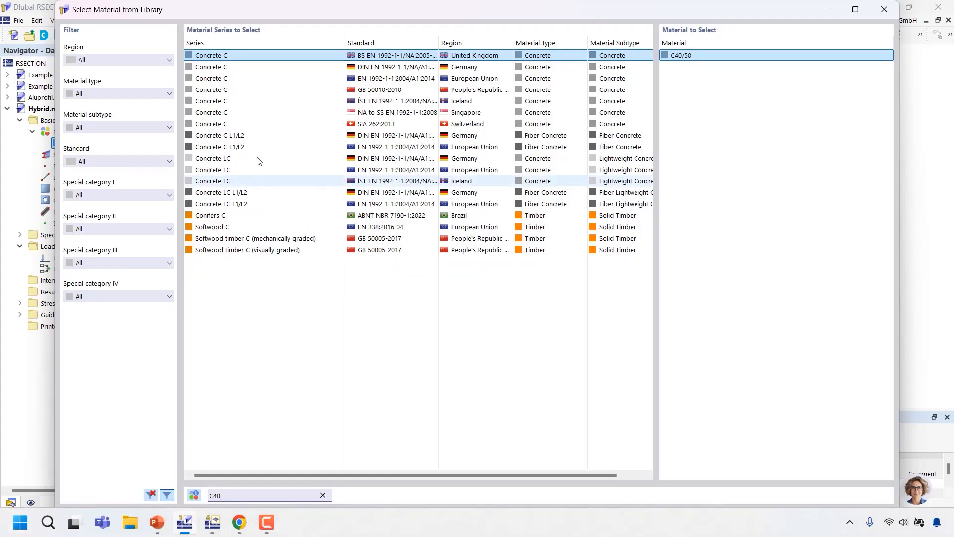
pyautogui.click(368, 80)
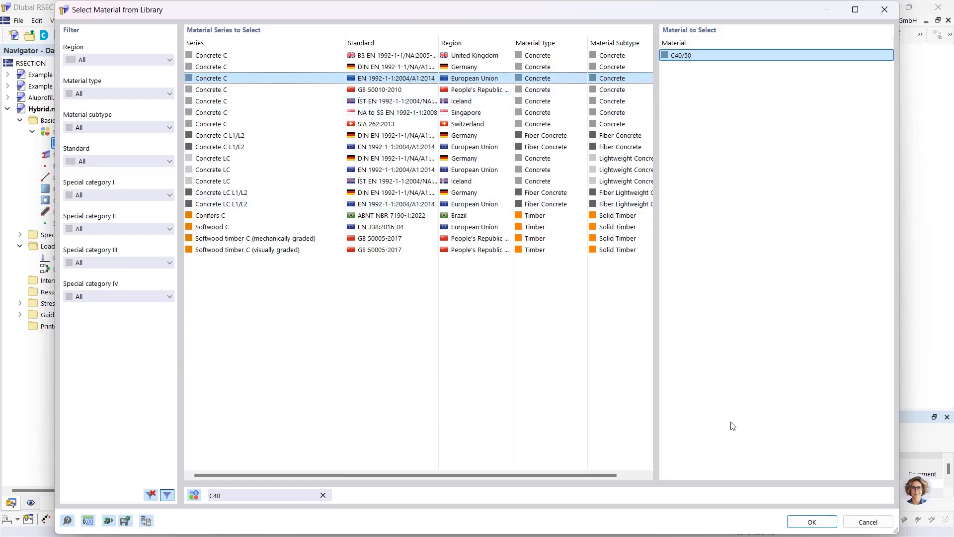
pyautogui.click(814, 521)
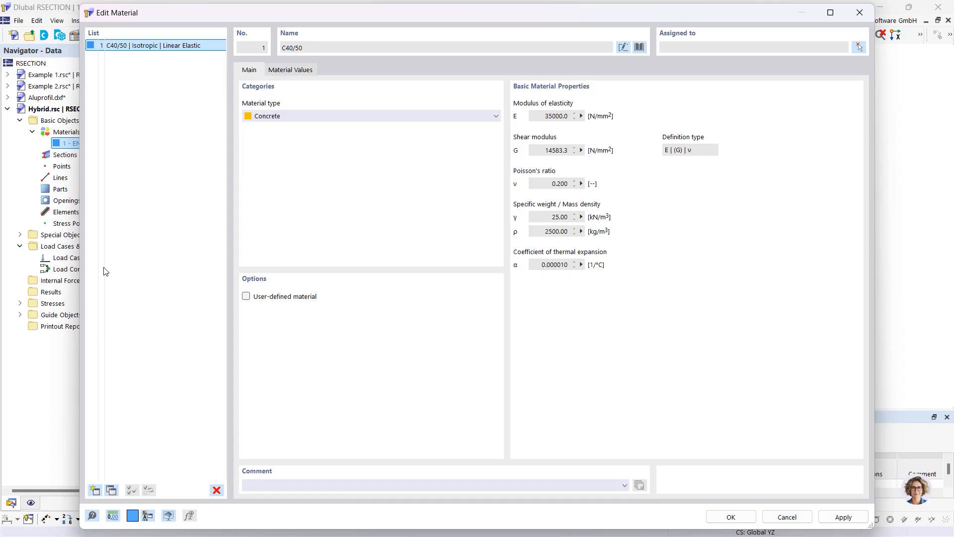
# - Add steel S235 to EN 1993-1-1:2005-05 from the library as material 2
pyautogui.click(93, 491)
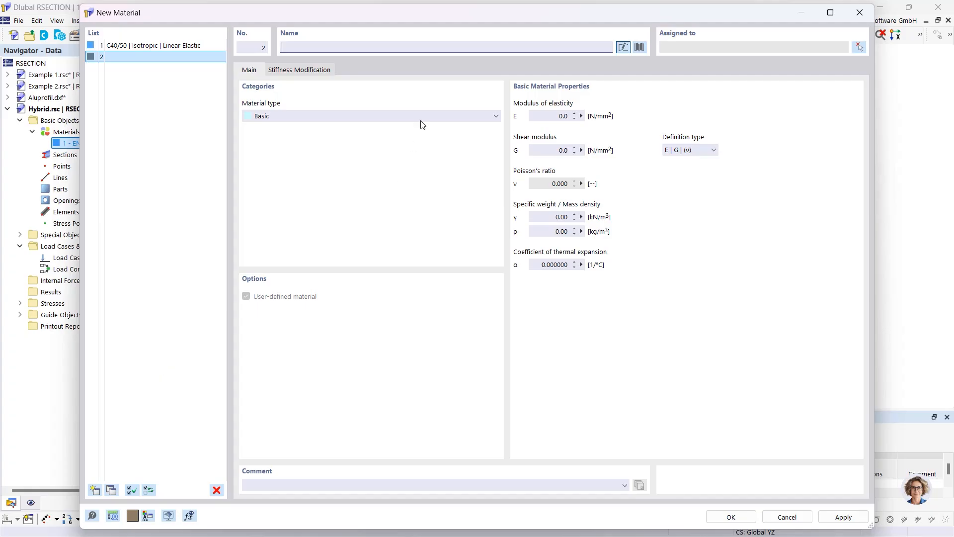
pyautogui.click(639, 47)
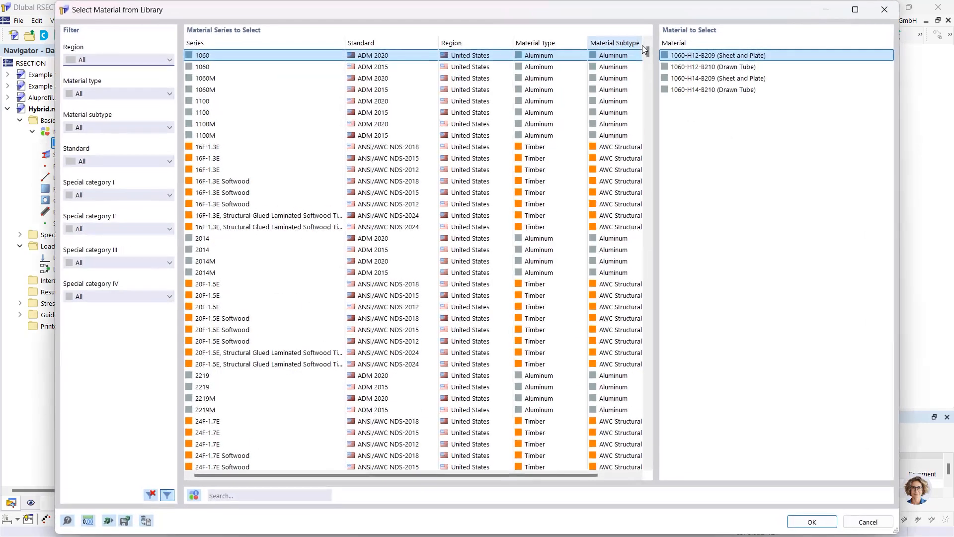
pyautogui.click(223, 495)
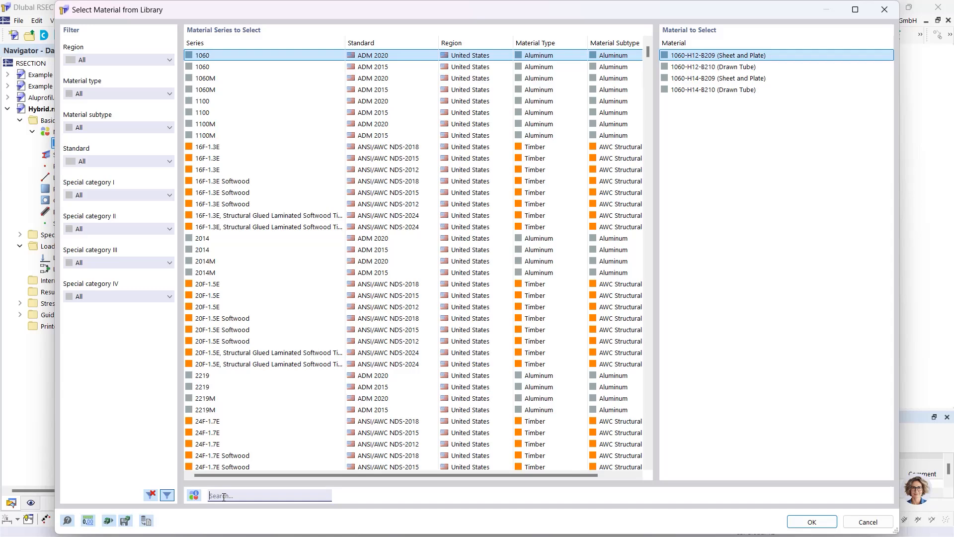
pyautogui.write('S235')
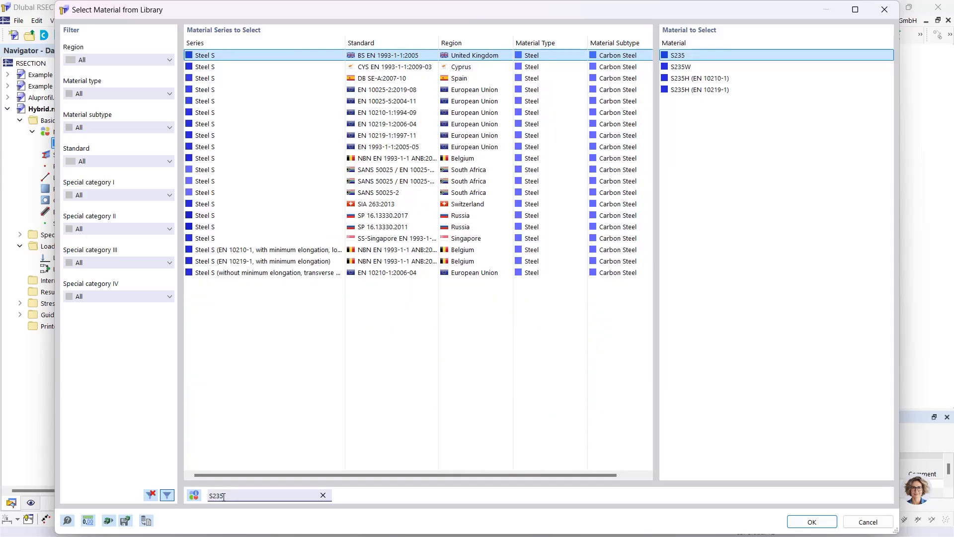
pyautogui.click(415, 149)
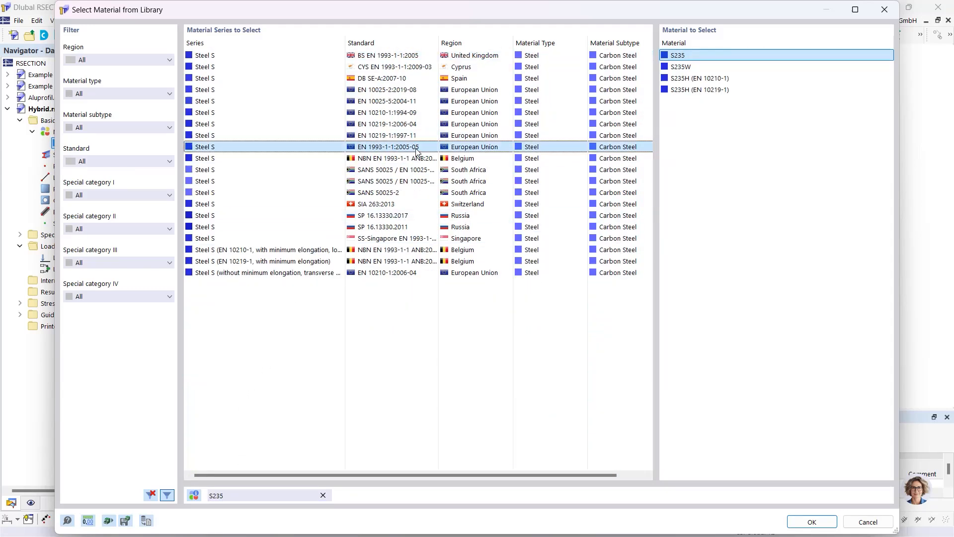
pyautogui.click(800, 525)
pyautogui.click(726, 518)
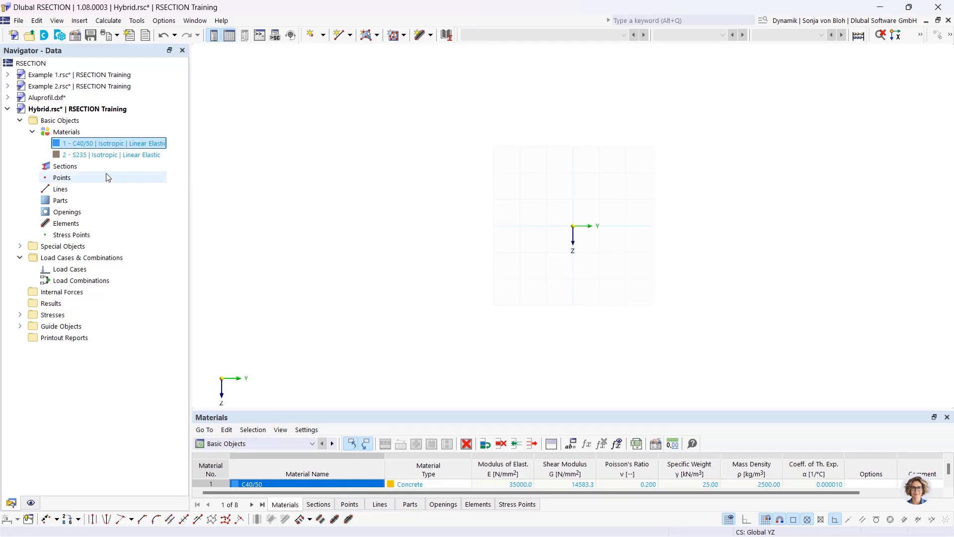
# - Create a massive rectangular section in C40/50 with b = 1000 mm and h = 200 mm
pyautogui.rightClick(81, 167)
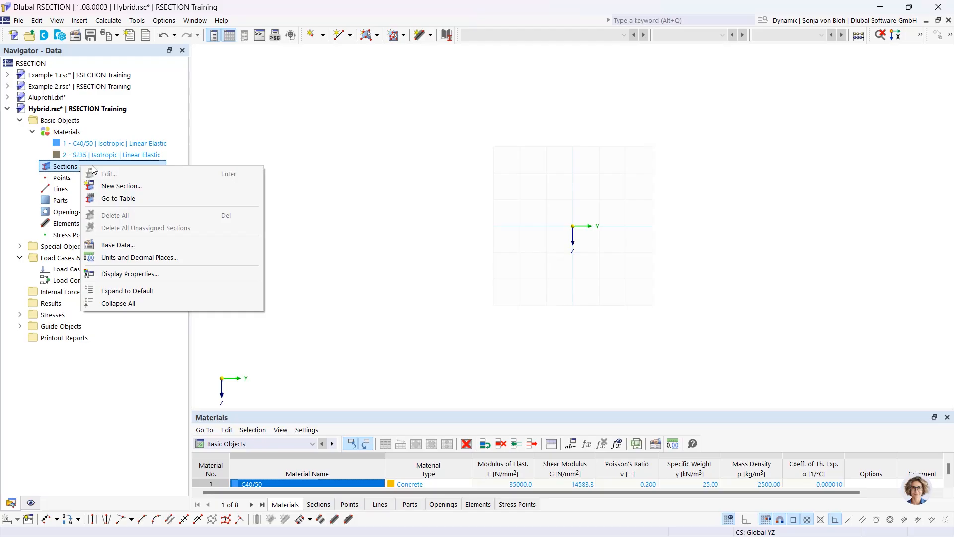
pyautogui.click(110, 186)
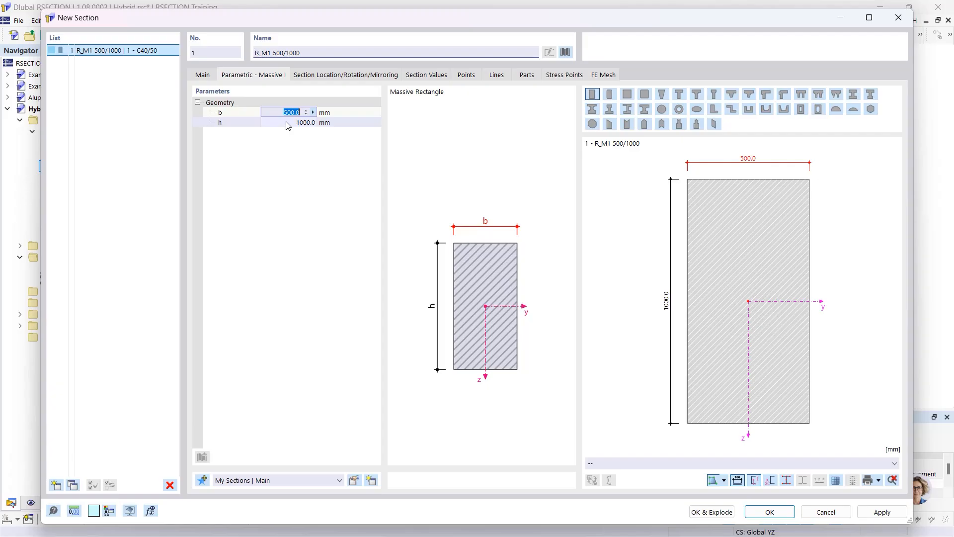
pyautogui.write('100')
pyautogui.click(286, 122)
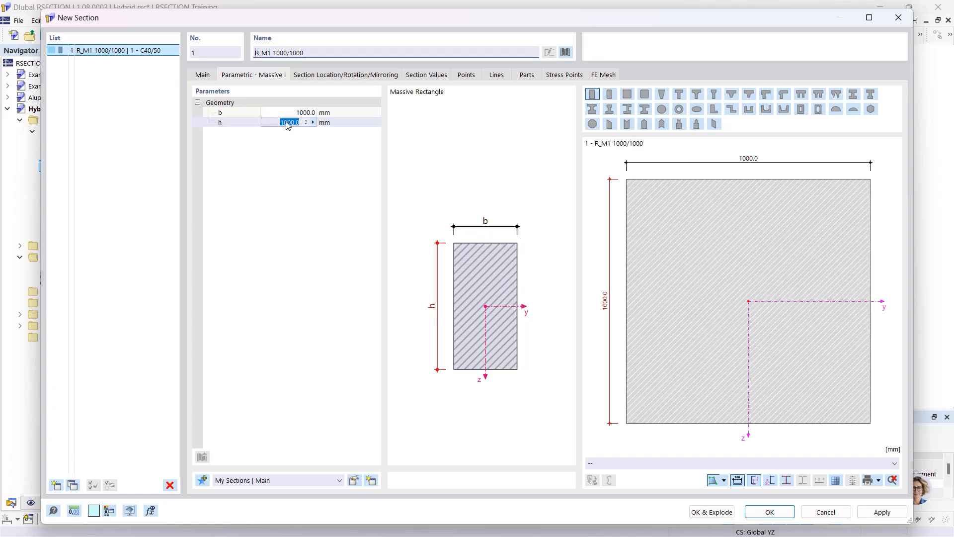
pyautogui.write('200')
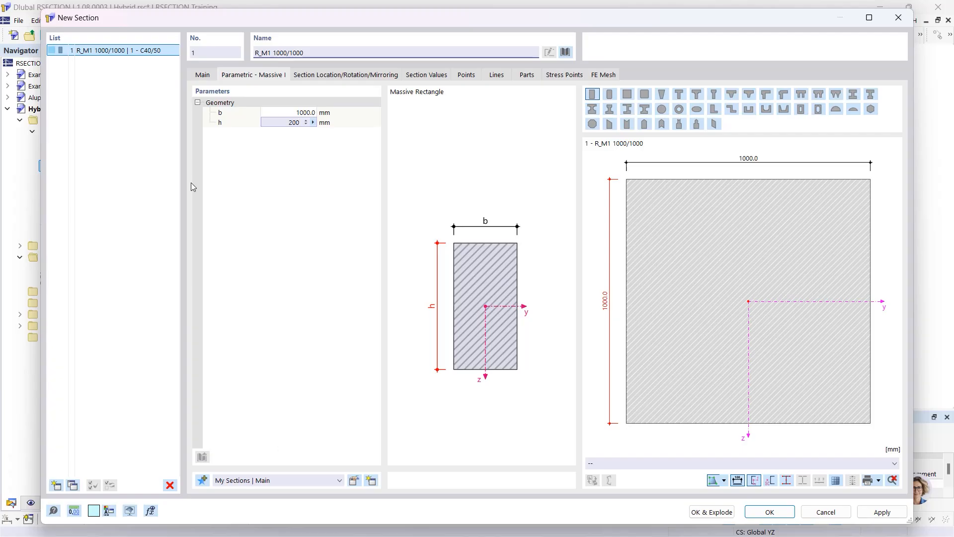
pyautogui.click(770, 512)
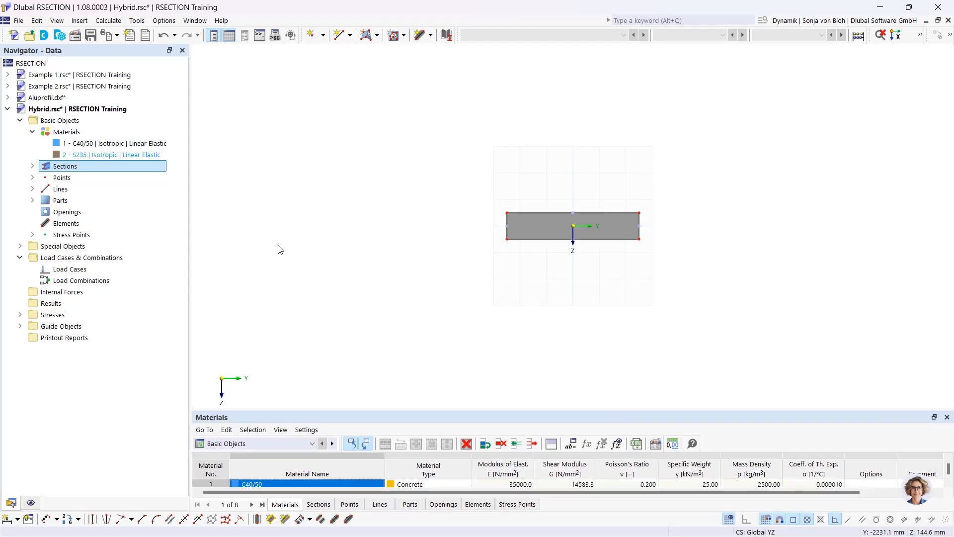
# - Add a standardized HEB 400 I-section (DIN 1025-2:1995-11) from the library as section 2 with material S235
pyautogui.rightClick(87, 170)
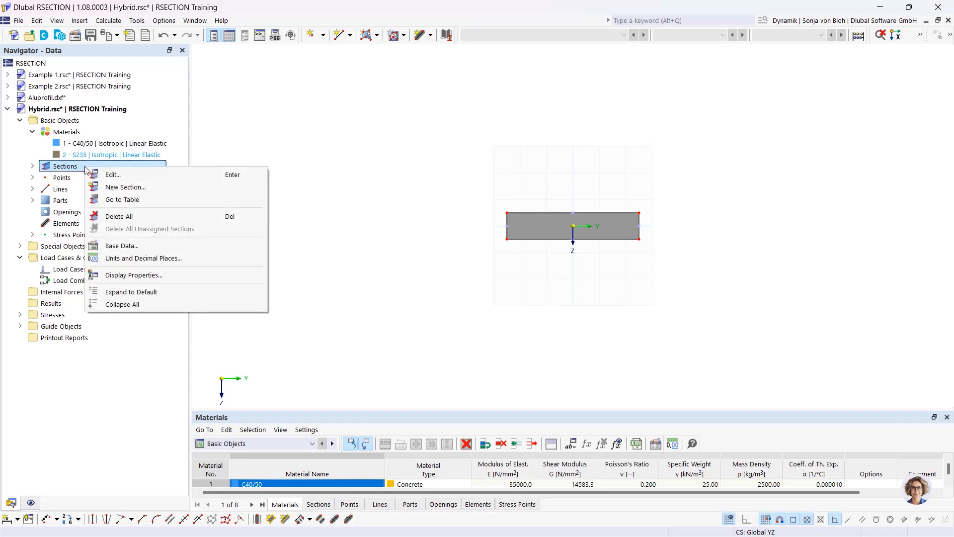
pyautogui.click(116, 187)
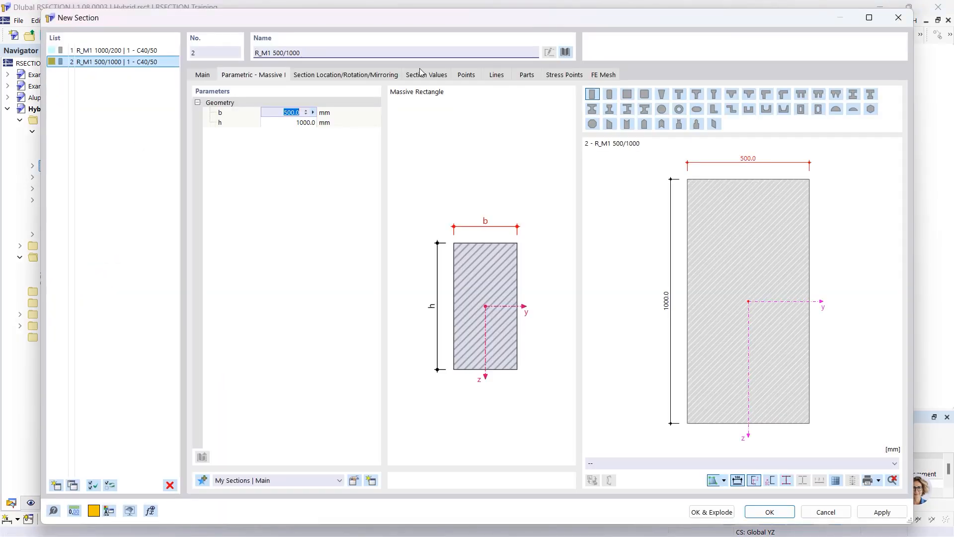
pyautogui.click(565, 53)
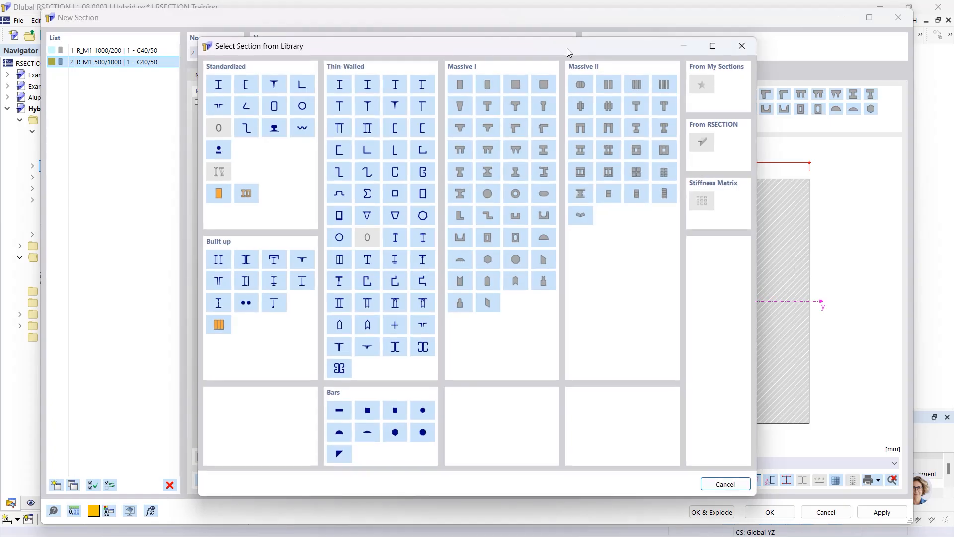
pyautogui.click(219, 85)
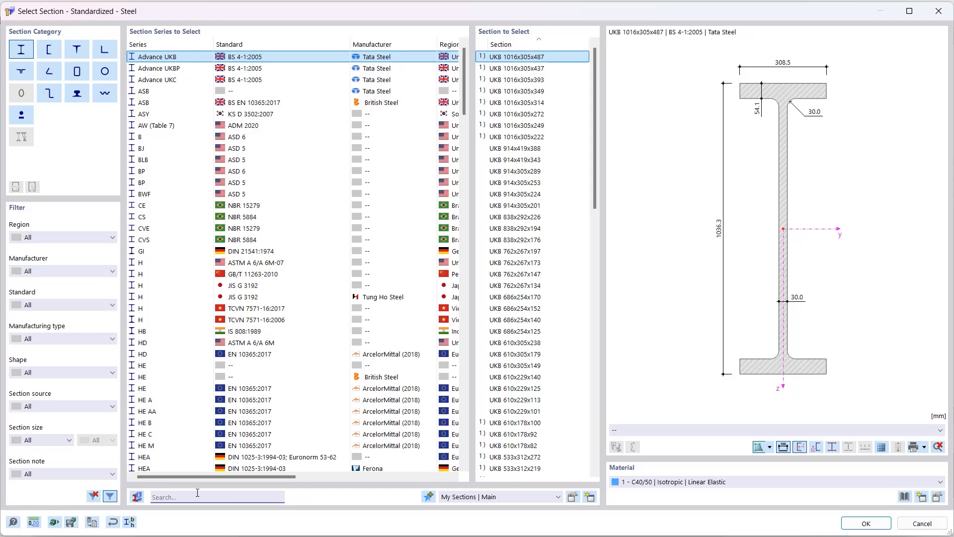
pyautogui.write('HEB')
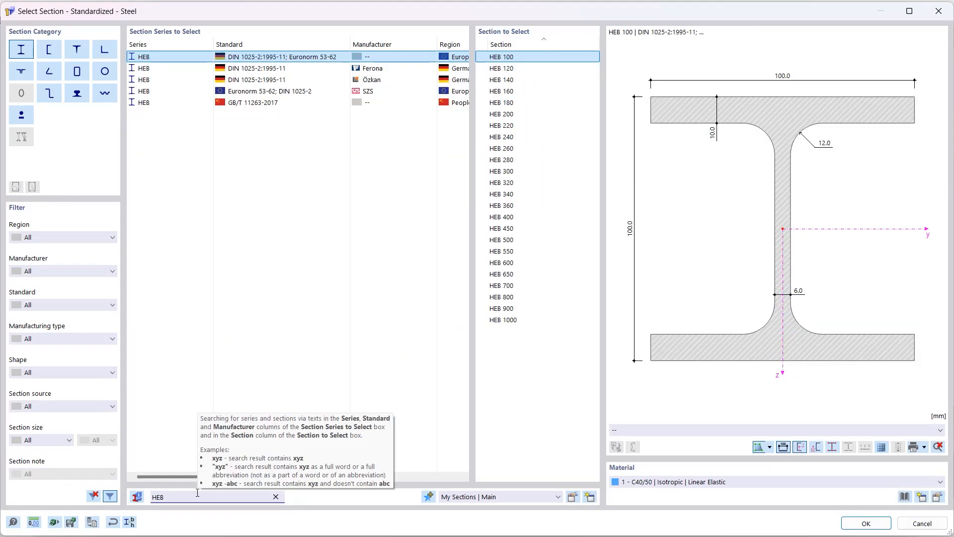
pyautogui.write(' 400')
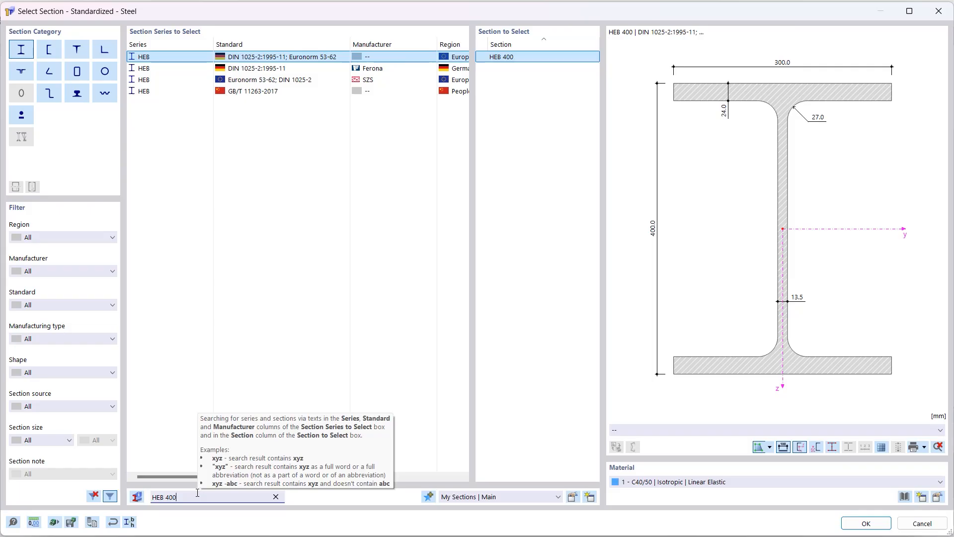
pyautogui.click(649, 482)
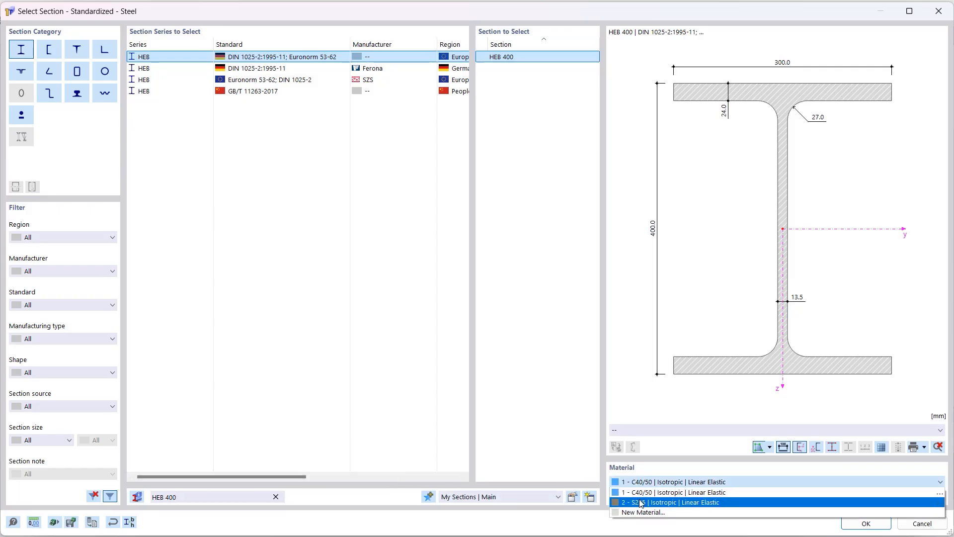
pyautogui.click(641, 502)
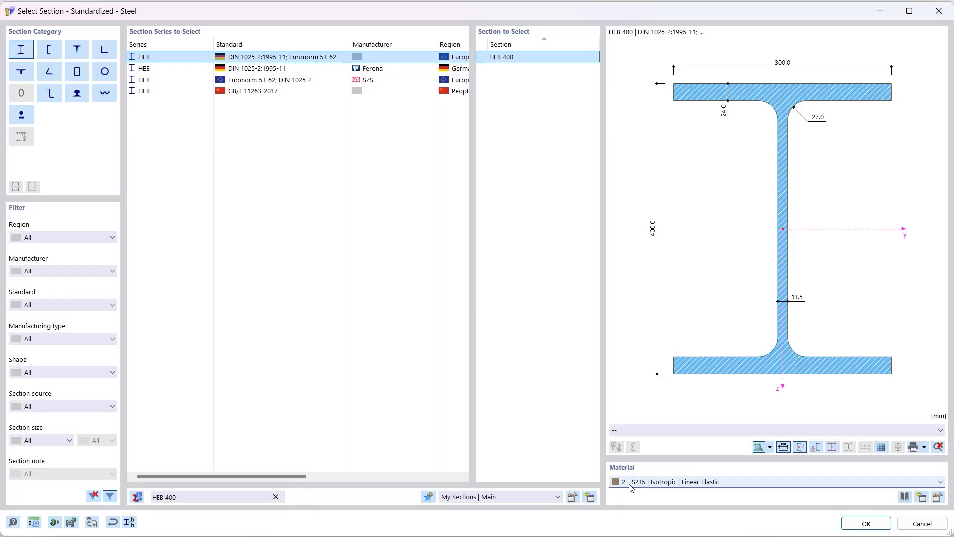
pyautogui.click(851, 520)
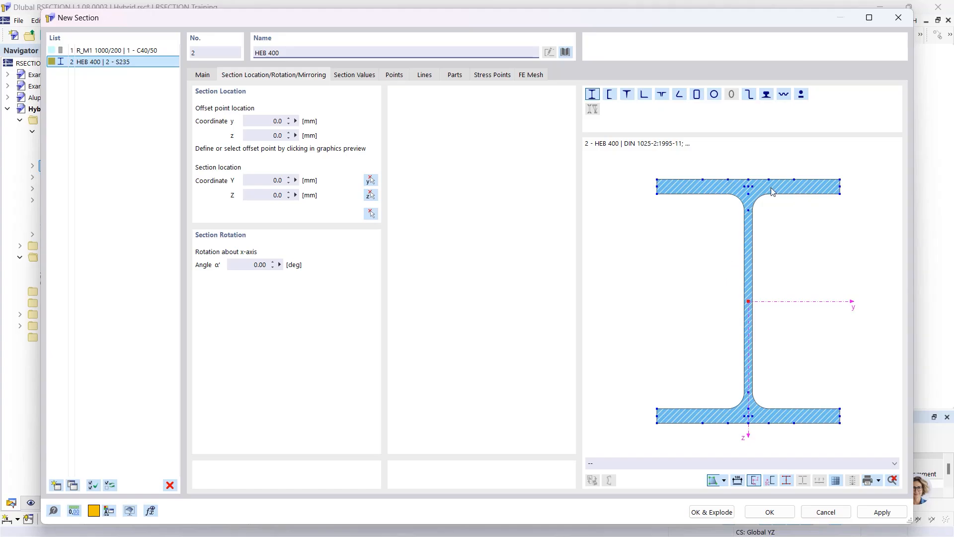
# - Place the HEB 400 with its top flange midpoint on the midpoint of the slab's bottom edge, at Y = 0, Z = 100 mm
pyautogui.click(749, 179)
pyautogui.click(371, 213)
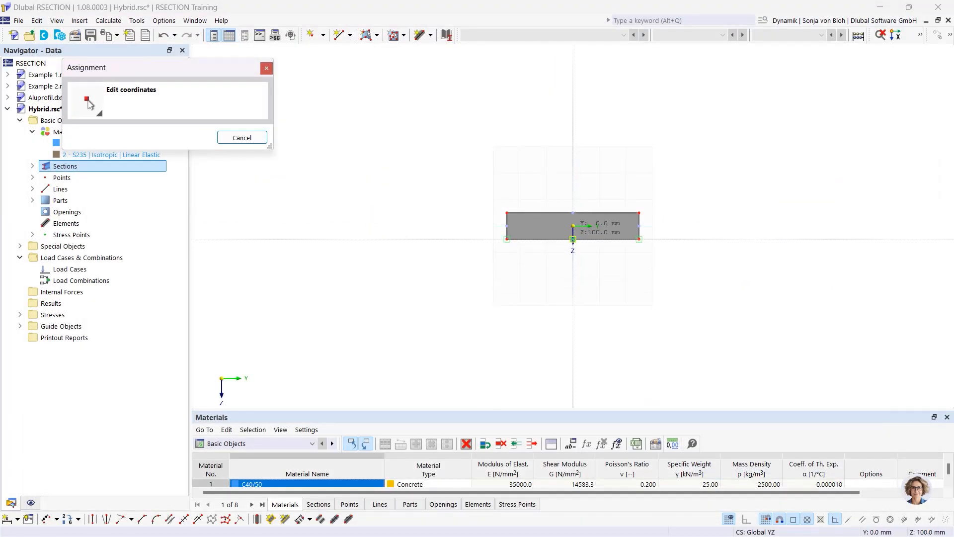
pyautogui.click(573, 239)
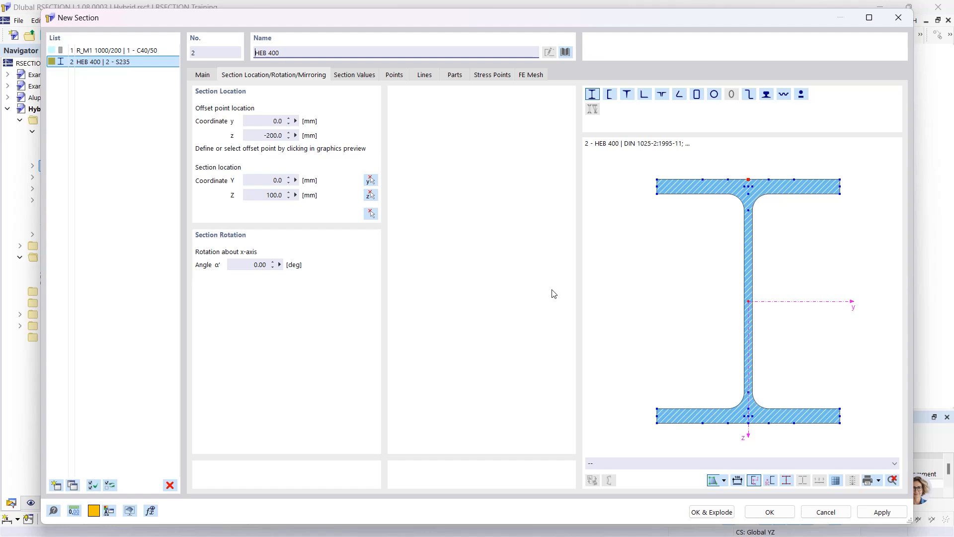
pyautogui.click(769, 512)
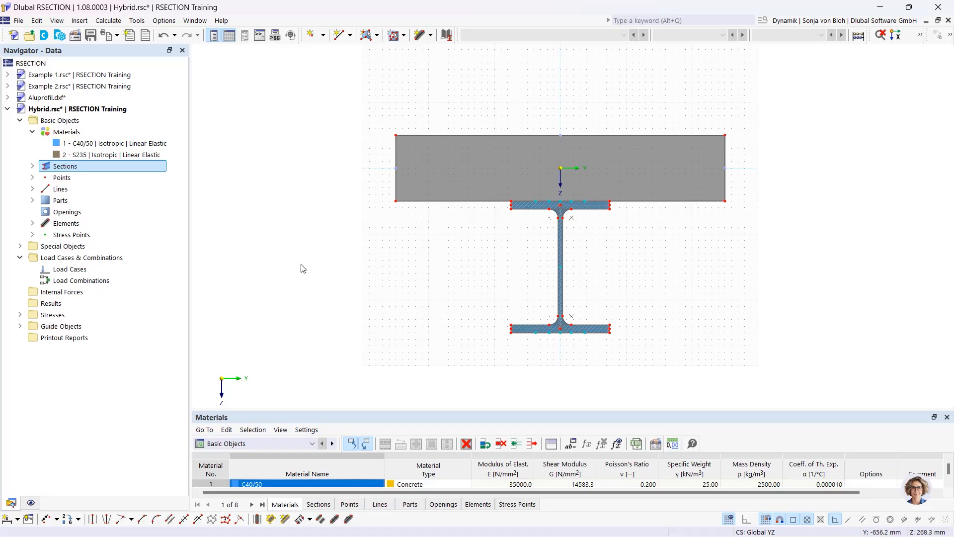
# - Create a permanent load case named "M"
pyautogui.rightClick(78, 269)
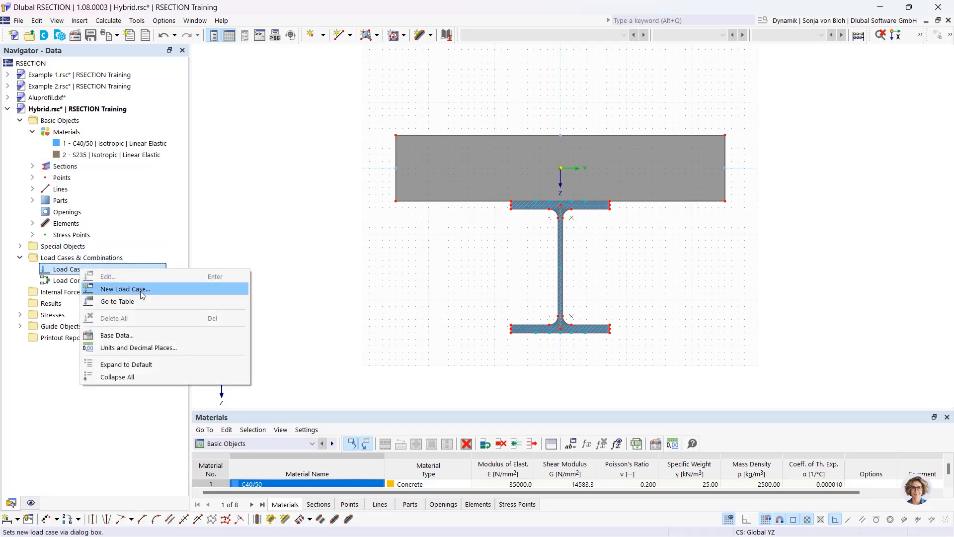
pyautogui.click(143, 295)
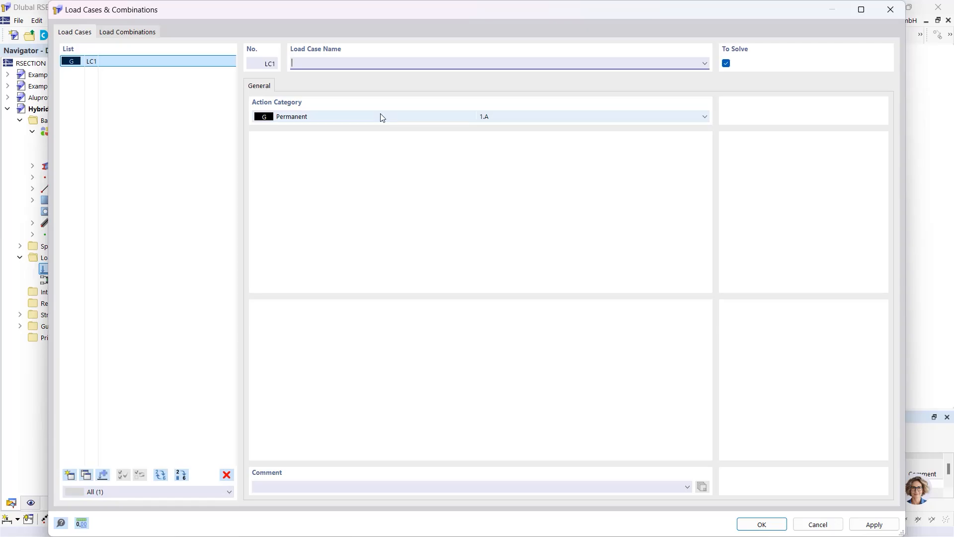
pyautogui.write('M')
pyautogui.click(754, 525)
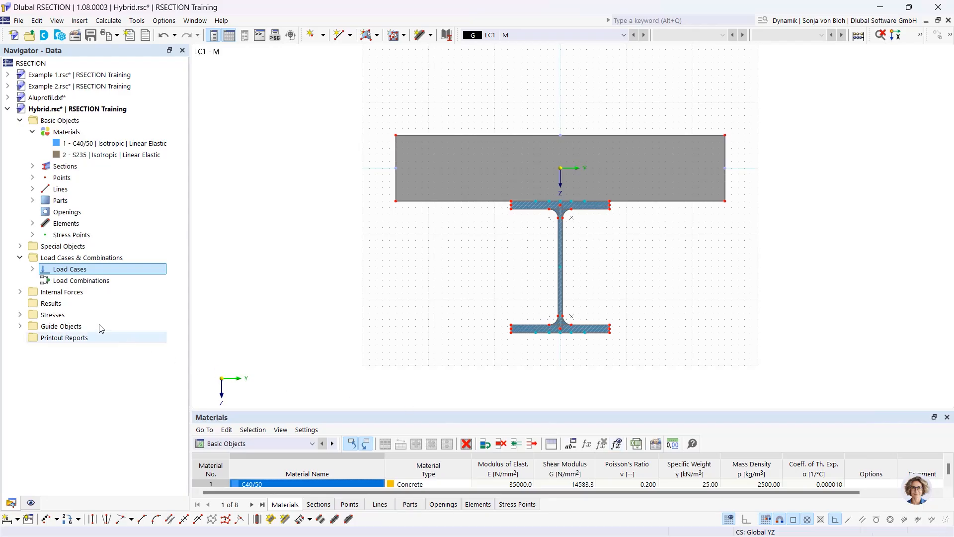
# - Define internal forces for load case M with a bending moment My of 100 kNm
pyautogui.click(21, 292)
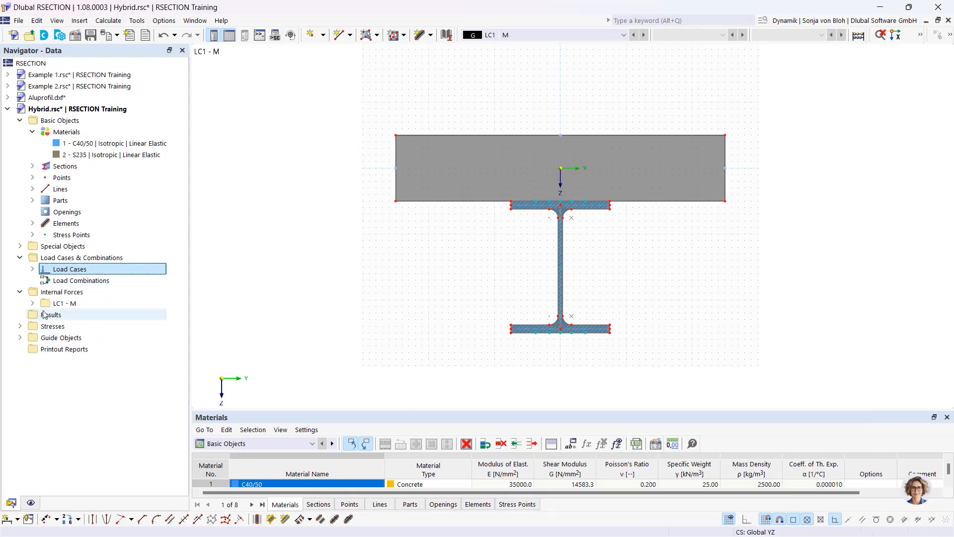
pyautogui.click(32, 303)
pyautogui.doubleClick(79, 315)
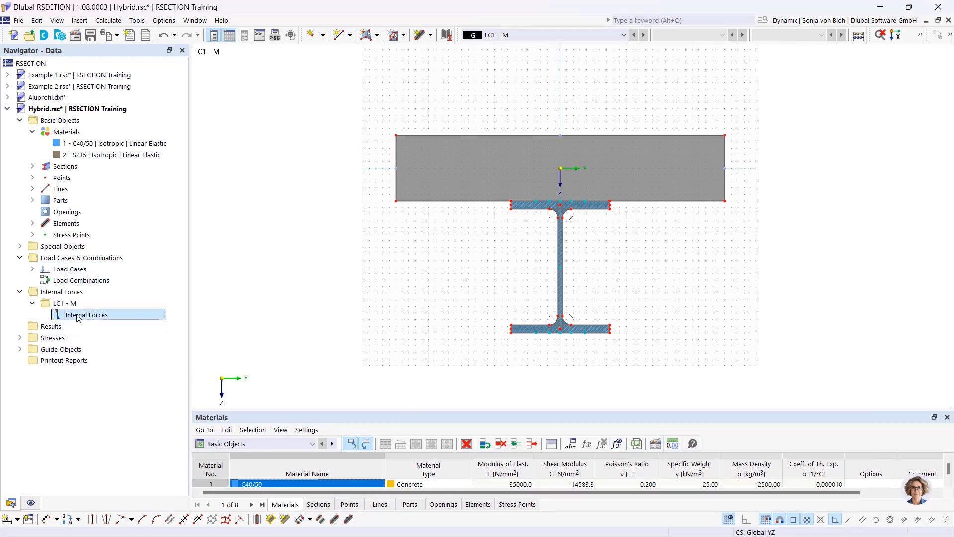
pyautogui.doubleClick(428, 327)
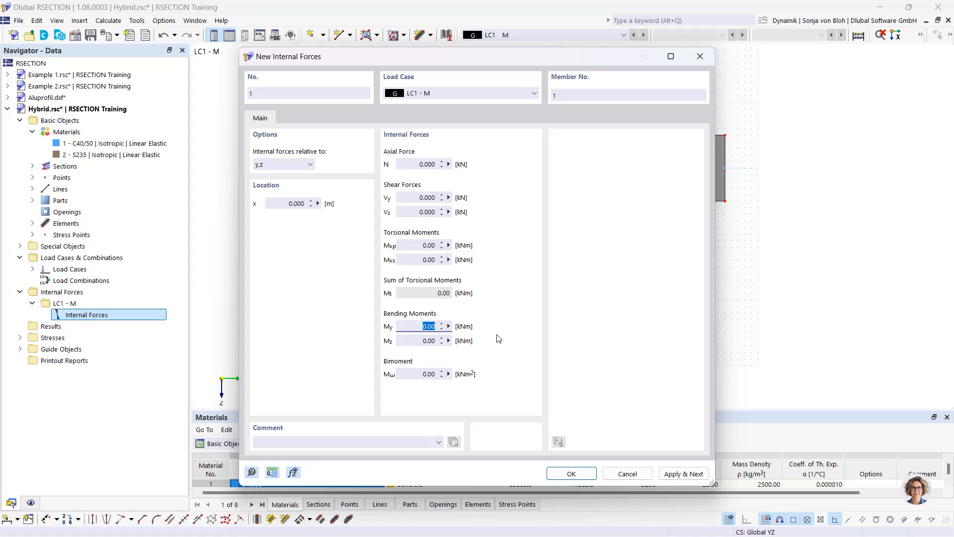
pyautogui.write('100')
pyautogui.click(571, 475)
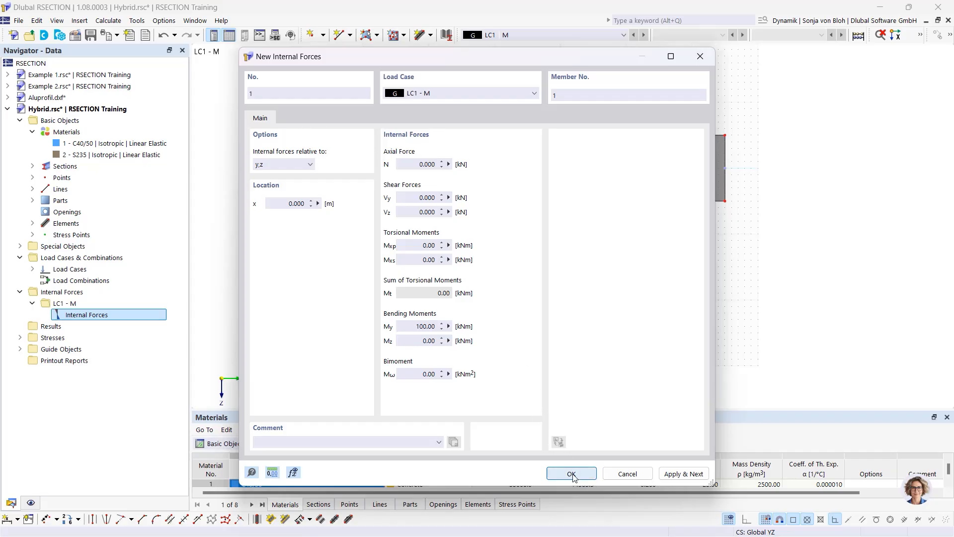
# - Calculate the Hybrid section and display its total normal stresses σx,tot, with the section properties table enlarged
pyautogui.click(109, 20)
pyautogui.click(115, 33)
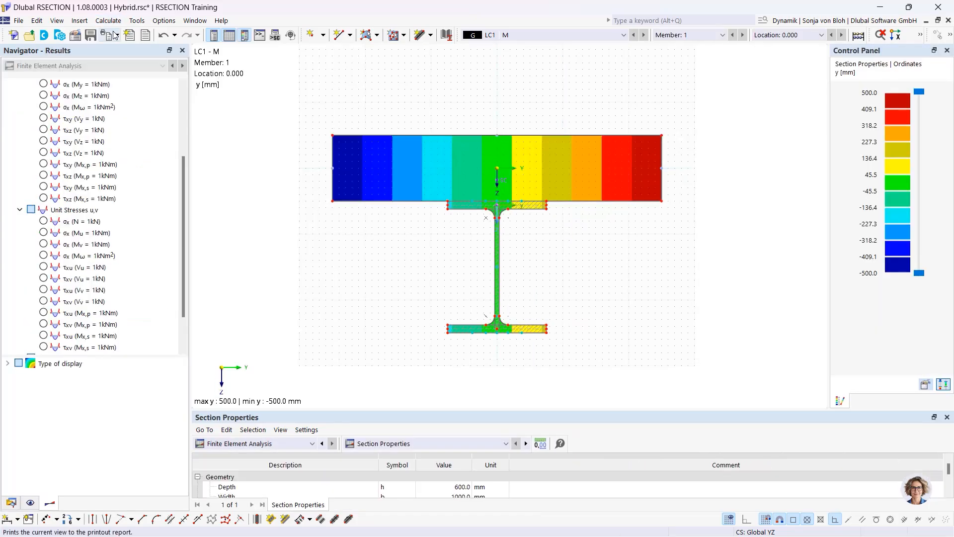
pyautogui.scroll(-2, 183, 252)
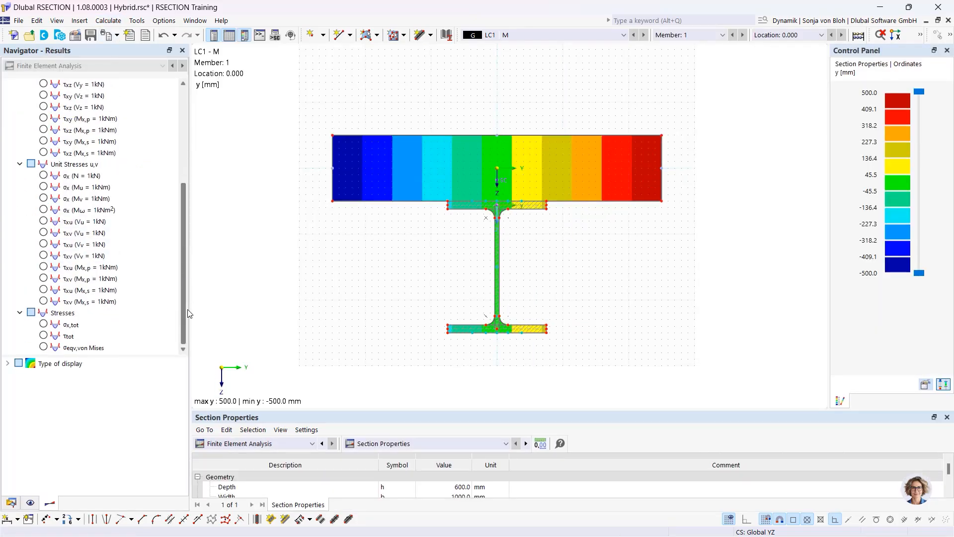
pyautogui.click(44, 324)
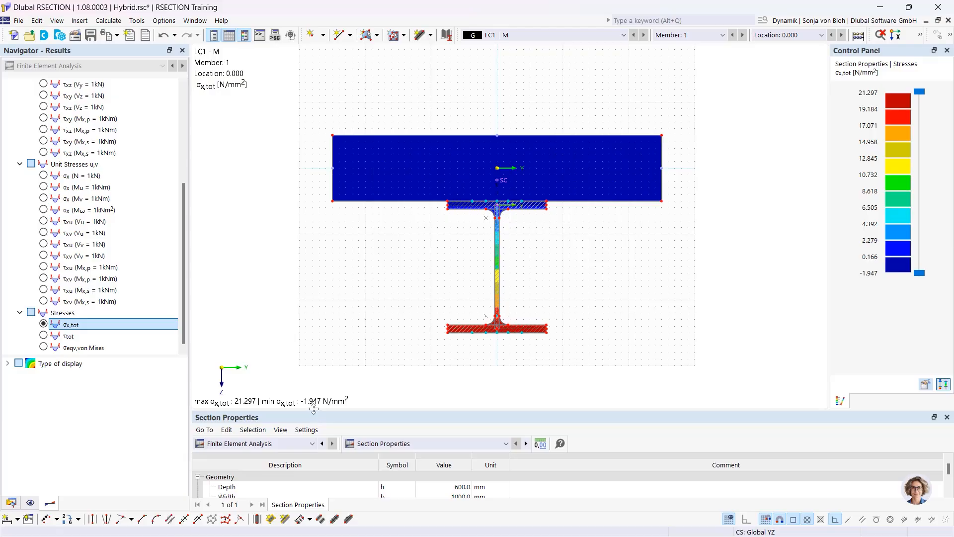
pyautogui.moveTo(313, 409); pyautogui.dragTo(314, 333)
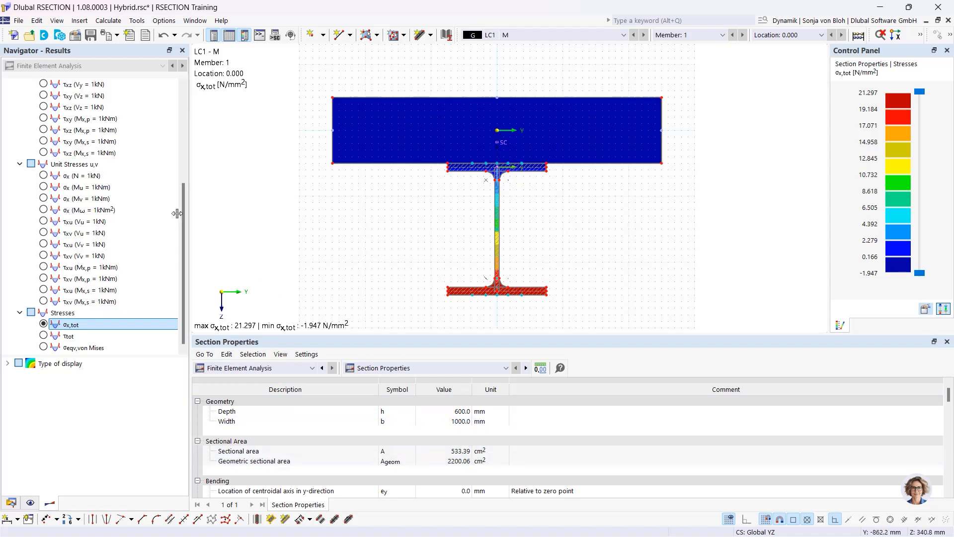
# - Save the Hybrid section and import it from RSECTION as a new section in the RFEM model, checking its hybrid material assignment
pyautogui.click(90, 35)
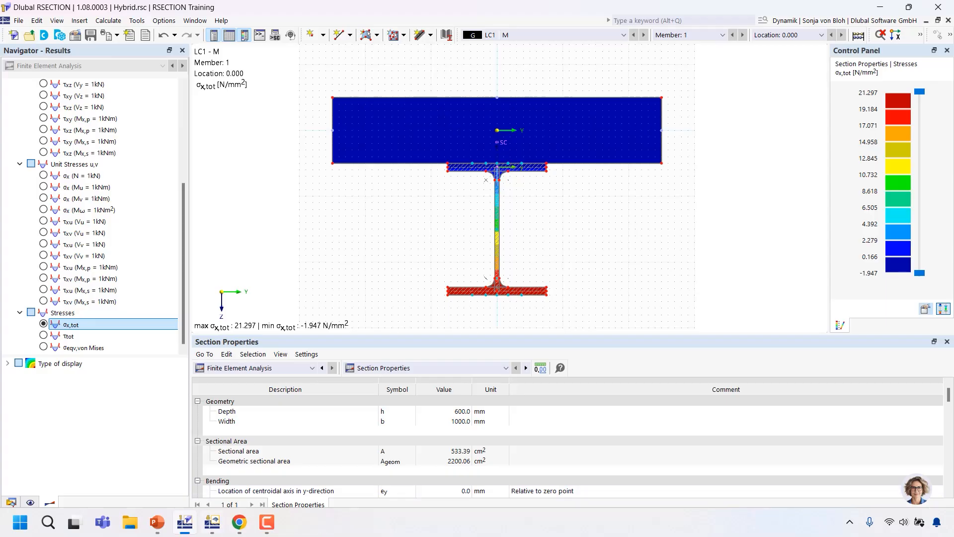
pyautogui.click(213, 523)
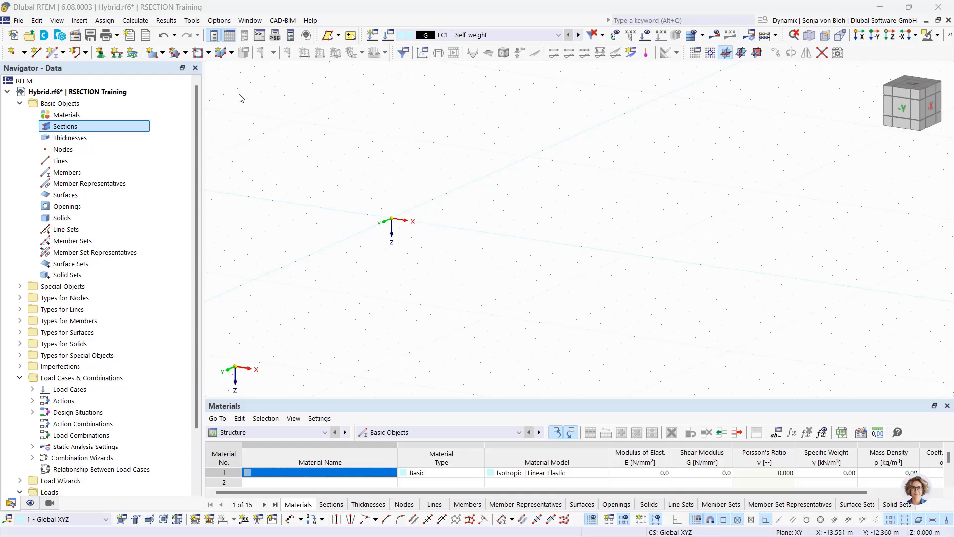
pyautogui.rightClick(68, 129)
pyautogui.click(82, 135)
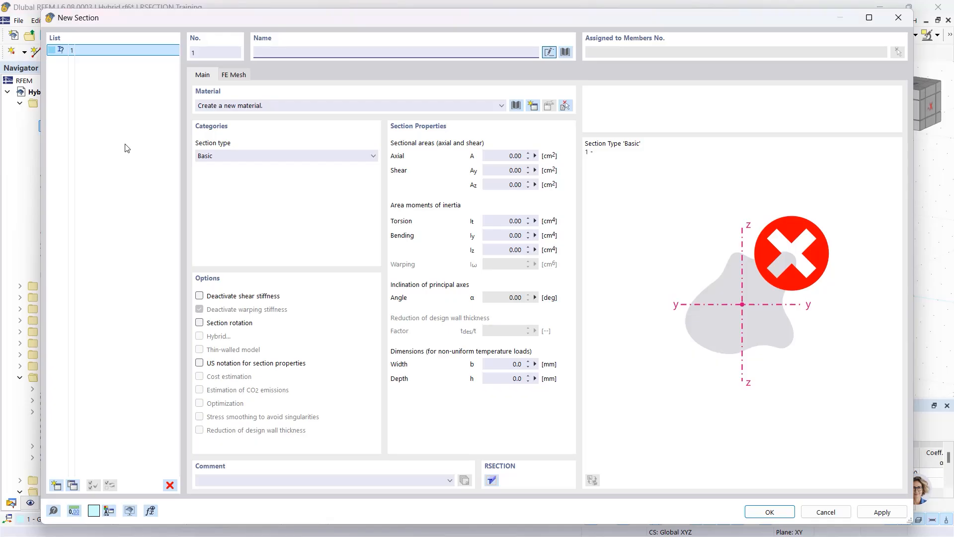
pyautogui.click(565, 52)
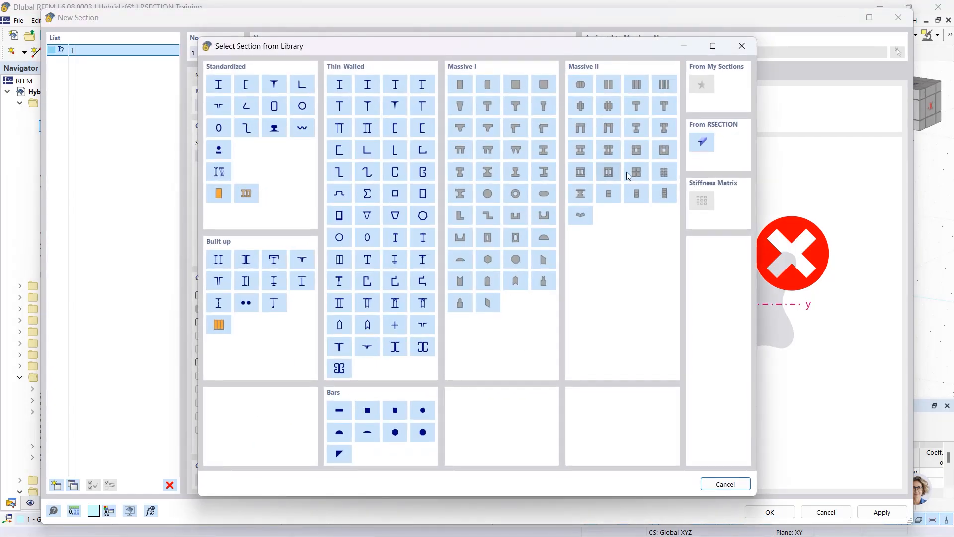
pyautogui.click(698, 144)
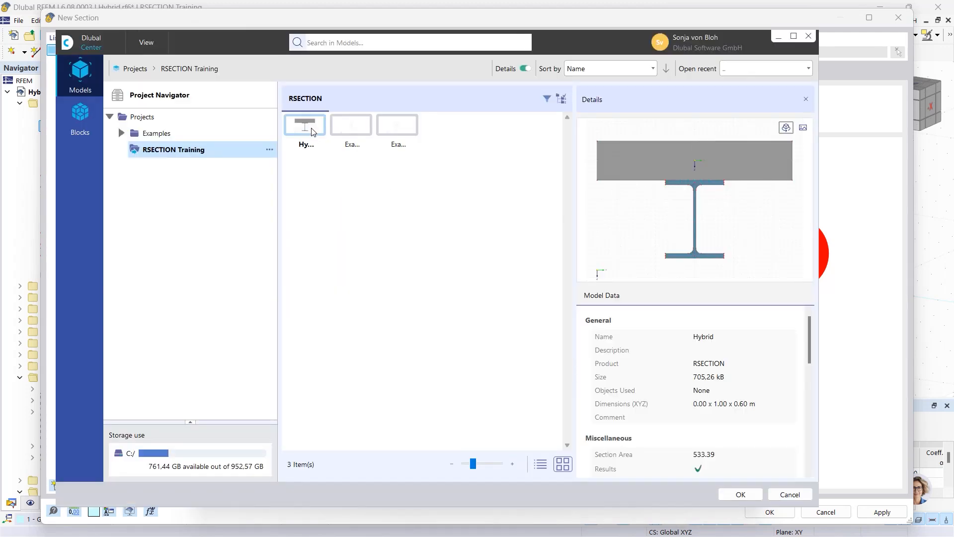
pyautogui.click(740, 493)
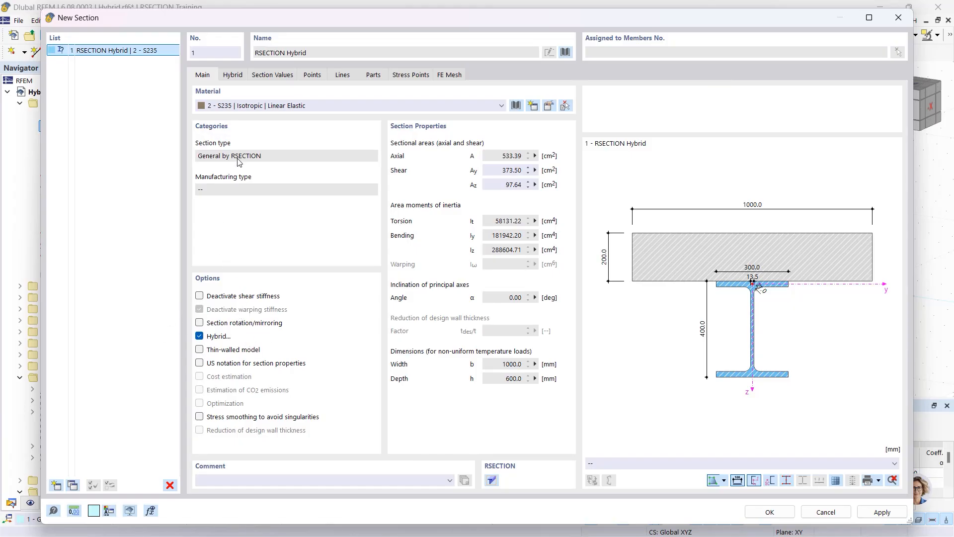
pyautogui.click(237, 80)
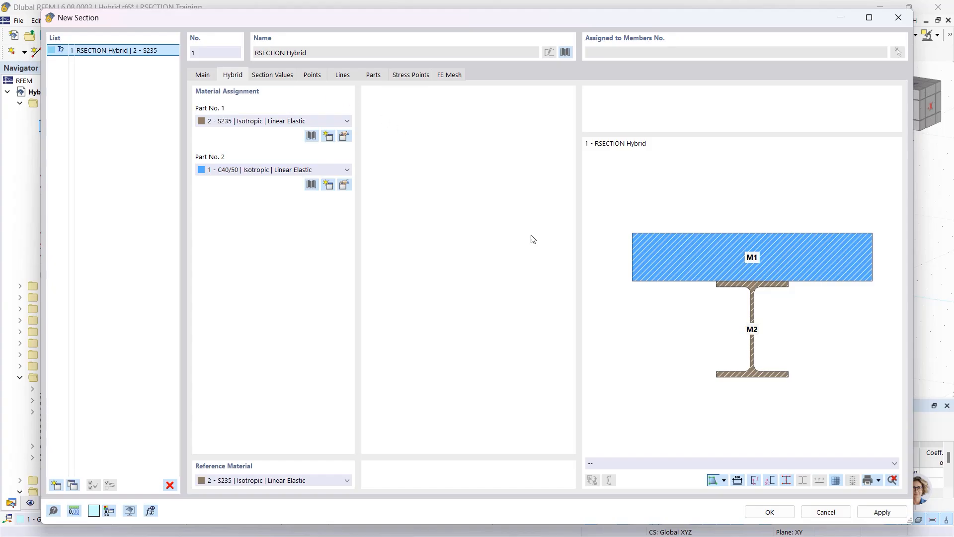
pyautogui.click(770, 512)
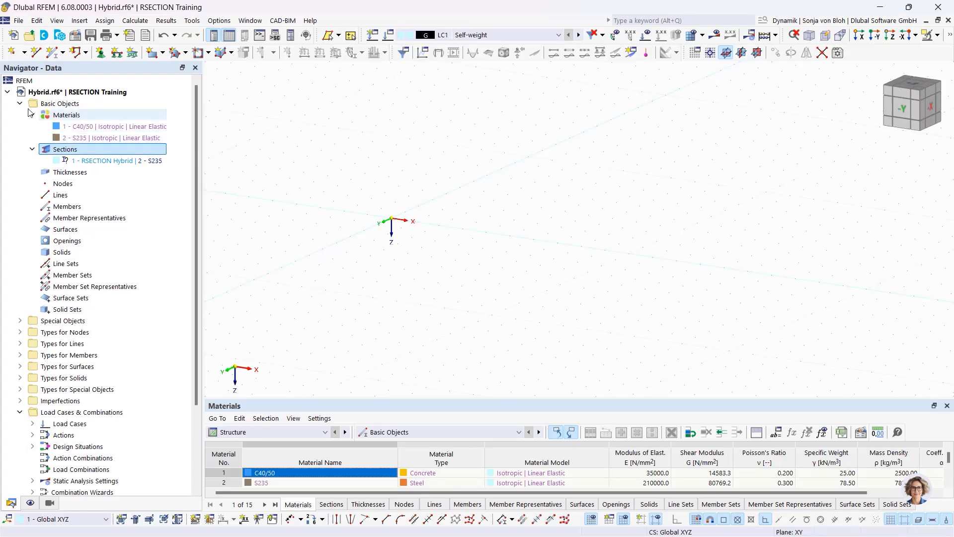
# - Create a beam member with the uniform RSECTION Hybrid section, running from the origin along the global X-axis, and view it up close
pyautogui.click(54, 52)
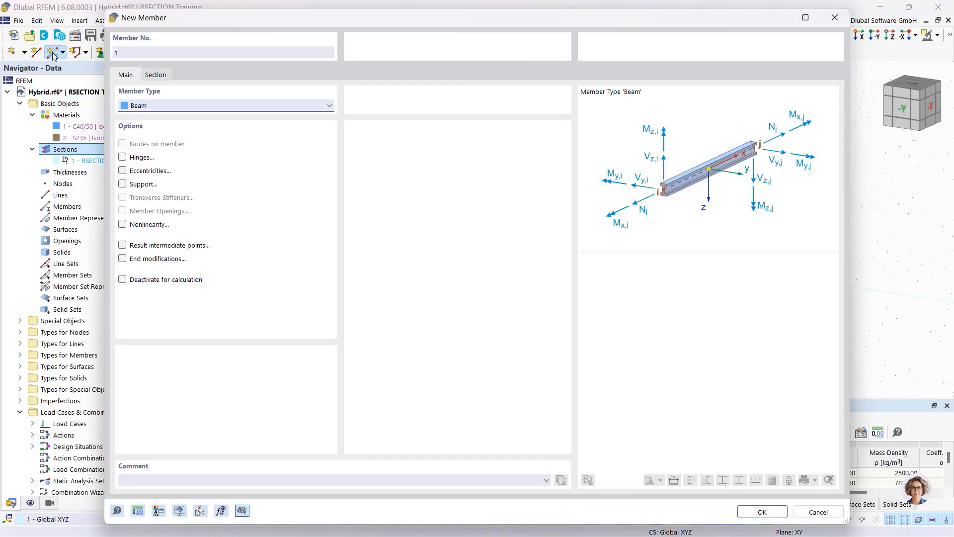
pyautogui.click(155, 75)
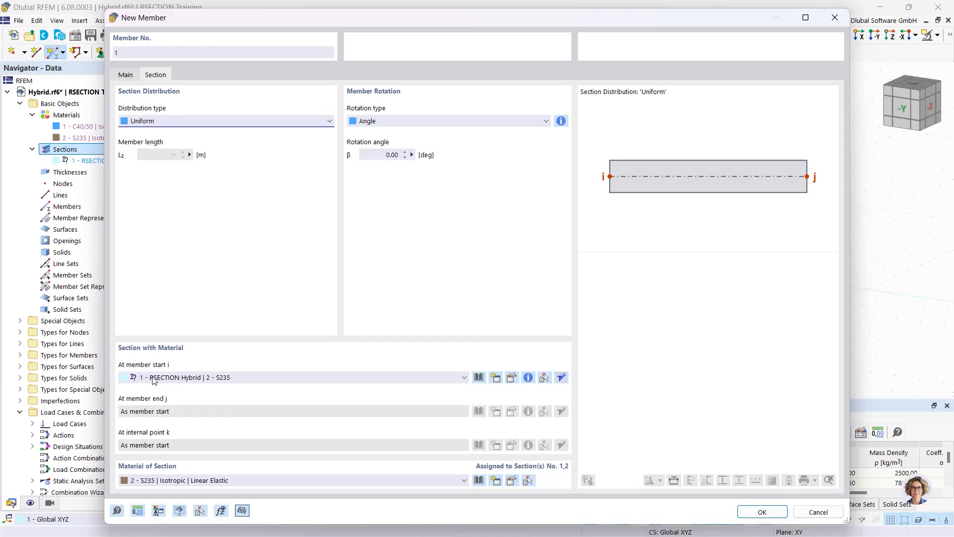
pyautogui.click(761, 512)
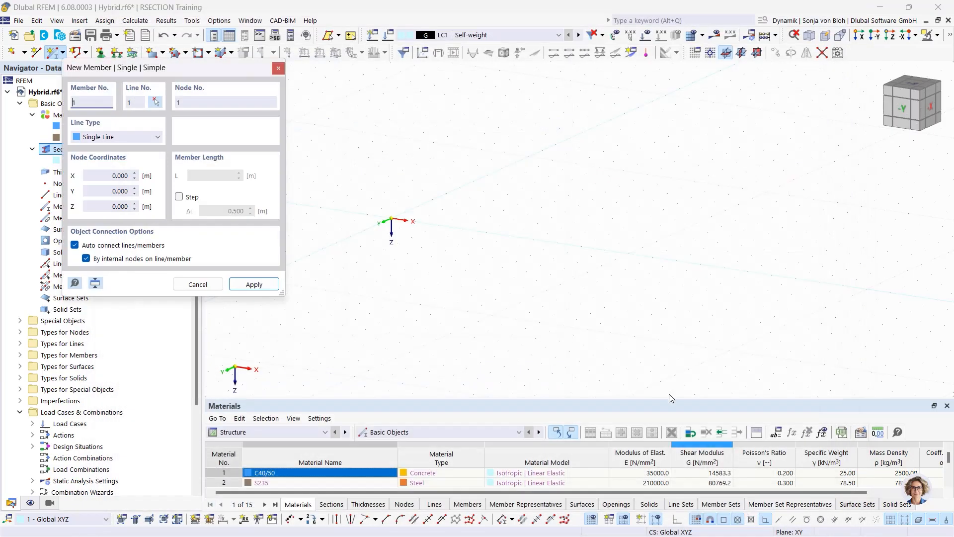
pyautogui.click(391, 218)
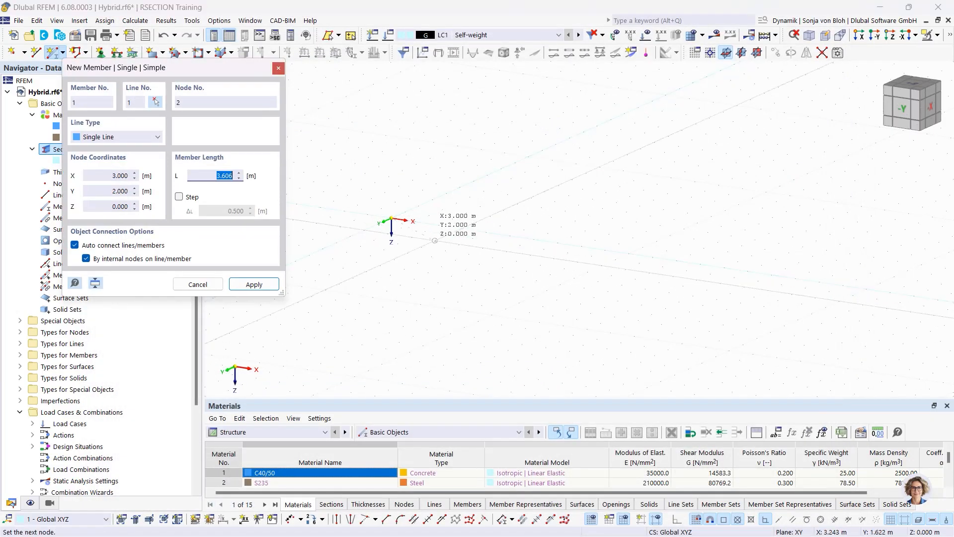
pyautogui.click(487, 232)
pyautogui.press('Escape')
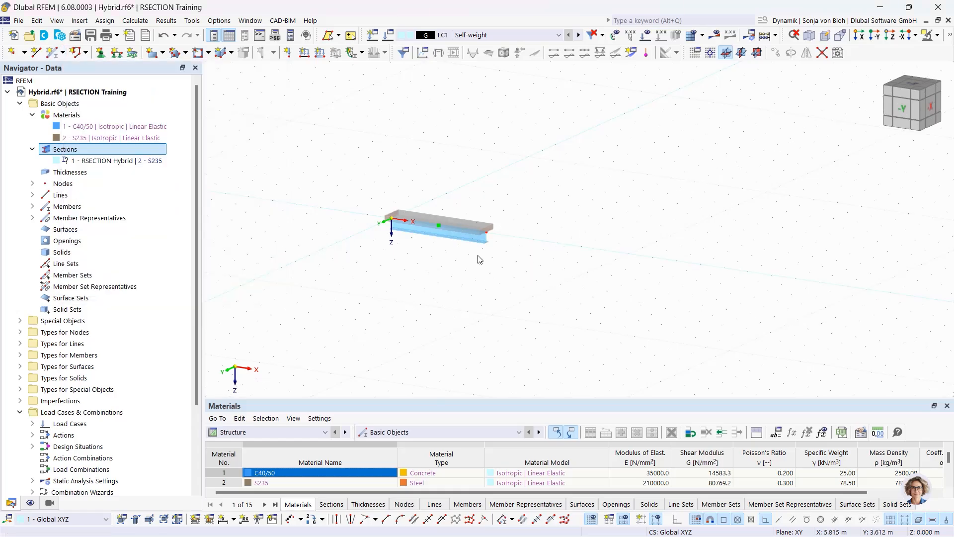
pyautogui.scroll(5, 479, 198)
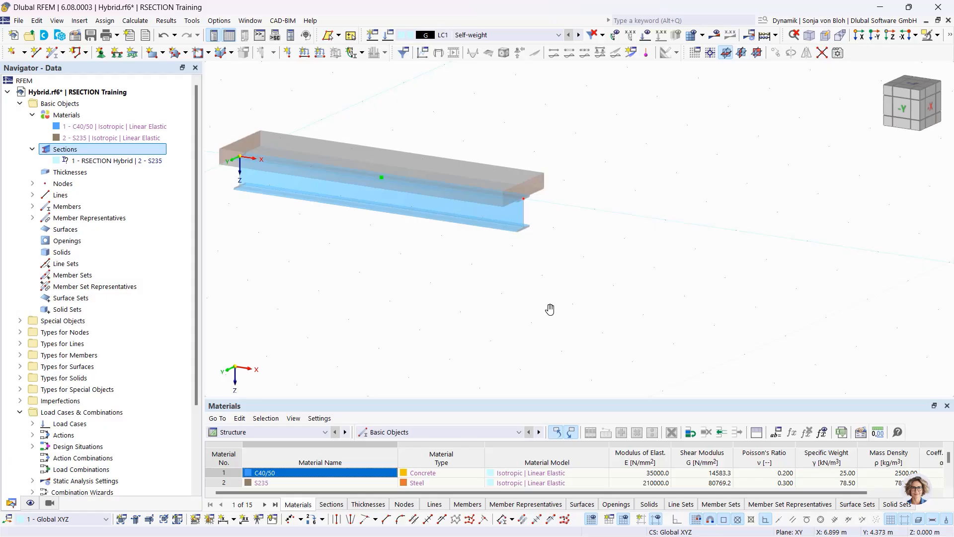
# - Switch to the PowerPoint presentation, start the slide show from the current Content slide and advance to the following slide
pyautogui.moveTo(264, 530)
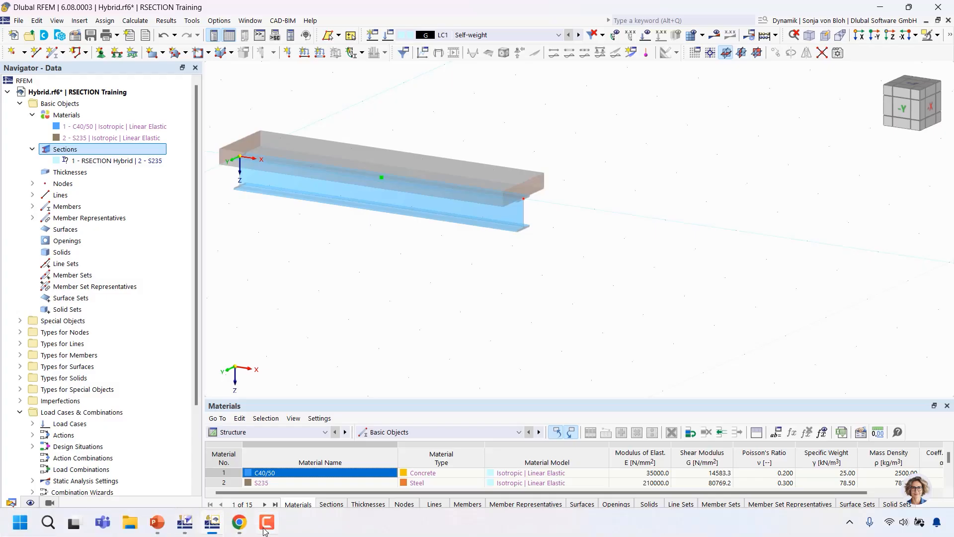
pyautogui.click(159, 523)
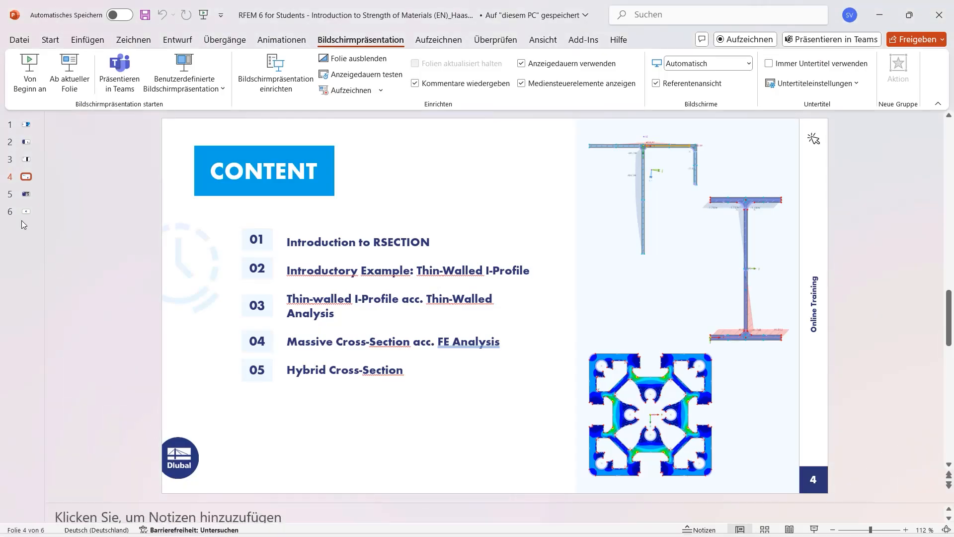
pyautogui.click(69, 69)
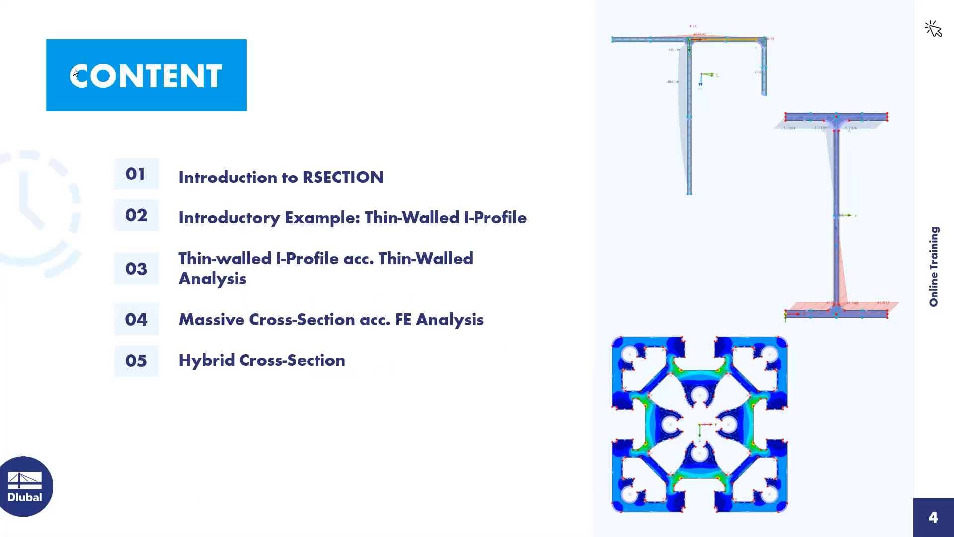
pyautogui.click(292, 209)
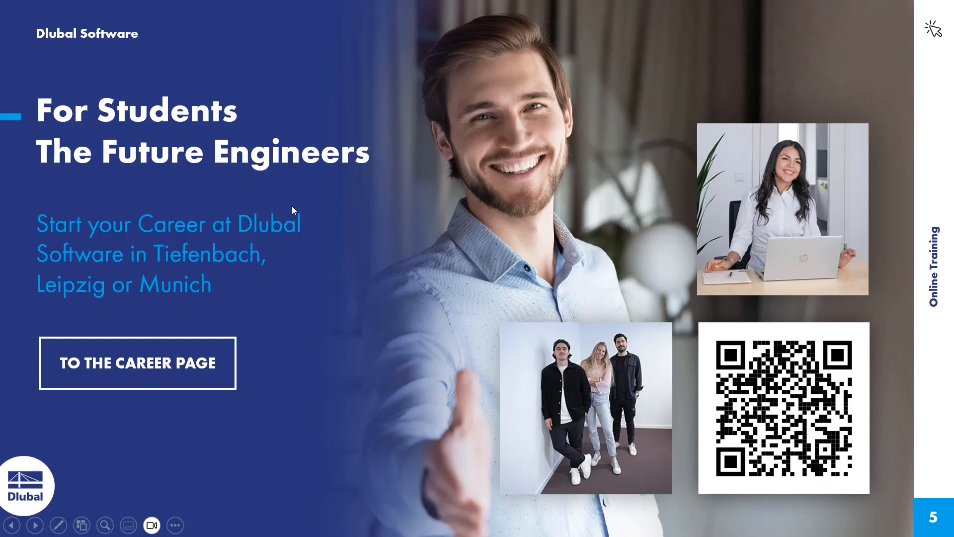